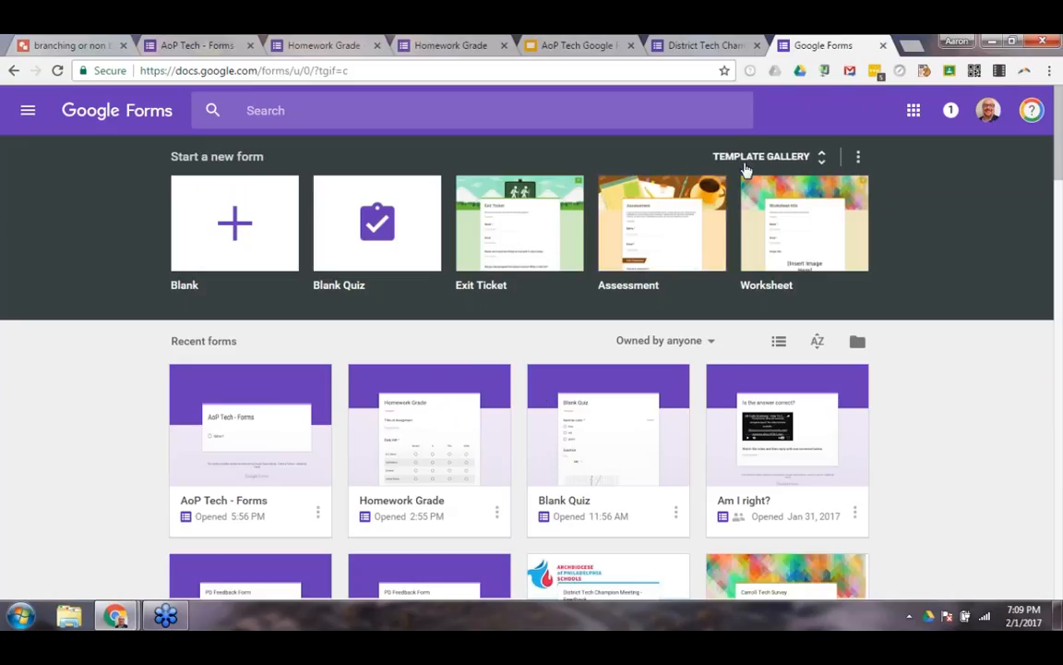
# Look through the Education, Personal and Work form templates in the template gallery, and return to the forms home page.
pyautogui.click(745, 163)
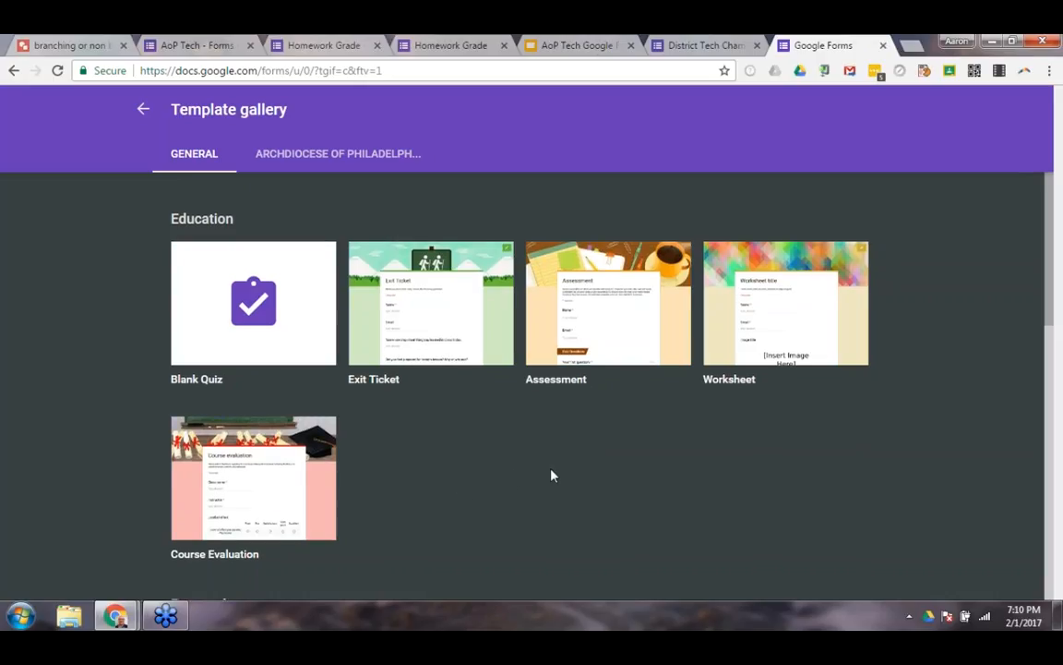
pyautogui.scroll(-1, 551, 476)
pyautogui.scroll(-5, 551, 476)
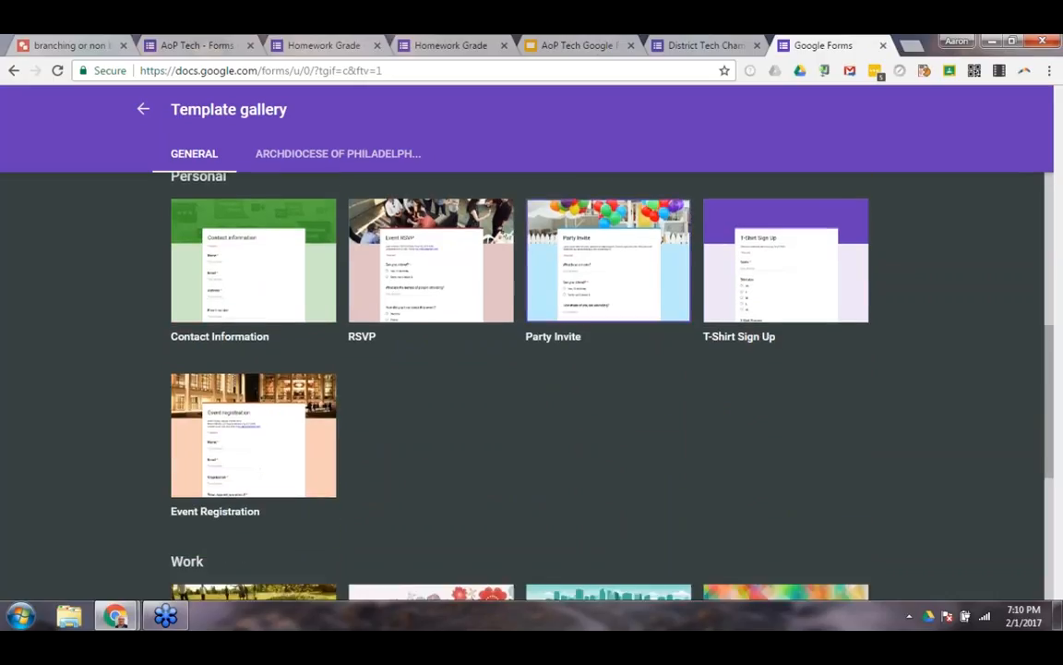
pyautogui.scroll(2, 531, 420)
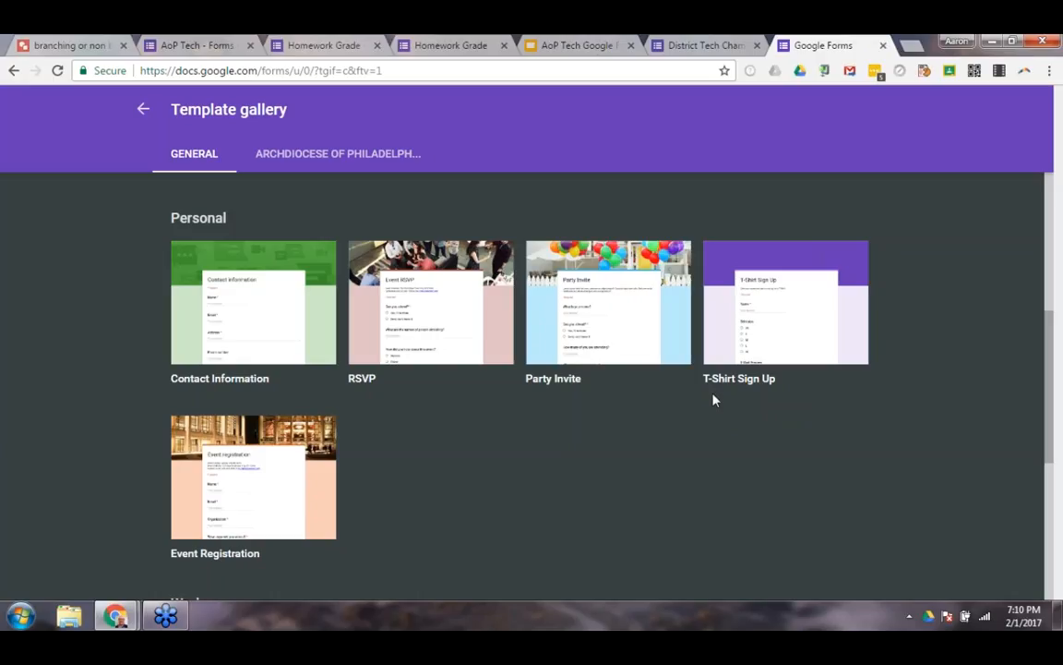
pyautogui.scroll(-4, 713, 399)
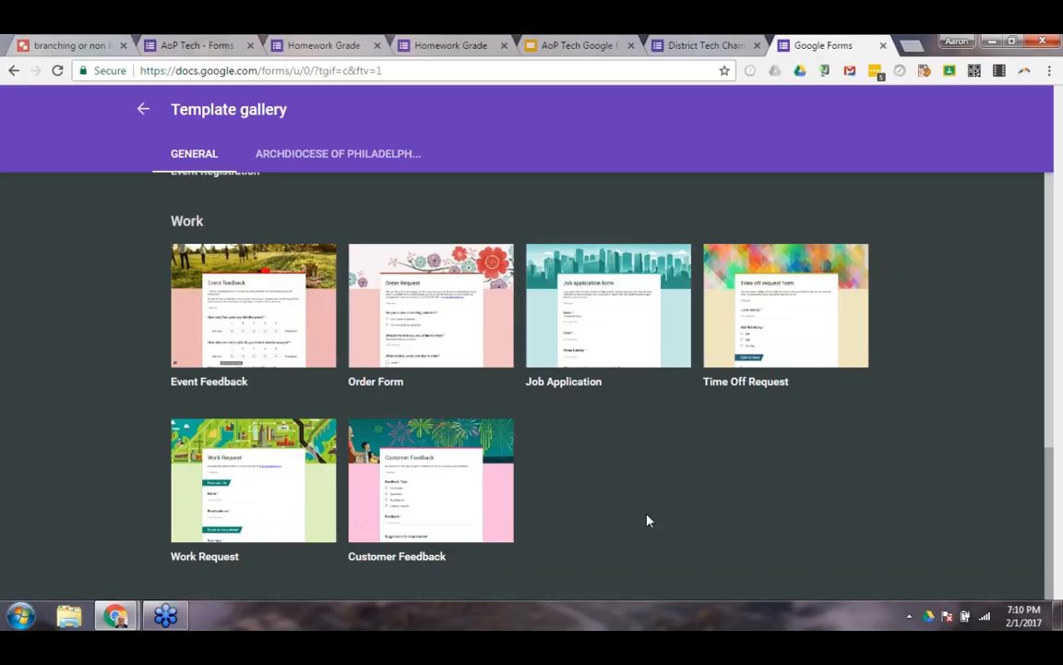
pyautogui.moveTo(116, 611)
pyautogui.click(601, 490)
pyautogui.scroll(8, 549, 475)
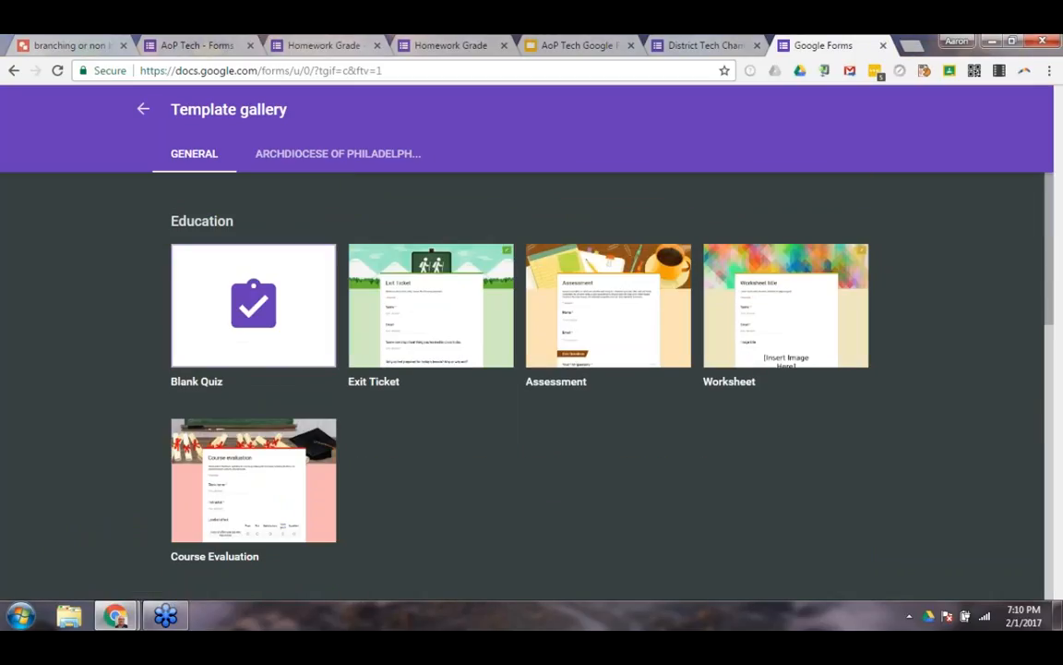
pyautogui.click(144, 110)
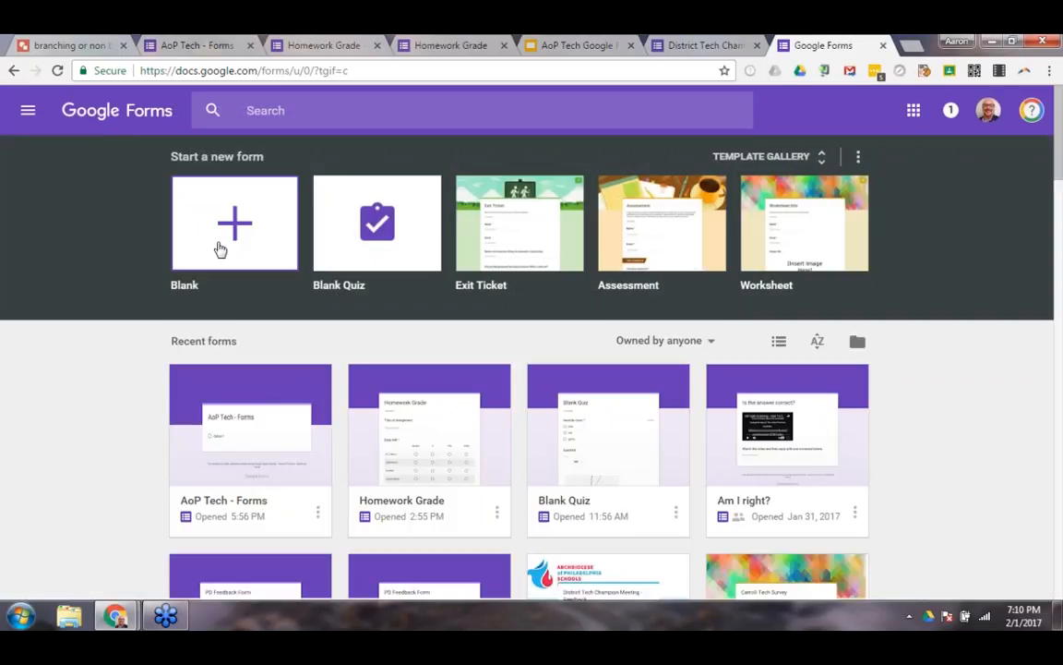
# Create a blank form titled "AoP Tech Forms" and apply the same title as the form's file name.
pyautogui.click(220, 250)
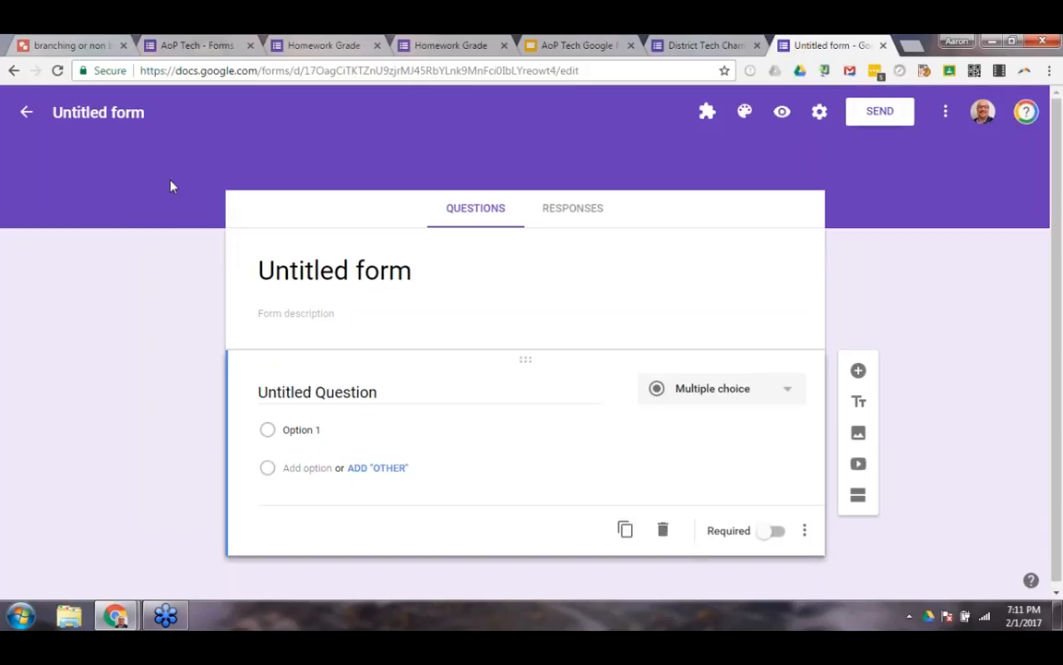
pyautogui.click(305, 271)
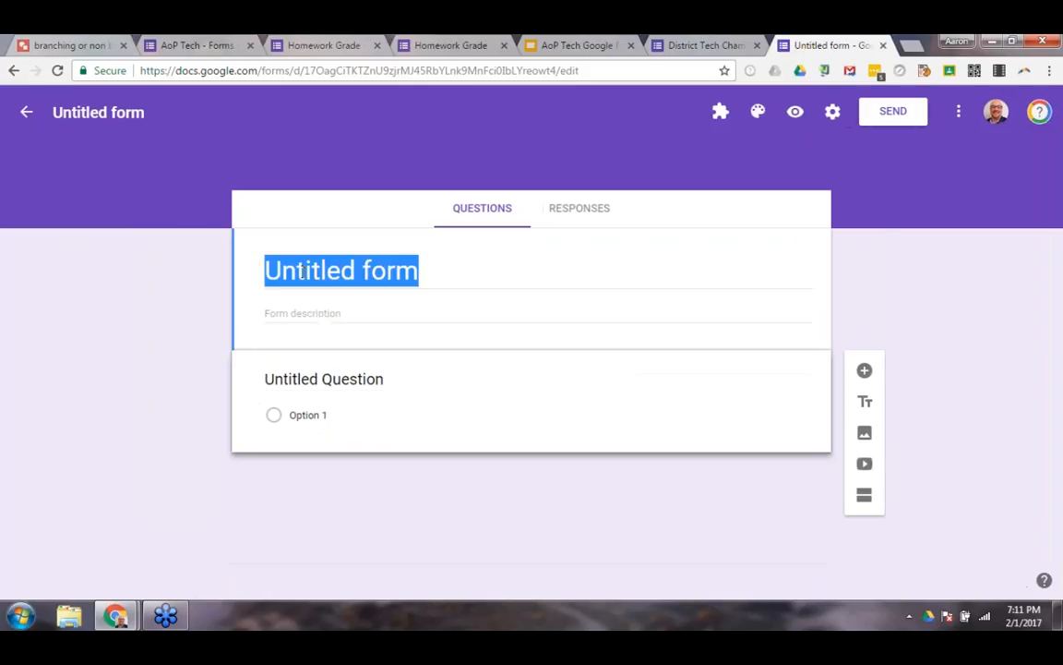
pyautogui.write('Aop')
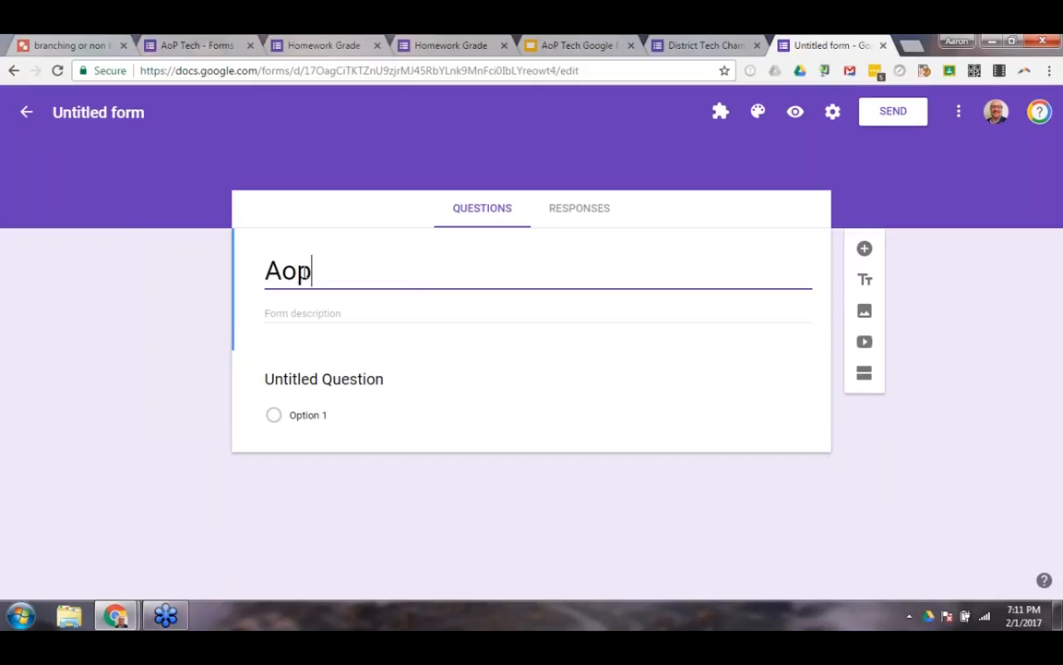
pyautogui.press('BackSpace')
pyautogui.write('p')
pyautogui.press('BackSpace')
pyautogui.write('P Tech Forms')
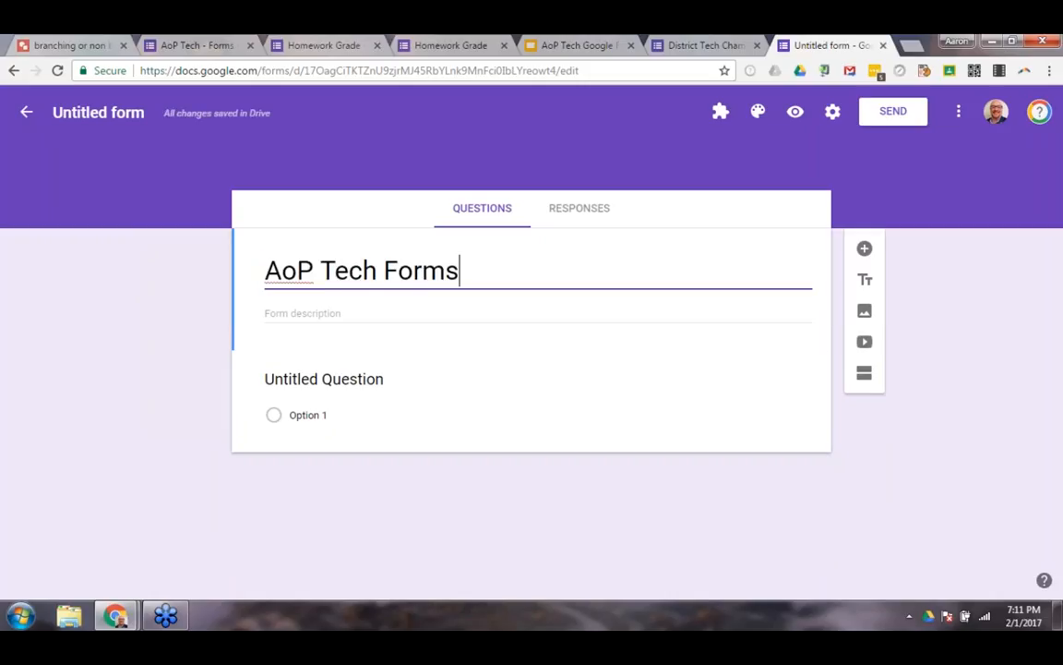
pyautogui.click(115, 116)
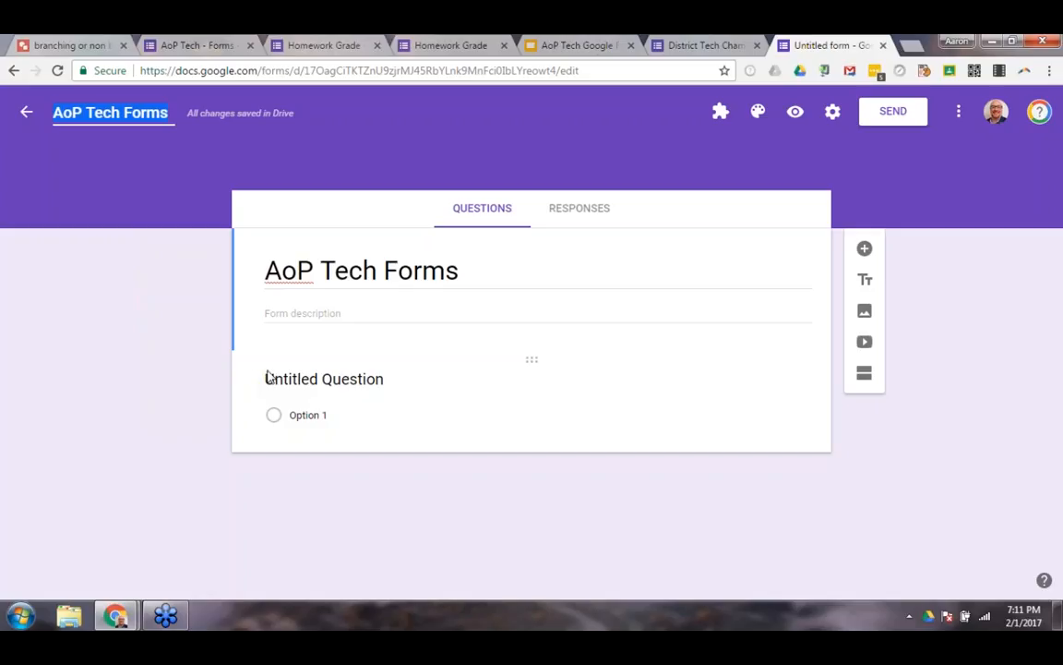
# Change the form's colour theme to dark blue, check it in the preview and close the preview.
pyautogui.click(757, 116)
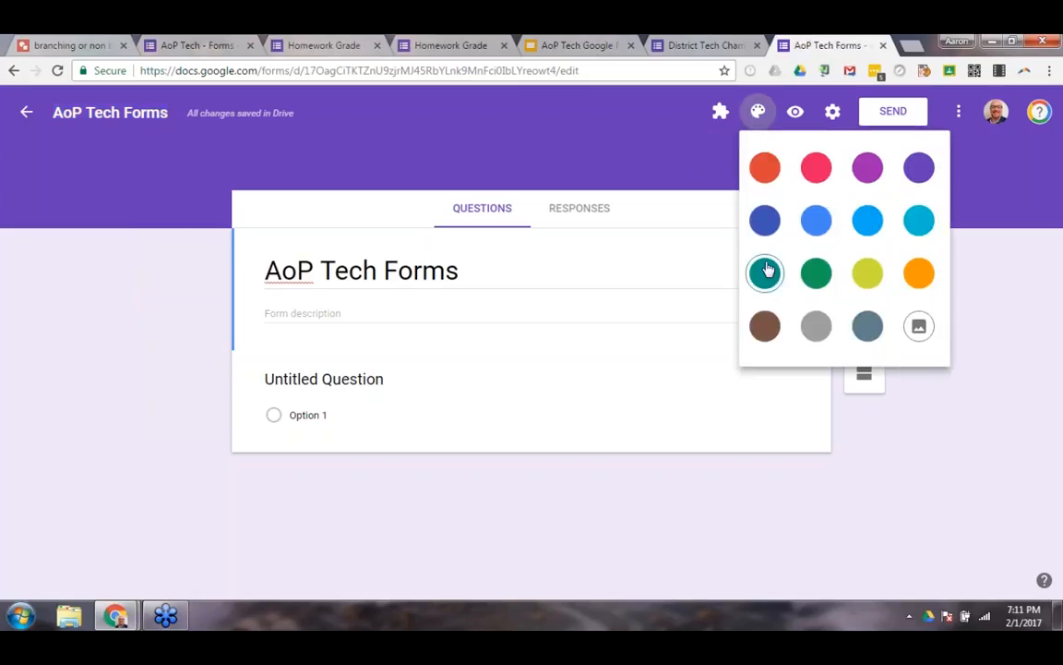
pyautogui.click(810, 231)
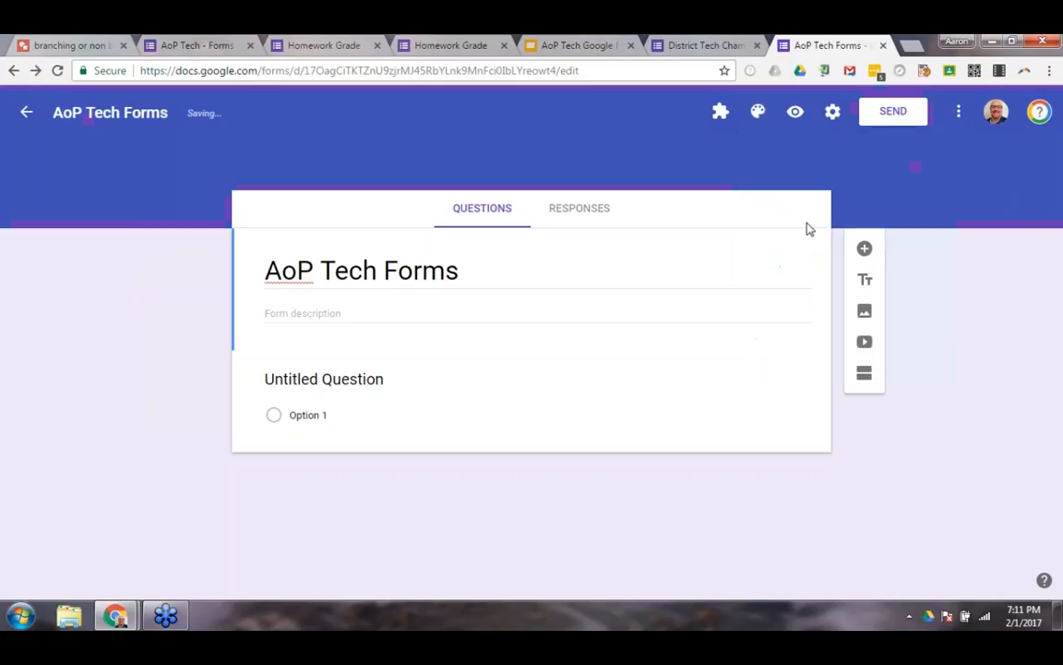
pyautogui.click(795, 112)
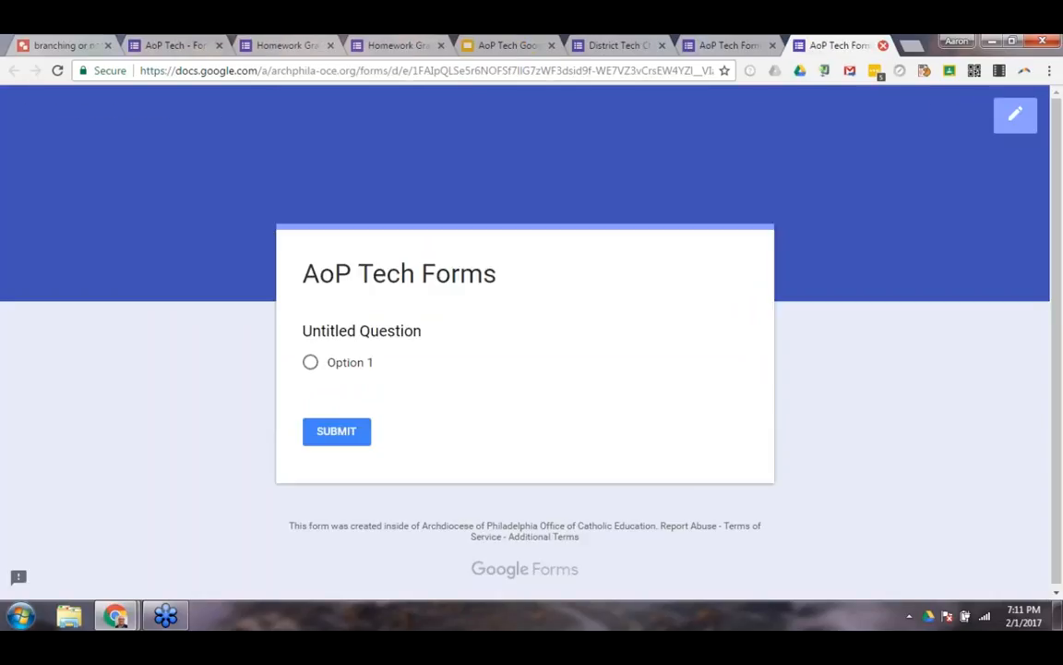
pyautogui.click(884, 44)
# Browse the Work and School and the Sports and games header images and the photo upload option, without choosing a theme.
pyautogui.click(757, 113)
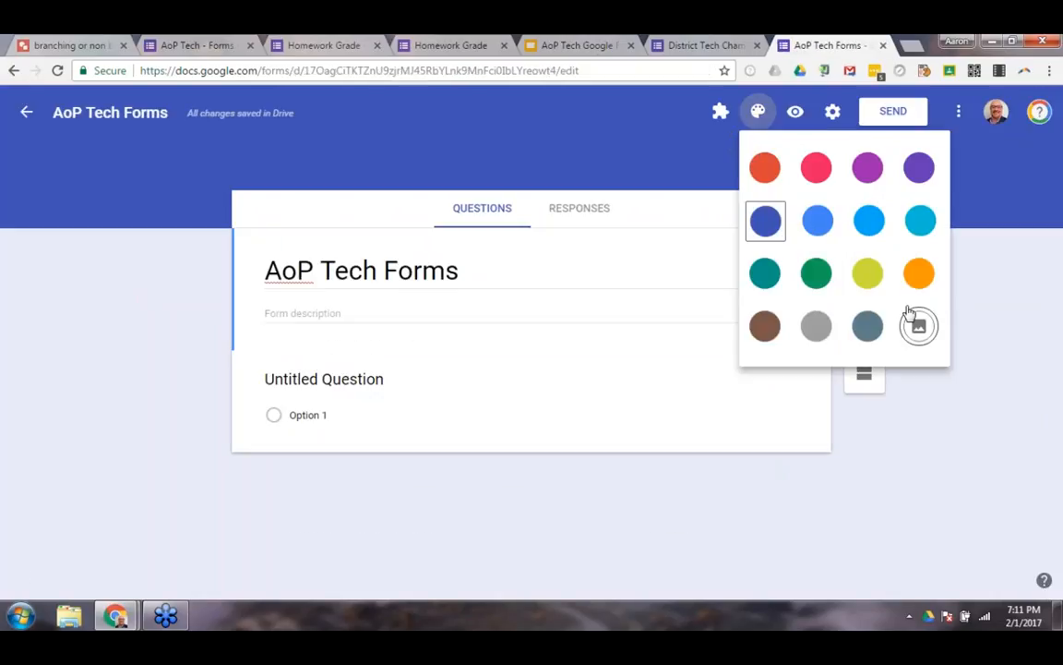
pyautogui.click(918, 329)
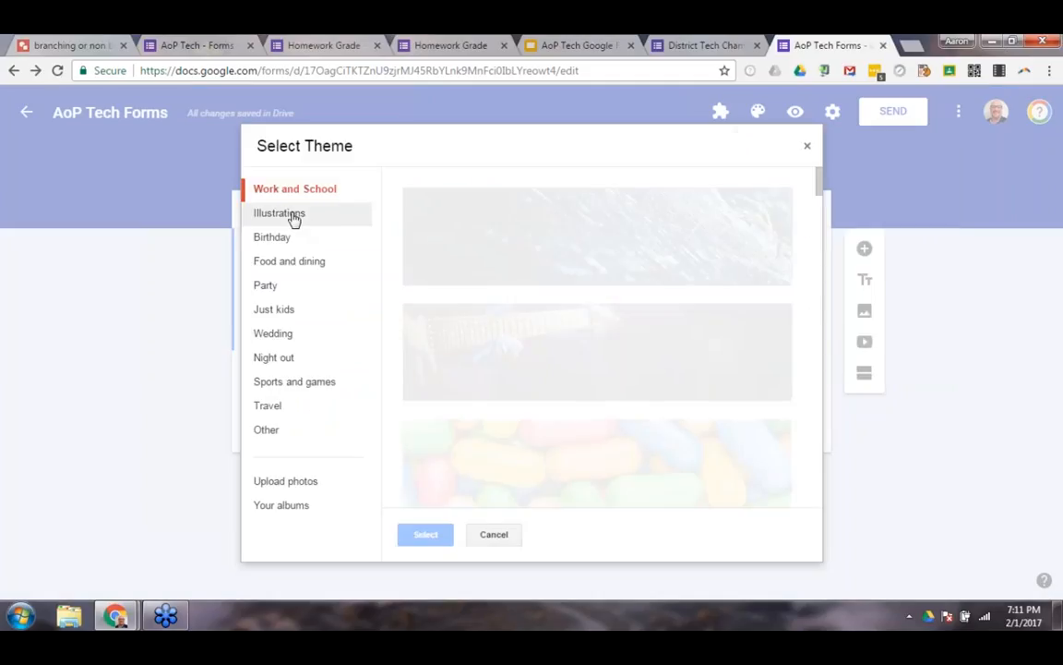
pyautogui.scroll(-2, 597, 337)
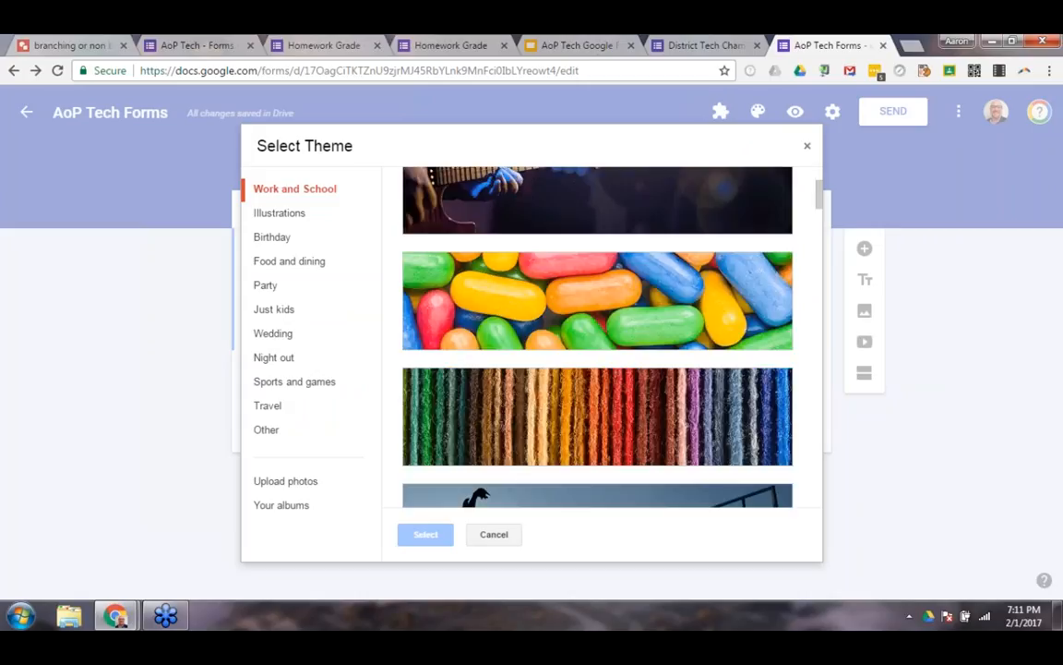
pyautogui.scroll(-6, 581, 306)
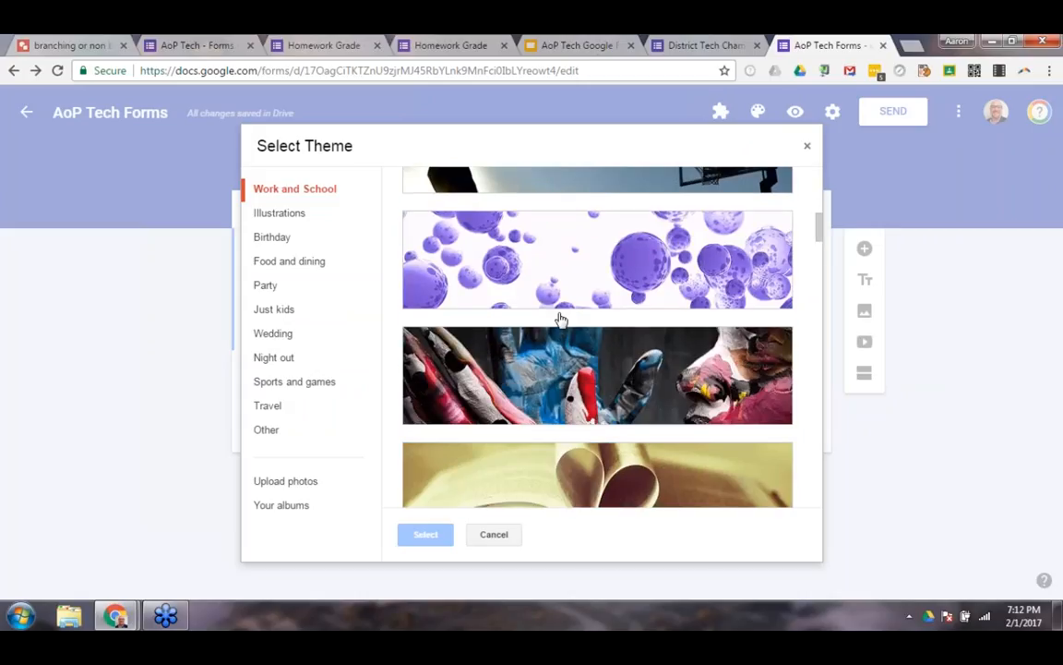
pyautogui.scroll(-3, 556, 341)
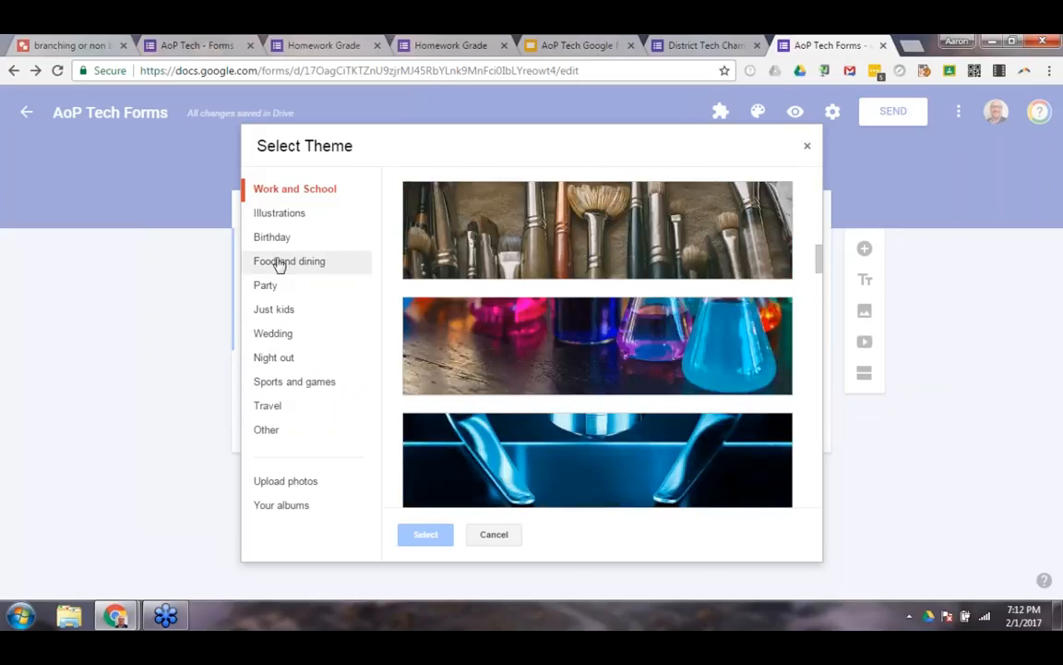
pyautogui.click(276, 389)
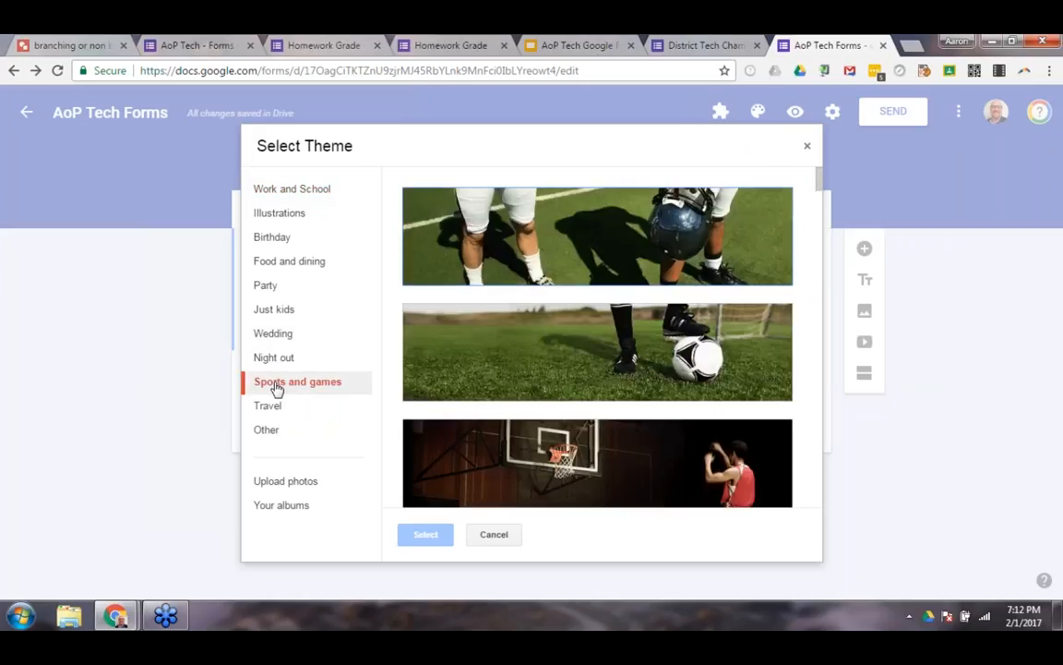
pyautogui.scroll(-5, 622, 296)
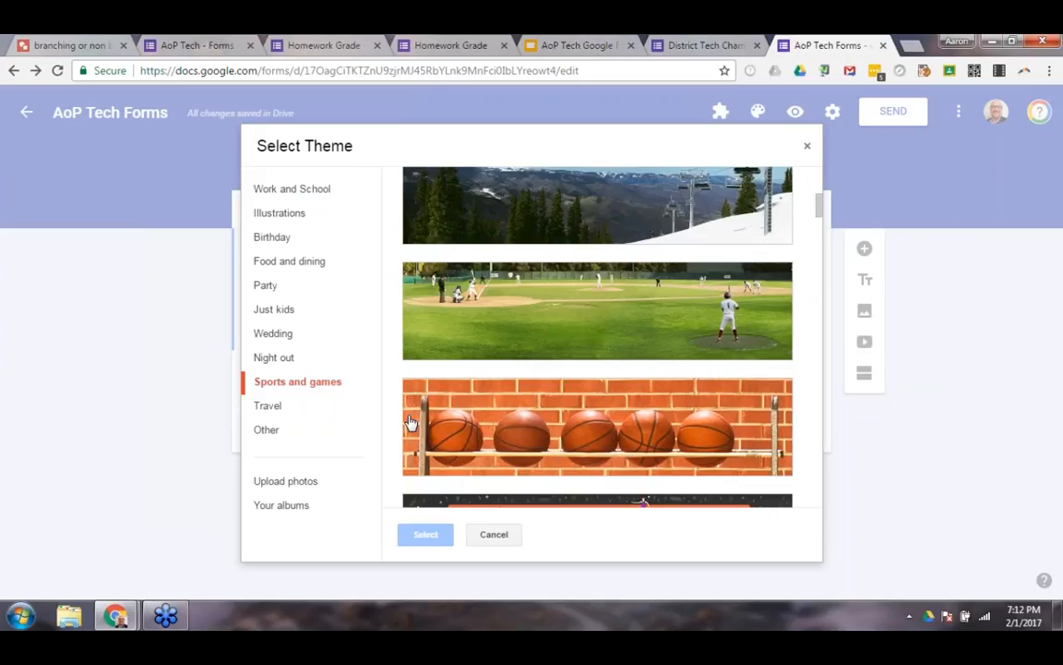
pyautogui.click(294, 485)
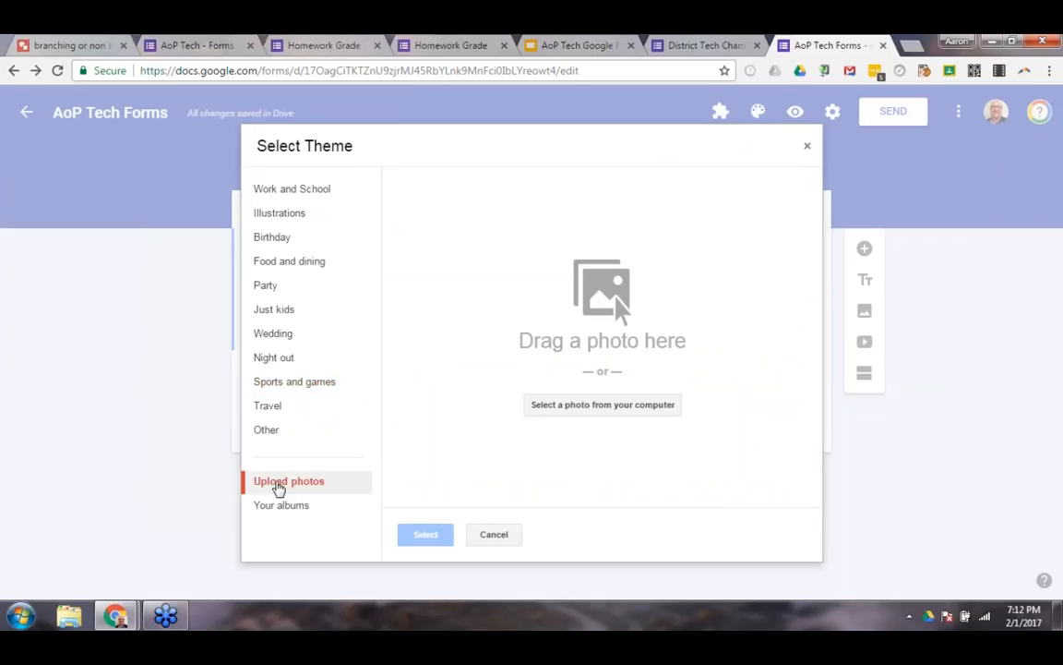
pyautogui.click(493, 535)
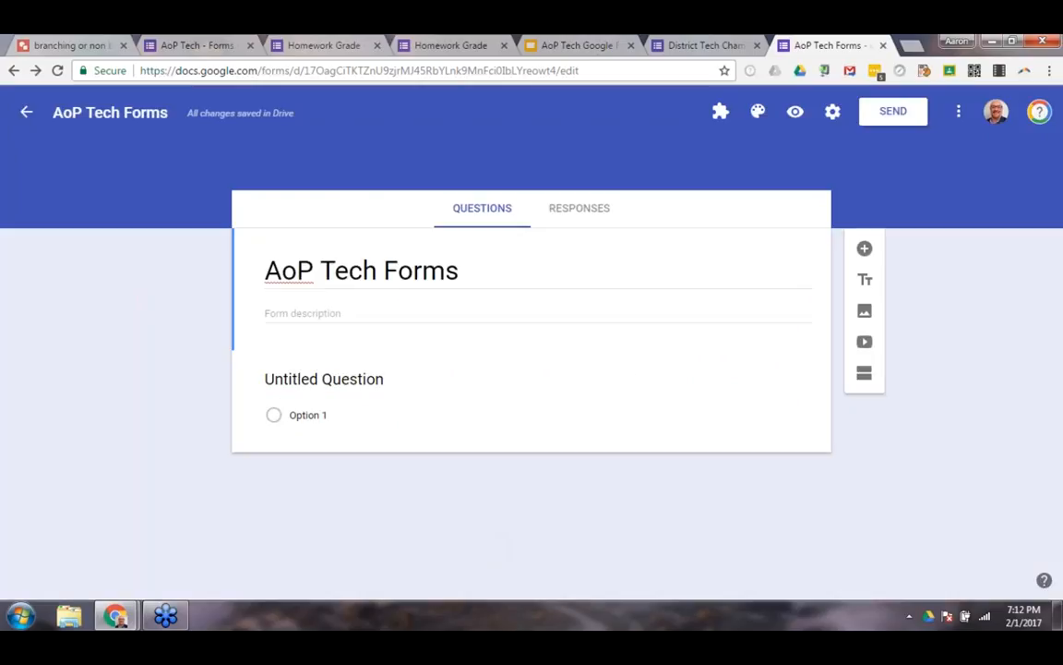
# Preview the form as respondents see it and return to editing it.
pyautogui.click(797, 121)
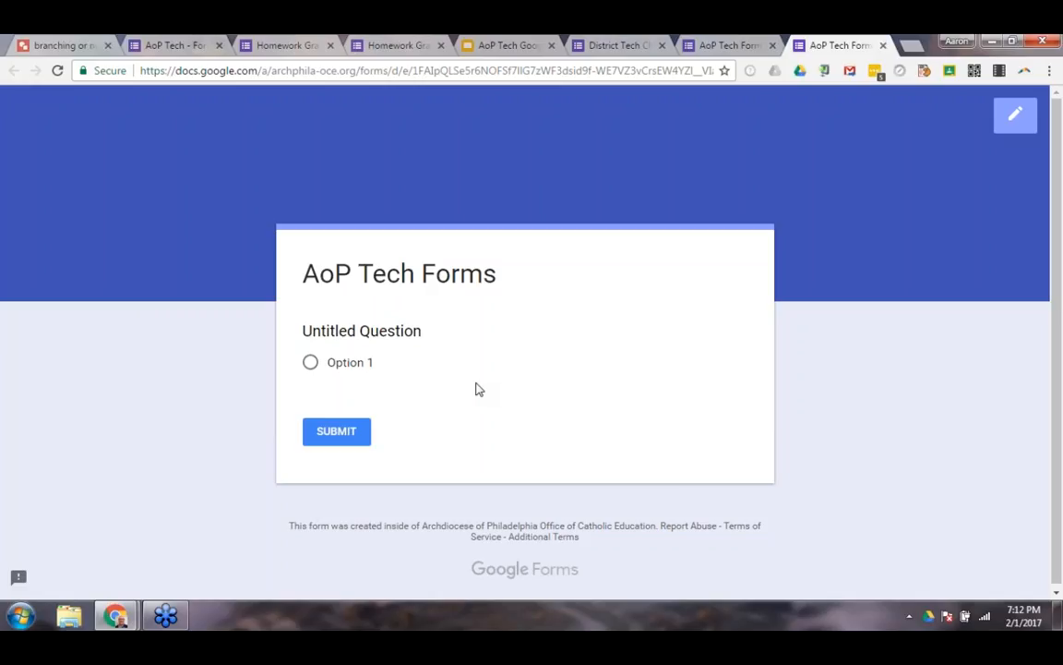
pyautogui.click(883, 45)
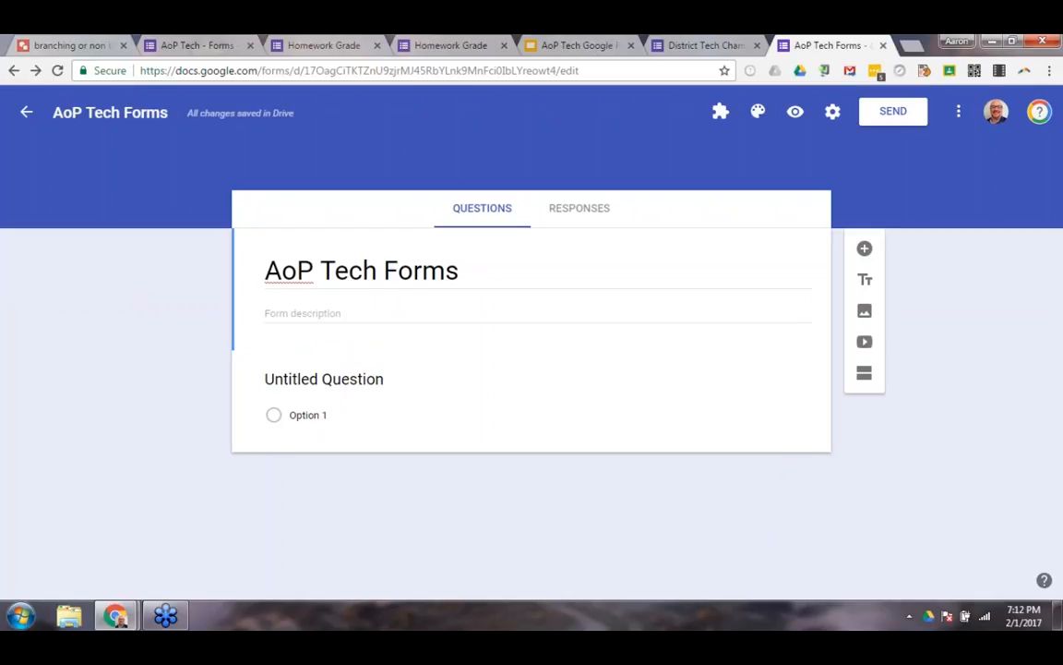
pyautogui.click(795, 113)
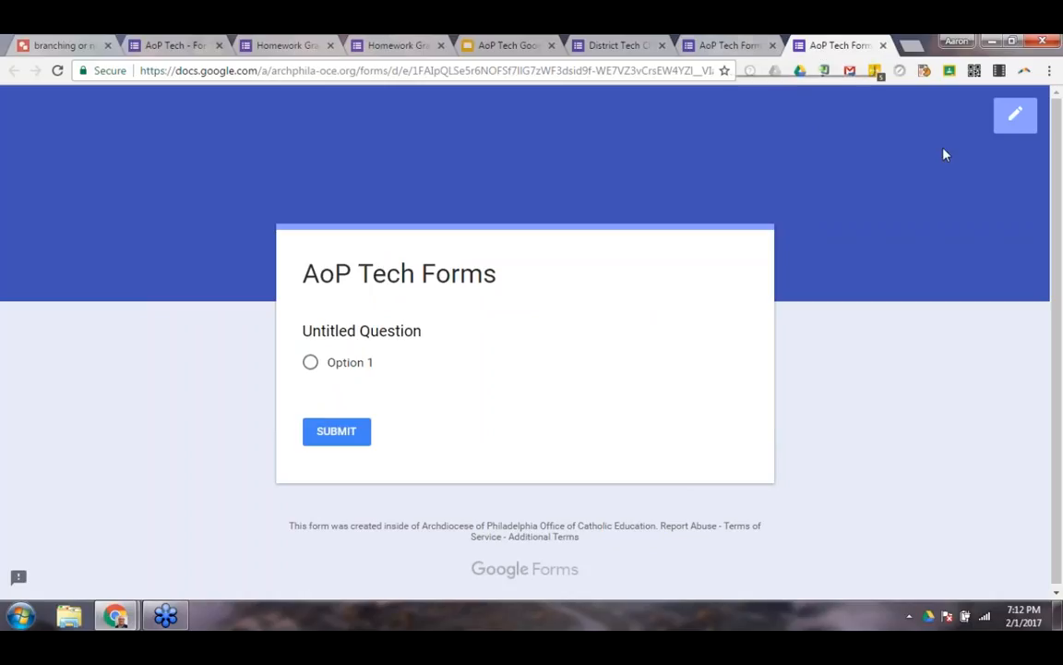
pyautogui.click(1008, 122)
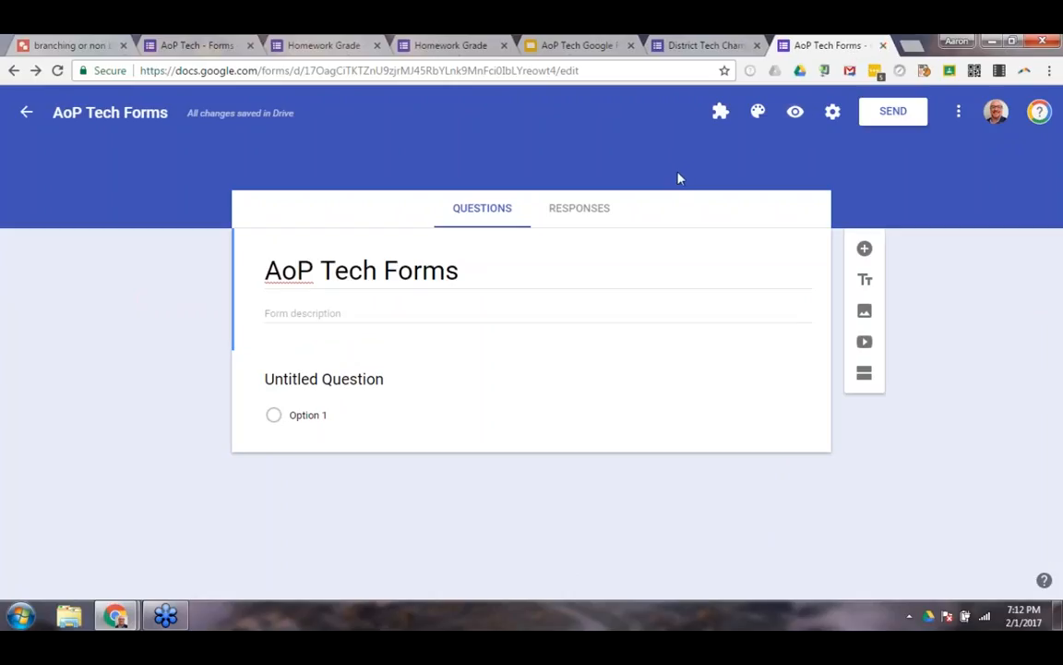
# Turn on Collect email address in the form's settings, with access restricted to Archdiocese of Philadelphia Office of Catholic Education users.
pyautogui.click(832, 112)
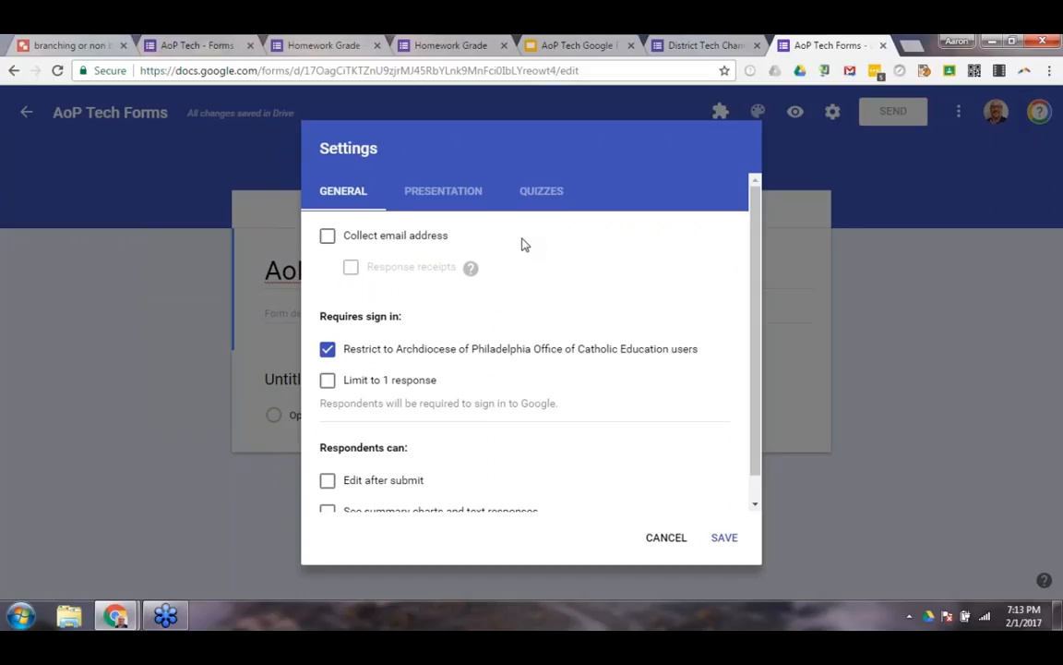
pyautogui.click(328, 238)
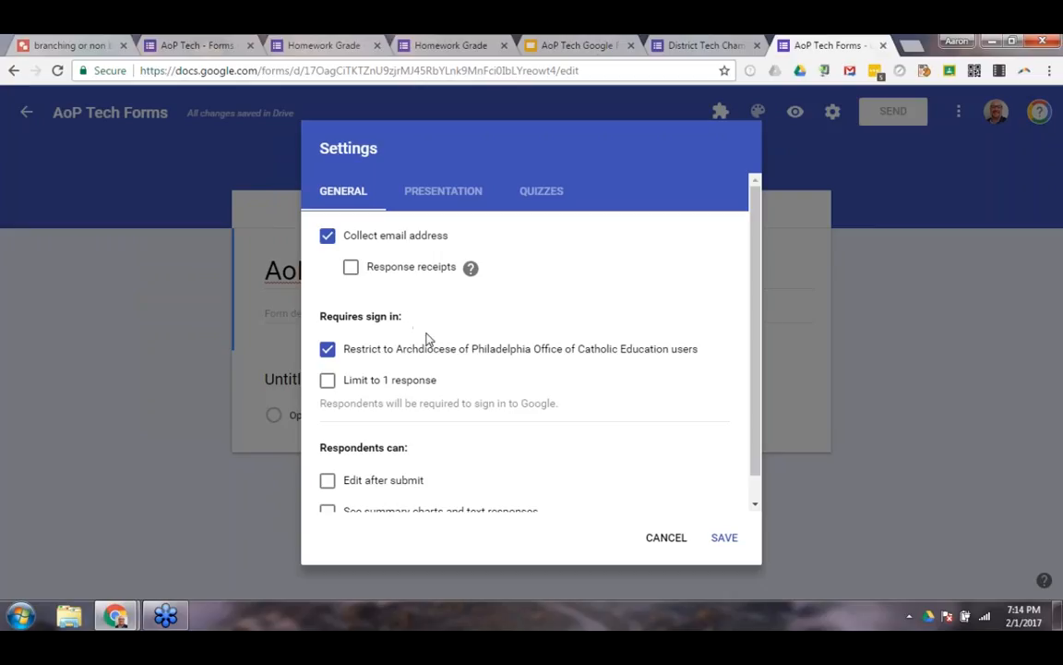
pyautogui.scroll(-1, 427, 340)
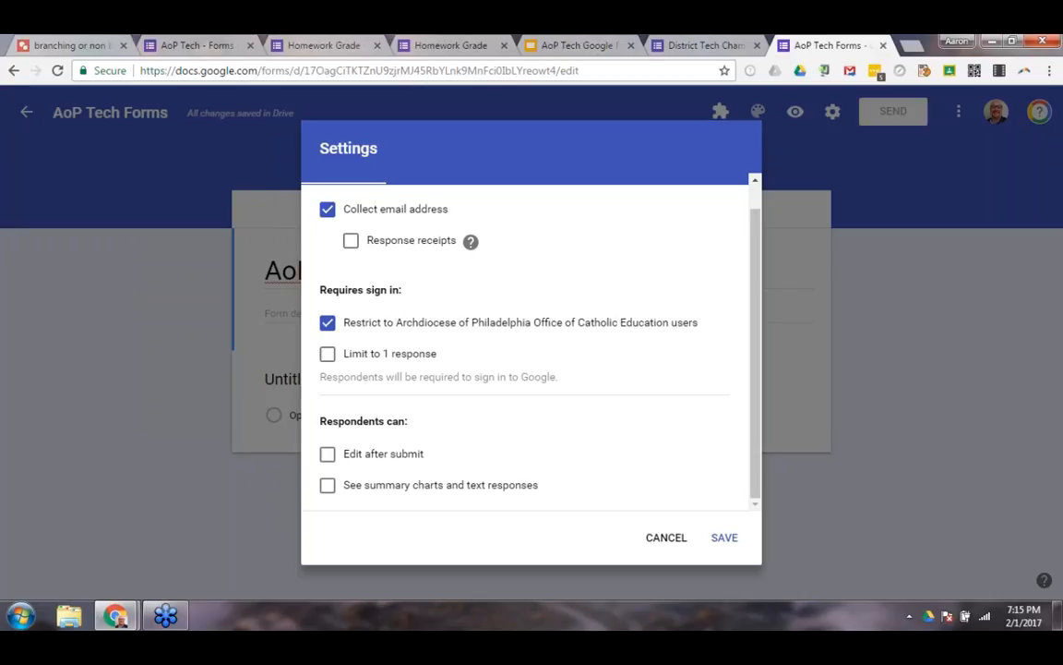
pyautogui.click(327, 325)
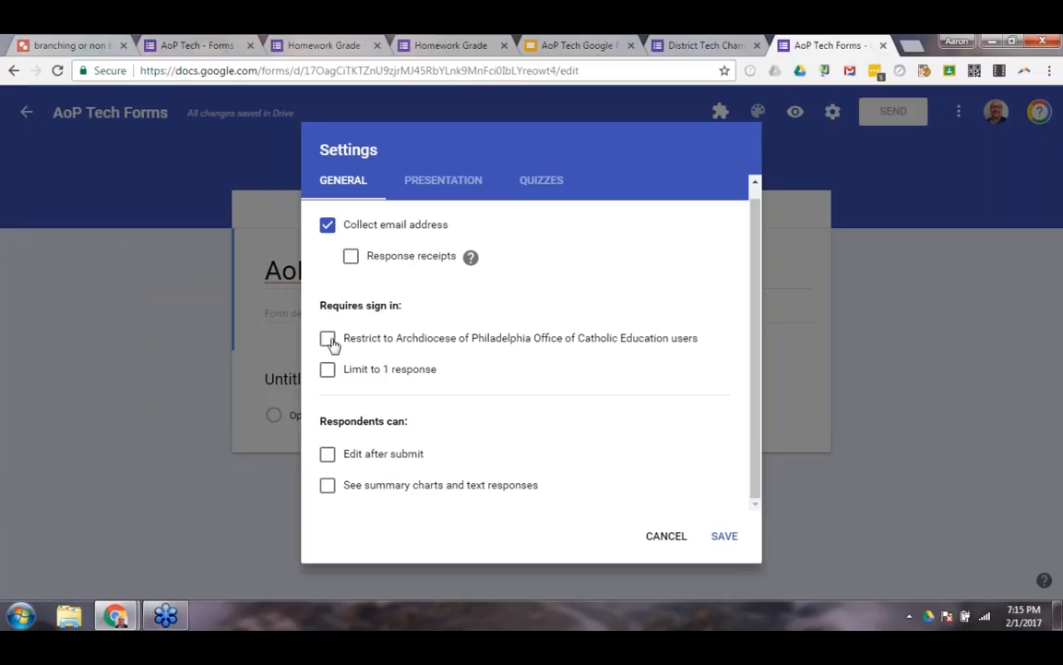
pyautogui.click(329, 339)
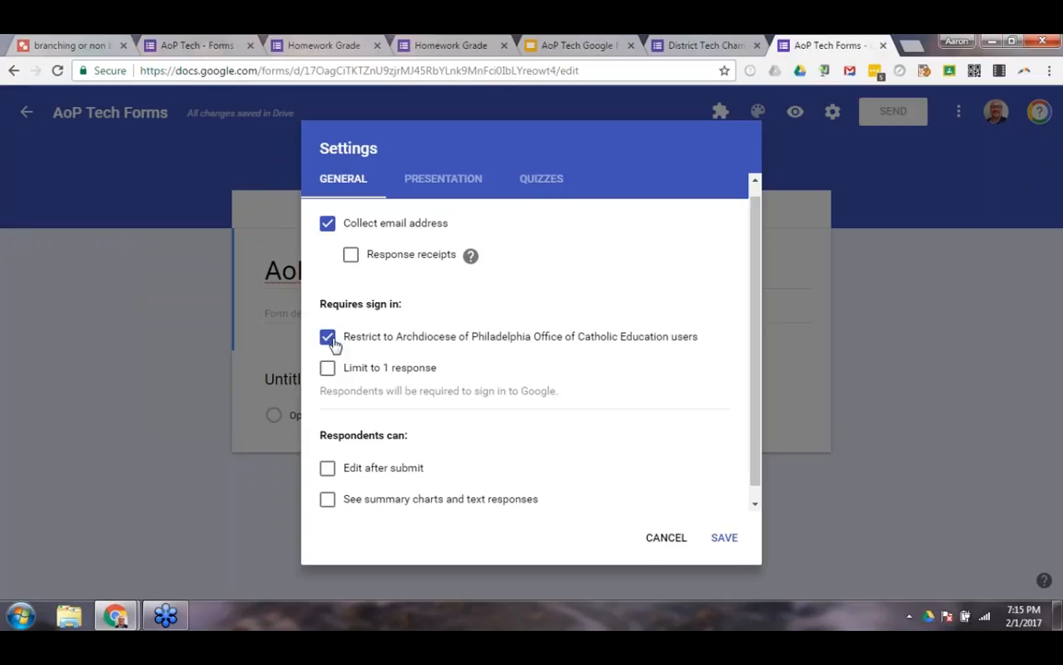
# Allow respondents to edit after submit and to see summary charts and text responses, without limiting them to 1 response.
pyautogui.scroll(-1, 347, 367)
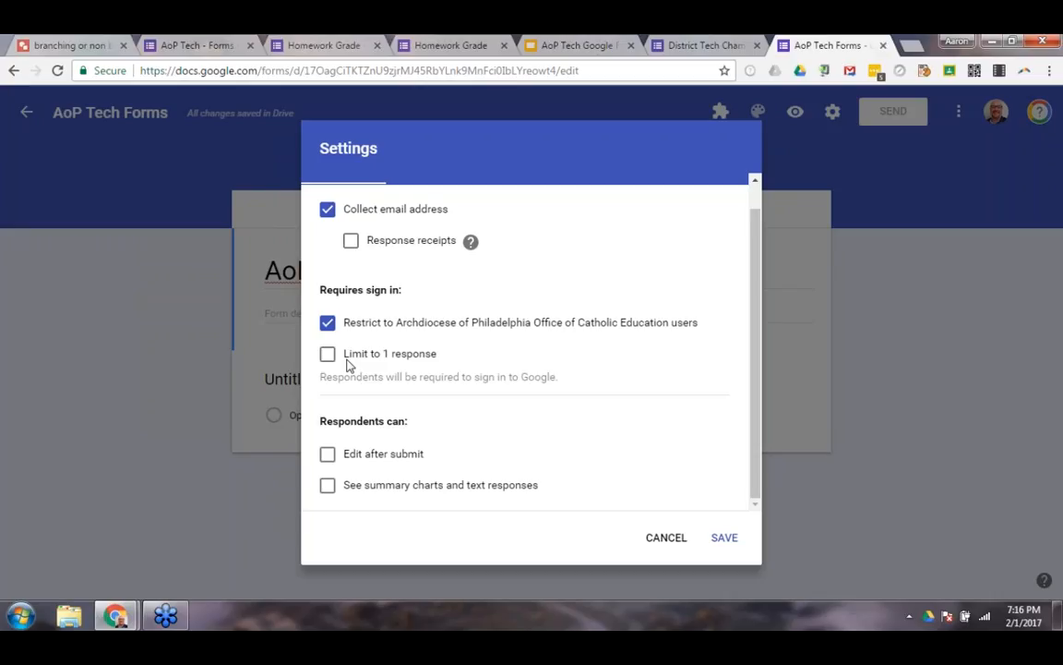
pyautogui.click(330, 362)
pyautogui.click(334, 491)
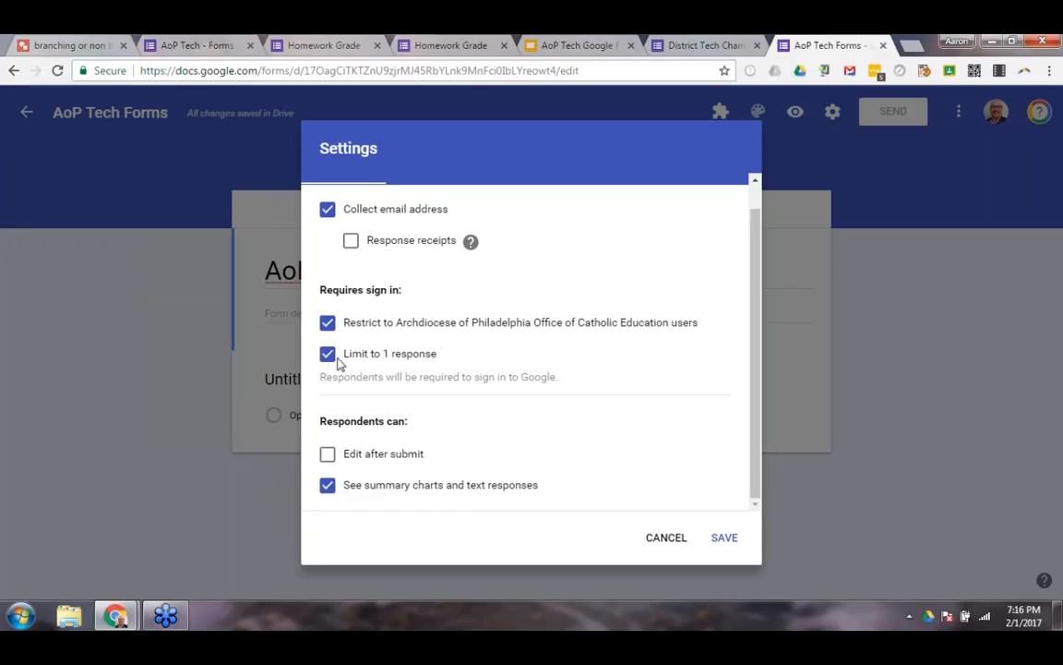
pyautogui.click(336, 359)
pyautogui.click(328, 458)
pyautogui.scroll(1, 442, 318)
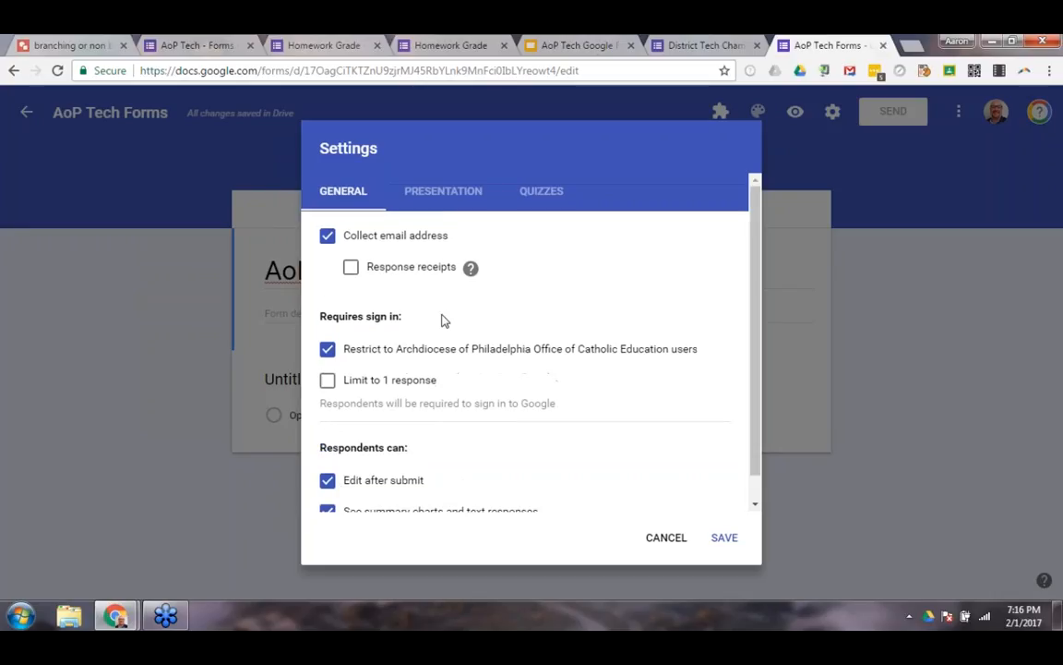
# Try the Show progress bar, Shuffle question order and Show link to submit another response settings, then turn all three back off.
pyautogui.click(433, 194)
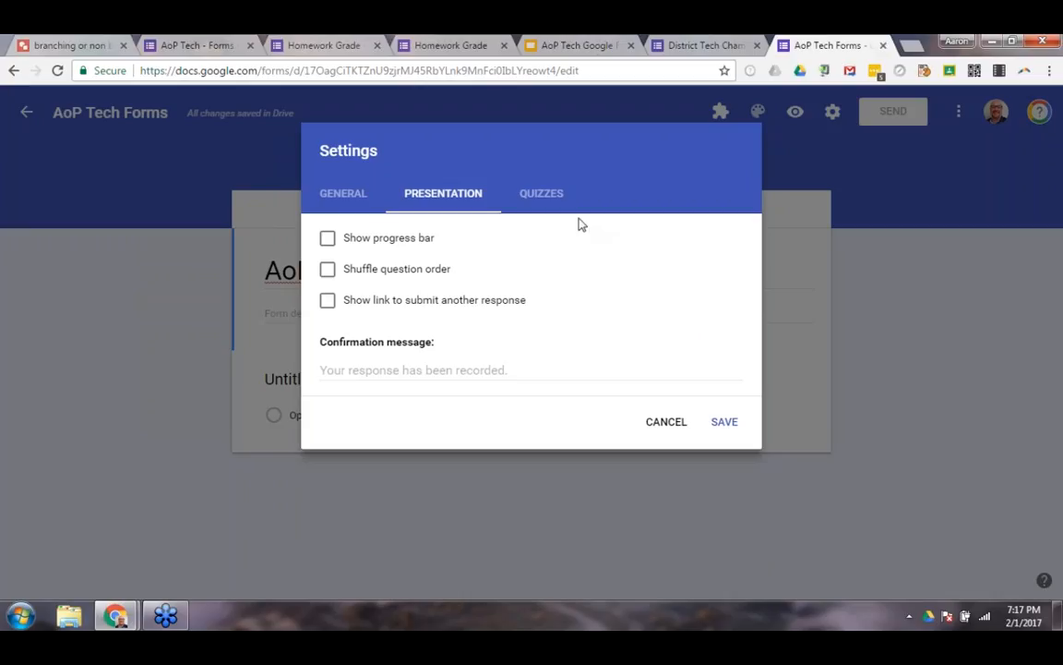
pyautogui.click(327, 239)
pyautogui.click(328, 273)
pyautogui.click(329, 241)
pyautogui.click(327, 274)
pyautogui.click(328, 302)
pyautogui.click(357, 373)
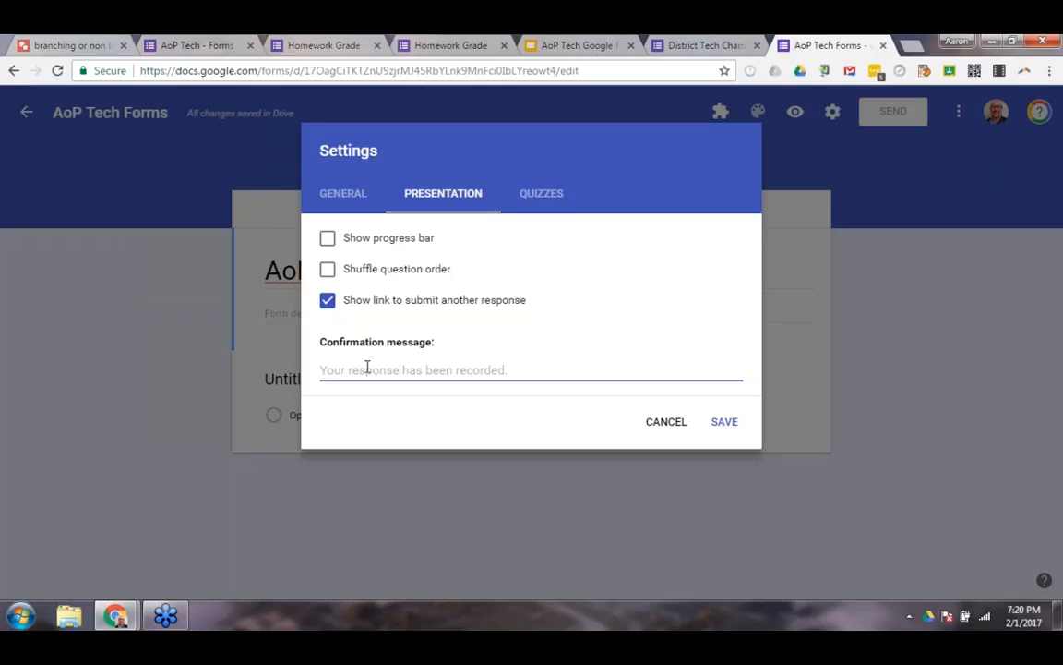
pyautogui.click(328, 302)
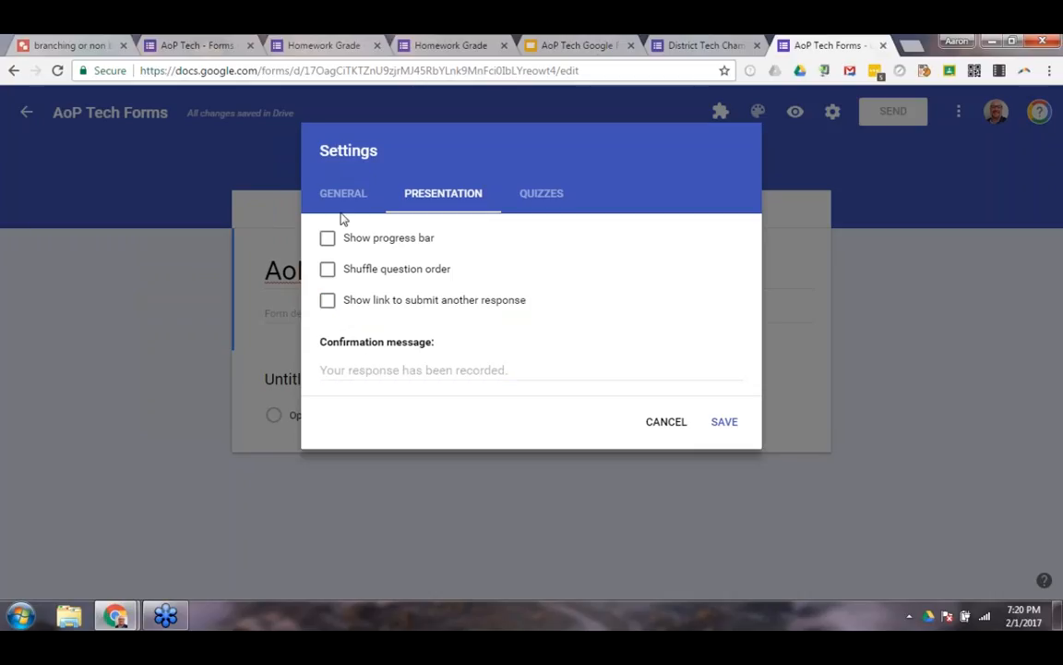
# Try making the form a quiz with grades released Later, after manual review, and discard the settings.
pyautogui.click(540, 200)
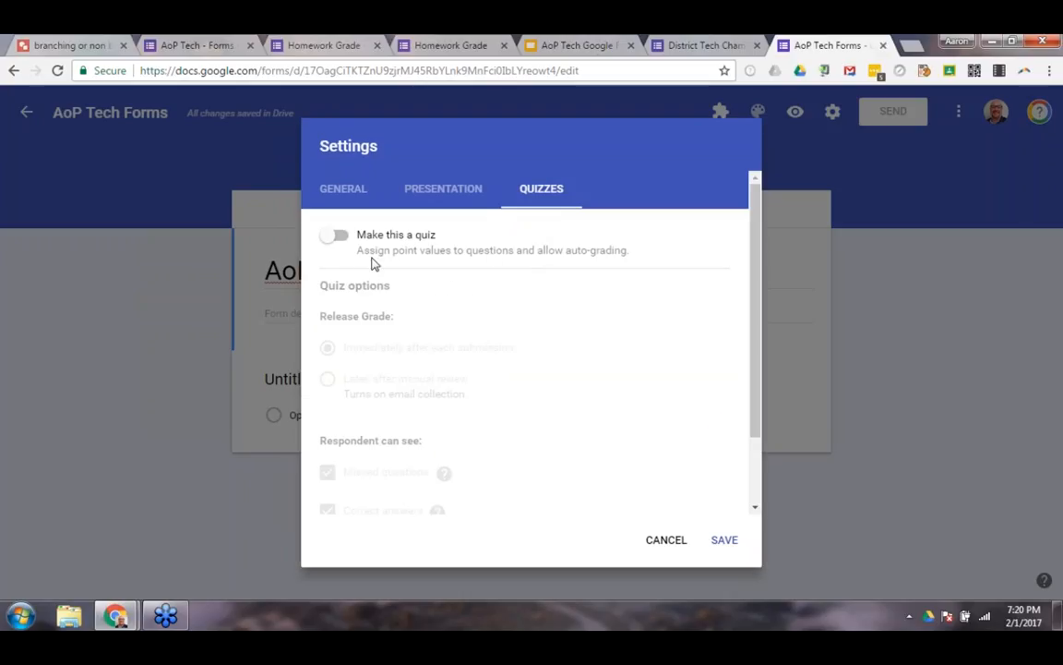
pyautogui.click(334, 240)
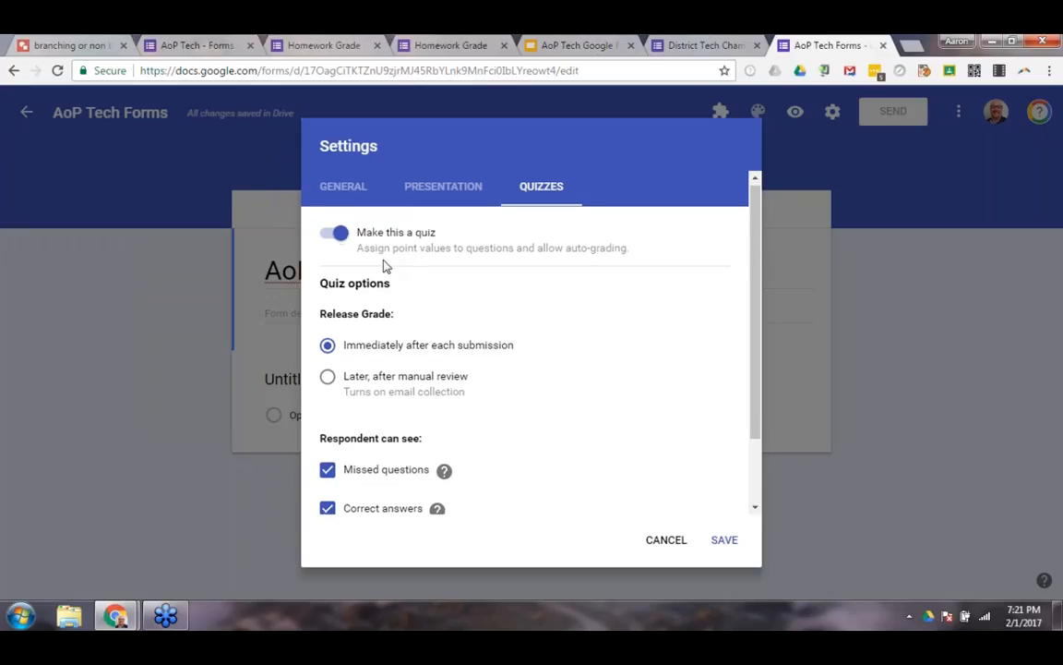
pyautogui.scroll(-1, 385, 264)
pyautogui.scroll(-1, 397, 258)
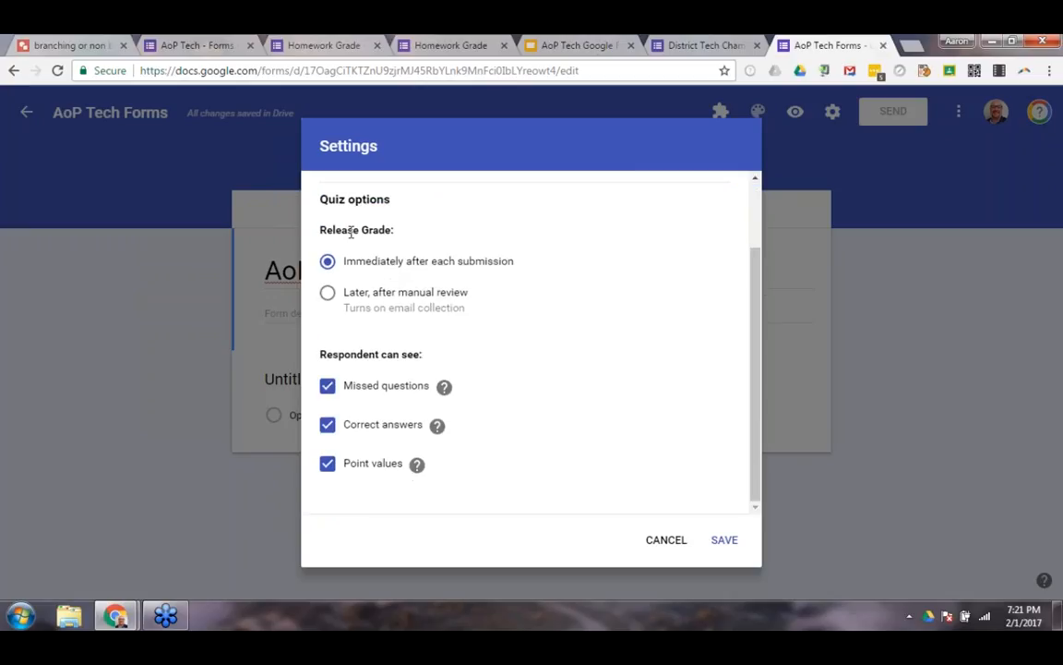
pyautogui.moveTo(295, 215); pyautogui.dragTo(403, 237)
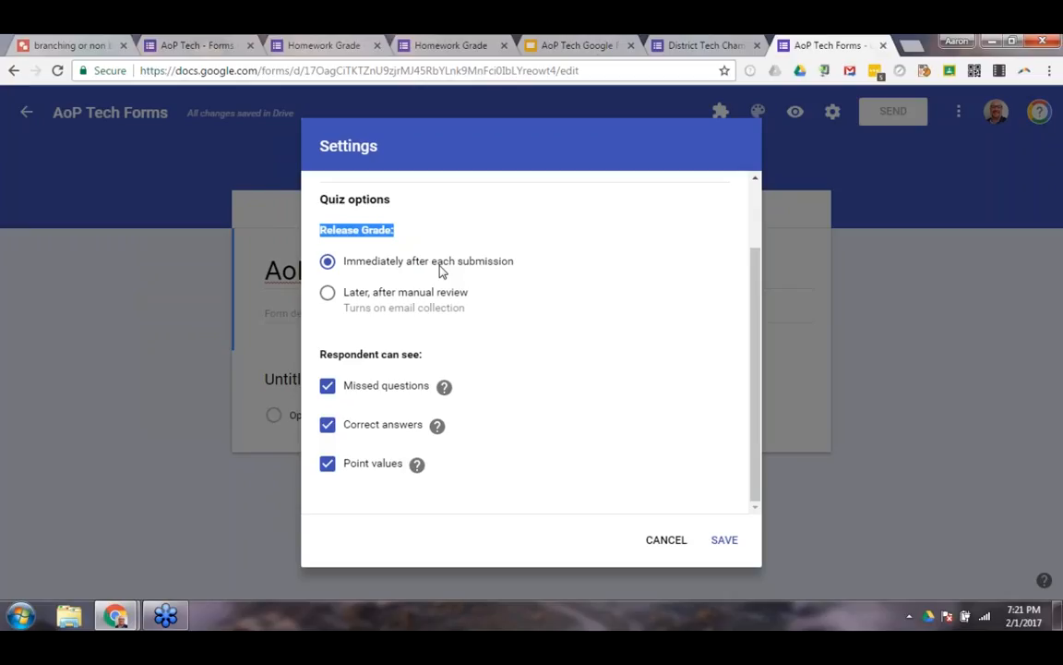
pyautogui.click(327, 294)
pyautogui.scroll(2, 498, 279)
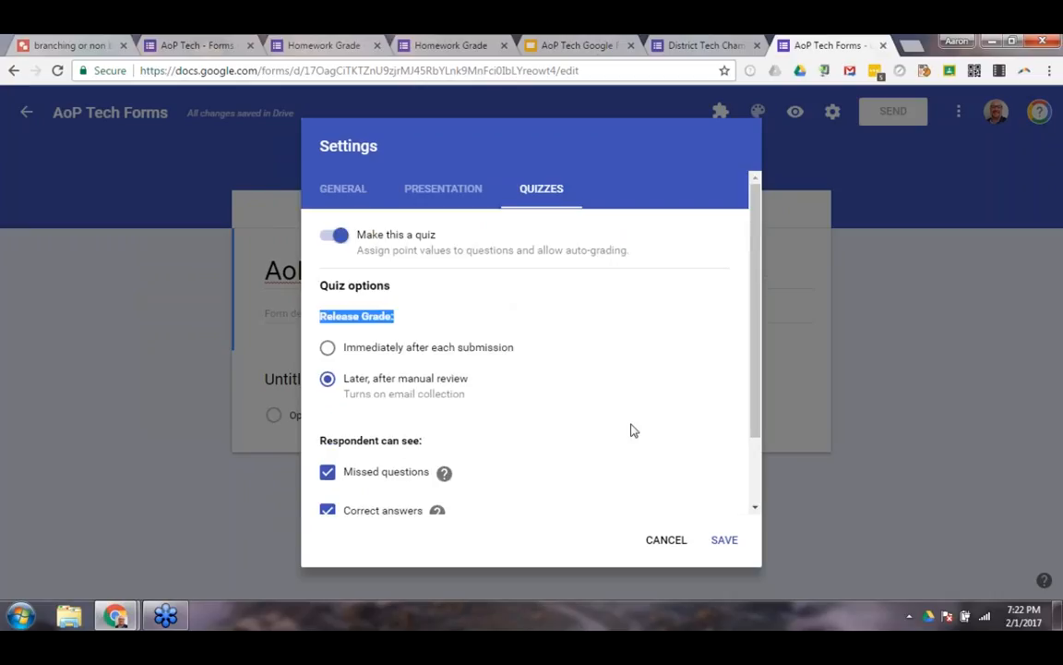
pyautogui.click(668, 544)
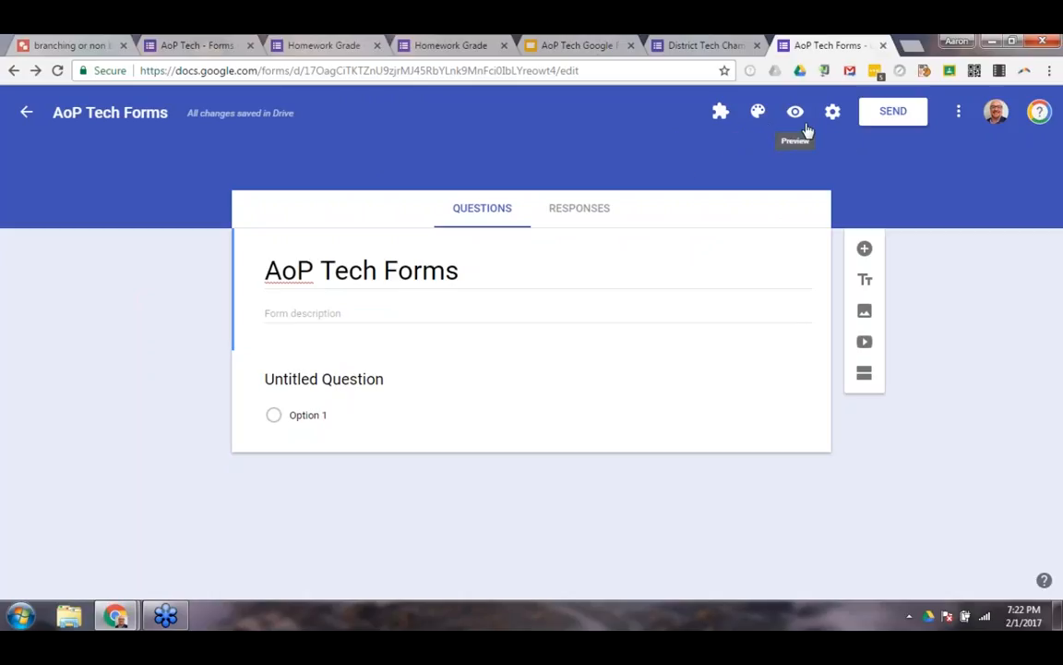
# Examine the form's collaborator sharing settings and the edit permission for invited people, without inviting anyone.
pyautogui.click(890, 119)
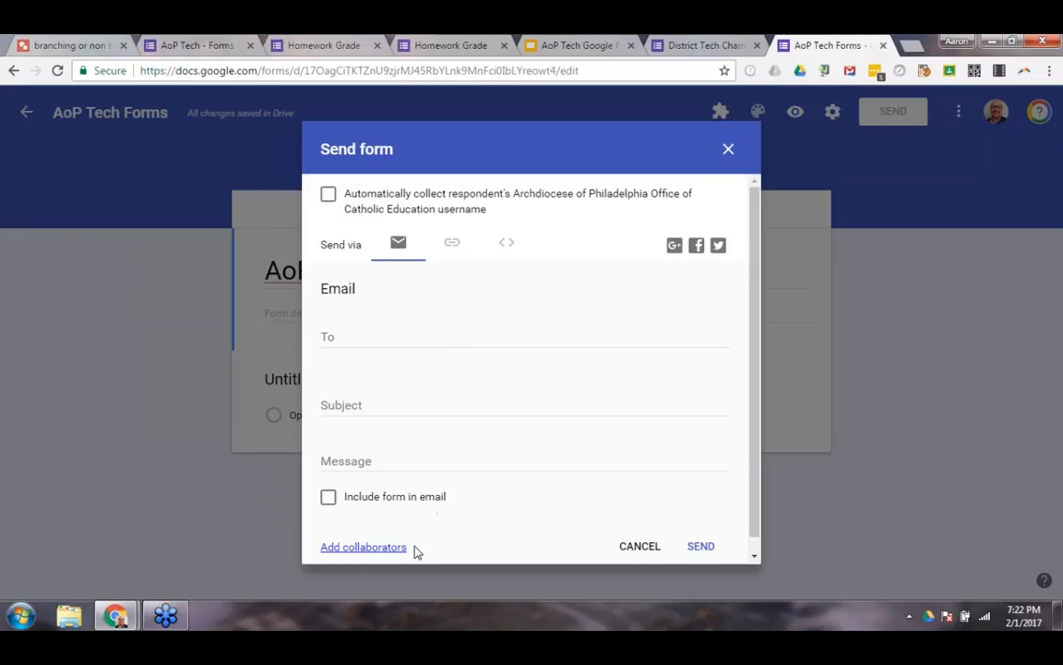
pyautogui.click(349, 549)
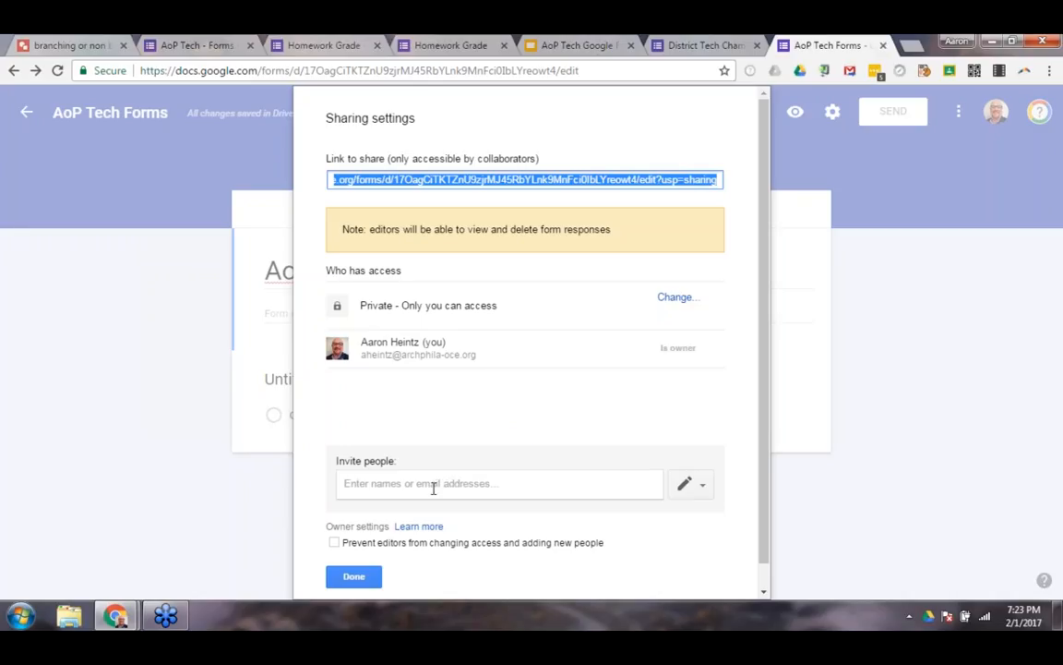
pyautogui.click(593, 486)
pyautogui.click(702, 487)
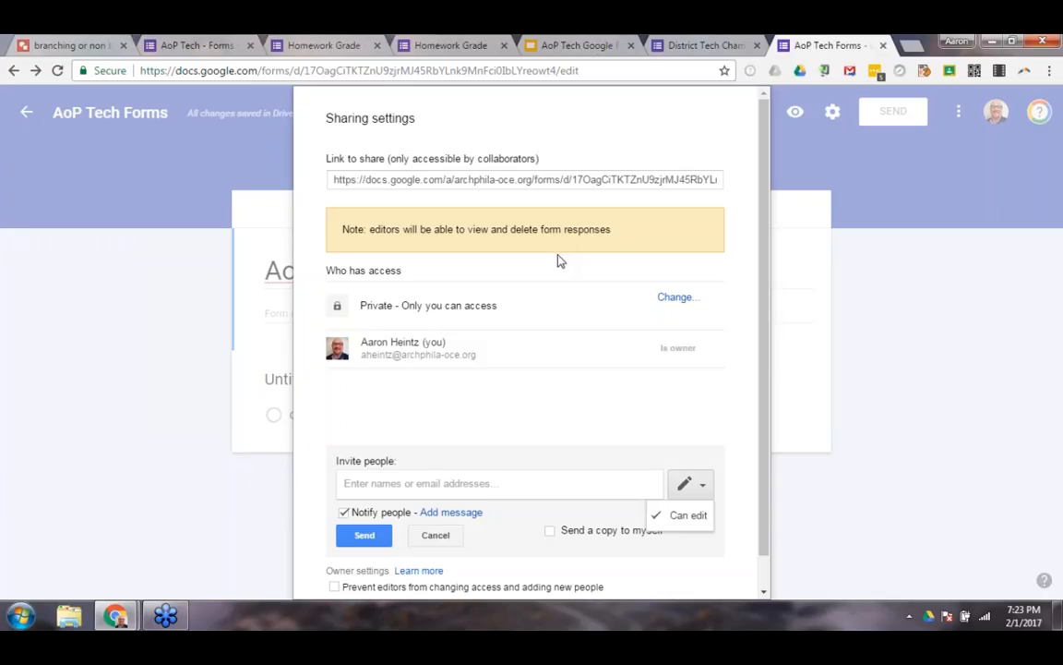
pyautogui.scroll(-1, 540, 277)
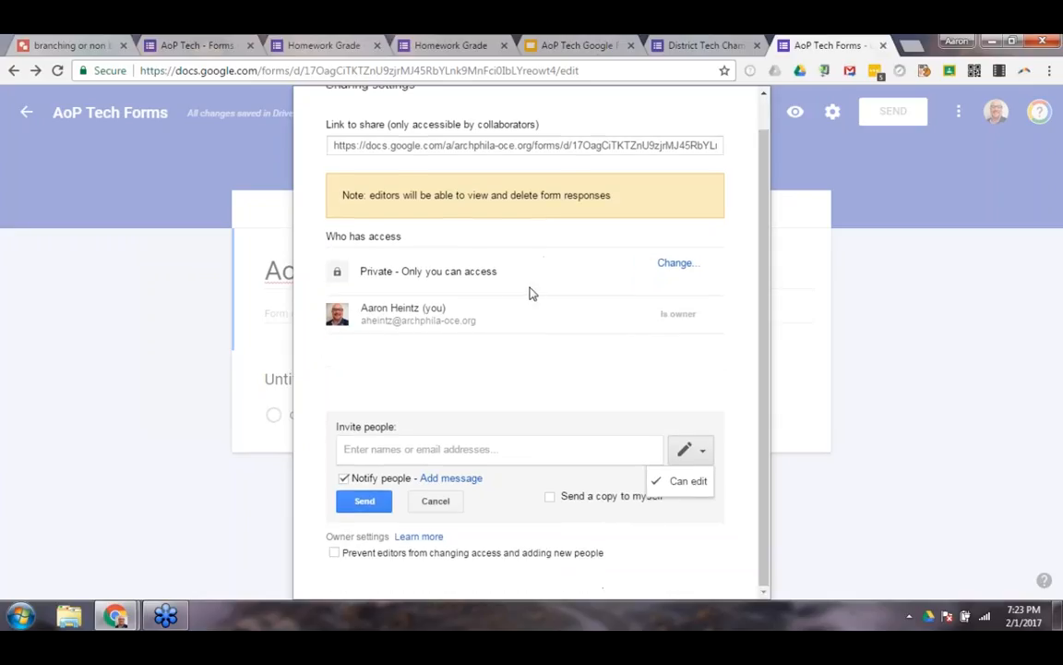
pyautogui.click(437, 508)
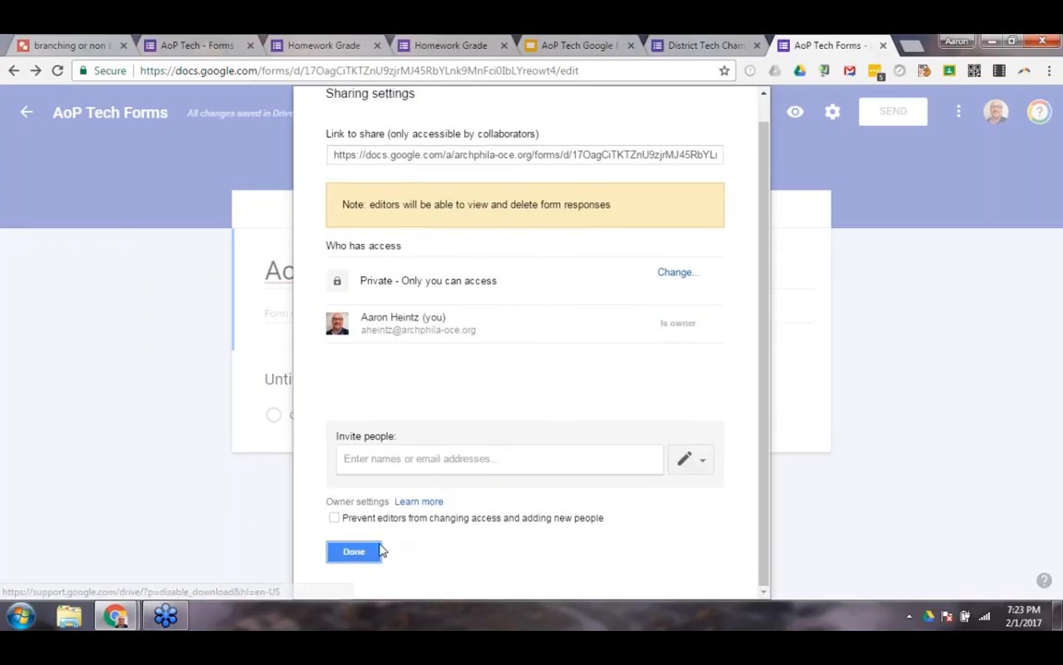
pyautogui.click(351, 550)
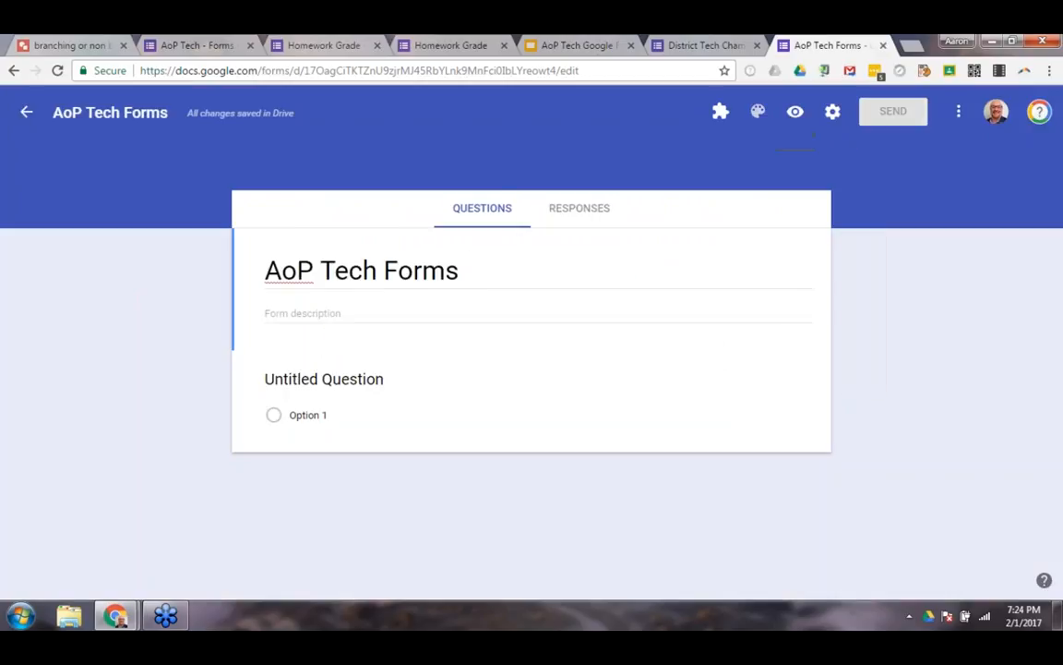
# Shorten the form's shareable link, copy it, and switch back to the full-length URL.
pyautogui.click(883, 111)
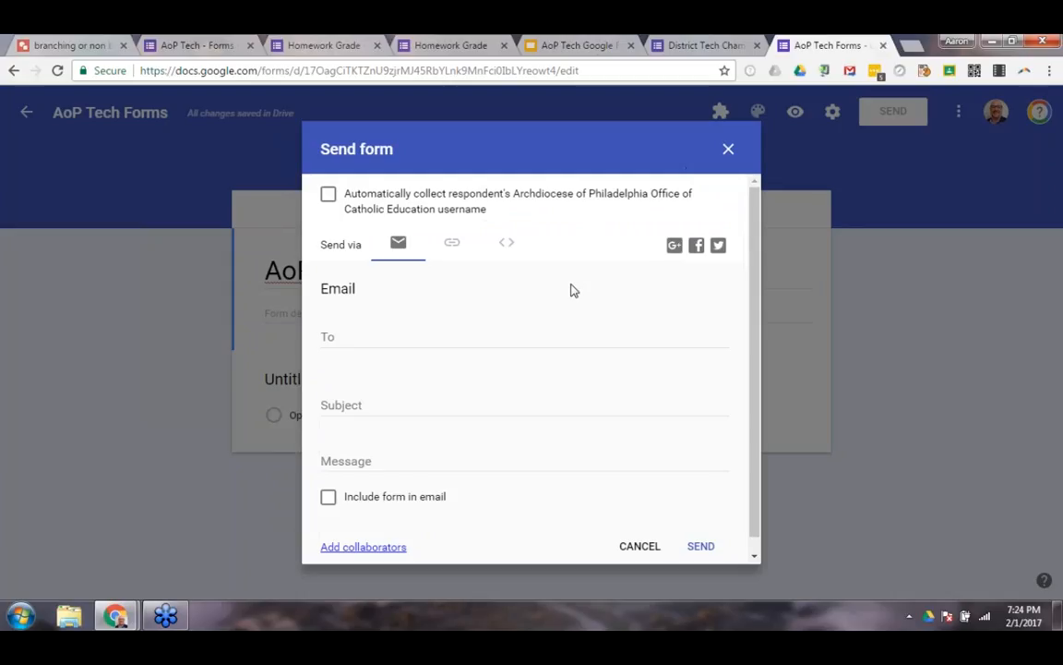
pyautogui.click(453, 249)
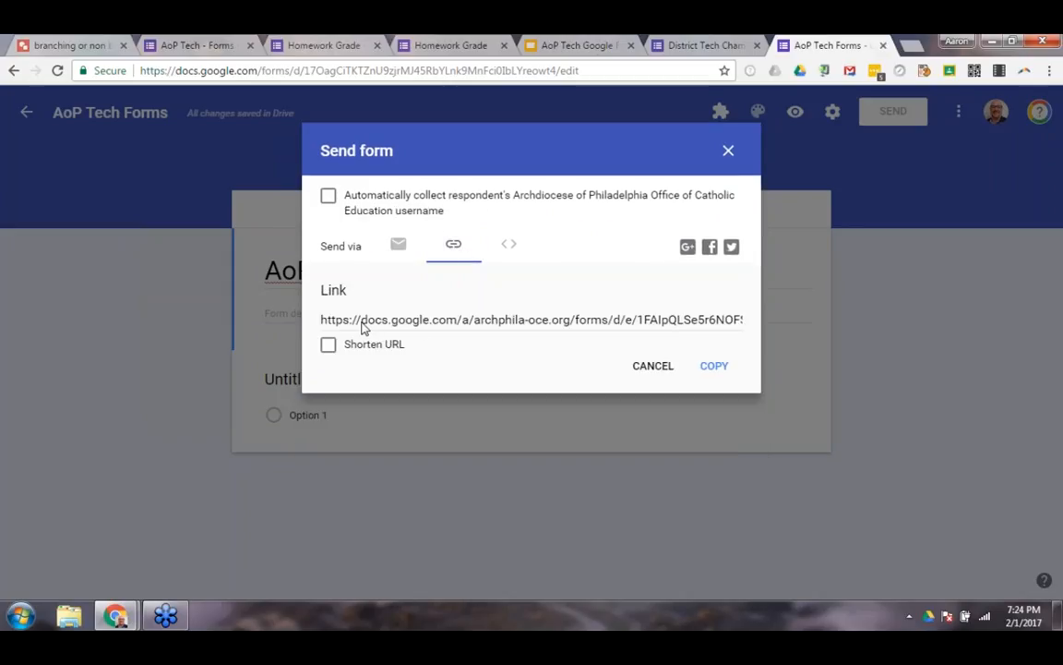
pyautogui.click(590, 325)
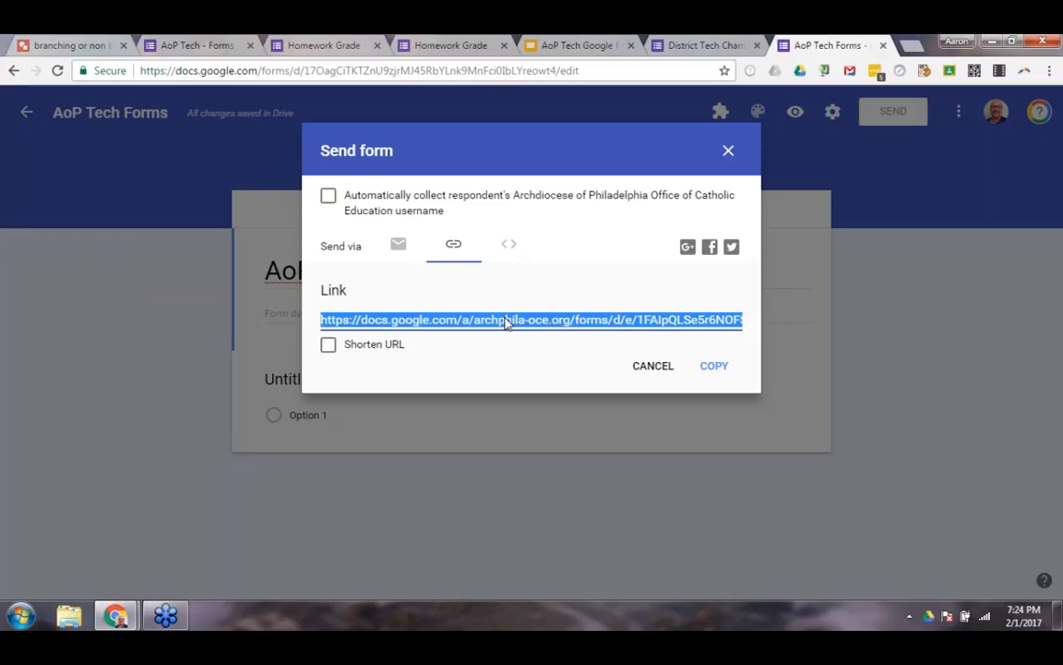
pyautogui.click(329, 346)
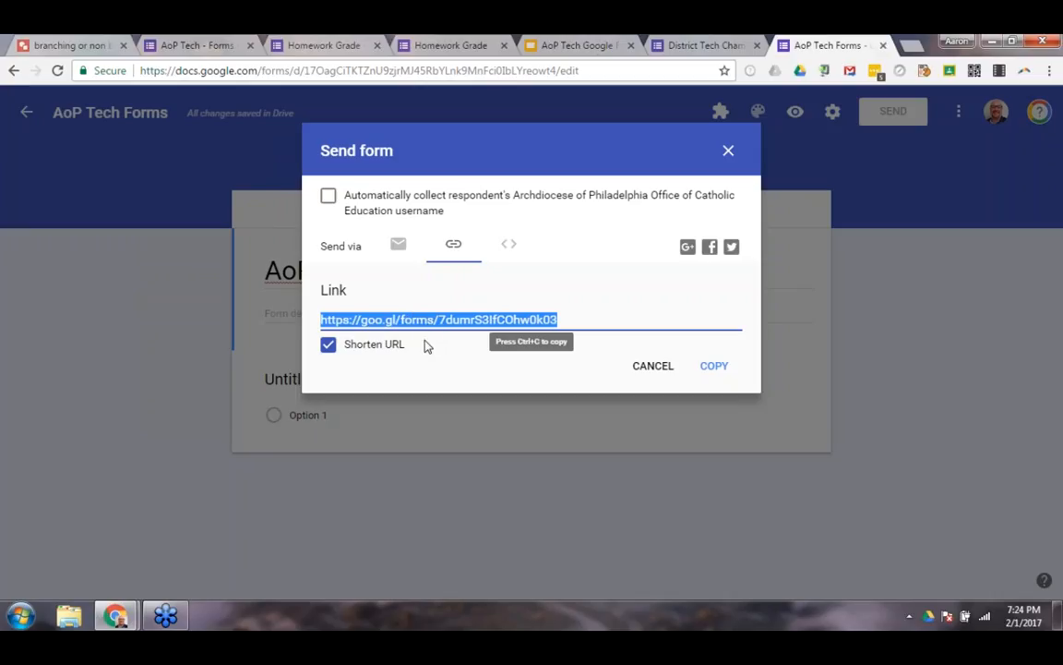
pyautogui.hotkey('ctrl', 'c')
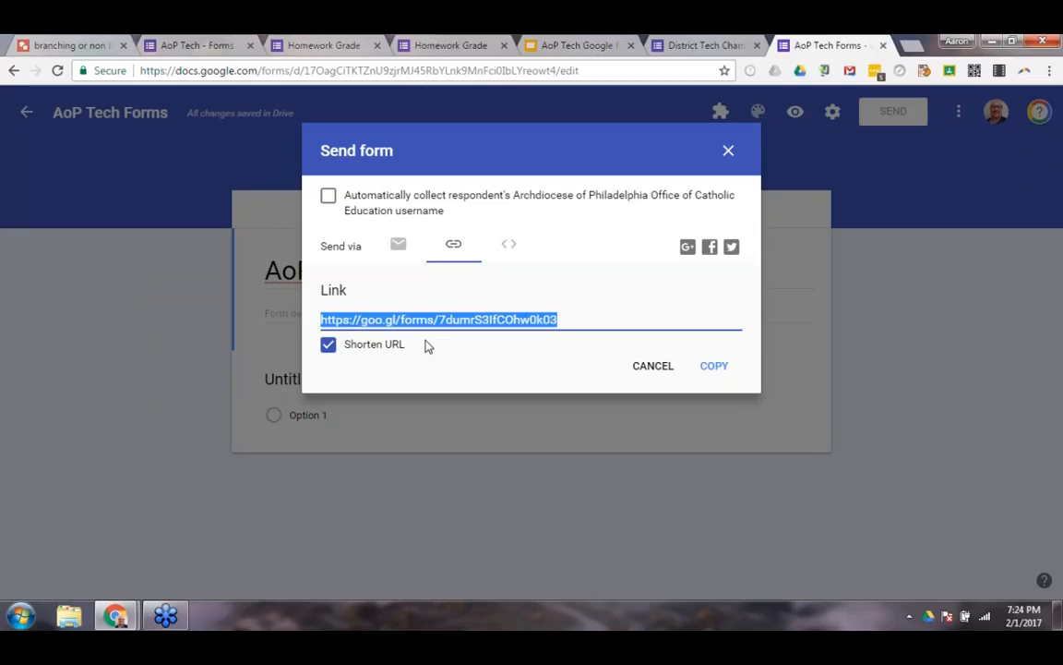
pyautogui.click(329, 345)
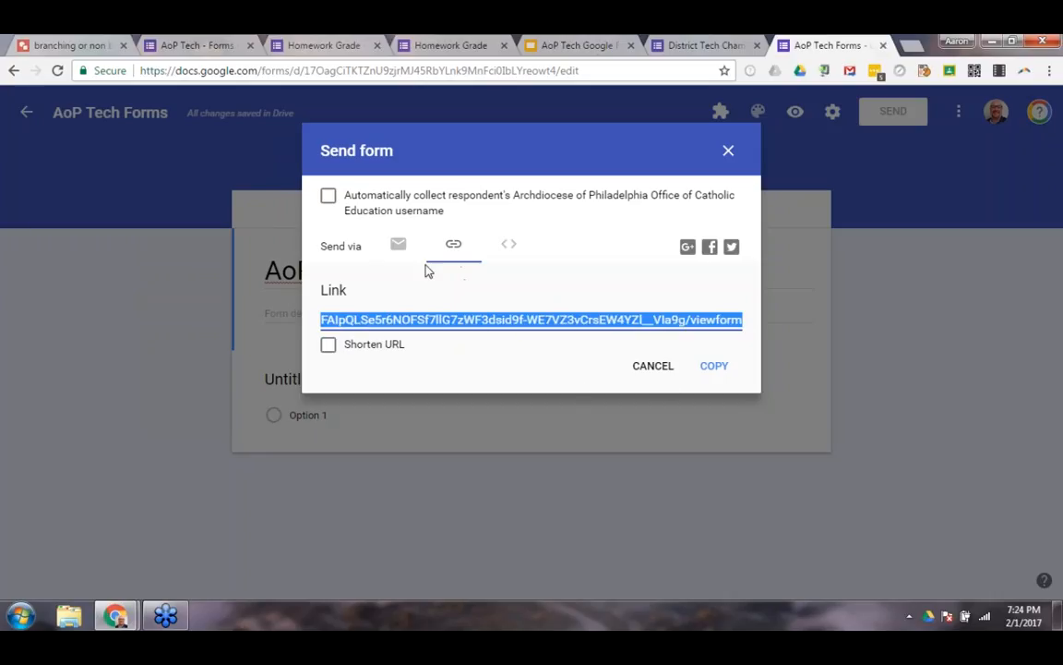
# View the Embed HTML code for the form and leave the sending options without sending.
pyautogui.click(513, 253)
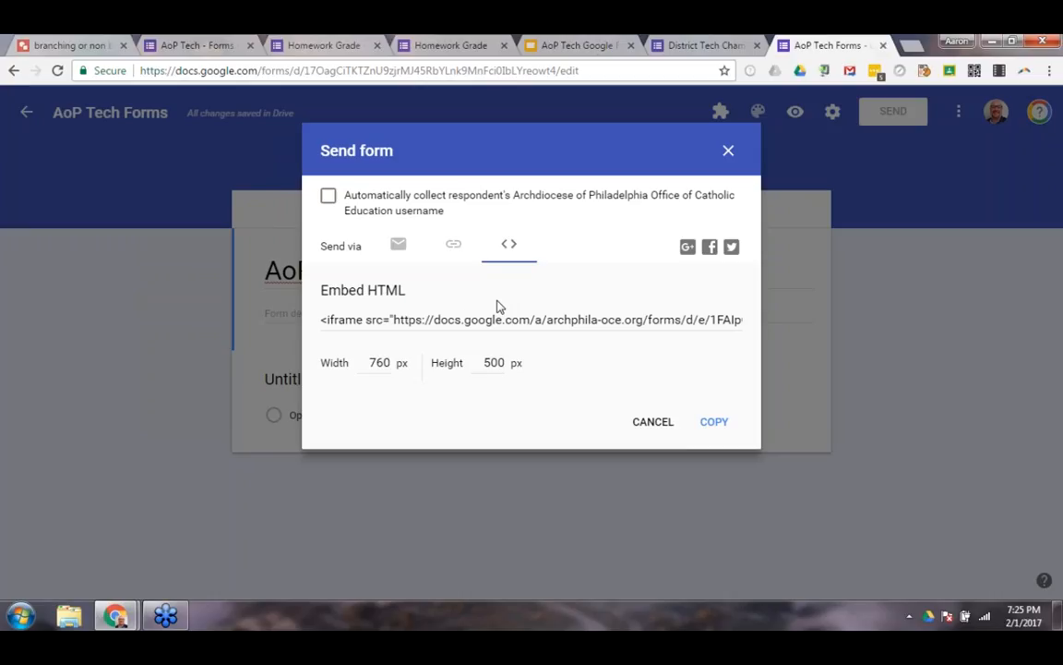
pyautogui.click(456, 323)
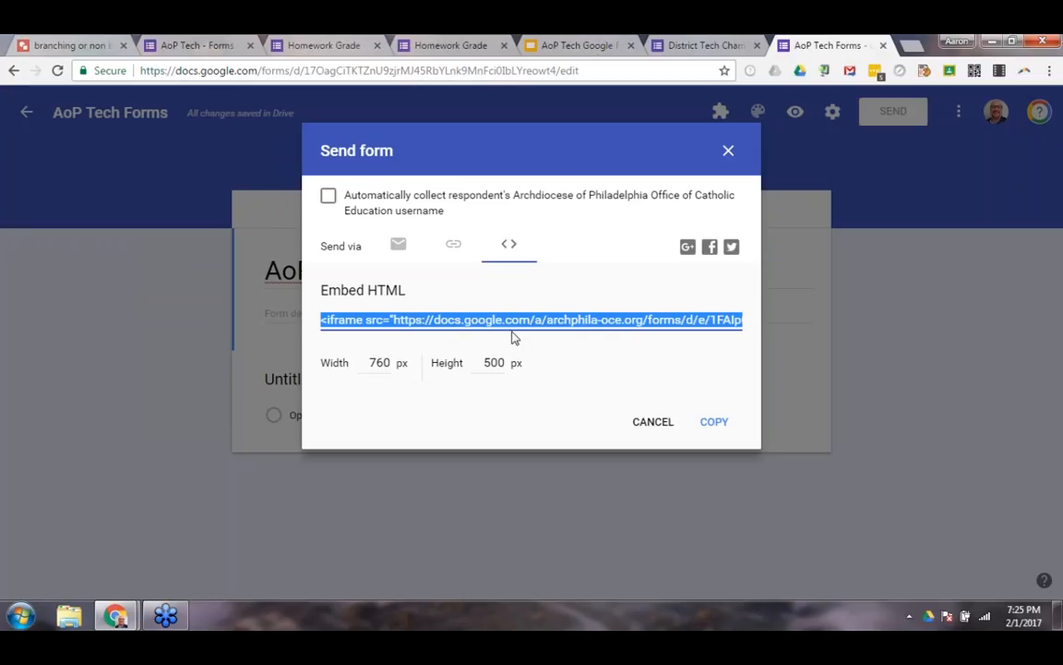
pyautogui.click(649, 417)
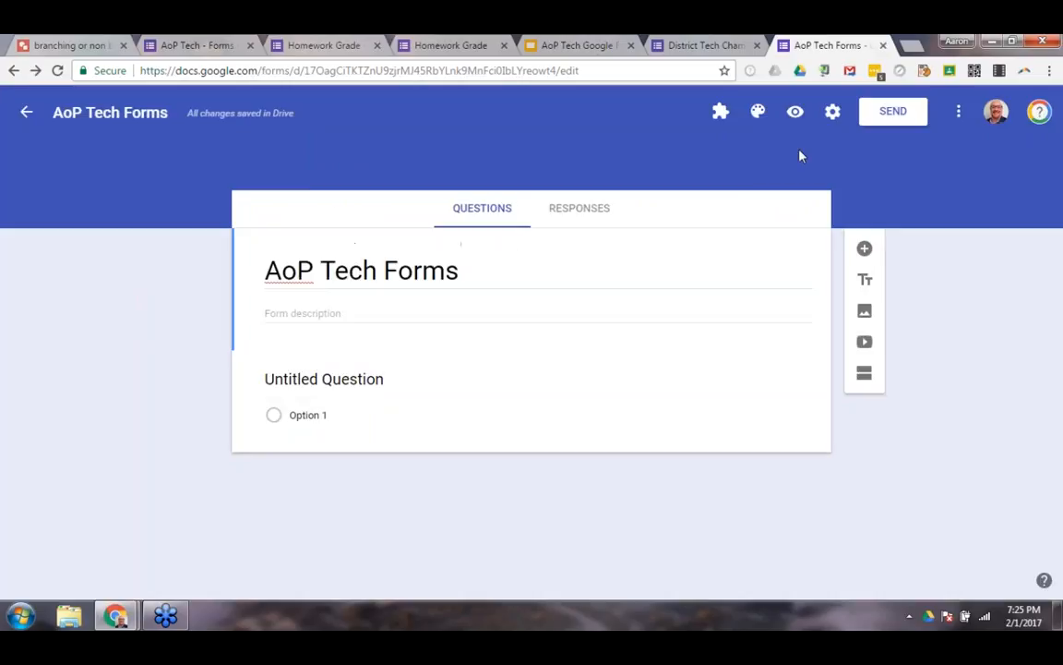
# Look at the options for copying the form and its other additional actions, without making a copy.
pyautogui.click(958, 122)
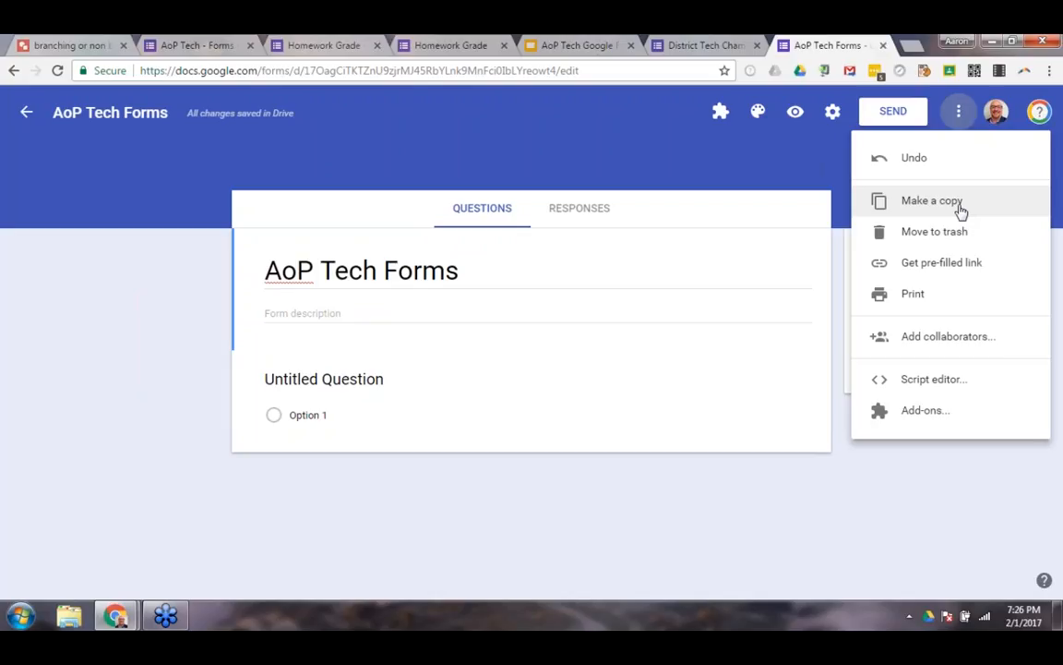
pyautogui.click(961, 211)
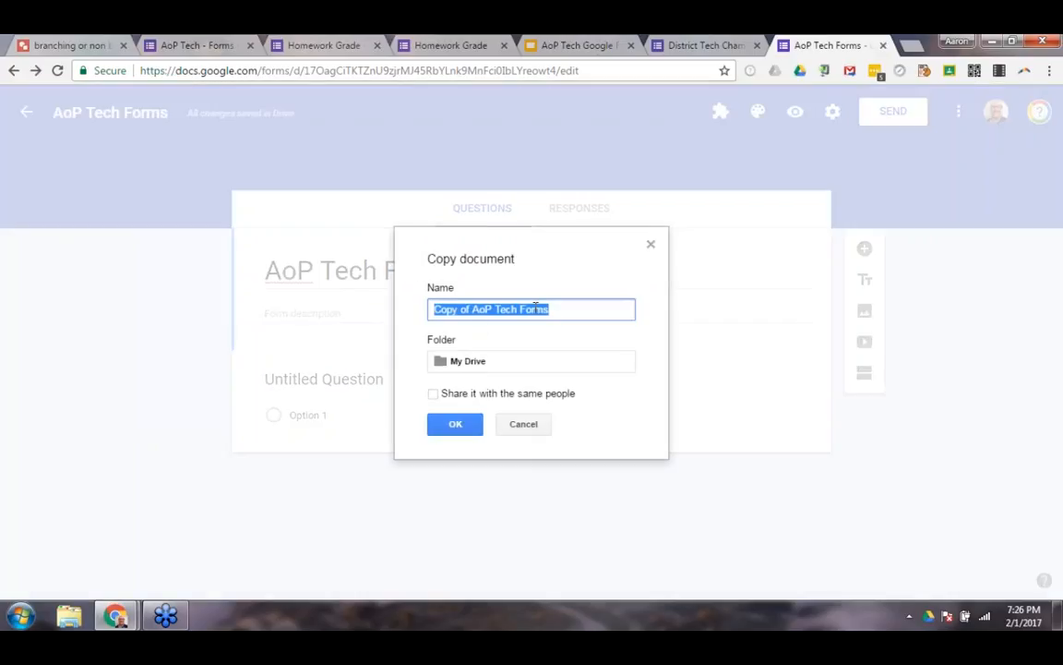
pyautogui.click(526, 425)
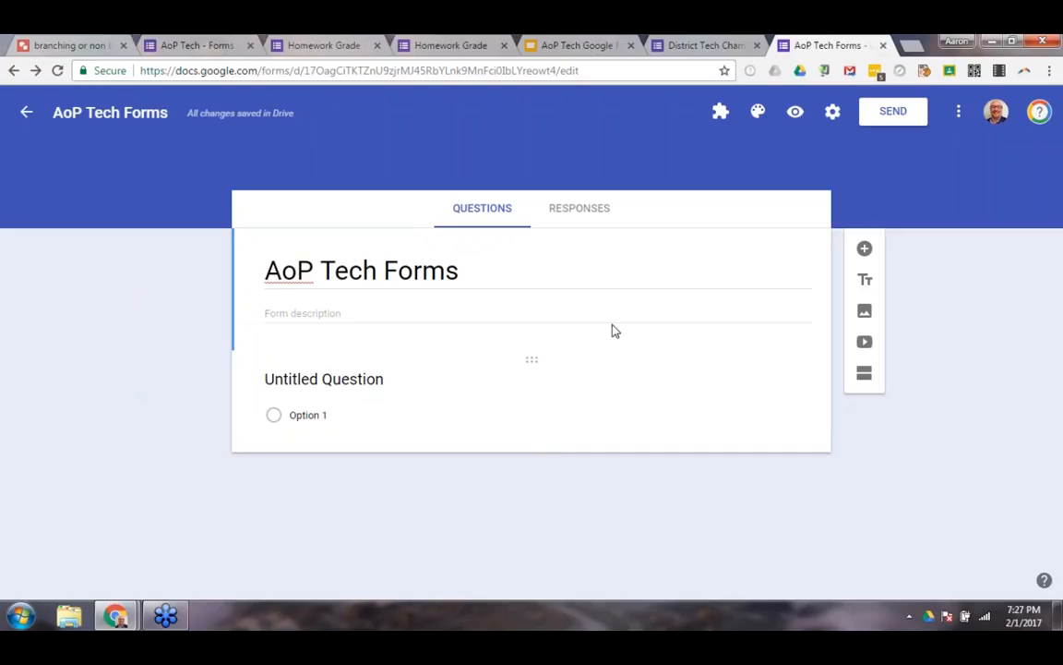
pyautogui.click(959, 113)
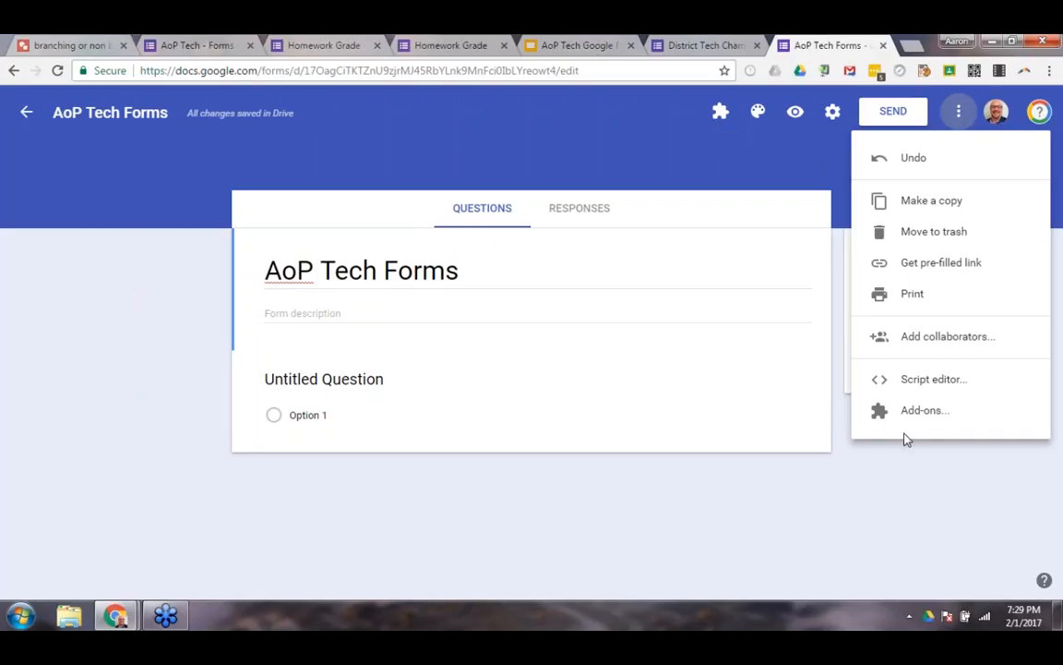
pyautogui.click(941, 470)
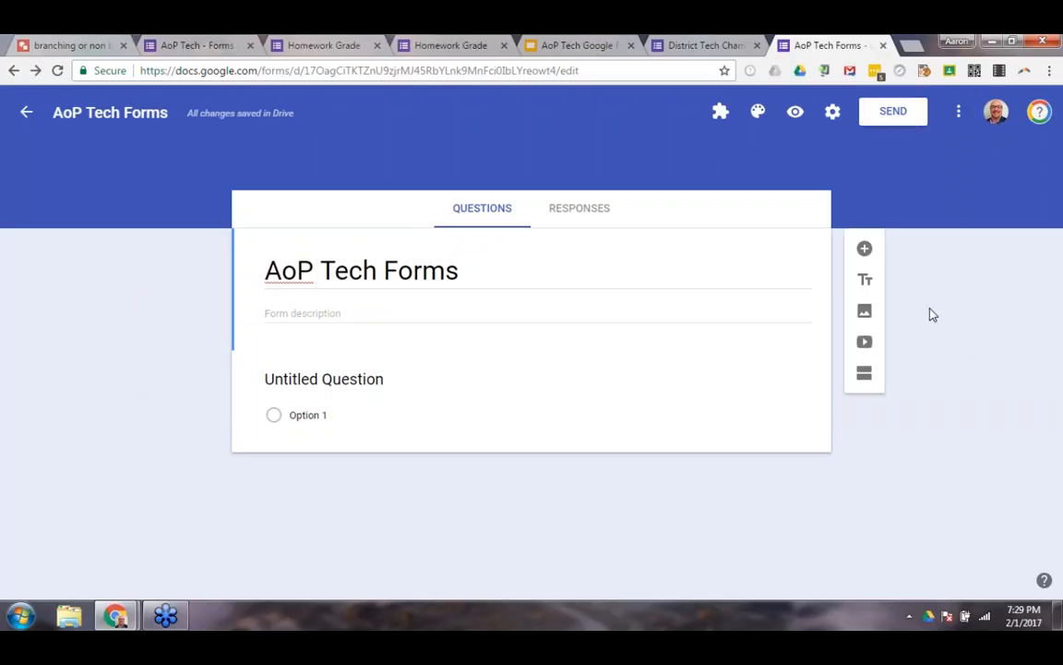
# Look at the help options, open the introduction to the Google Forms tour and dismiss it.
pyautogui.click(1044, 581)
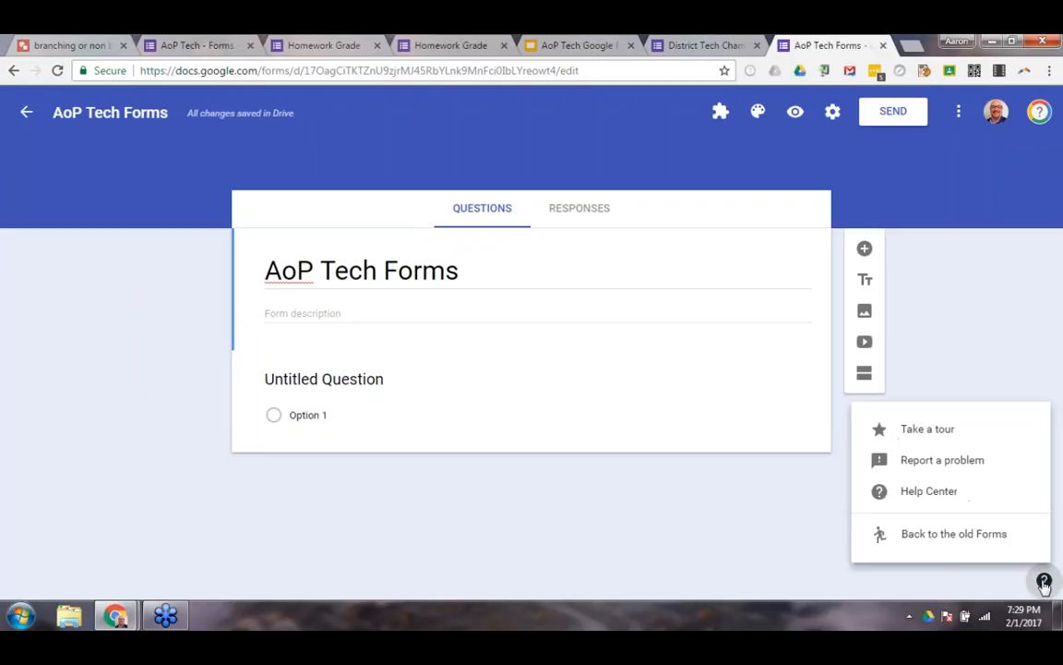
pyautogui.click(917, 434)
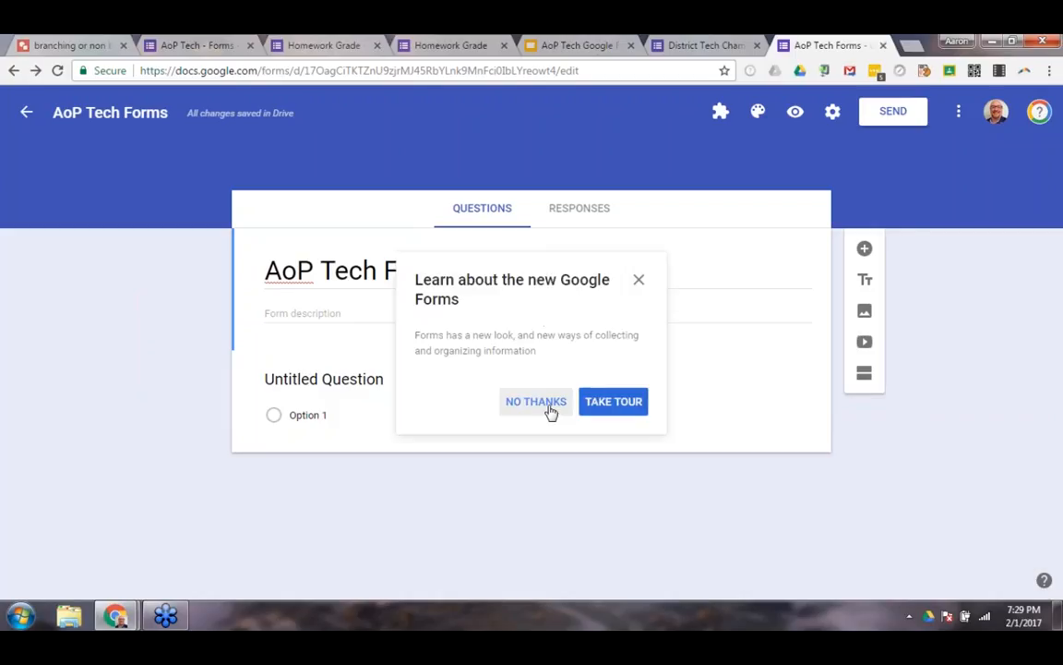
pyautogui.click(639, 279)
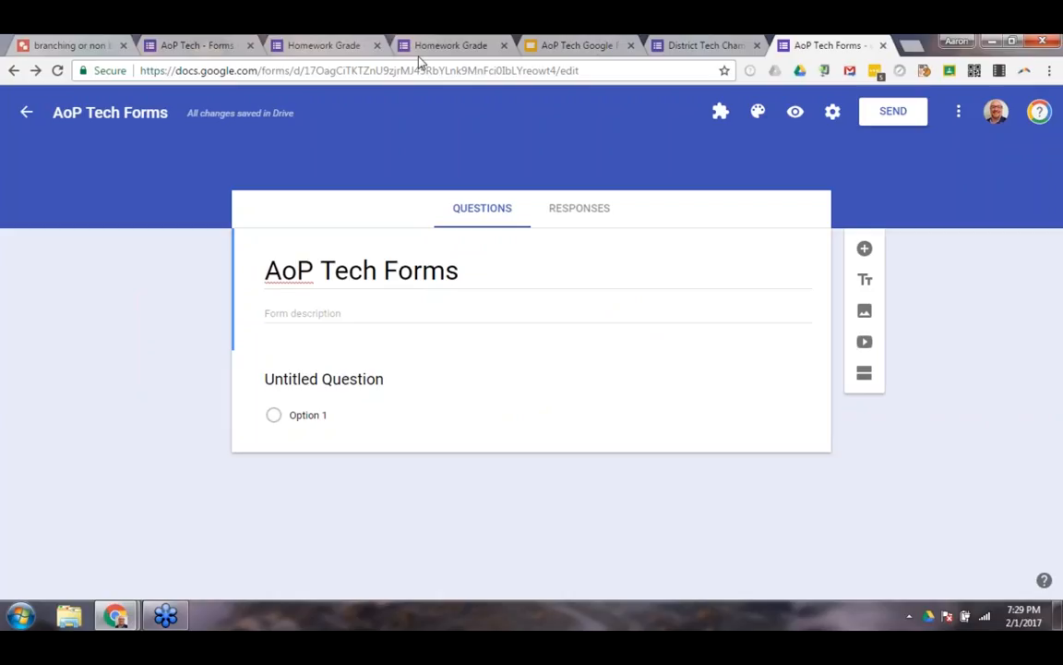
# Switch to the Google Slides presentation and show the Walkthrough slide.
pyautogui.click(568, 45)
pyautogui.press('Right')
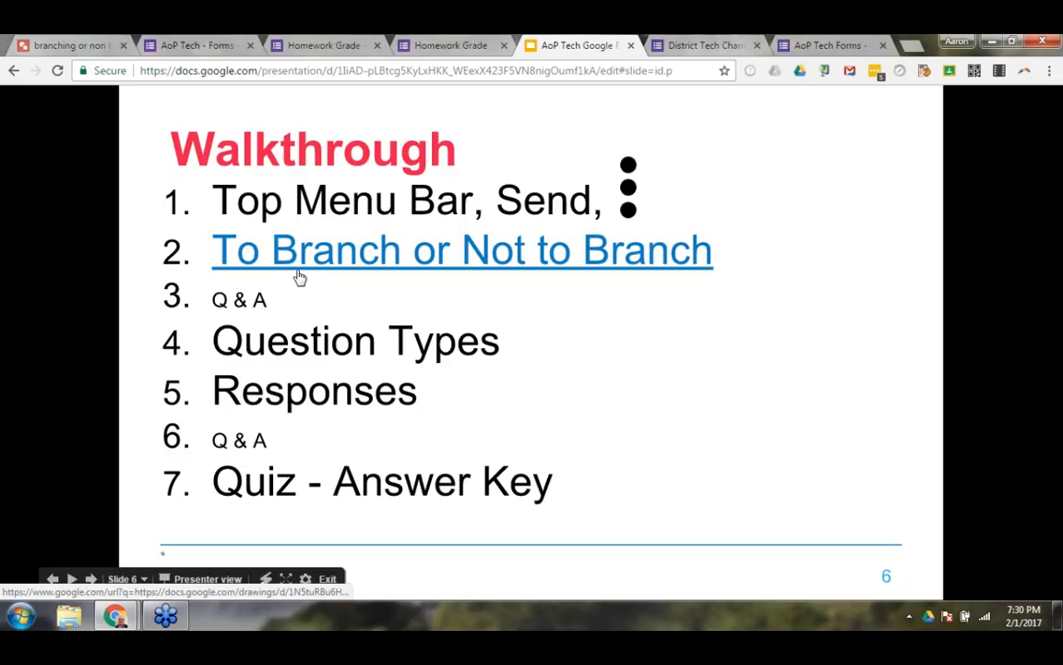
# Return to the AoP Tech Forms form and add a second section after the first one.
pyautogui.click(824, 47)
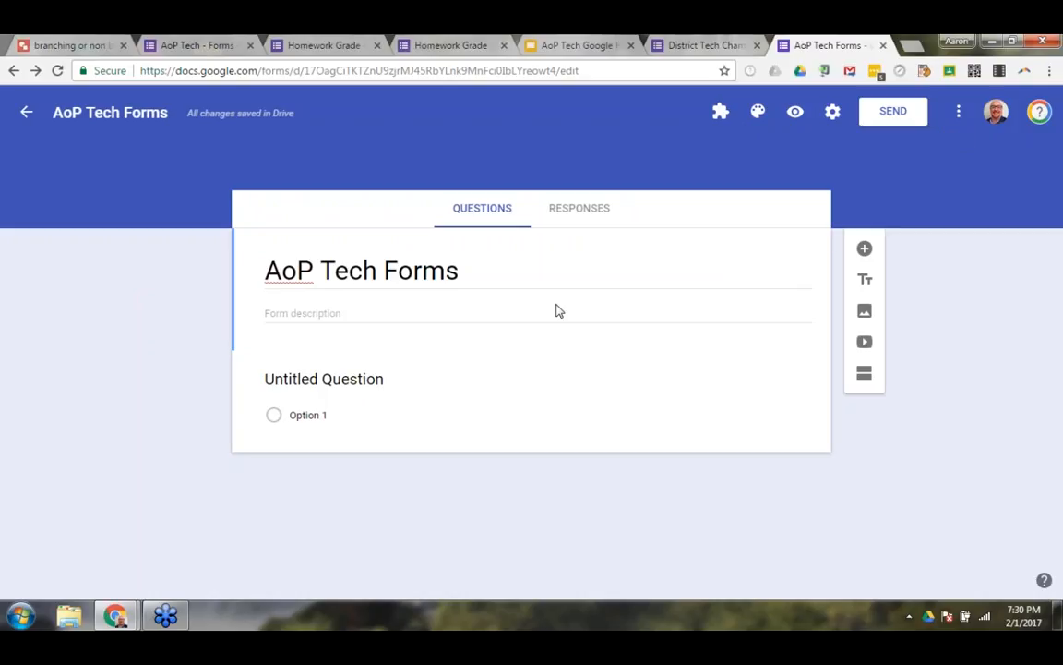
pyautogui.click(865, 377)
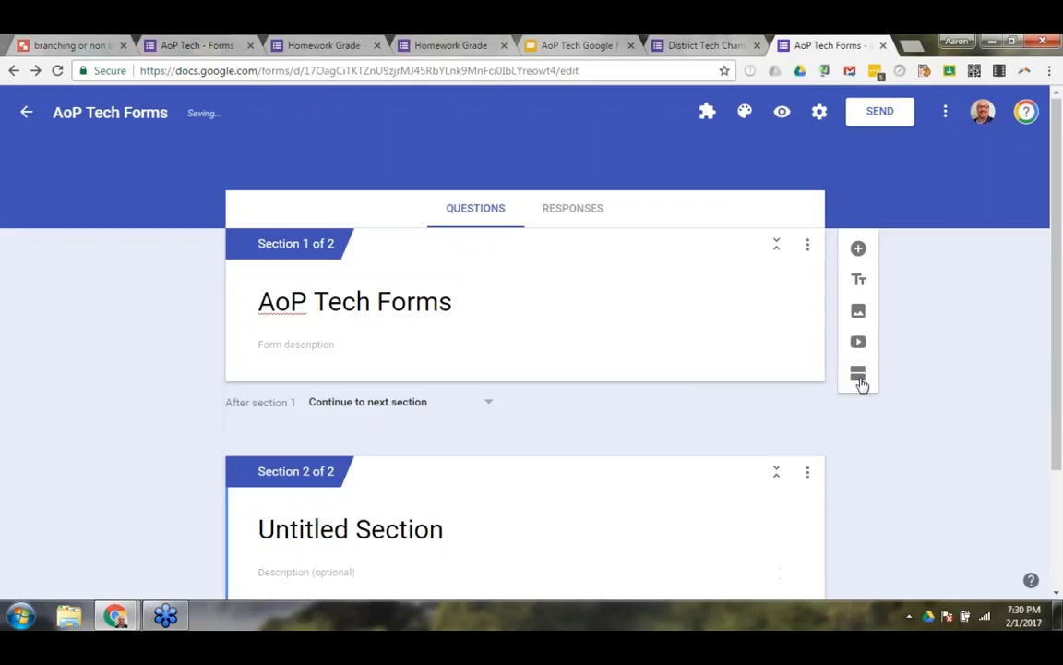
# Look through the two sections and the choices for where respondents go after section 1, leaving the choice unchanged.
pyautogui.scroll(-2, 491, 415)
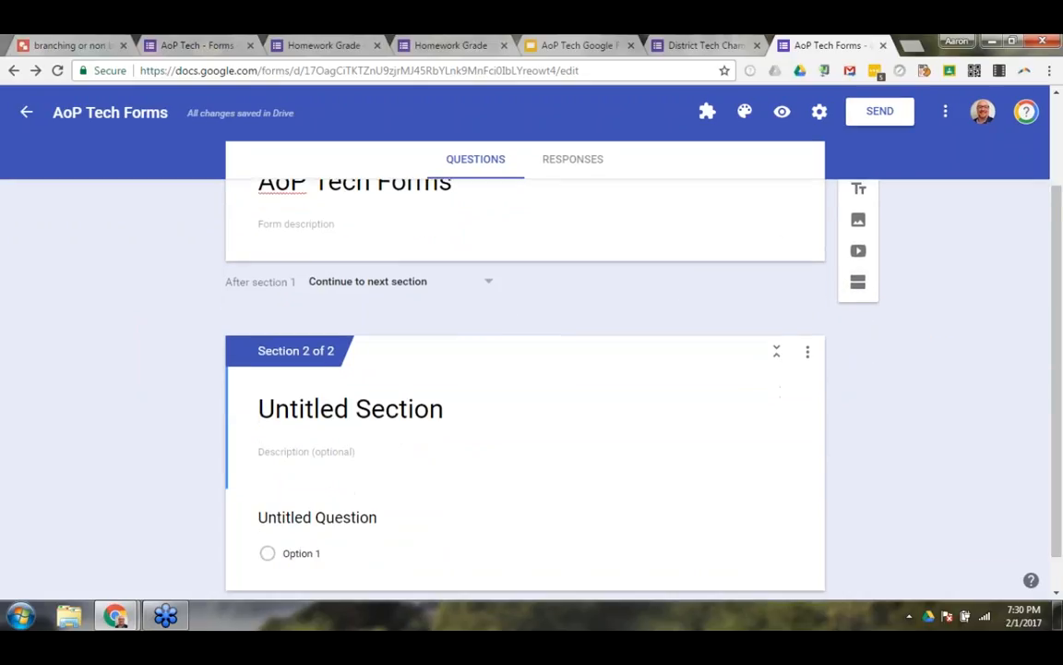
pyautogui.scroll(1, 459, 406)
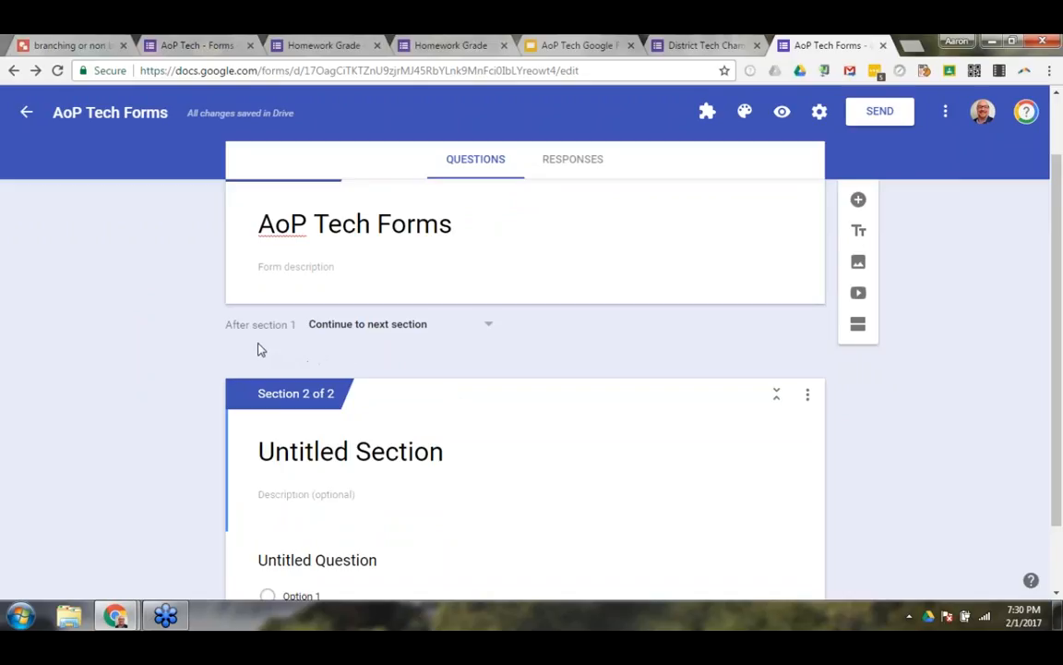
pyautogui.scroll(1, 261, 329)
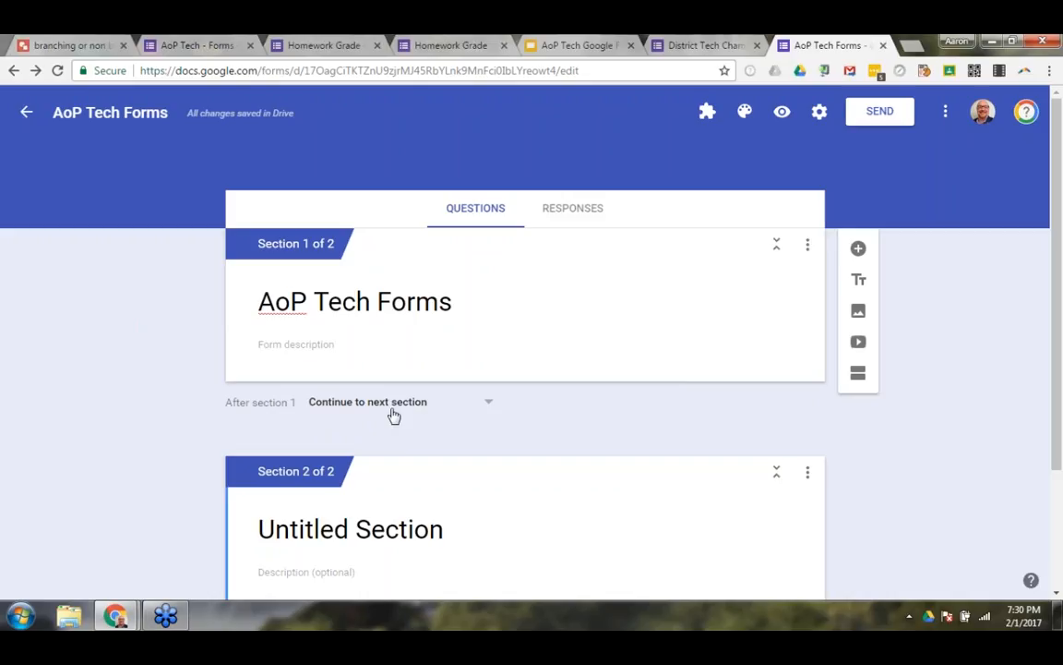
pyautogui.scroll(-1, 406, 418)
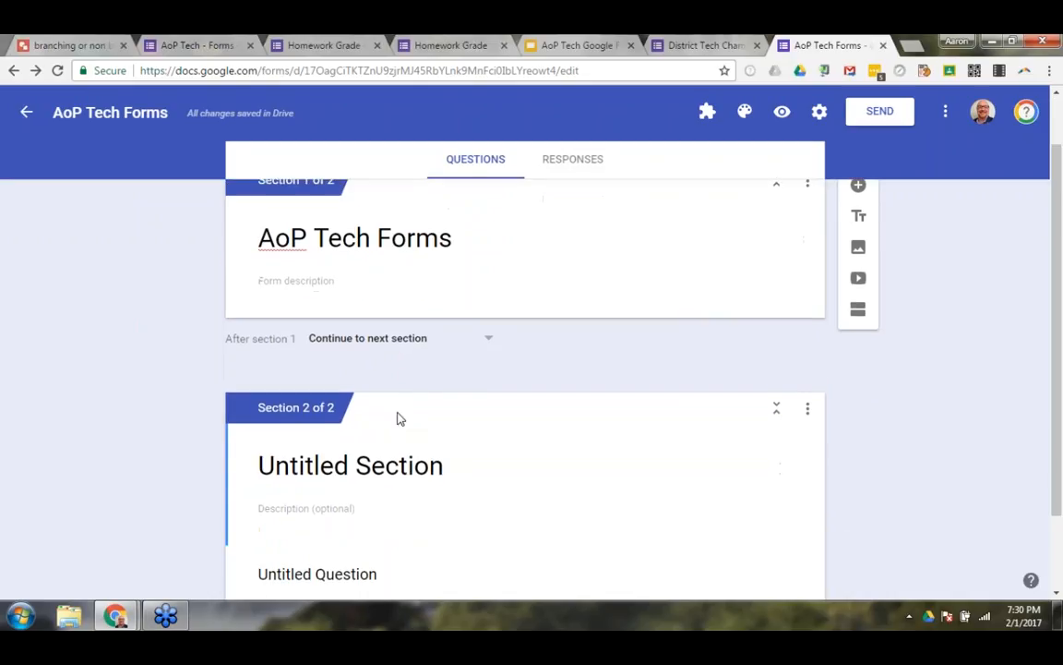
pyautogui.click(484, 329)
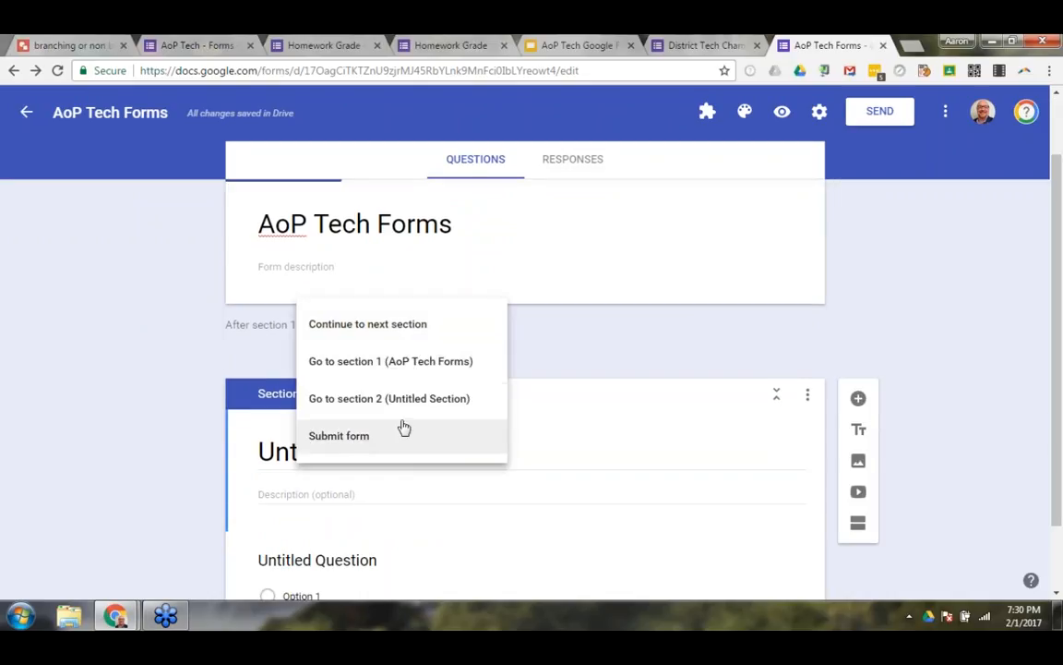
pyautogui.click(589, 349)
pyautogui.scroll(1, 587, 349)
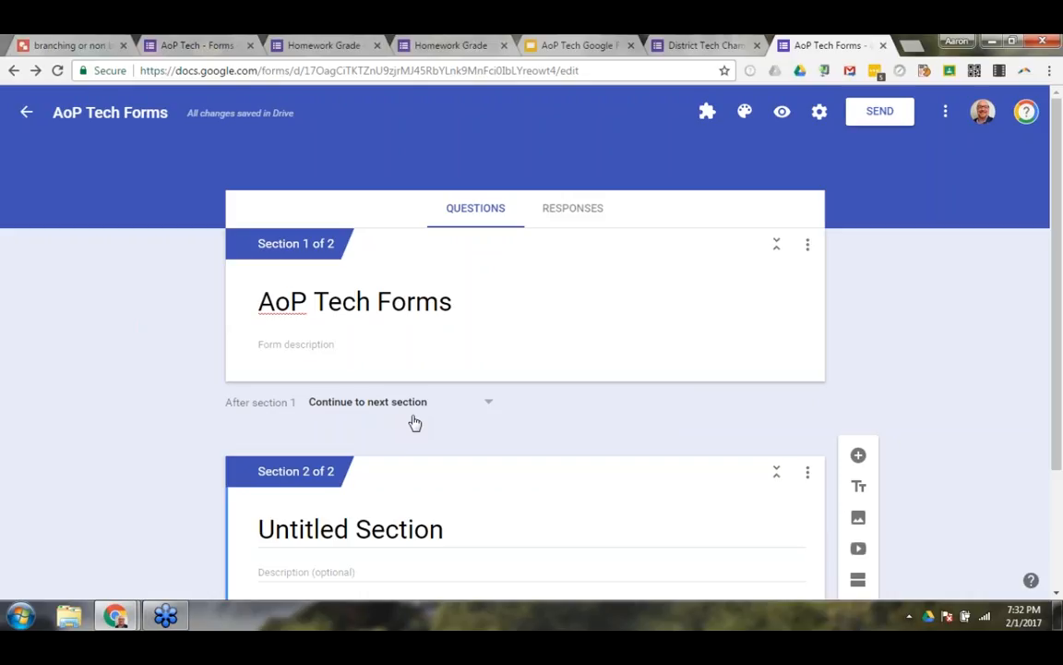
pyautogui.scroll(-1, 305, 332)
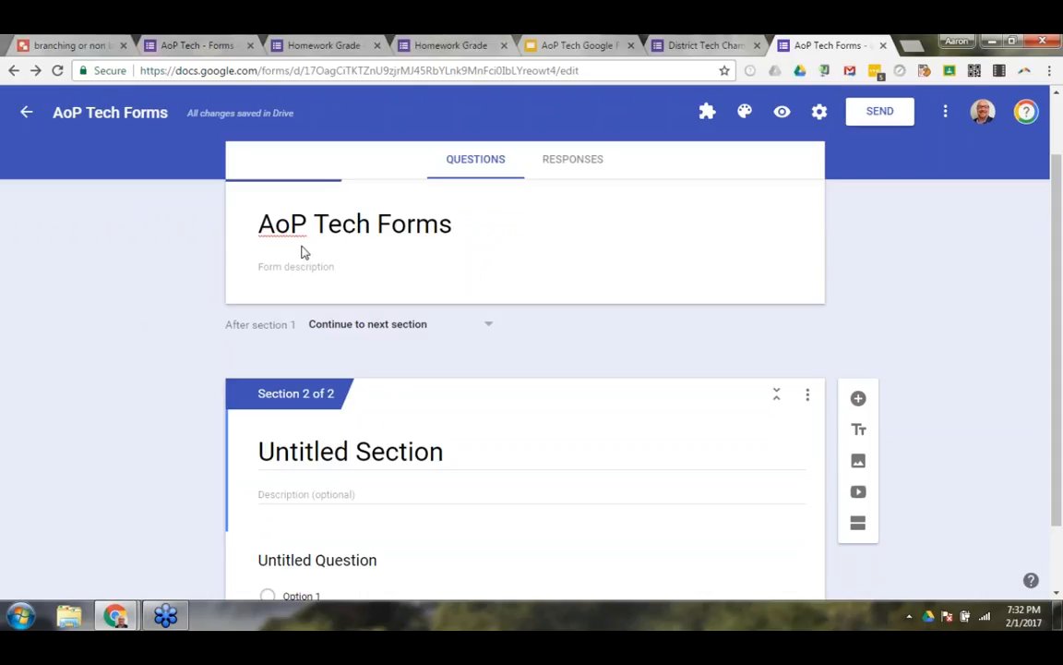
# Switch to the "branching or non branching" drawing and handwrite a 1 beside a page bracket containing 2 3 4 5 under the Traditional heading.
pyautogui.click(67, 45)
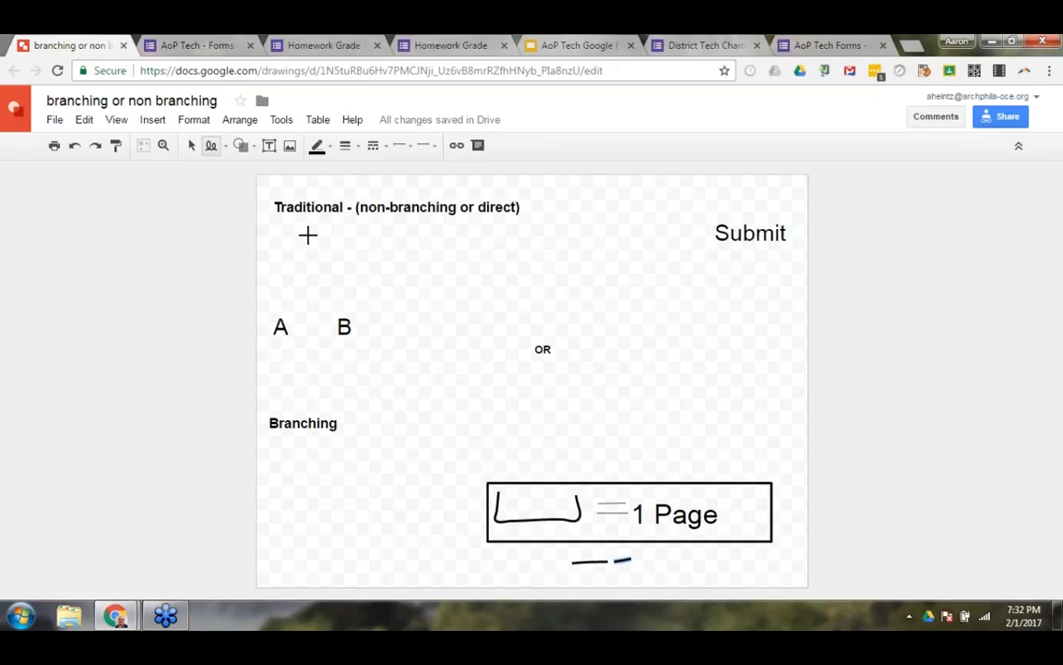
pyautogui.moveTo(306, 240); pyautogui.dragTo(303, 268)
pyautogui.moveTo(358, 238)
pyautogui.mouseDown()
pyautogui.moveTo(358, 276)
pyautogui.moveTo(551, 278)
pyautogui.moveTo(549, 226)
pyautogui.mouseUp()
pyautogui.moveTo(380, 248)
pyautogui.mouseDown()
pyautogui.moveTo(374, 261)
pyautogui.moveTo(425, 255)
pyautogui.moveTo(418, 268)
pyautogui.moveTo(472, 245)
pyautogui.moveTo(468, 271)
pyautogui.moveTo(496, 255)
pyautogui.moveTo(490, 269)
pyautogui.moveTo(512, 244)
pyautogui.mouseUp()
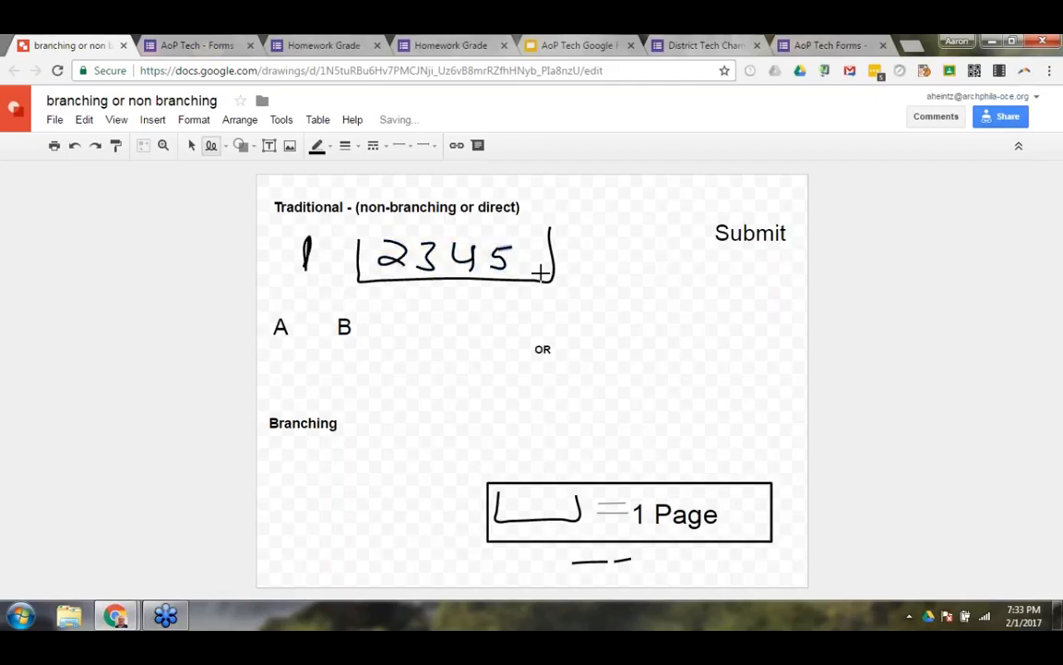
# Glance back at the form's section routing, then extend the traditional path with an arrow to a bracketed 6 7 8 and another to Submit.
pyautogui.click(830, 45)
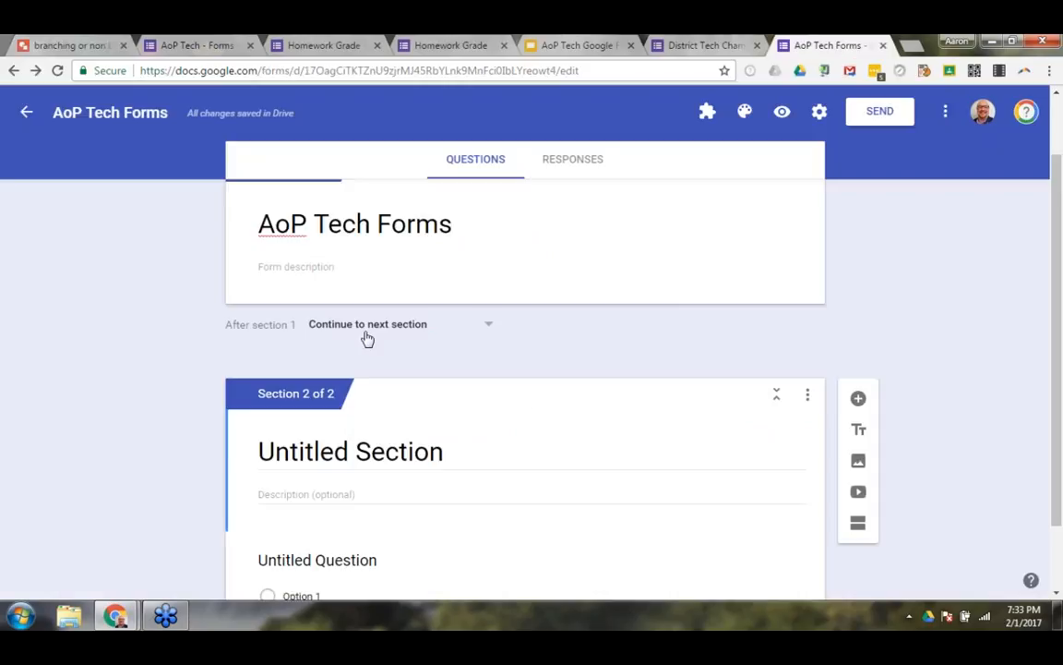
pyautogui.click(78, 45)
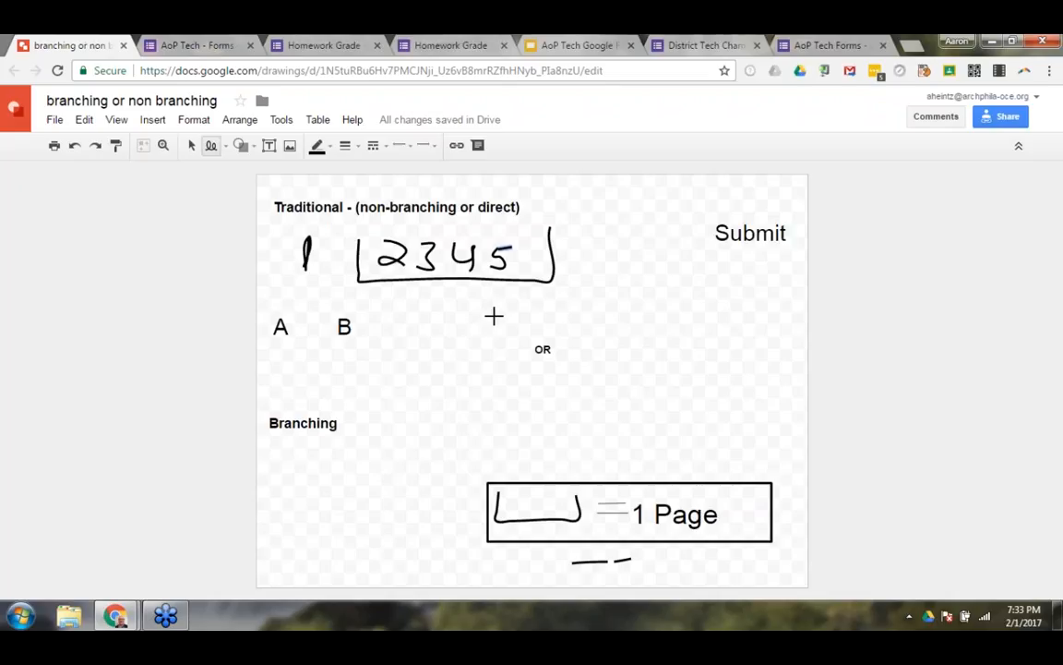
pyautogui.moveTo(559, 259)
pyautogui.mouseDown()
pyautogui.moveTo(589, 263)
pyautogui.moveTo(593, 249)
pyautogui.moveTo(695, 280)
pyautogui.moveTo(699, 222)
pyautogui.mouseUp()
pyautogui.moveTo(624, 240)
pyautogui.mouseDown()
pyautogui.moveTo(631, 261)
pyautogui.moveTo(655, 266)
pyautogui.moveTo(681, 249)
pyautogui.moveTo(676, 262)
pyautogui.moveTo(728, 248)
pyautogui.mouseUp()
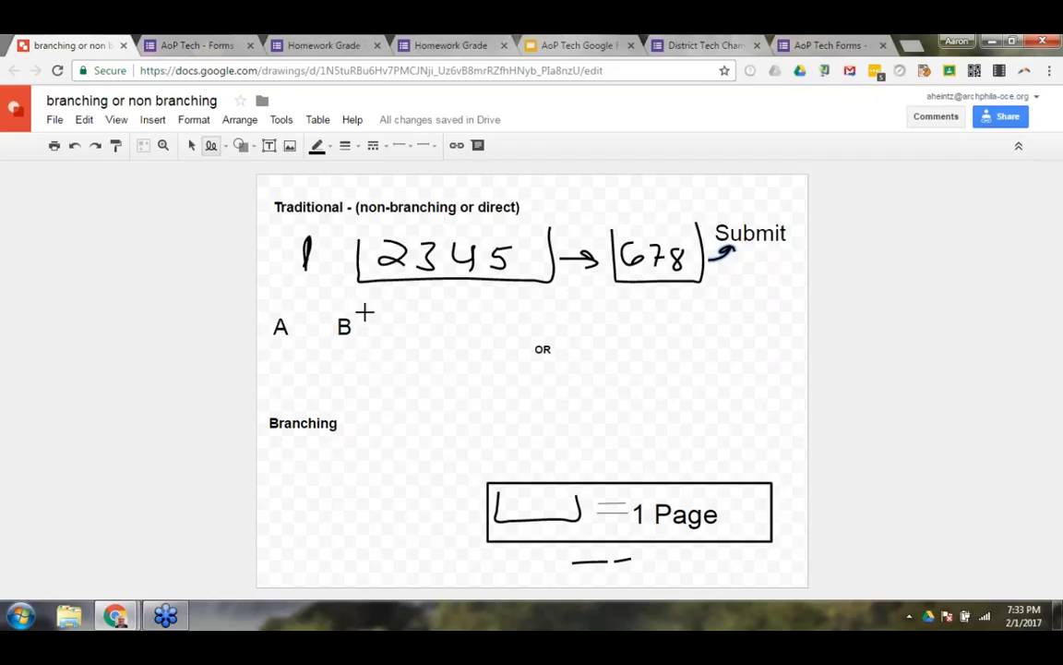
# Set the line colour to dark red, link the 1 to A and B, draw an arrow from A to the 2345 page, and circle B.
pyautogui.click(329, 147)
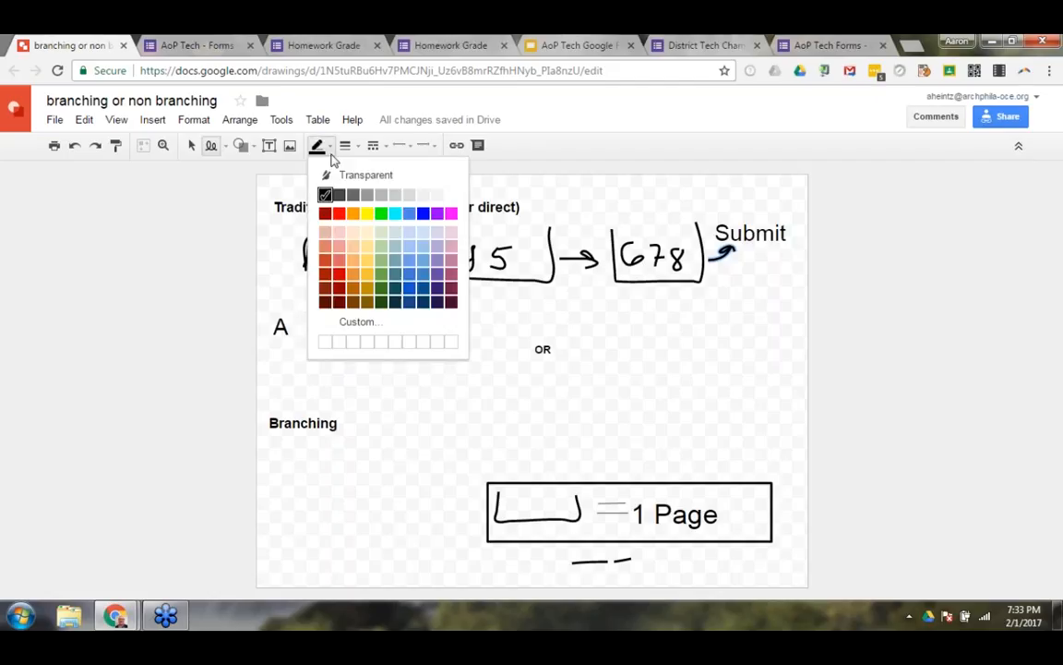
pyautogui.click(326, 217)
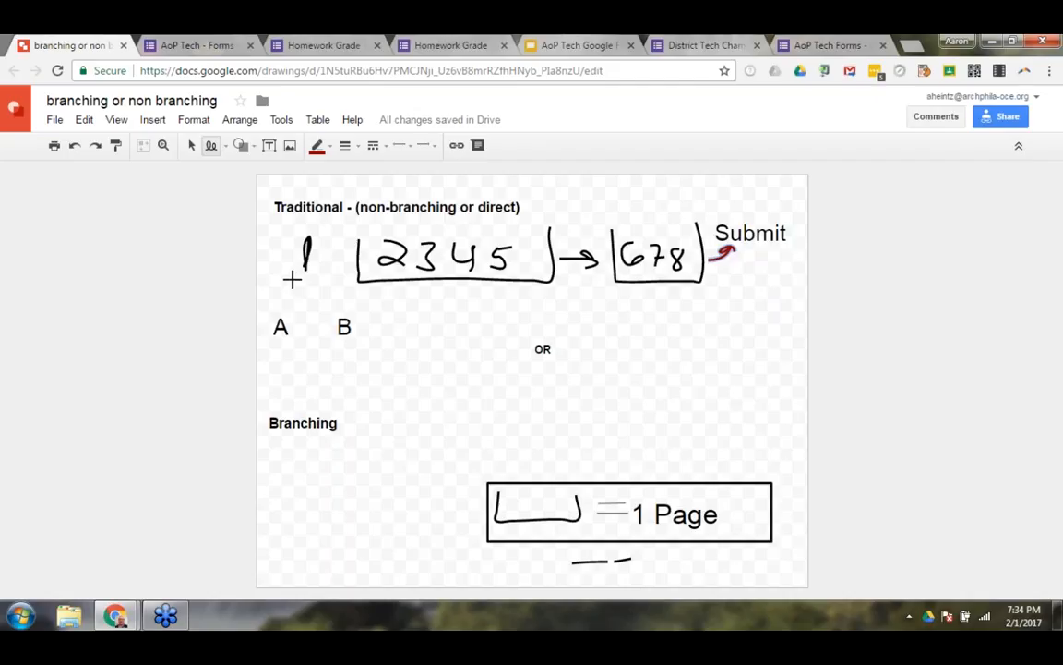
pyautogui.moveTo(307, 275)
pyautogui.mouseDown()
pyautogui.moveTo(282, 312)
pyautogui.moveTo(333, 304)
pyautogui.moveTo(337, 314)
pyautogui.mouseUp()
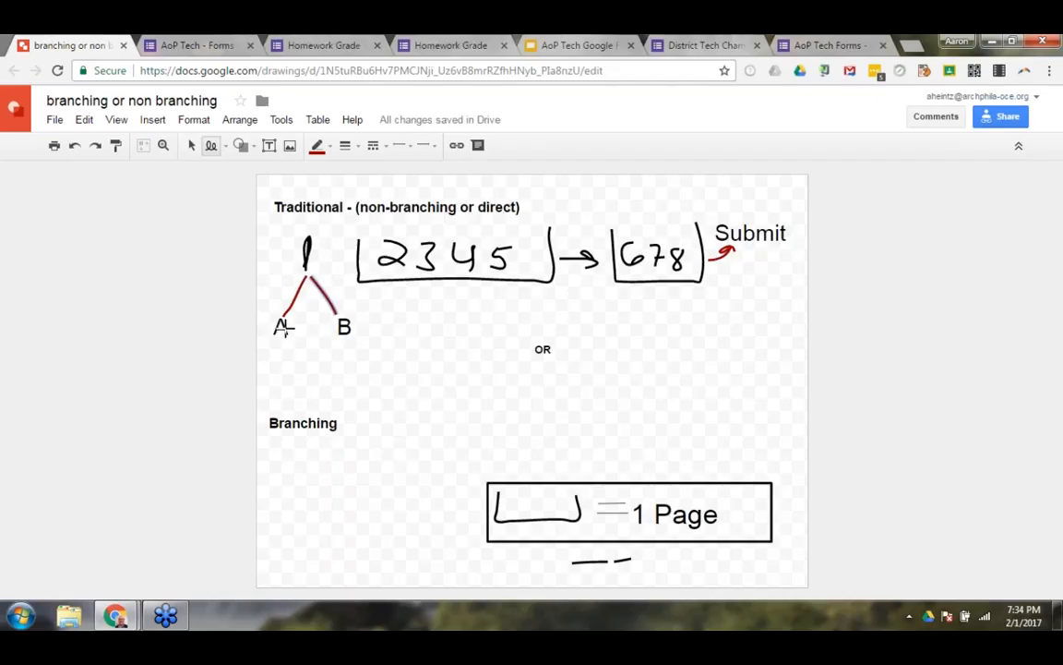
pyautogui.moveTo(283, 327)
pyautogui.mouseDown()
pyautogui.moveTo(340, 266)
pyautogui.moveTo(351, 268)
pyautogui.mouseUp()
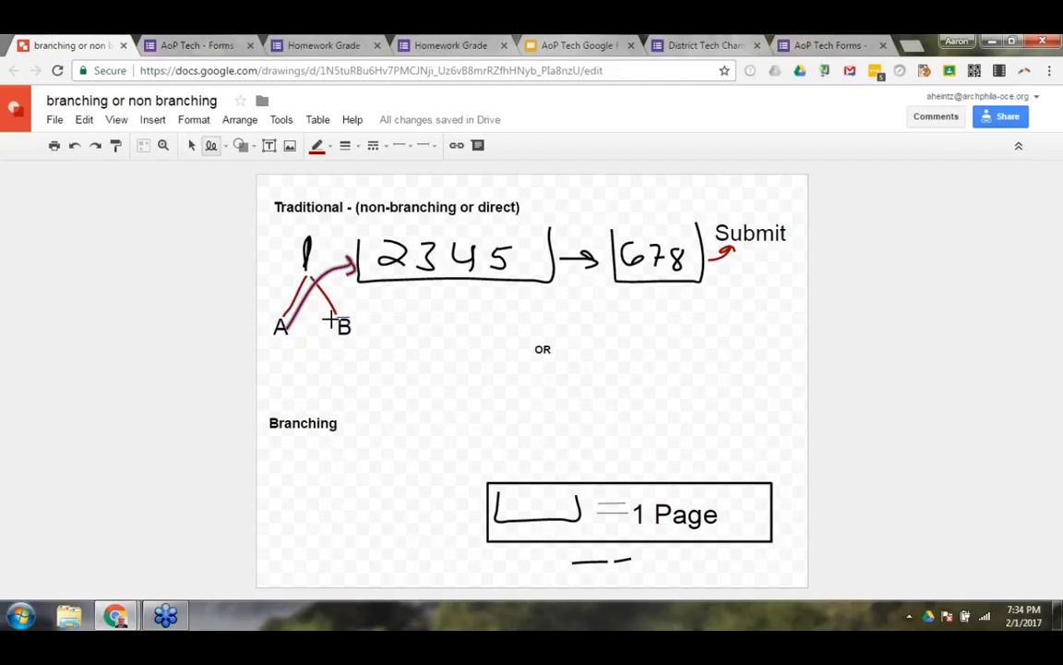
pyautogui.moveTo(330, 319); pyautogui.dragTo(335, 321)
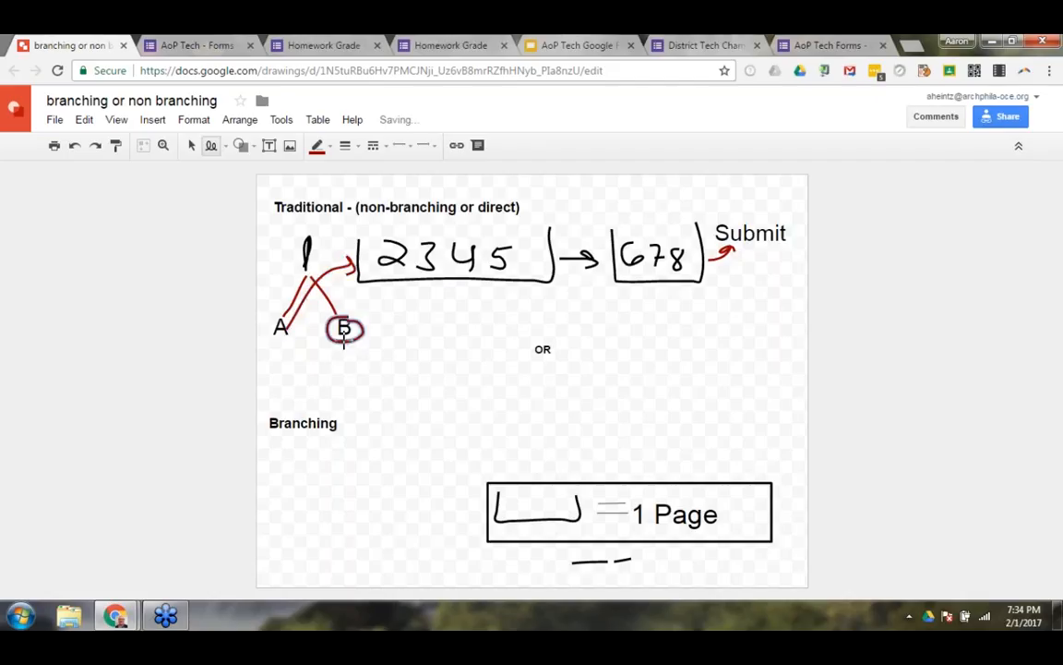
# Draw the branch from B to a bracketed 2 3 4 5 page labelled SAT, with arrows onward to the 678 page and to Submit.
pyautogui.moveTo(343, 339)
pyautogui.mouseDown()
pyautogui.moveTo(356, 396)
pyautogui.moveTo(370, 376)
pyautogui.moveTo(412, 446)
pyautogui.moveTo(531, 445)
pyautogui.moveTo(531, 393)
pyautogui.mouseUp()
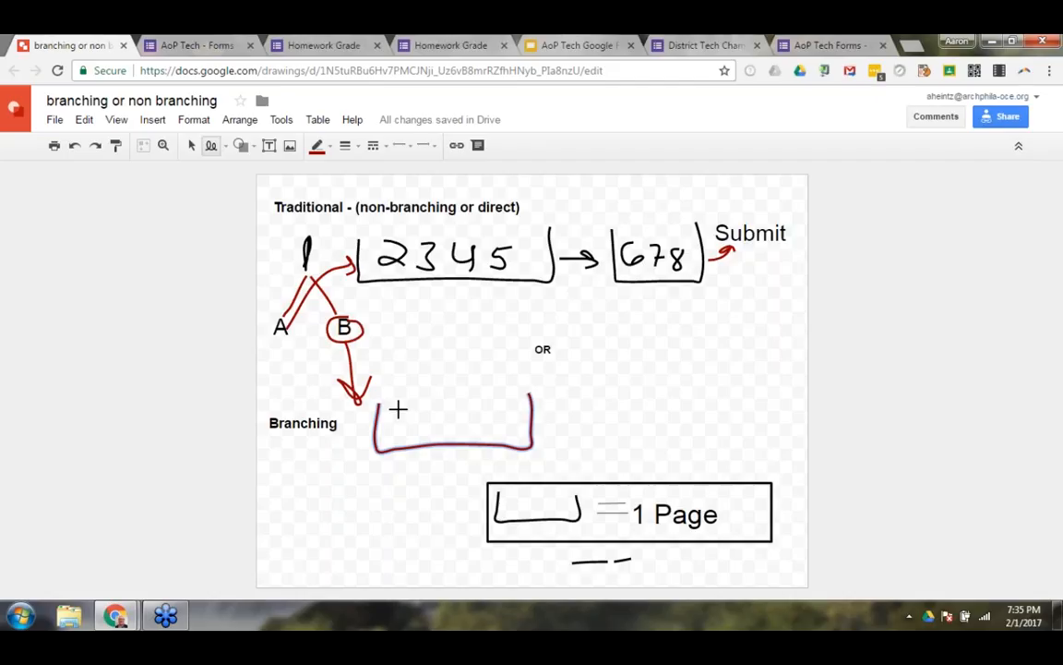
pyautogui.moveTo(392, 417)
pyautogui.mouseDown()
pyautogui.moveTo(412, 430)
pyautogui.moveTo(462, 419)
pyautogui.moveTo(463, 430)
pyautogui.moveTo(497, 408)
pyautogui.mouseUp()
pyautogui.moveTo(436, 454)
pyautogui.mouseDown()
pyautogui.moveTo(432, 466)
pyautogui.moveTo(485, 459)
pyautogui.mouseUp()
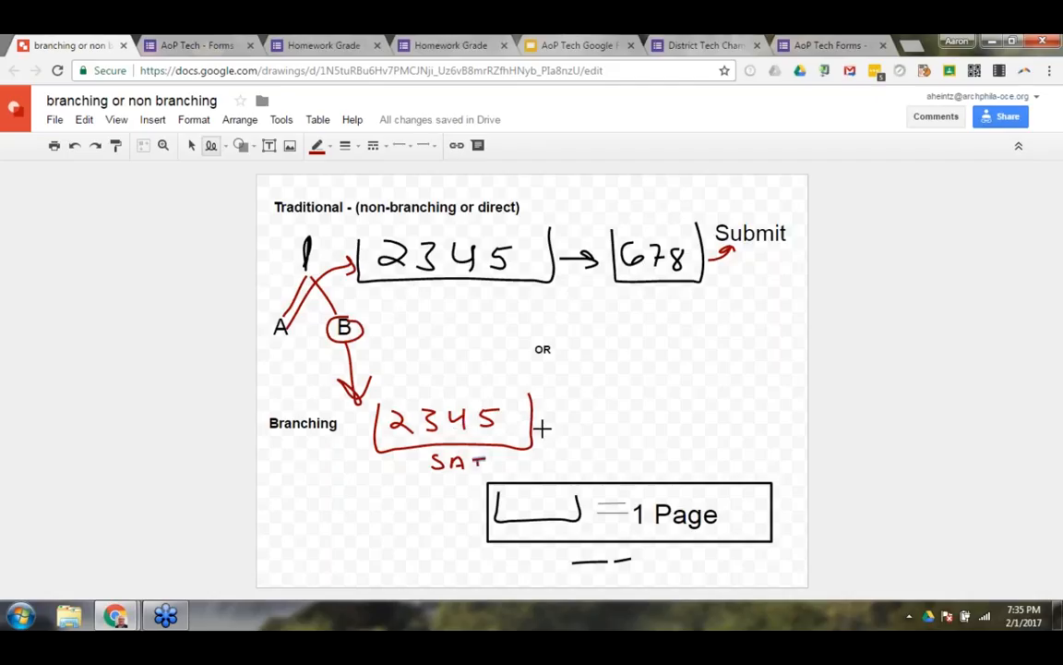
pyautogui.moveTo(537, 422)
pyautogui.mouseDown()
pyautogui.moveTo(598, 277)
pyautogui.moveTo(601, 293)
pyautogui.mouseUp()
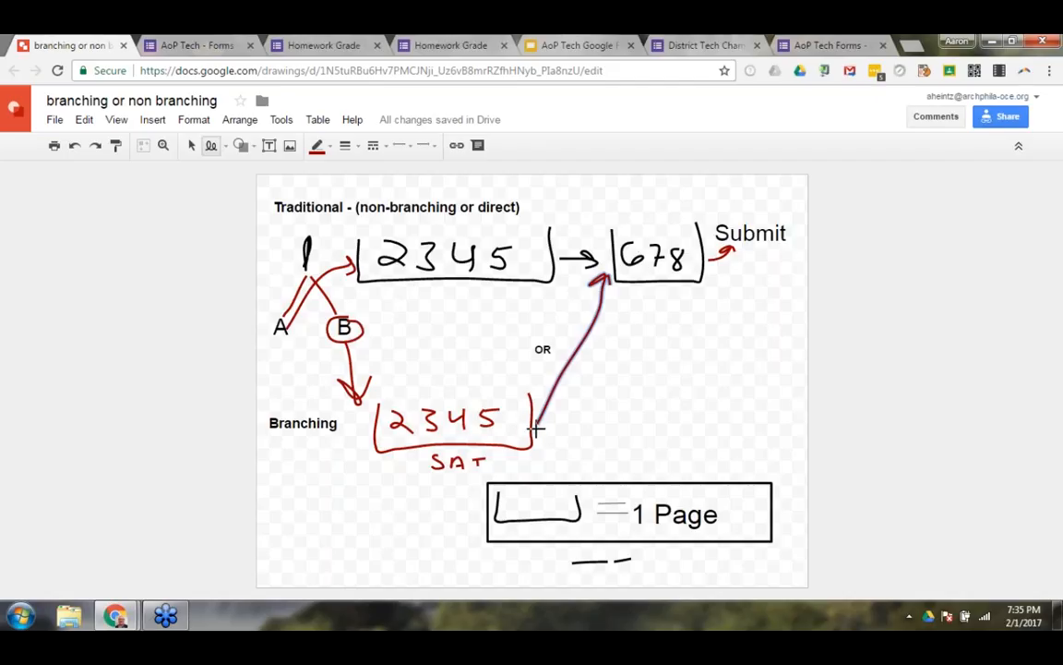
pyautogui.moveTo(539, 426)
pyautogui.mouseDown()
pyautogui.moveTo(565, 425)
pyautogui.moveTo(743, 259)
pyautogui.mouseUp()
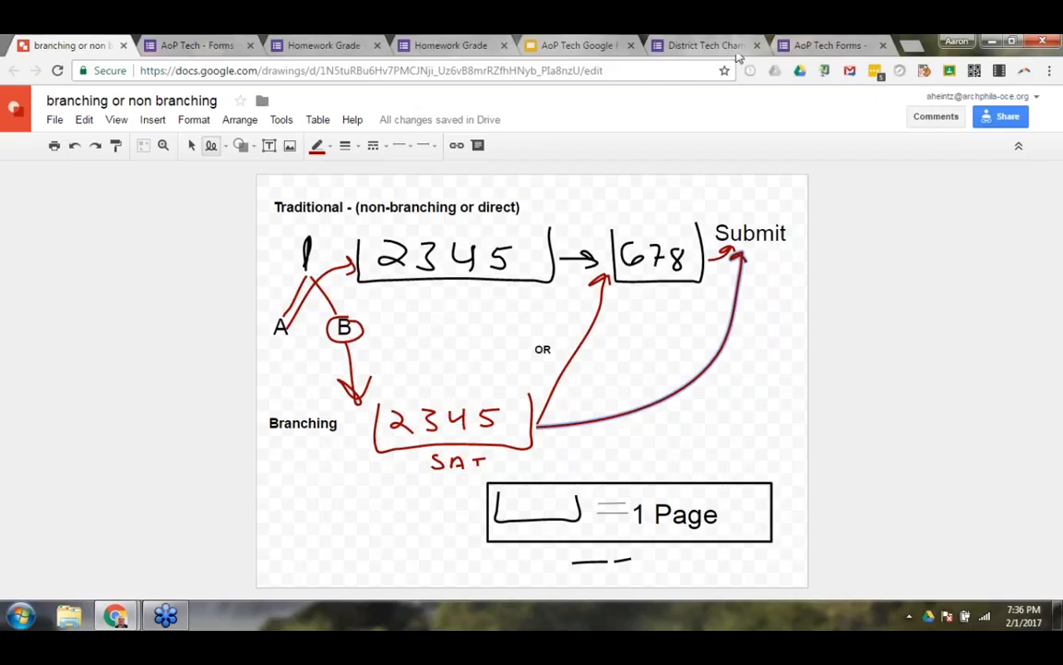
# Review the Walkthrough slide and the branching drawing, and return to the AoP Tech Forms form.
pyautogui.click(560, 45)
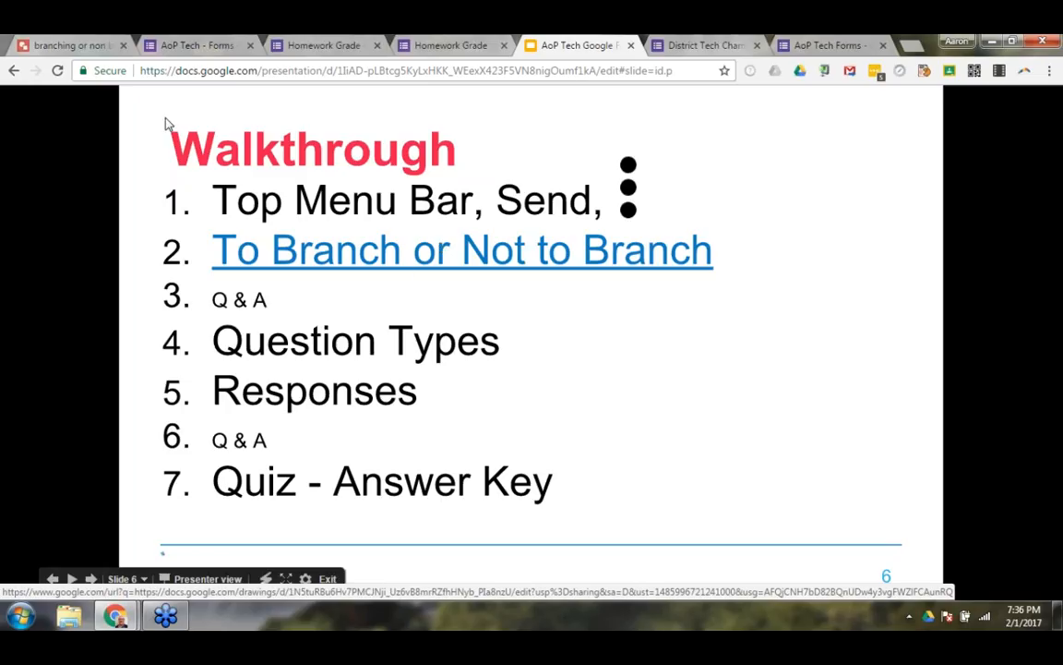
pyautogui.click(69, 42)
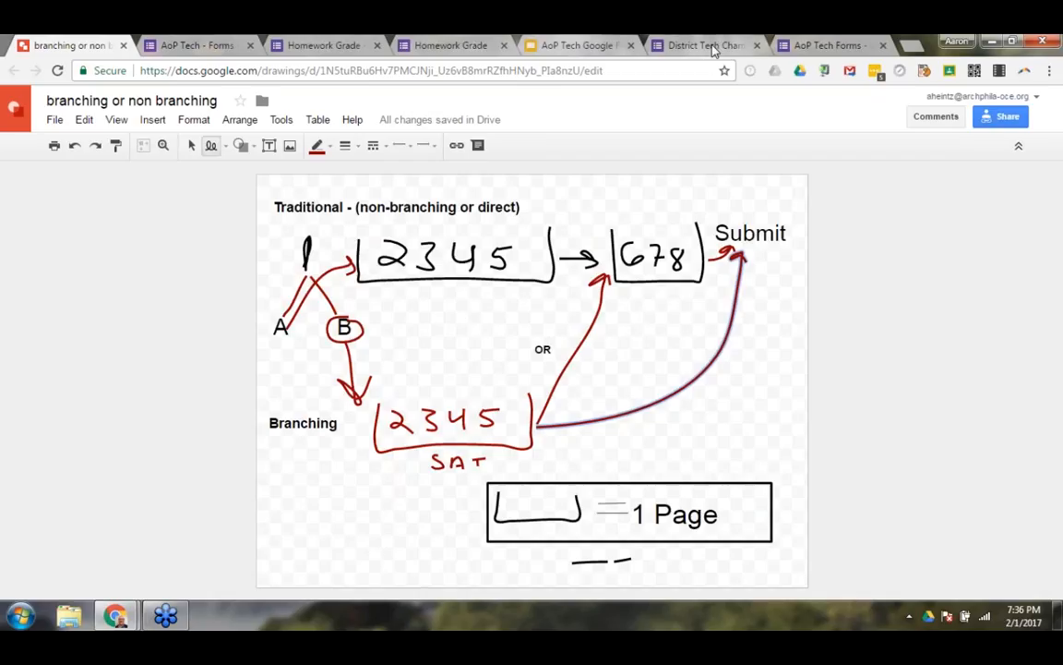
pyautogui.click(531, 45)
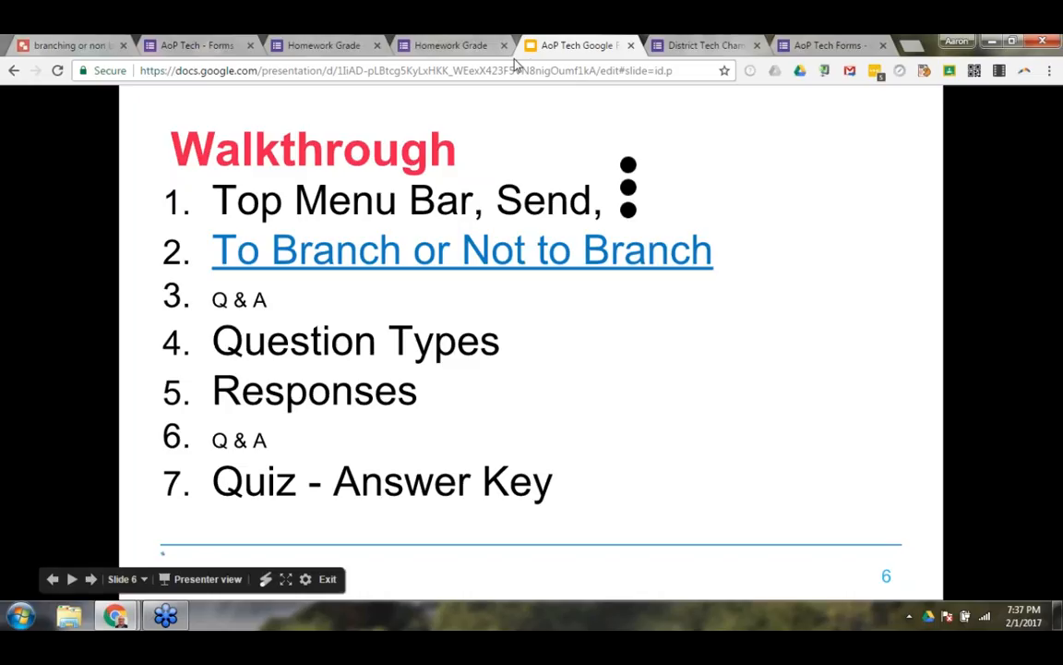
pyautogui.click(694, 45)
pyautogui.click(799, 46)
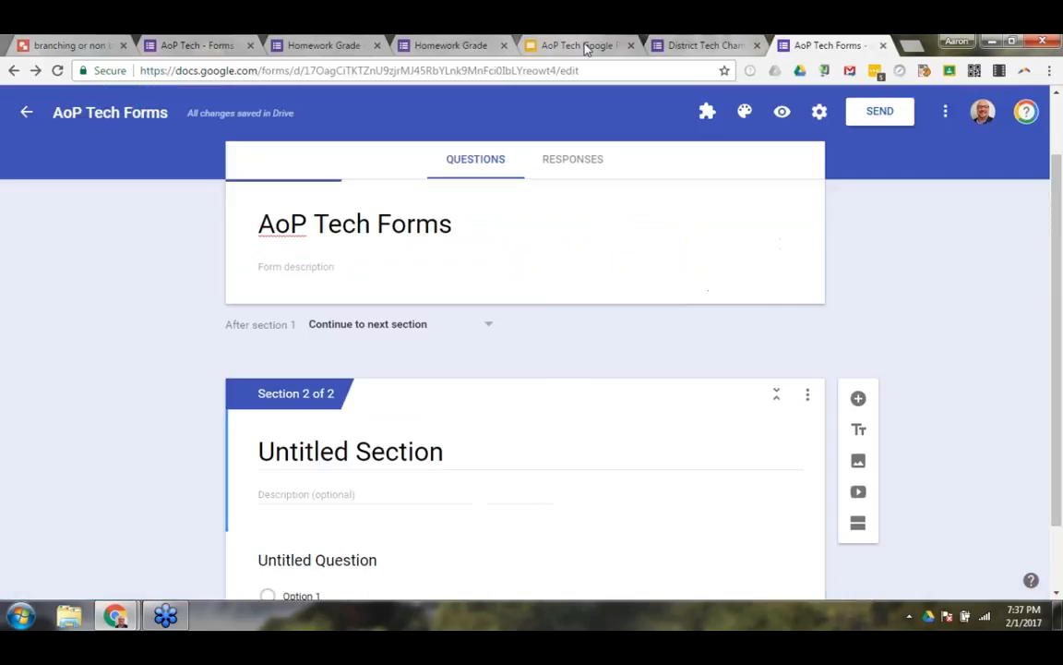
# Examine the email collection and response receipt options in the form's general settings without saving, and go back to the Walkthrough slide.
pyautogui.click(821, 113)
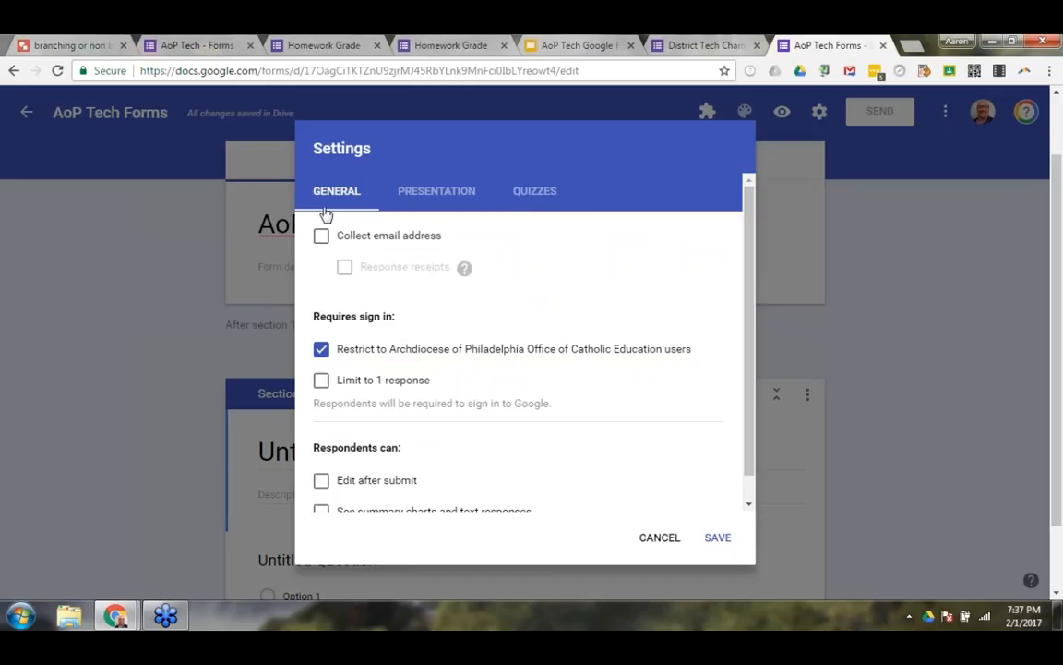
pyautogui.click(321, 236)
pyautogui.moveTo(465, 273)
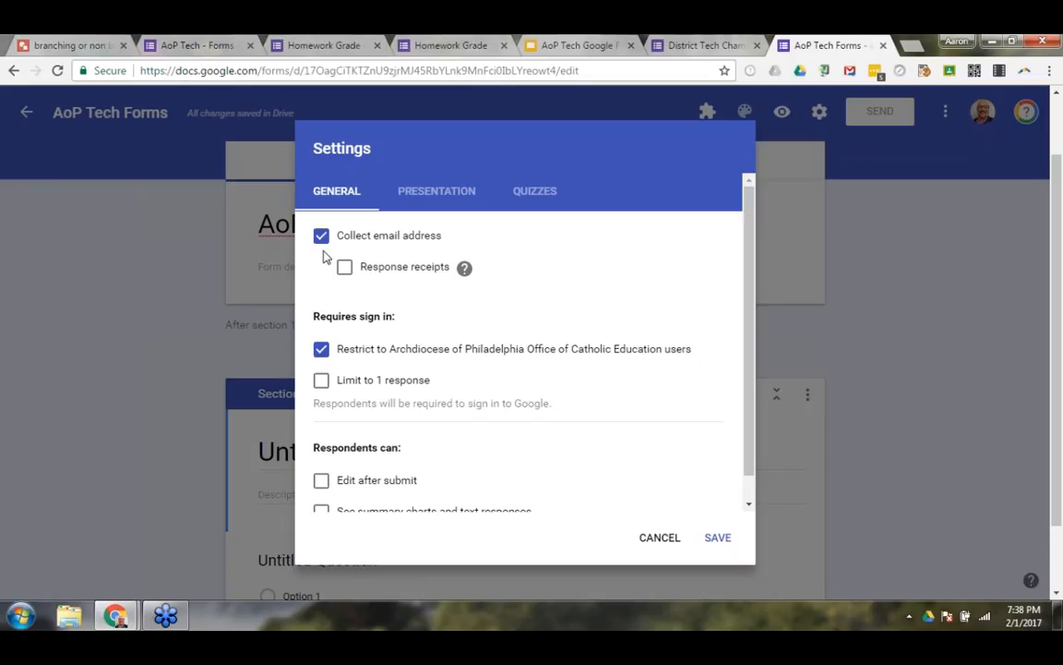
pyautogui.click(673, 543)
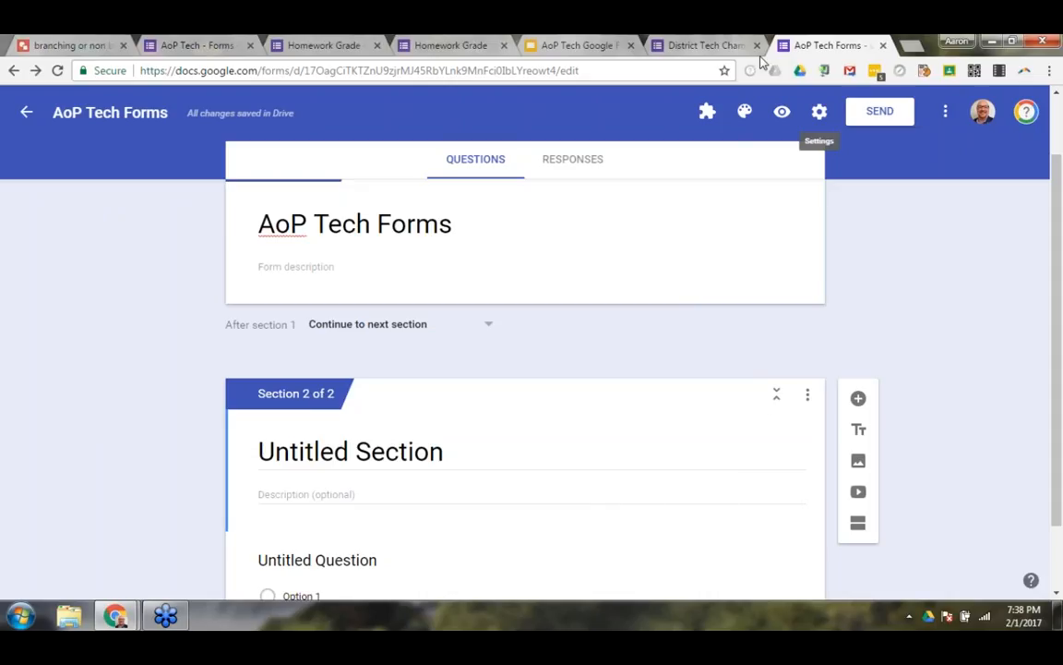
pyautogui.click(577, 46)
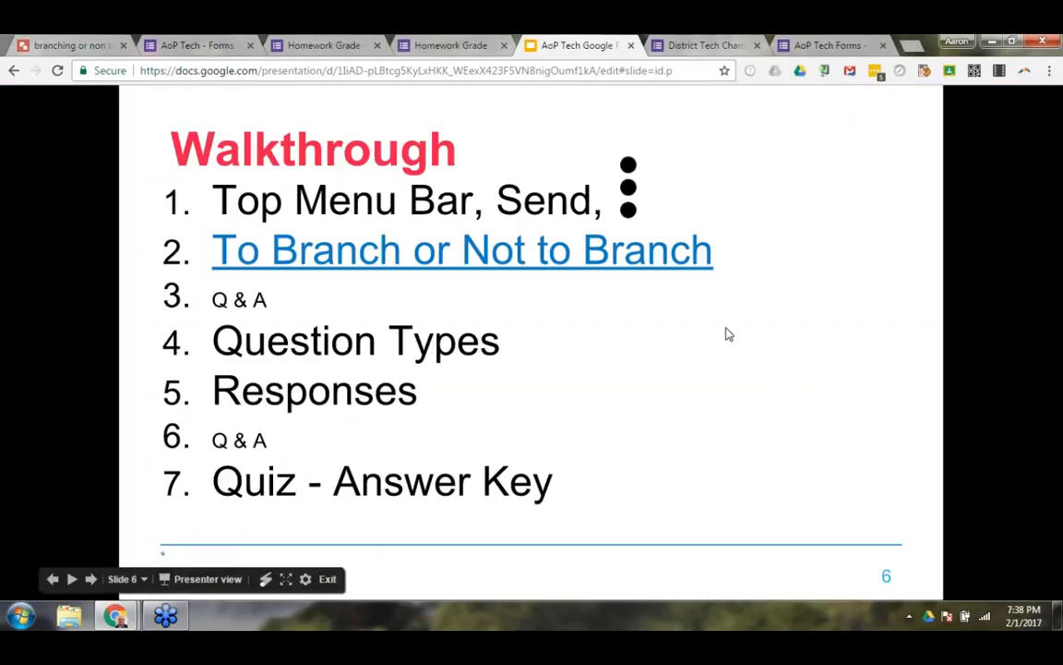
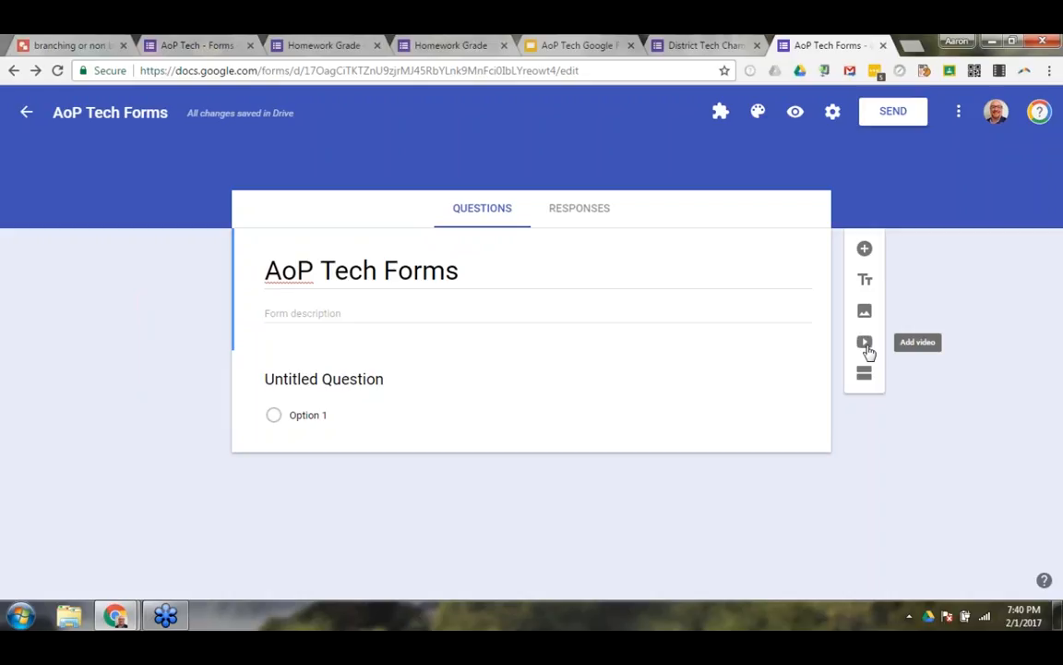
# Search YouTube for cats in the video insertion dialog, view the option to insert by URL, and cancel without adding a video.
pyautogui.click(865, 344)
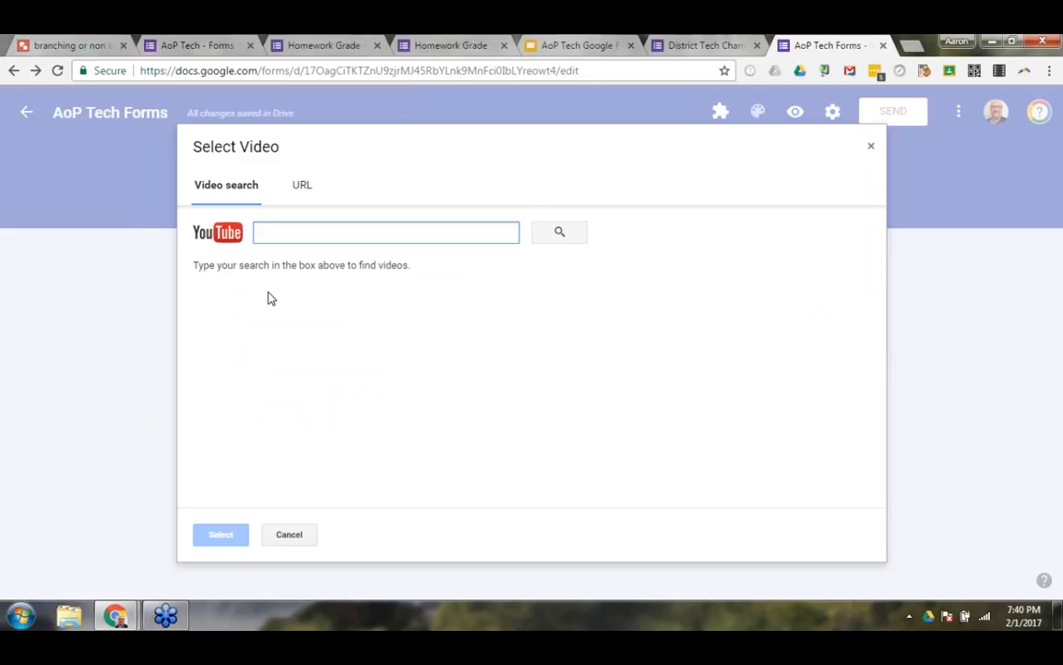
pyautogui.write('cats')
pyautogui.click(563, 233)
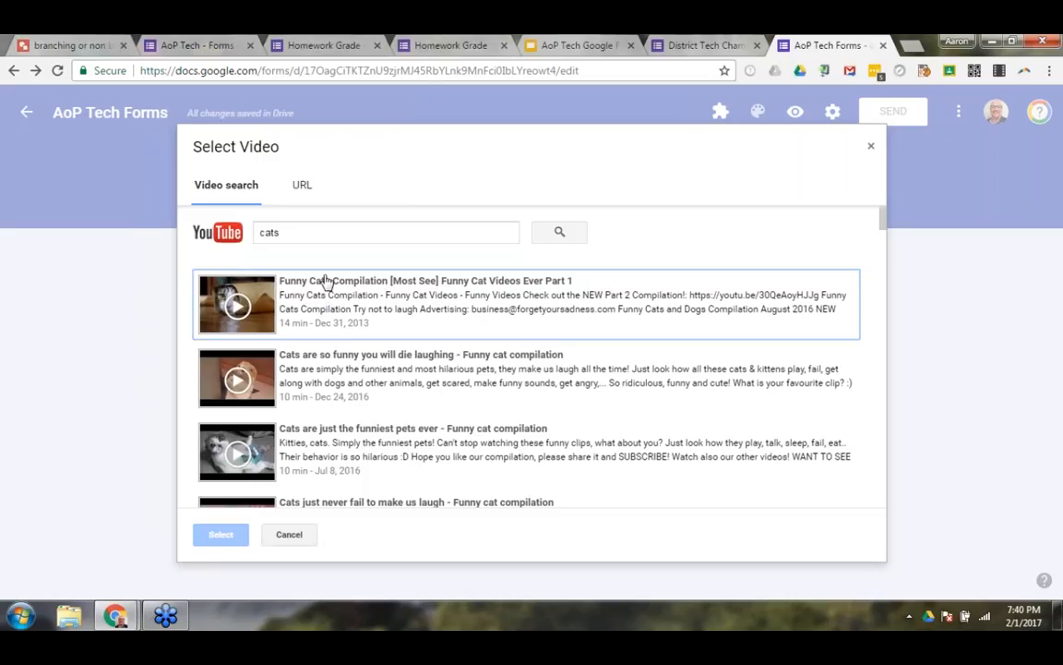
pyautogui.click(301, 185)
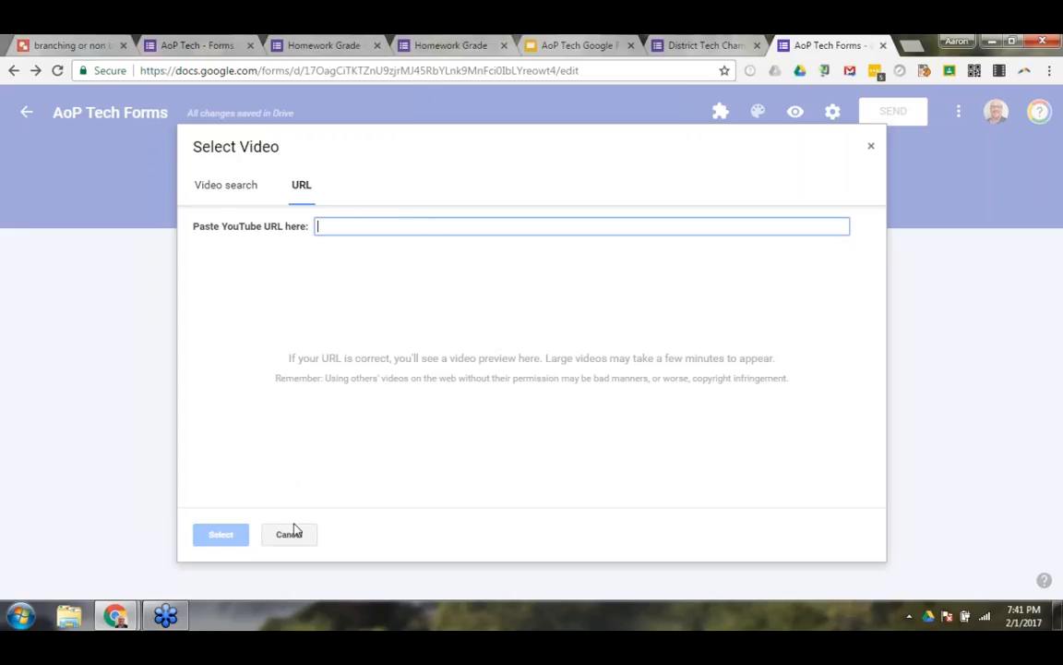
pyautogui.click(227, 188)
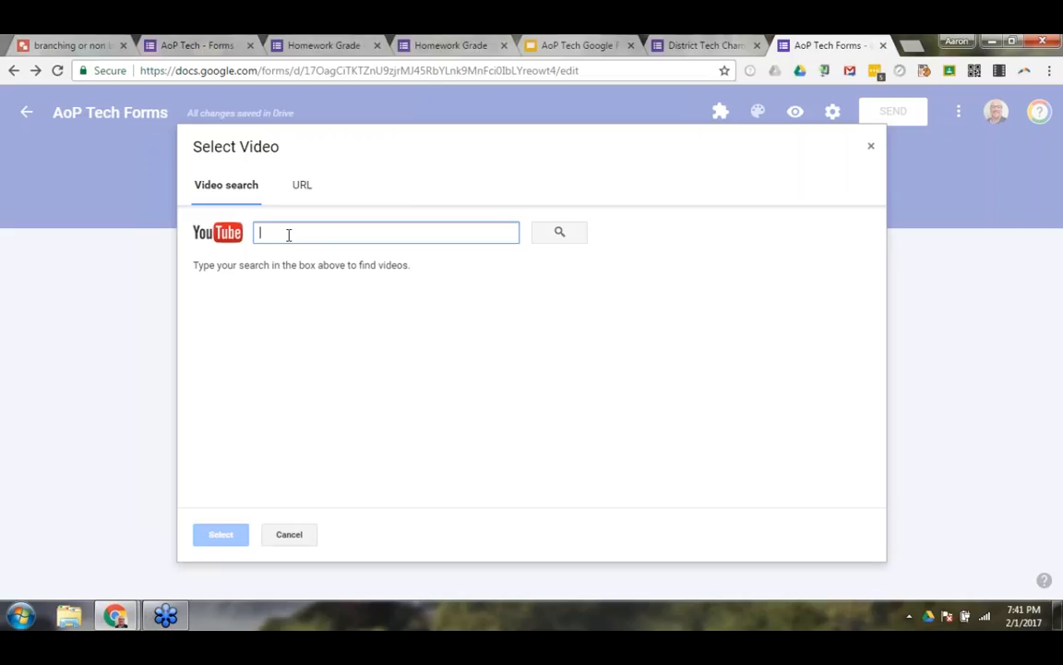
pyautogui.click(293, 184)
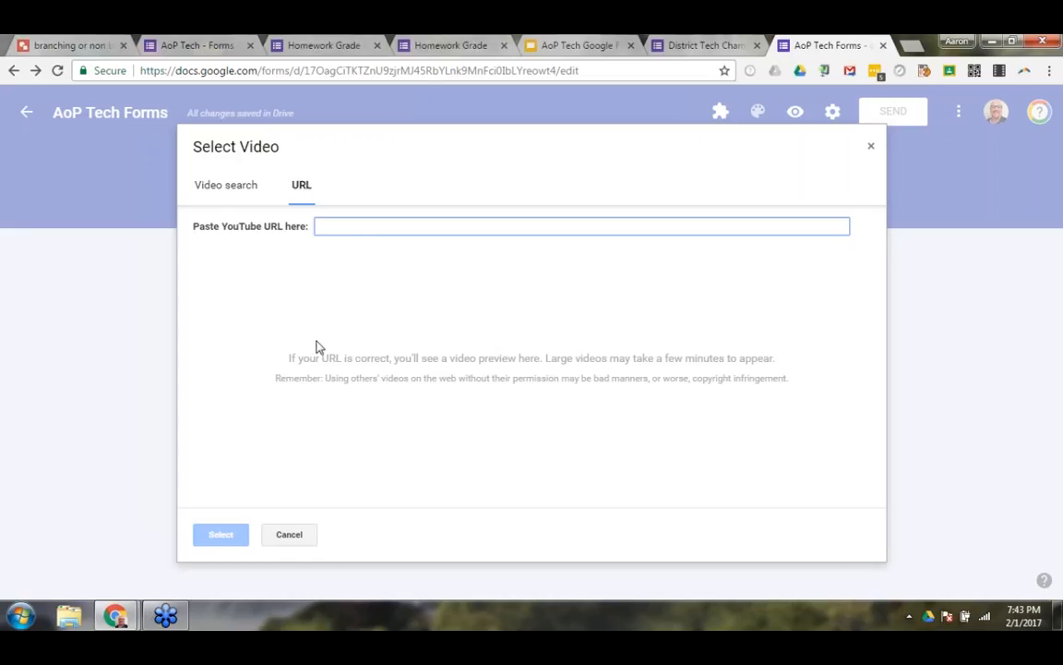
pyautogui.click(298, 536)
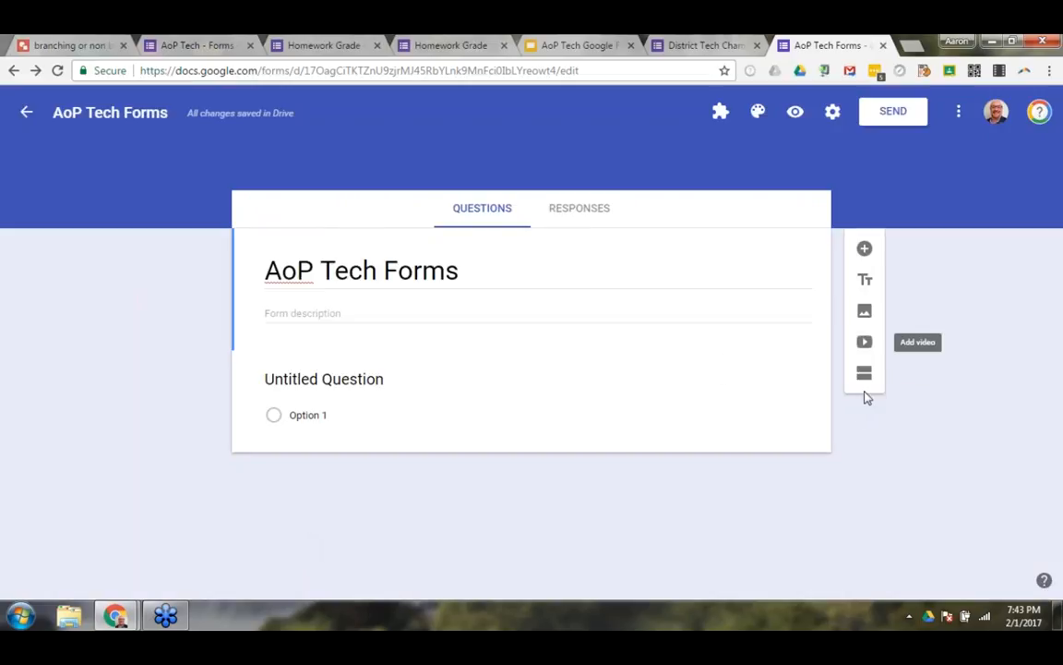
# Examine the image sources for the form, including upload, URL, albums and Google Drive, and close the dialog without inserting an image.
pyautogui.click(865, 314)
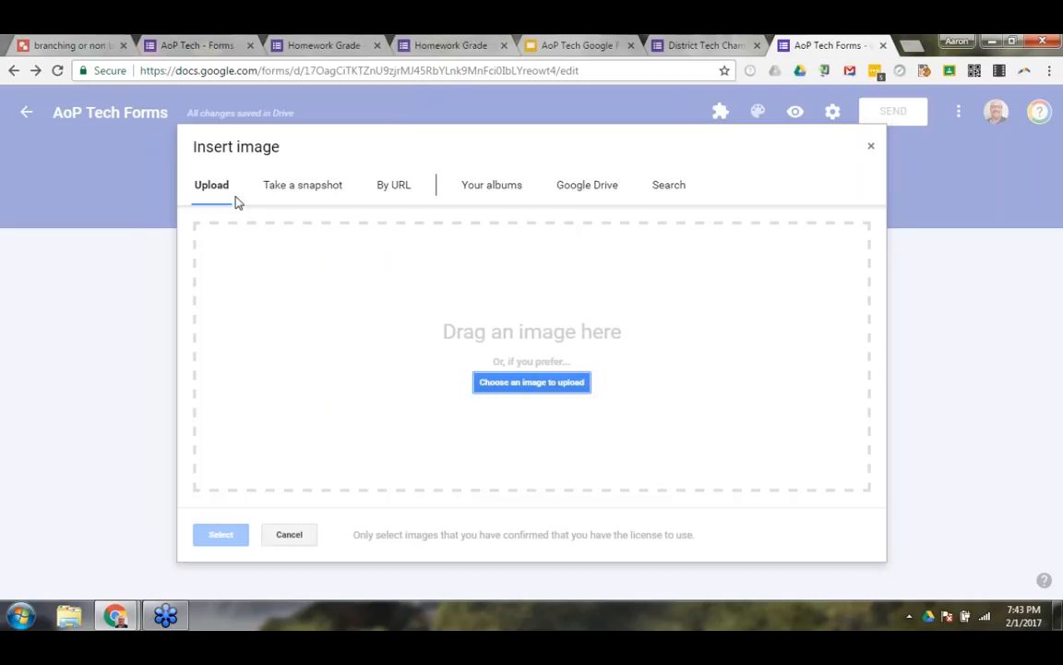
pyautogui.click(511, 388)
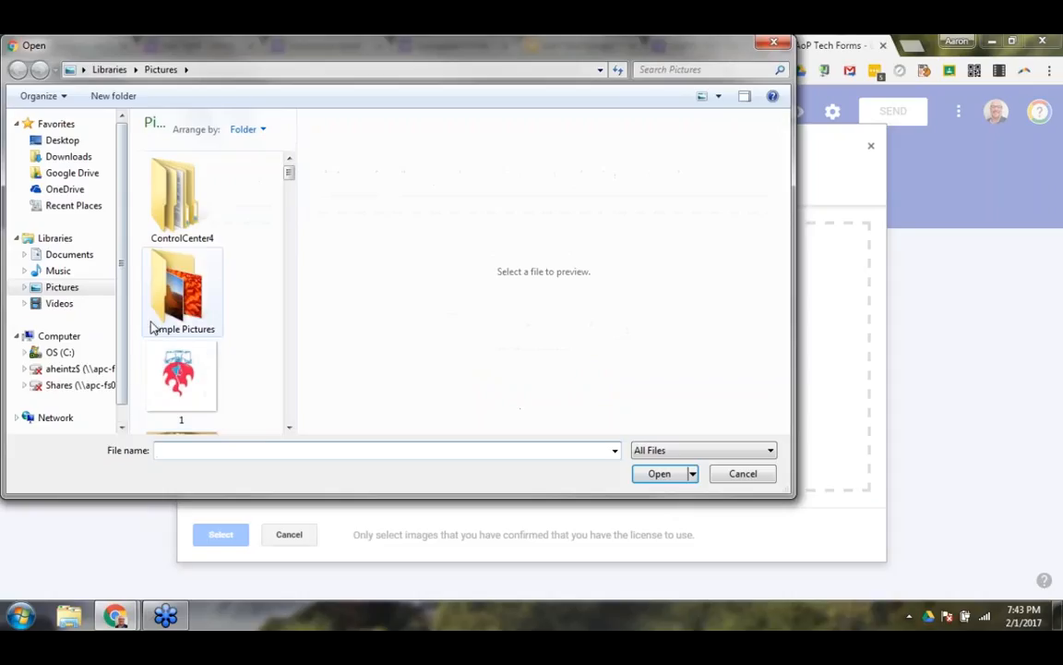
pyautogui.click(743, 475)
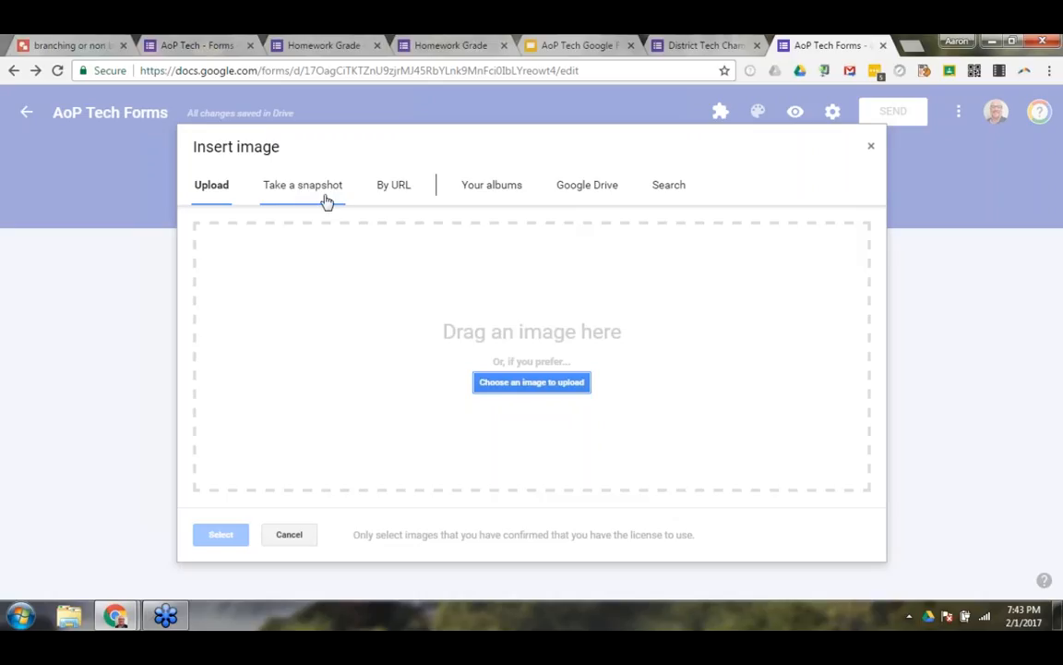
pyautogui.click(394, 188)
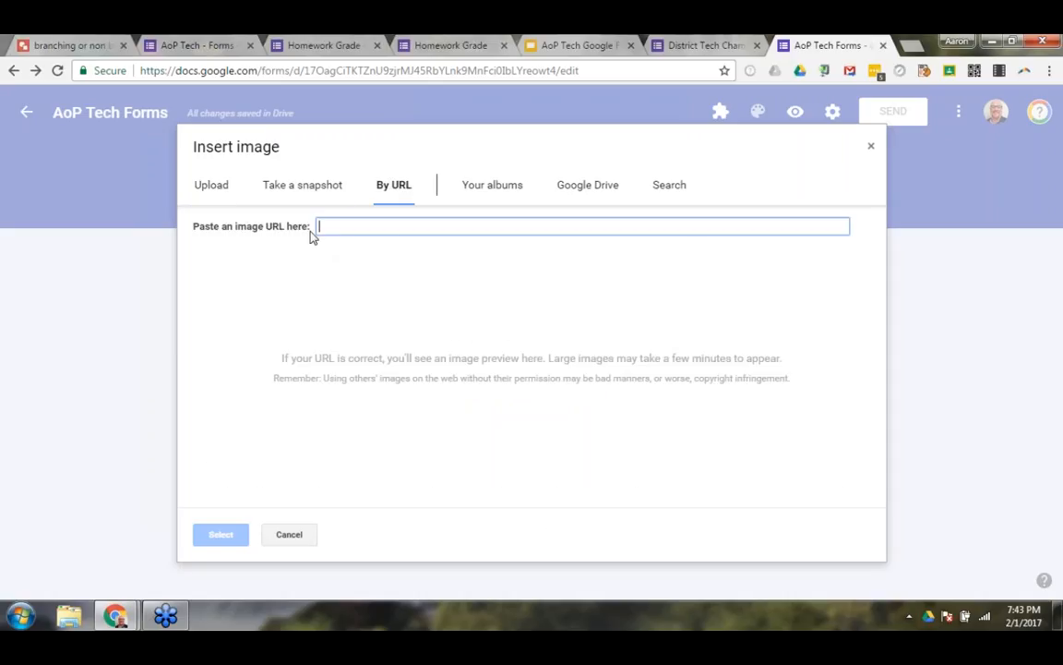
pyautogui.click(497, 192)
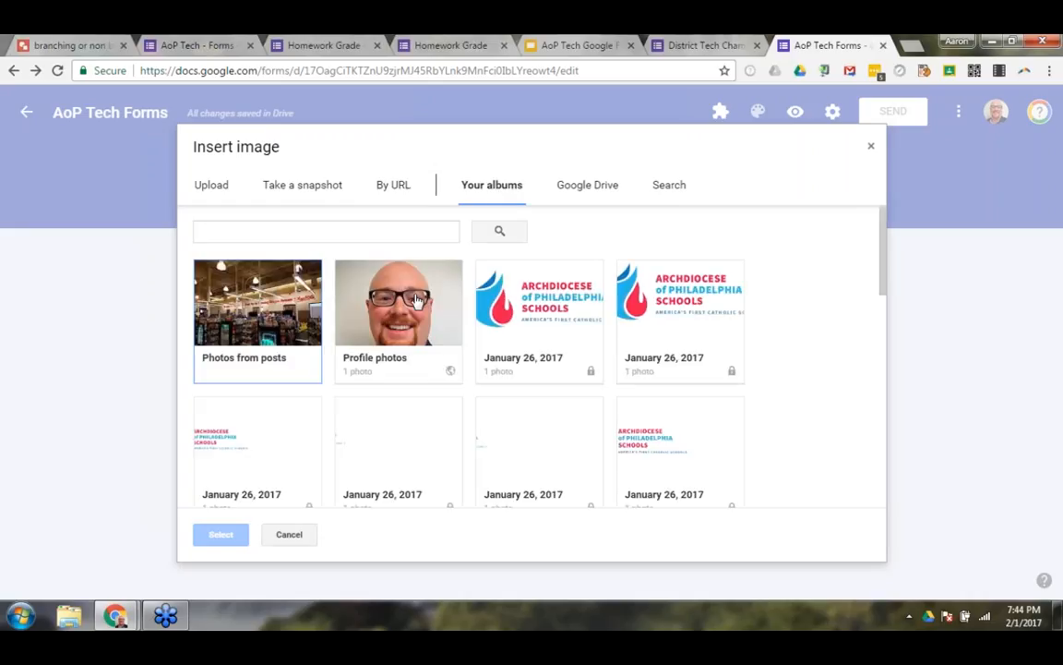
pyautogui.click(588, 194)
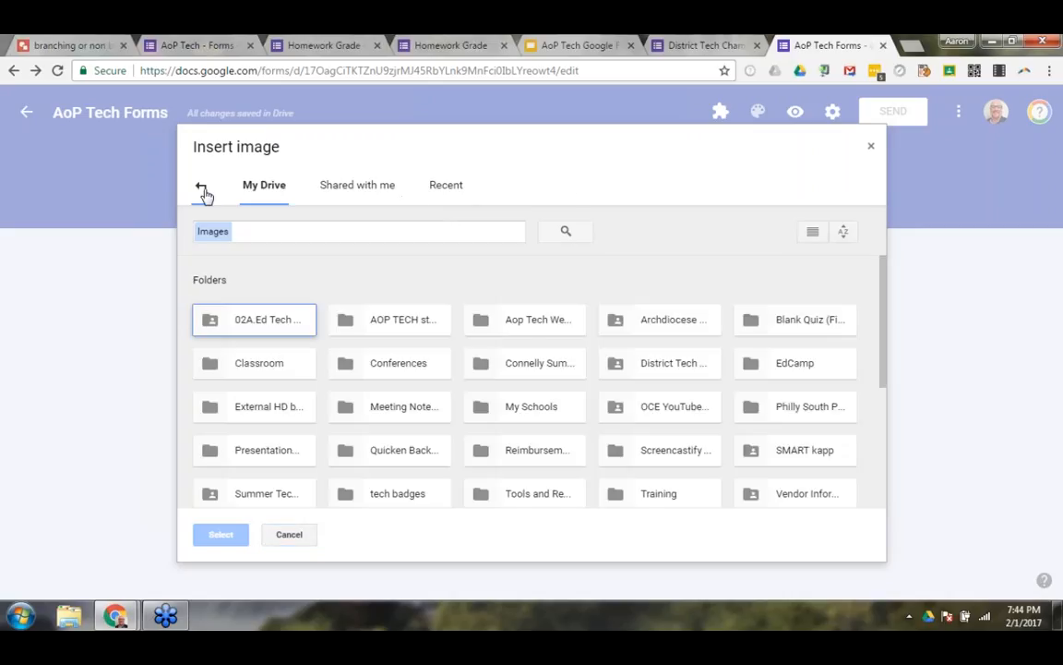
pyautogui.click(202, 189)
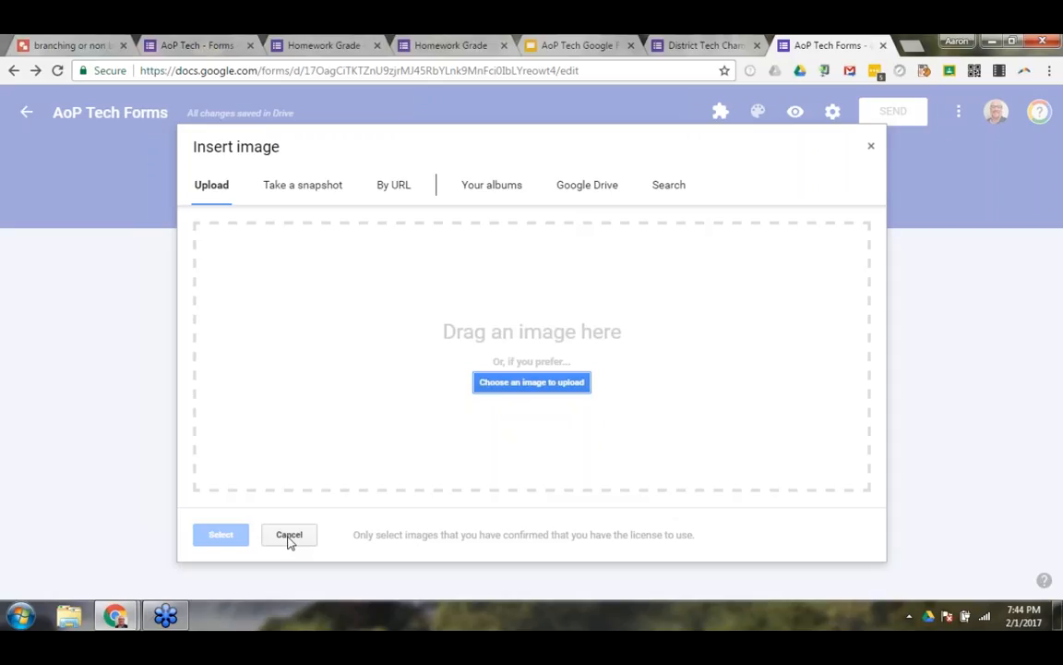
pyautogui.click(871, 145)
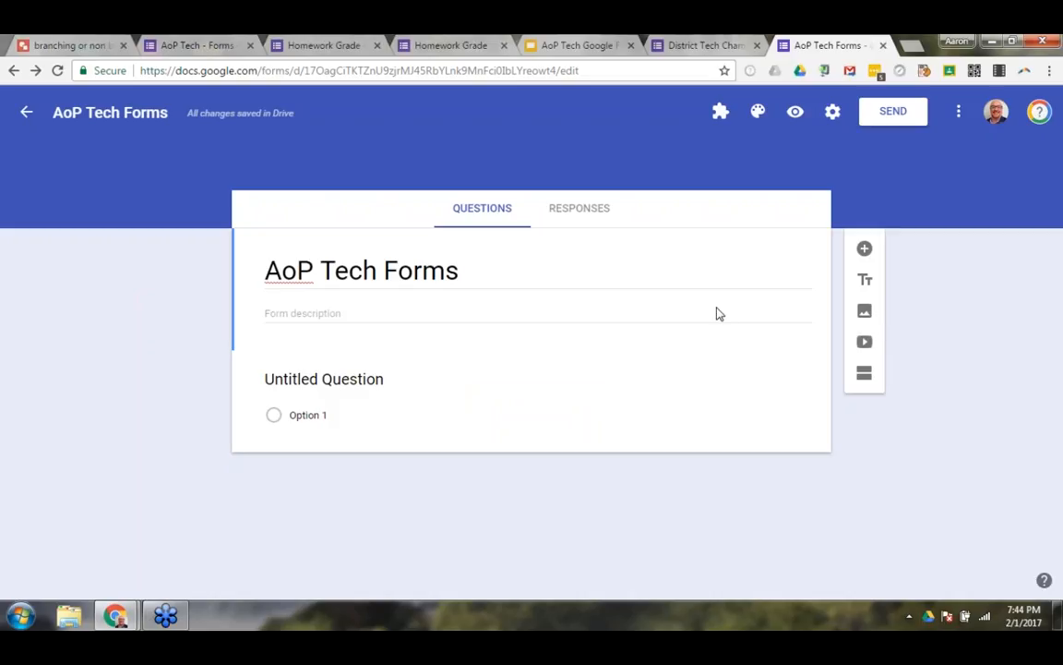
# Add a title and description block above the untitled question and delete it again.
pyautogui.click(866, 282)
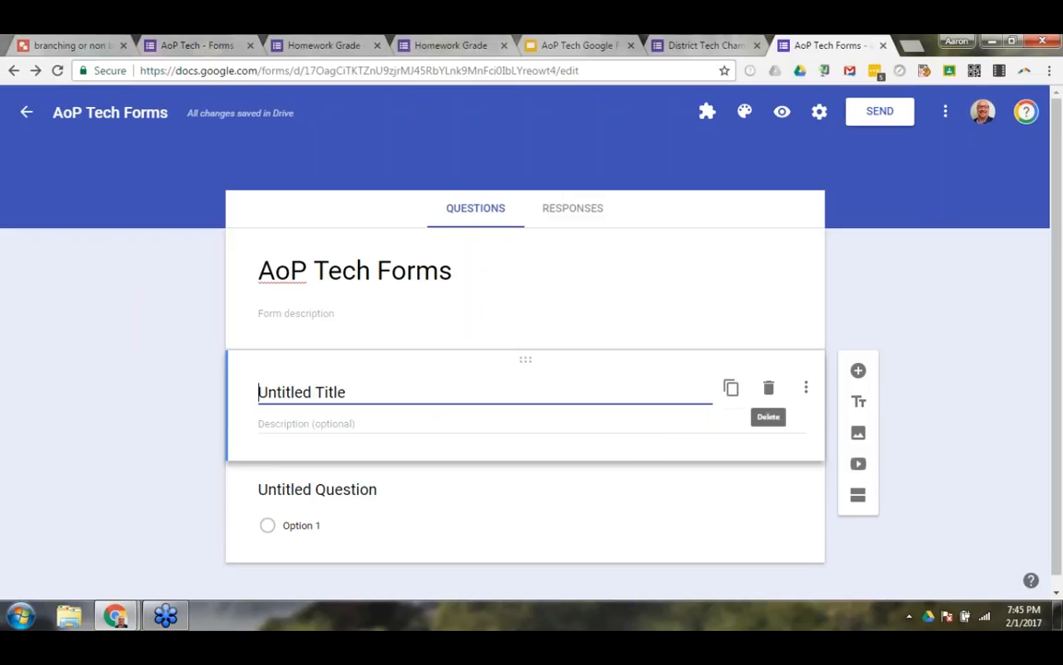
pyautogui.click(770, 391)
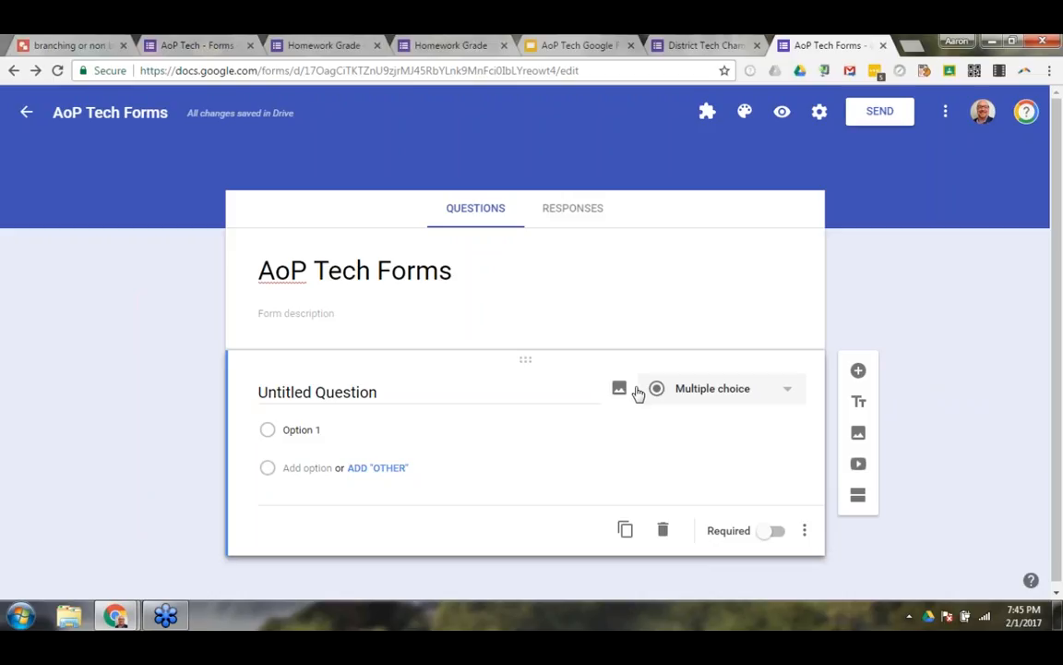
pyautogui.click(429, 390)
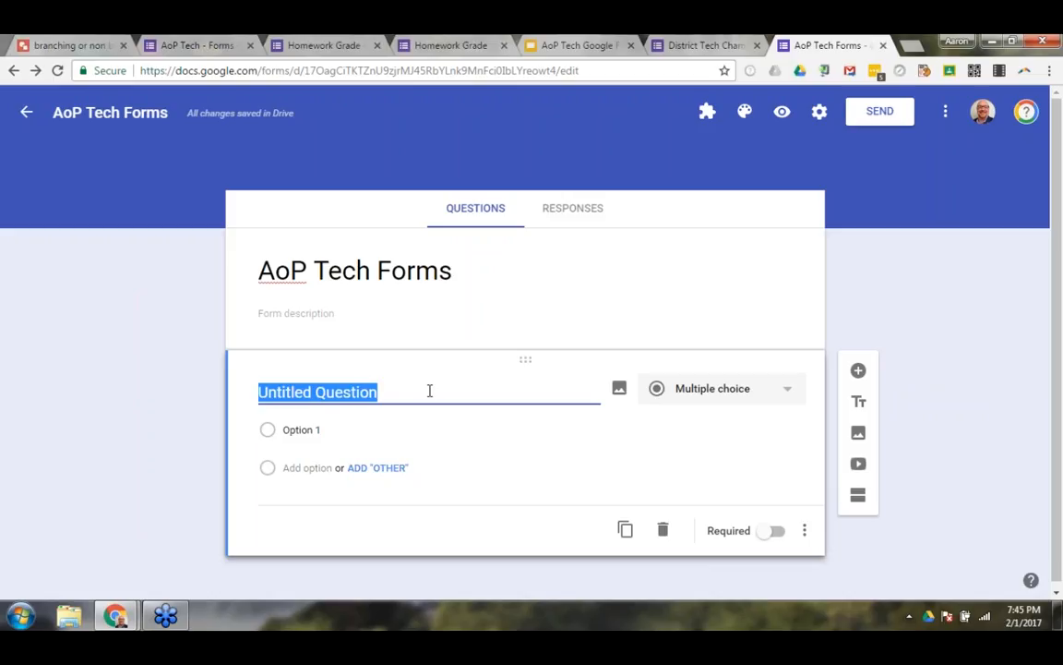
pyautogui.write('Test questions')
pyautogui.press('BackSpace')
pyautogui.write('here.')
pyautogui.press('BackSpace')
pyautogui.press('BackSpace')
pyautogui.press('BackSpace')
pyautogui.press('BackSpace')
pyautogui.press('BackSpace')
pyautogui.press('BackSpace')
pyautogui.press('BackSpace')
pyautogui.press('BackSpace')
pyautogui.press('BackSpace')
pyautogui.press('BackSpace')
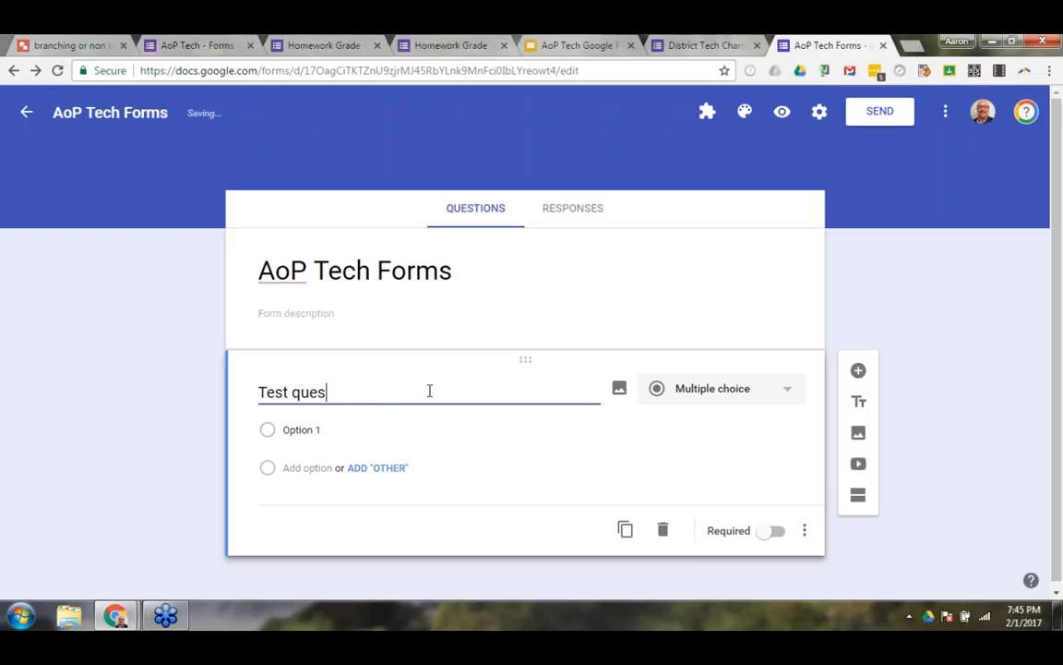
pyautogui.press('BackSpace')
pyautogui.press('BackSpace')
pyautogui.press('BackSpace')
pyautogui.press('BackSpace')
pyautogui.press('BackSpace')
pyautogui.press('BackSpace')
pyautogui.press('BackSpace')
pyautogui.press('BackSpace')
pyautogui.press('BackSpace')
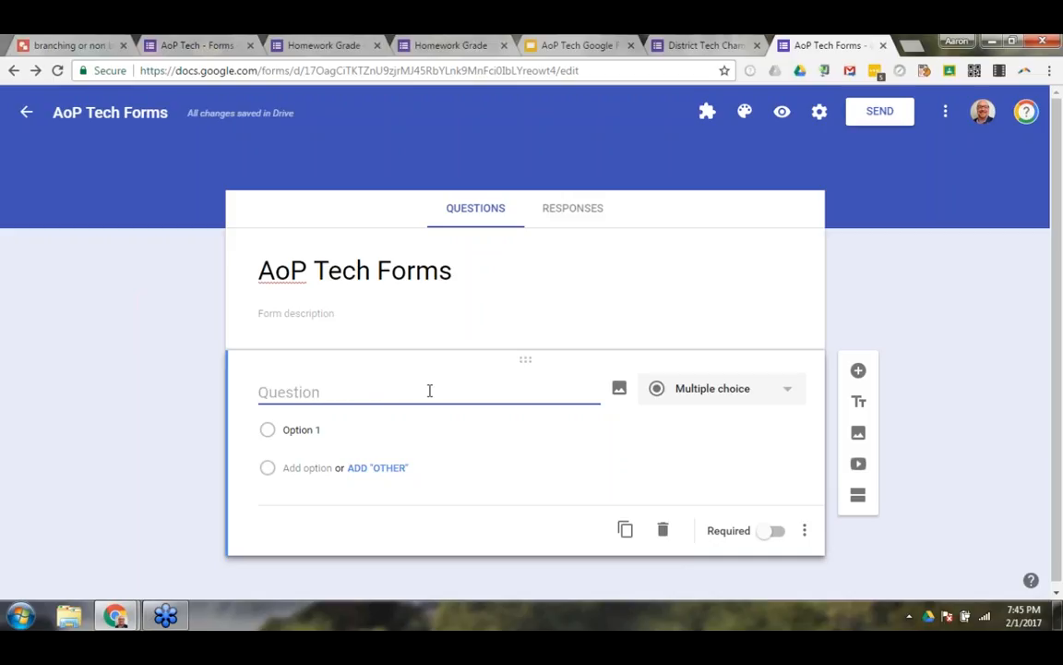
# Try the question titles "What size t-shirt" and "Do you agree?" to bring up automatic answer suggestions.
pyautogui.write('What siz')
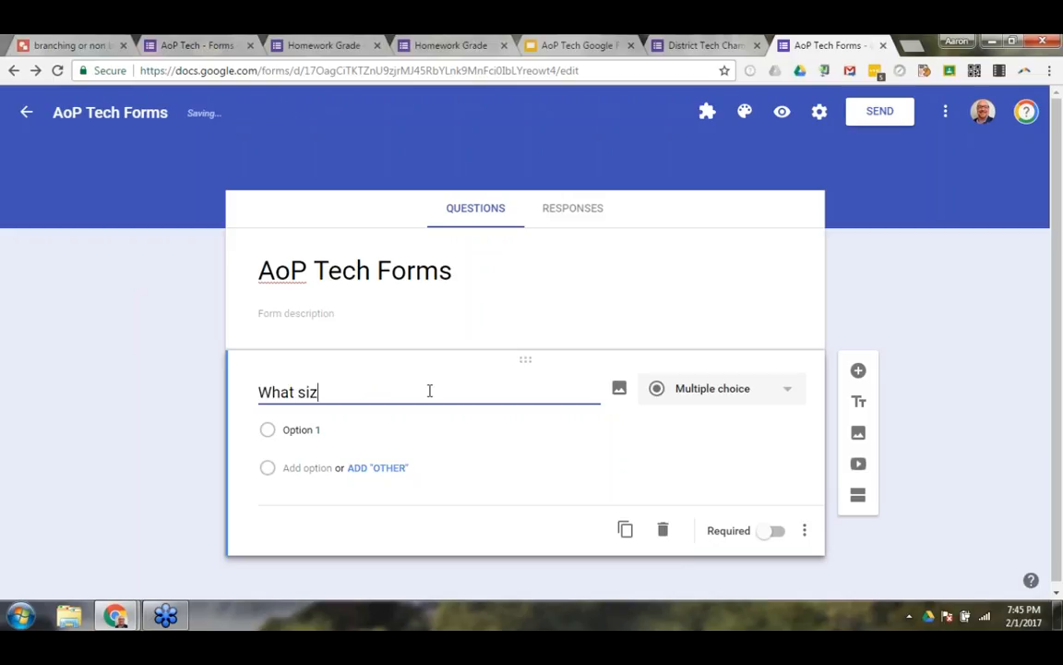
pyautogui.write('e t-shirt')
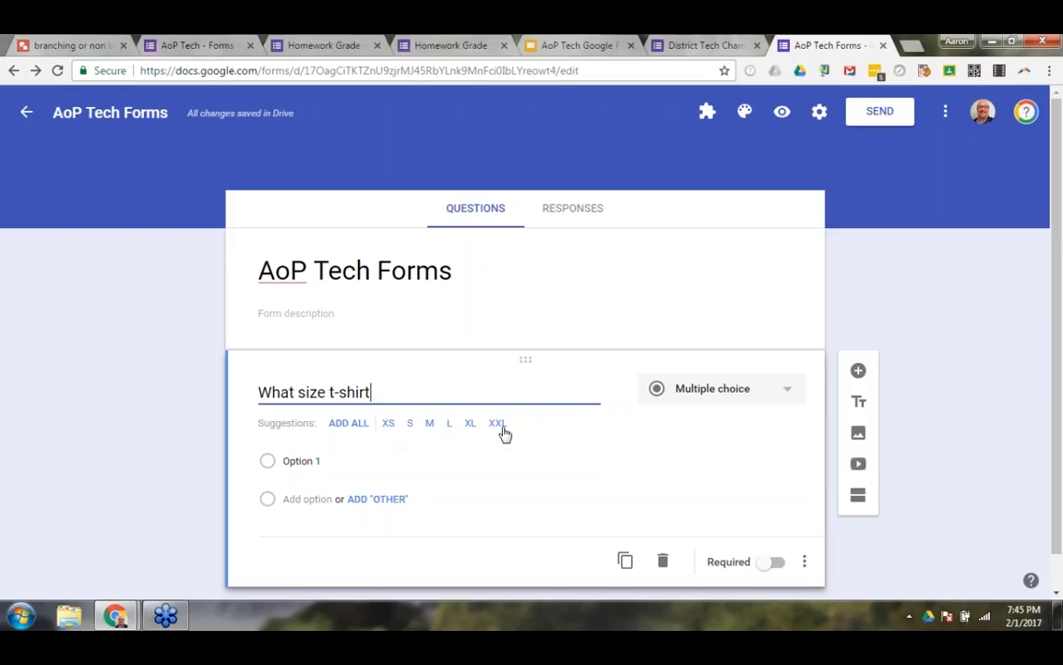
pyautogui.press('BackSpace')
pyautogui.press('BackSpace')
pyautogui.press('BackSpace')
pyautogui.press('BackSpace')
pyautogui.press('BackSpace')
pyautogui.press('BackSpace')
pyautogui.press('BackSpace')
pyautogui.press('BackSpace')
pyautogui.press('BackSpace')
pyautogui.press('BackSpace')
pyautogui.press('BackSpace')
pyautogui.press('BackSpace')
pyautogui.press('BackSpace')
pyautogui.press('BackSpace')
pyautogui.press('BackSpace')
pyautogui.press('BackSpace')
pyautogui.press('BackSpace')
pyautogui.write('Do you agree?')
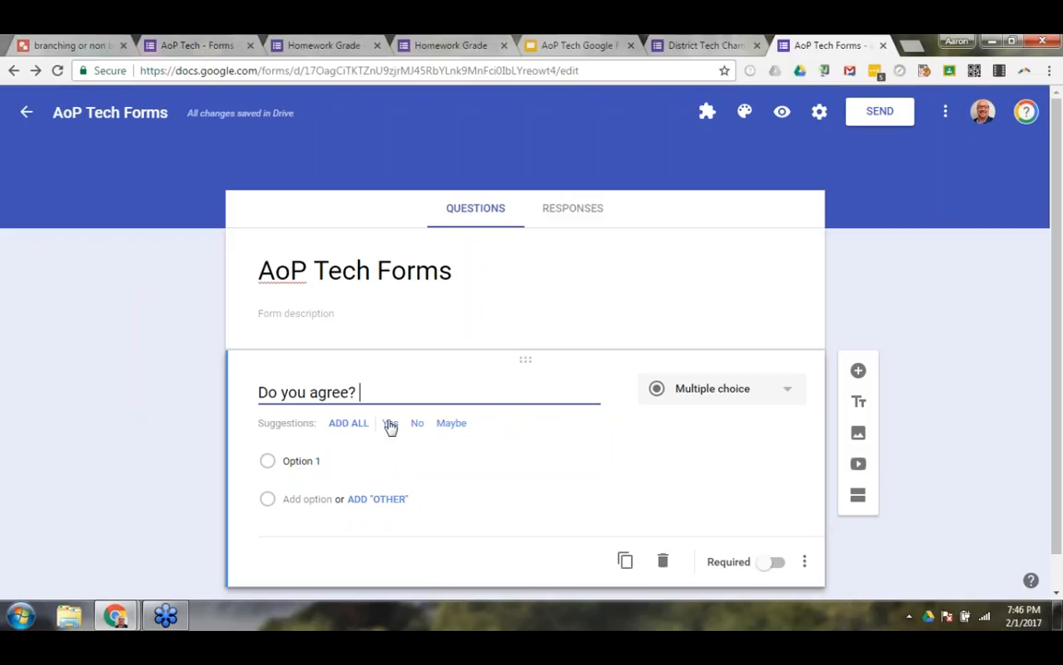
# Replace the question's title with "Sample test question".
pyautogui.moveTo(391, 396); pyautogui.dragTo(259, 395)
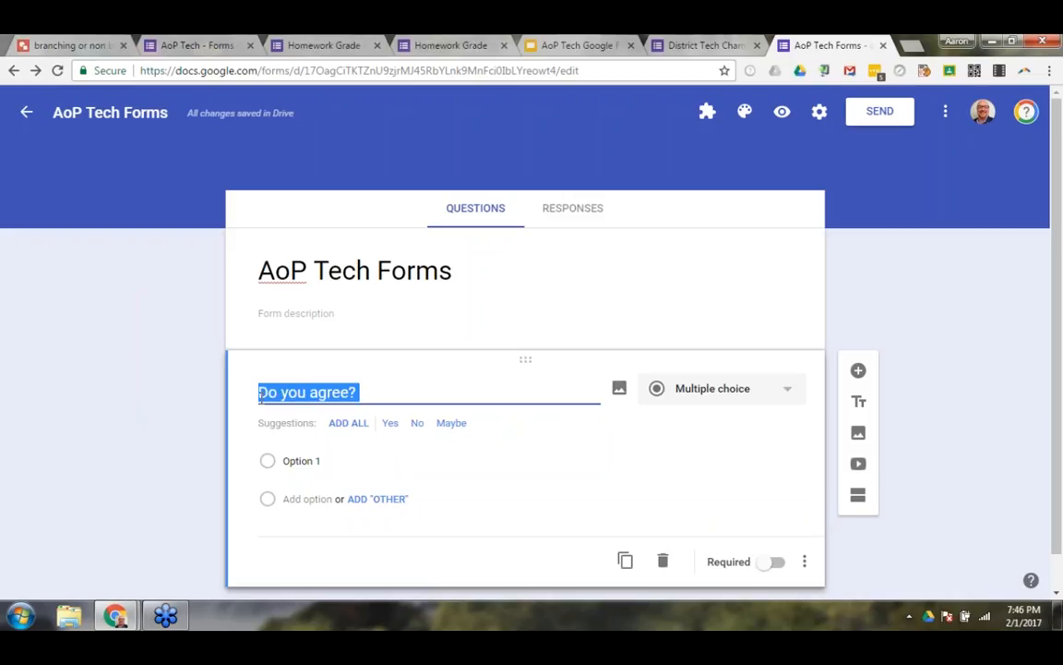
pyautogui.press('BackSpace')
pyautogui.write('Test')
pyautogui.press('BackSpace')
pyautogui.press('BackSpace')
pyautogui.press('BackSpace')
pyautogui.press('BackSpace')
pyautogui.write('Sample test question')
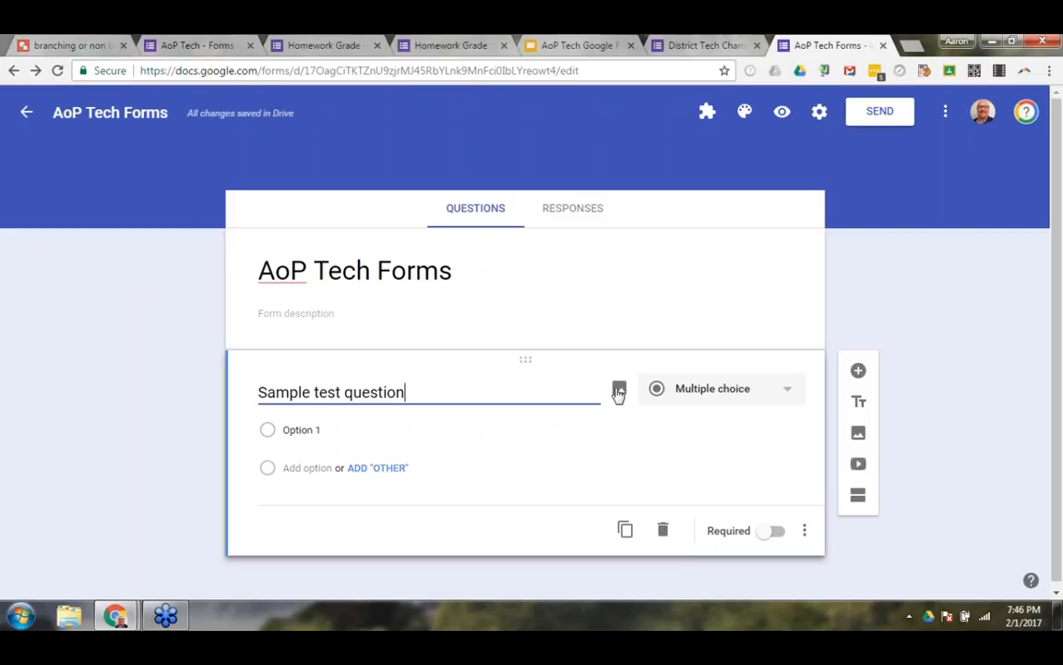
# View the question's image insertion options without adding an image, and change the question type to Short answer.
pyautogui.click(618, 392)
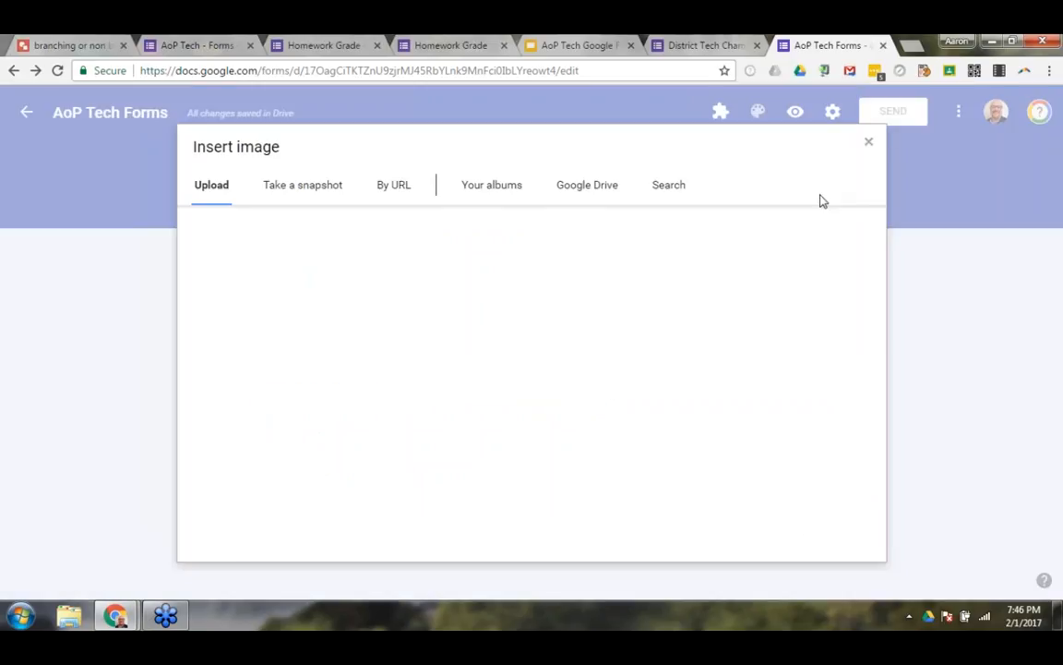
pyautogui.click(872, 152)
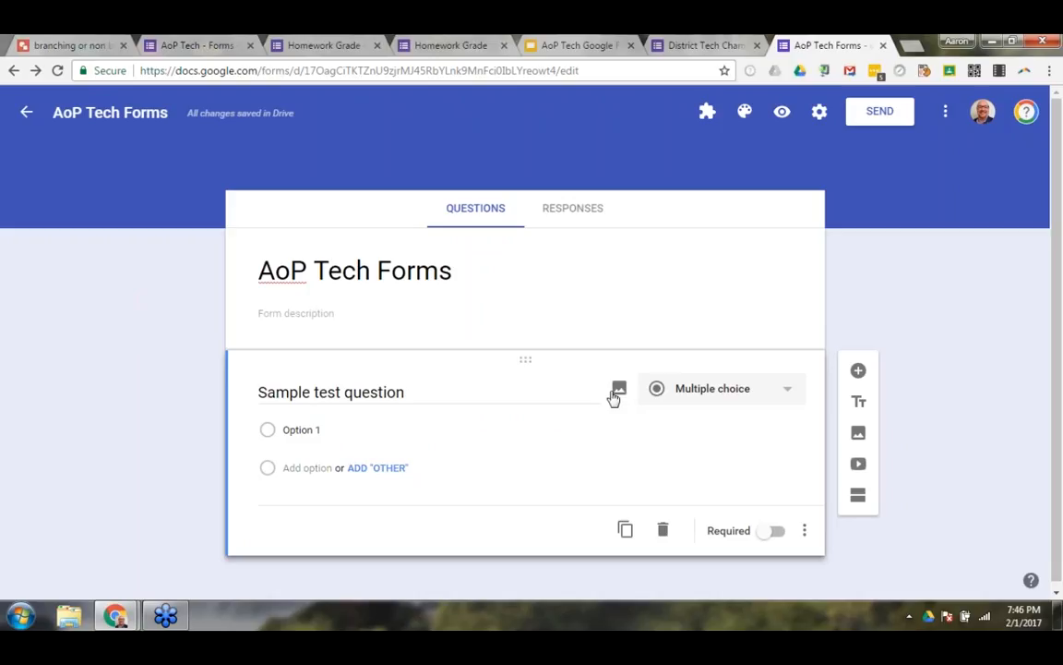
pyautogui.click(750, 402)
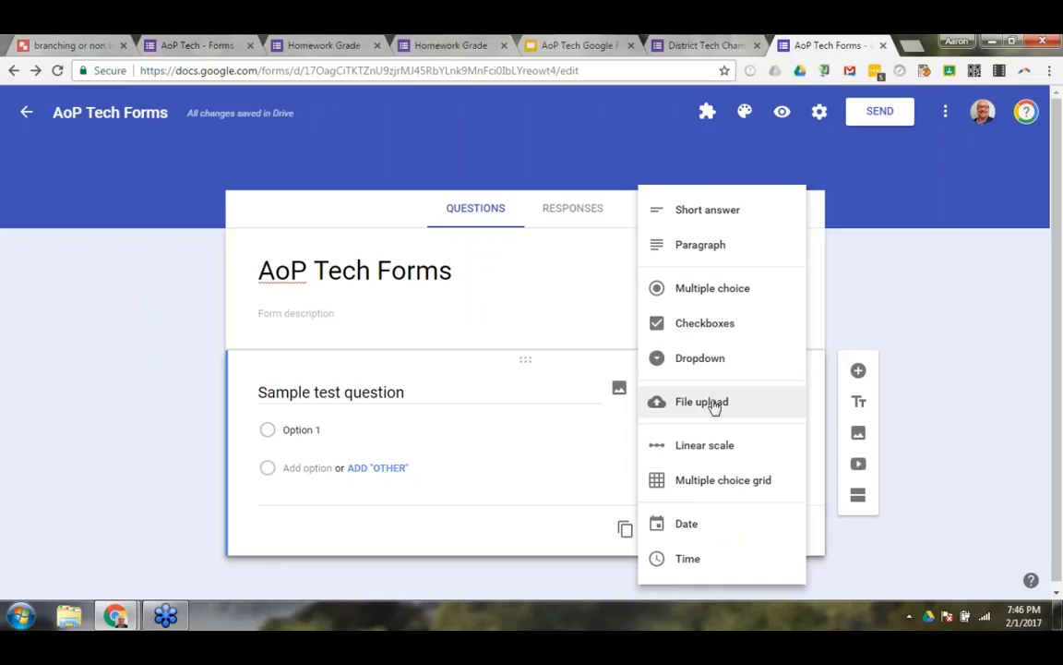
pyautogui.click(693, 211)
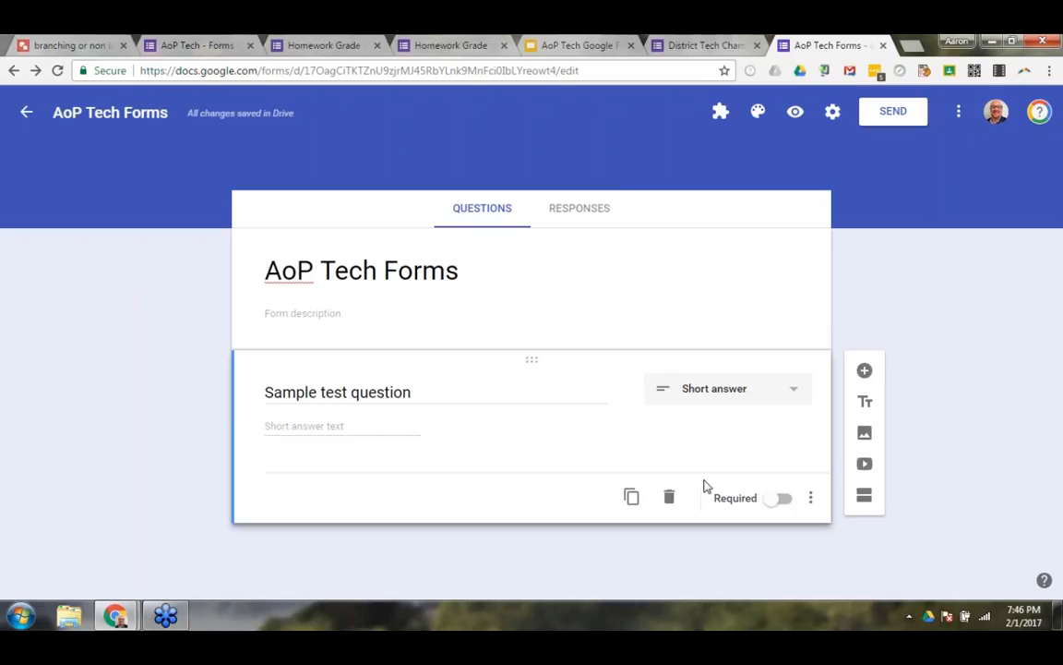
# Preview the form, examine how the short answer field looks to respondents, and close the preview.
pyautogui.click(795, 110)
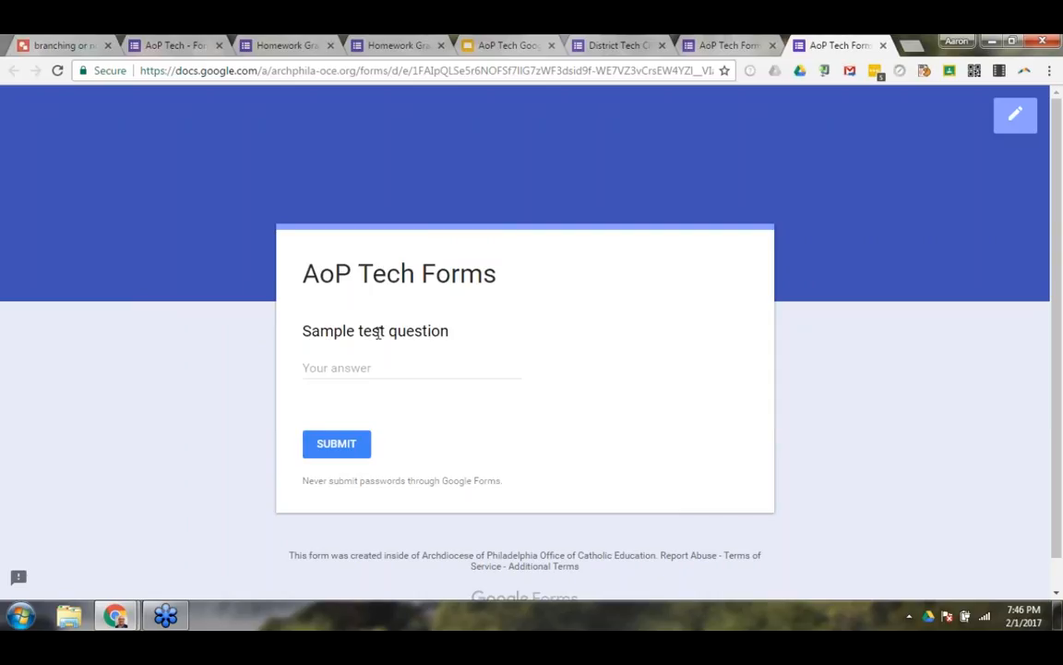
pyautogui.click(314, 369)
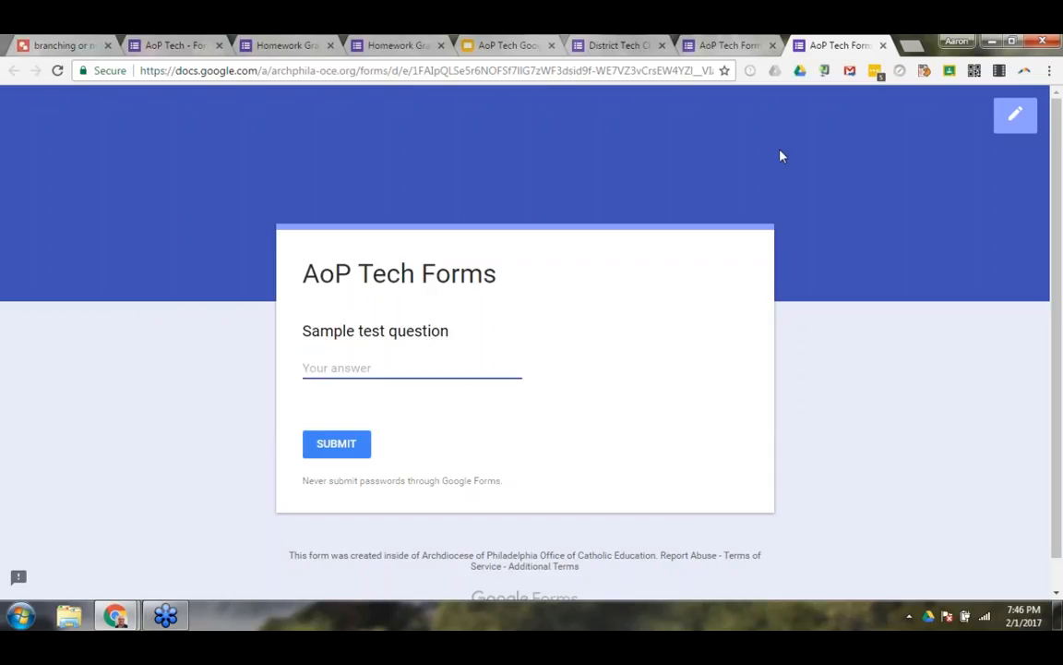
pyautogui.click(883, 46)
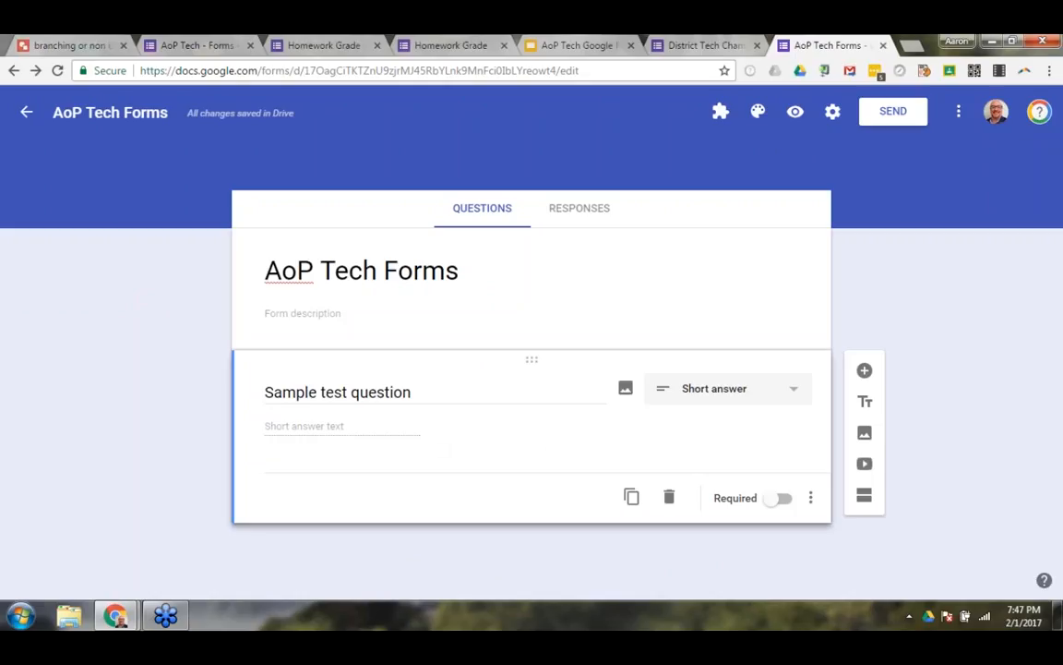
# Add data validation to the sample test question and set the validation type to Text.
pyautogui.click(811, 501)
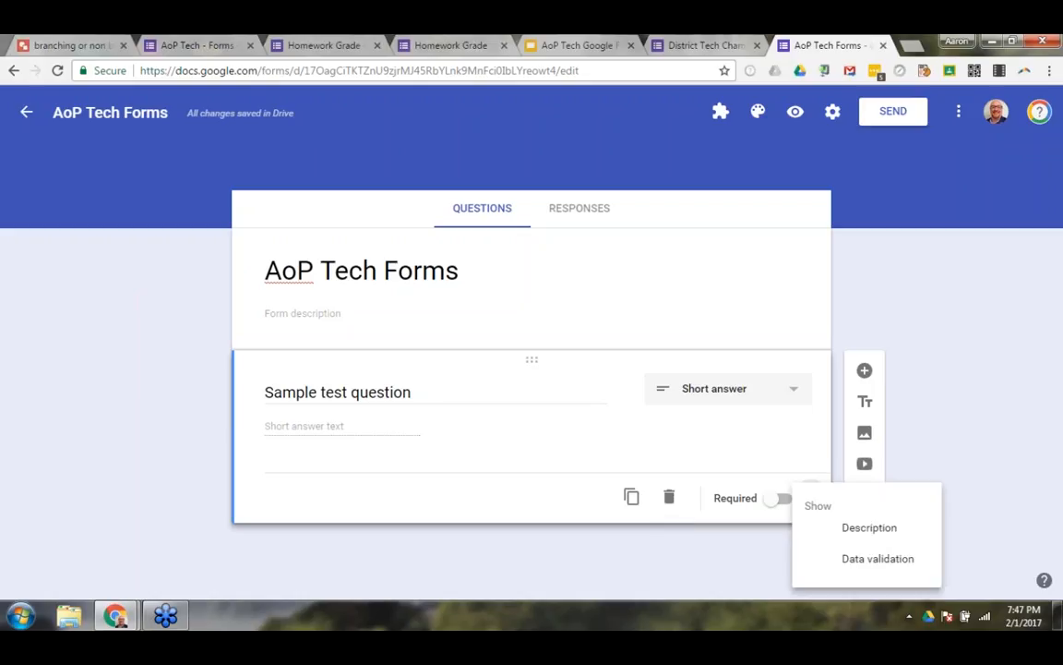
pyautogui.click(851, 560)
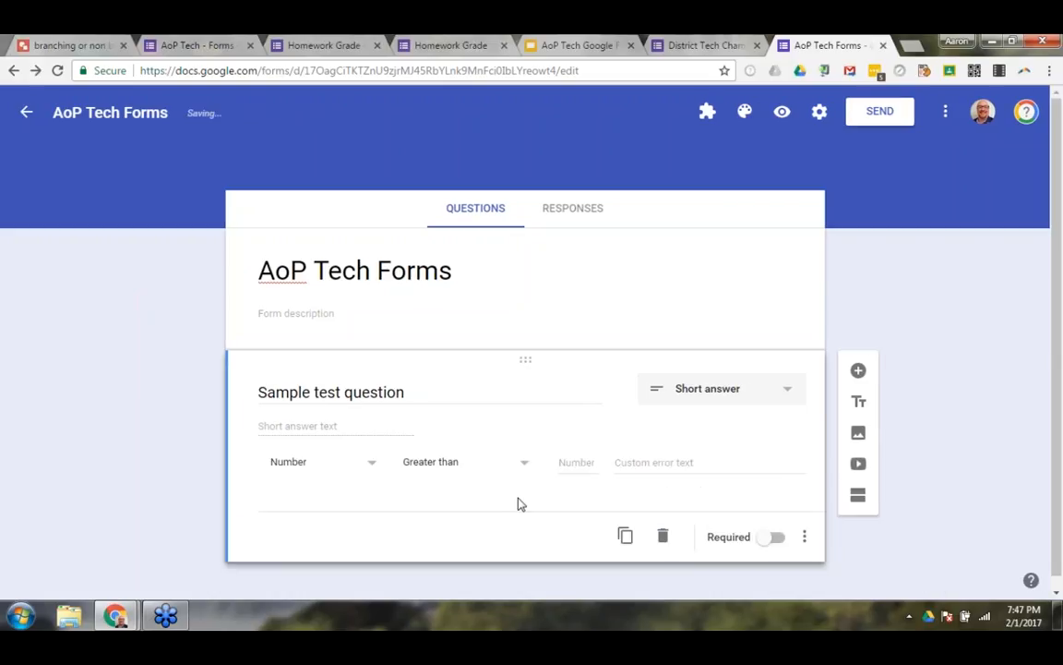
pyautogui.click(370, 468)
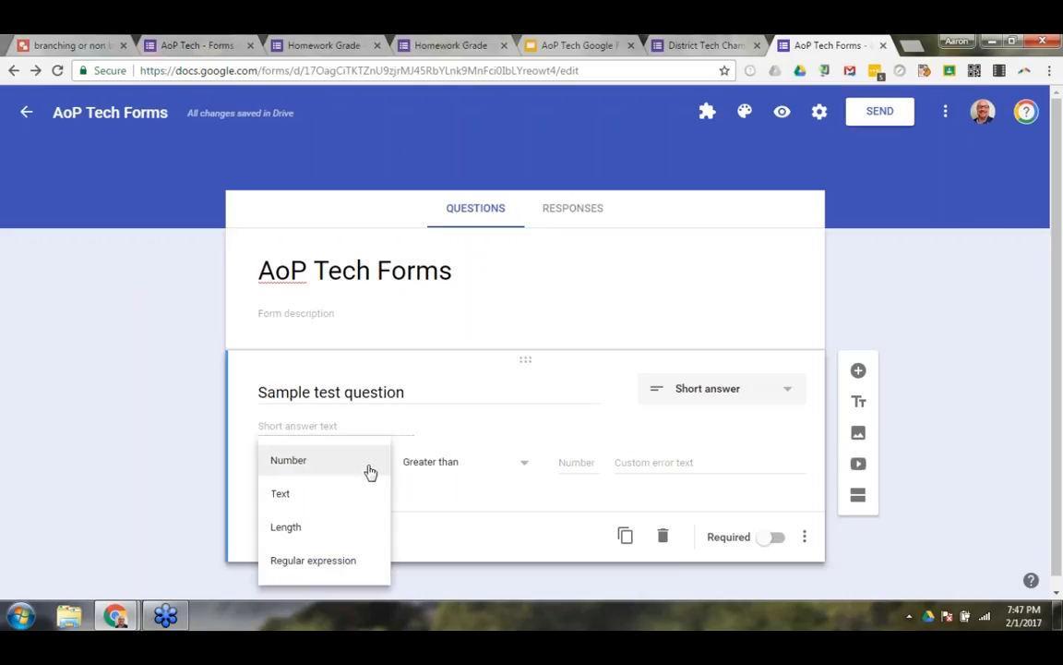
pyautogui.click(281, 495)
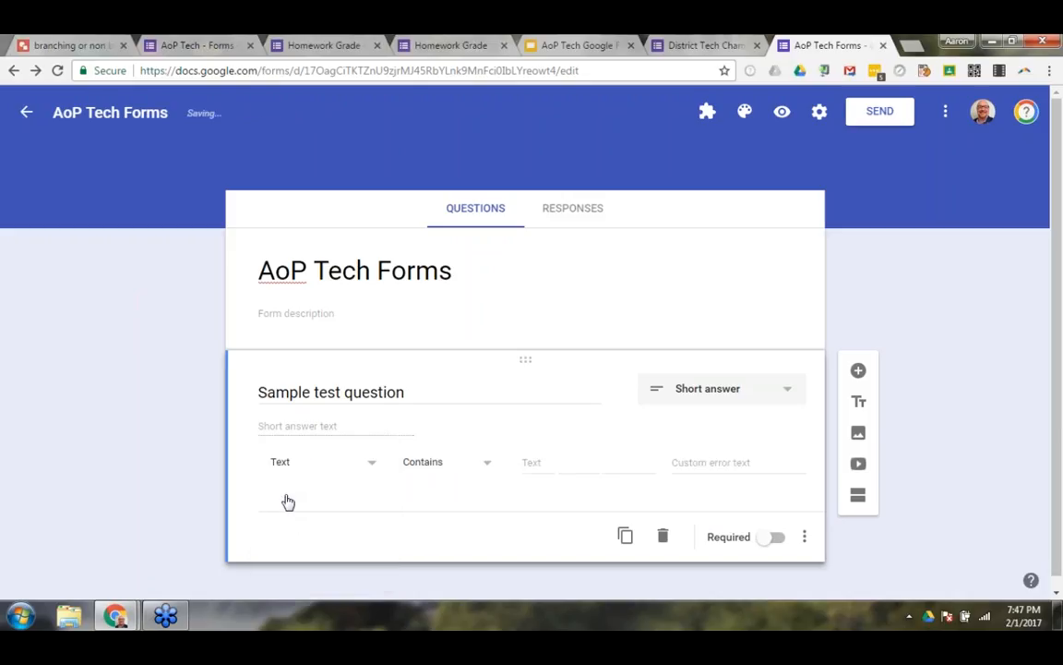
# Set the text validation to Email address and test it in the form preview with "dsfdsf" and a made-up e-mail address, discarding the answer.
pyautogui.click(458, 467)
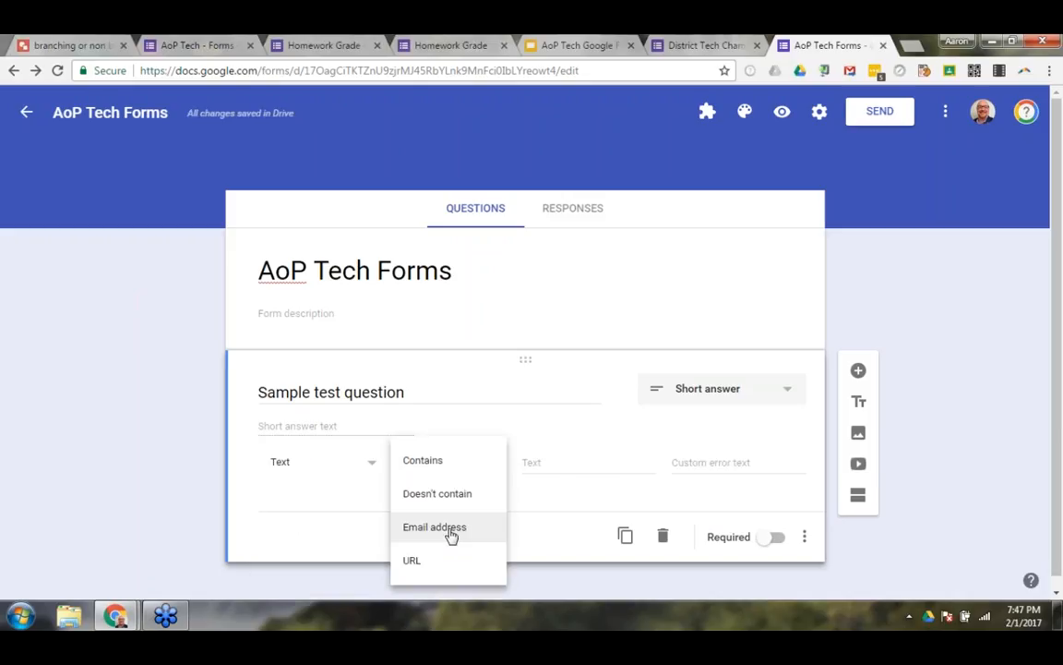
pyautogui.click(451, 535)
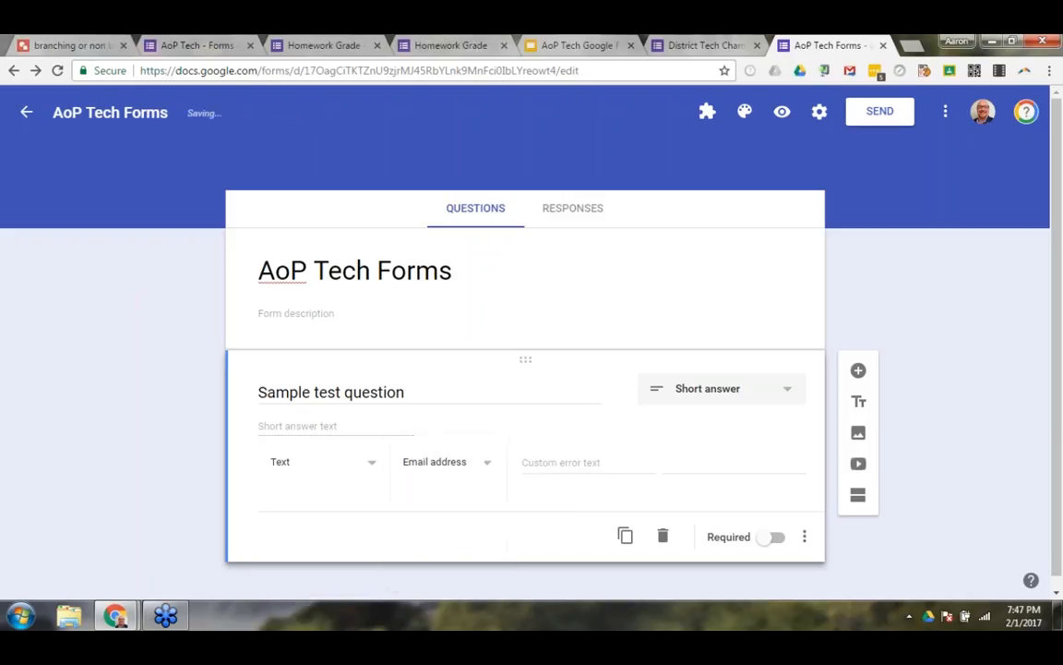
pyautogui.click(783, 113)
pyautogui.click(417, 370)
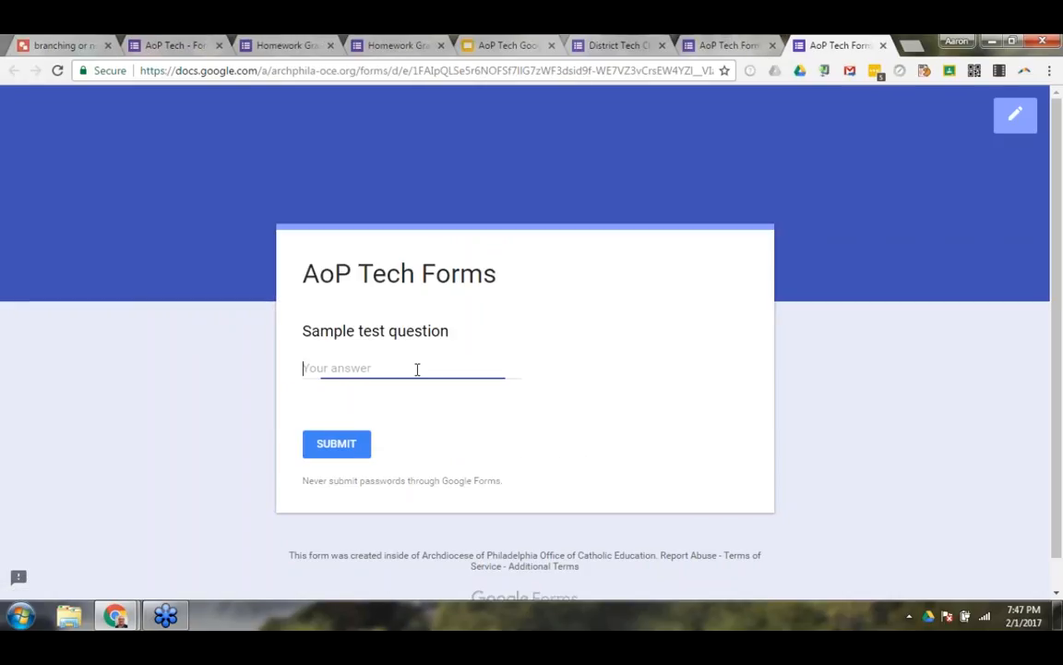
pyautogui.write('dsfdsf')
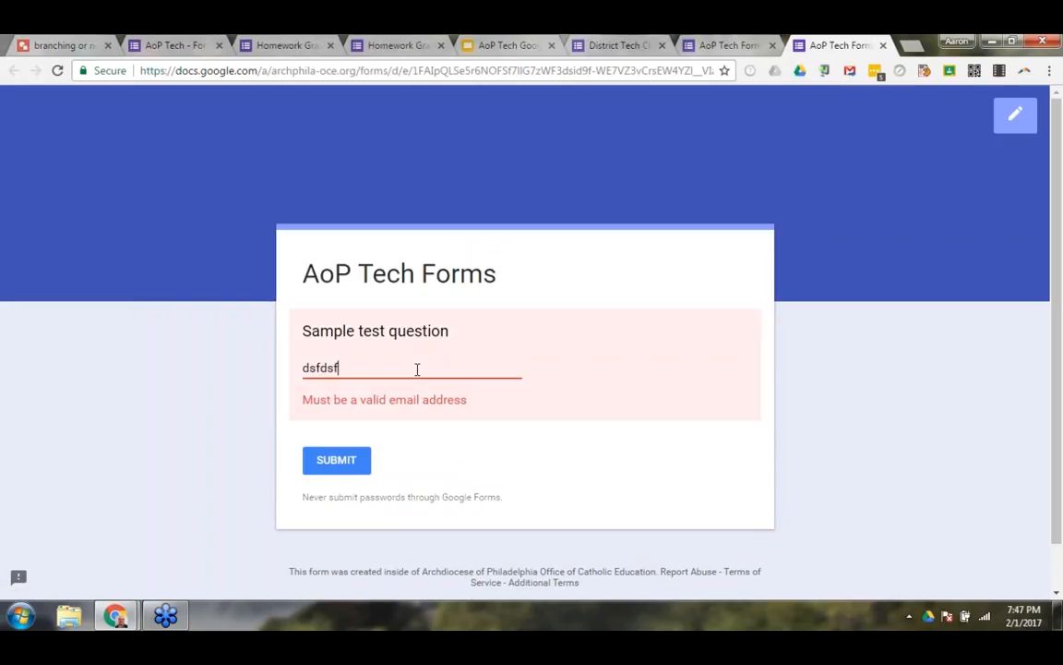
pyautogui.write('@asd.com')
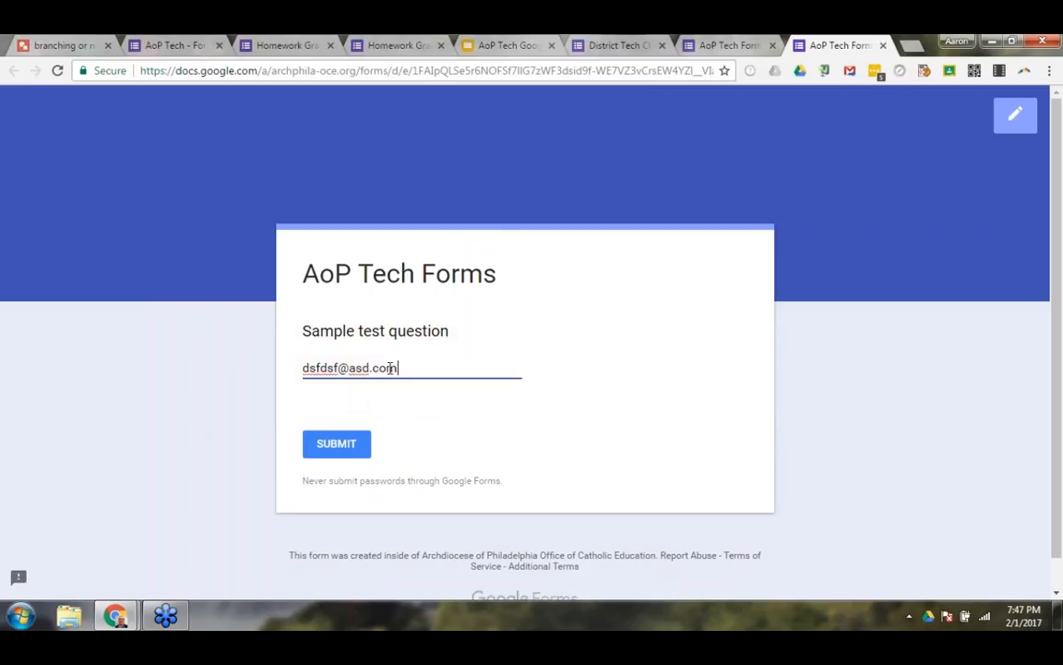
pyautogui.moveTo(395, 367); pyautogui.dragTo(279, 367)
pyautogui.press('BackSpace')
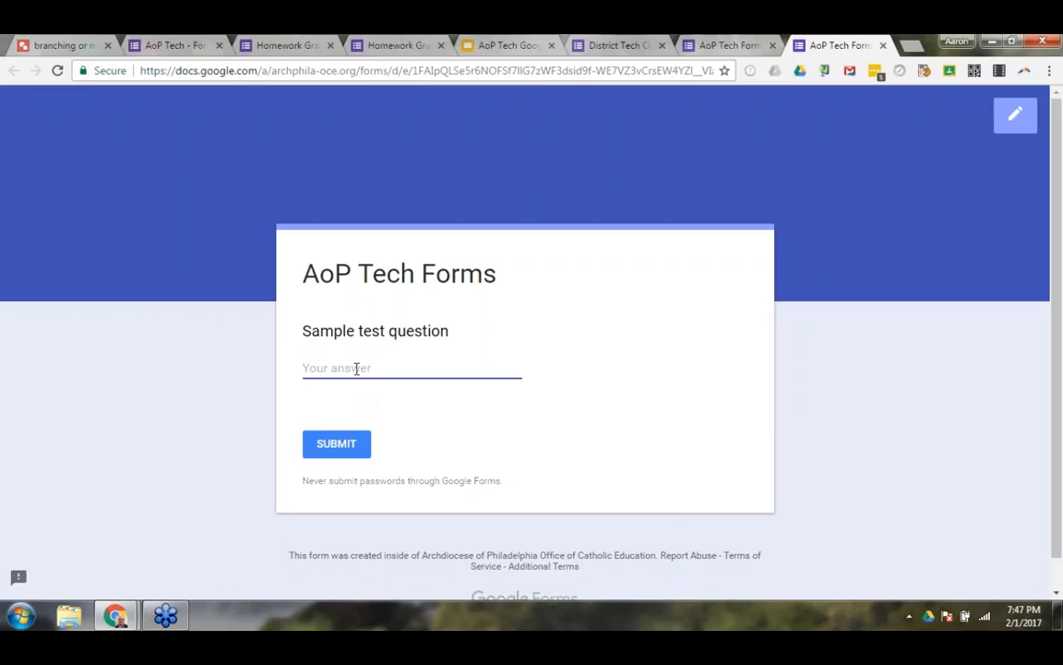
pyautogui.click(882, 46)
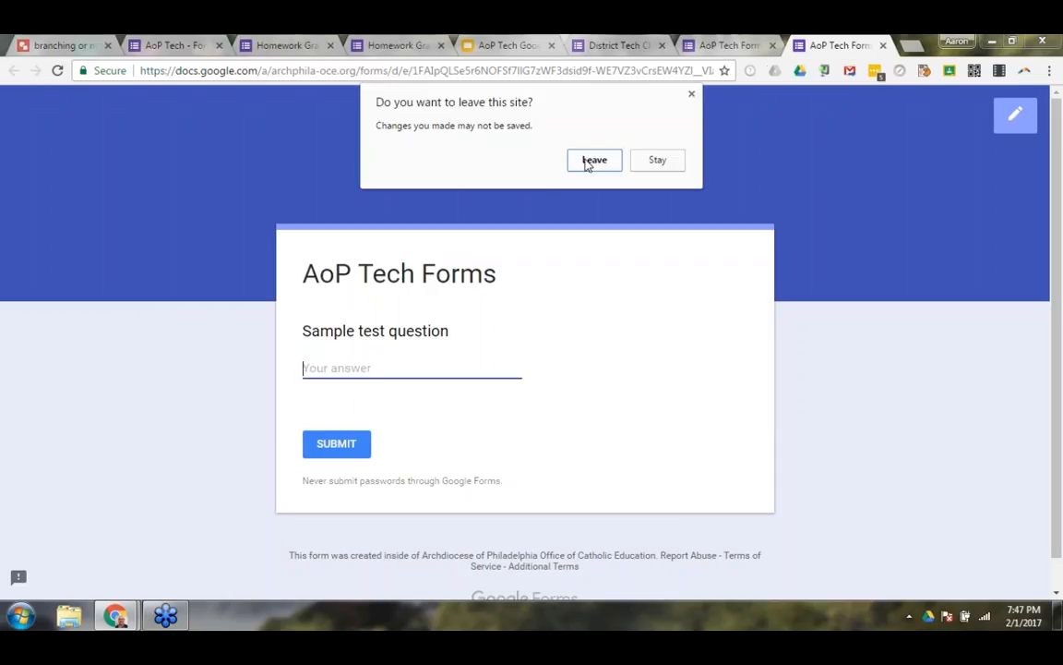
pyautogui.click(605, 163)
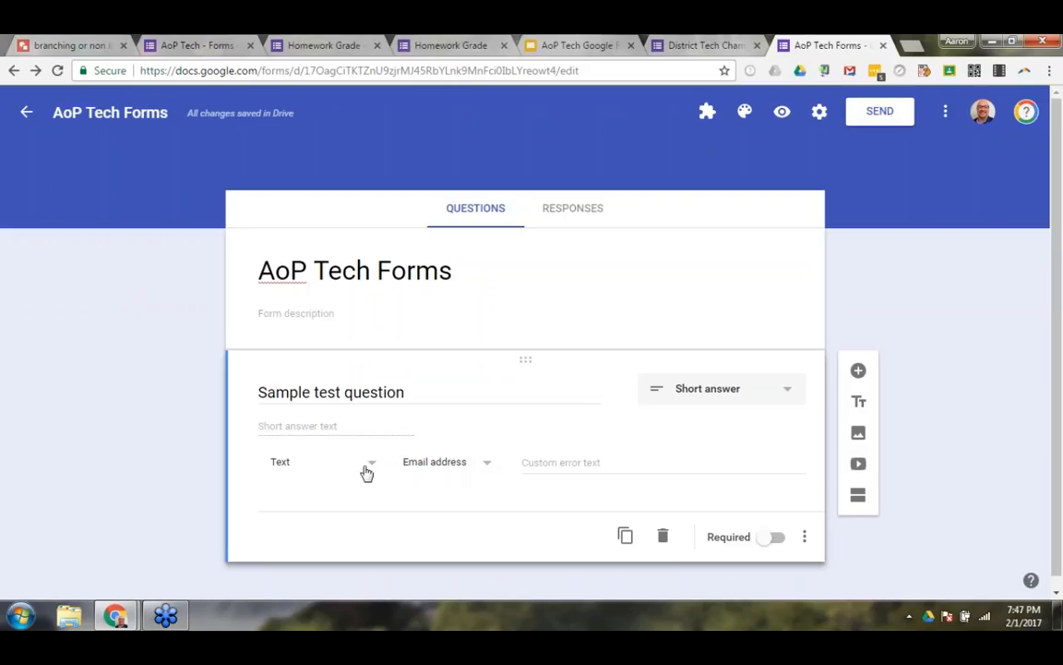
# Set the sample test question's text validation to Contains with the value "red", leaving the custom error text empty.
pyautogui.click(438, 464)
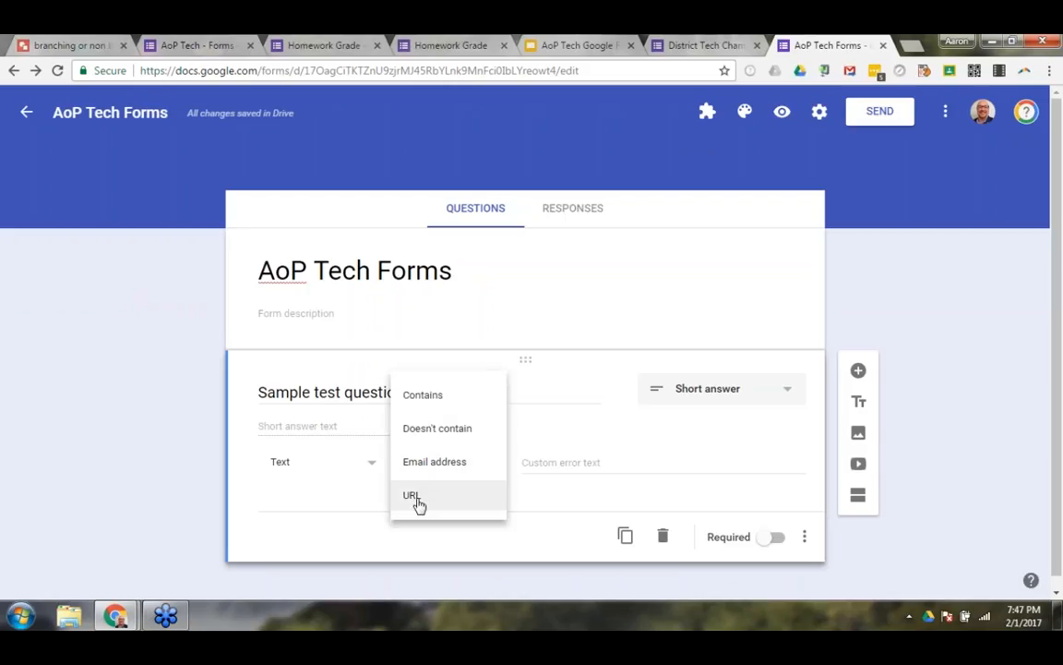
pyautogui.click(418, 397)
pyautogui.click(572, 464)
pyautogui.write('ted')
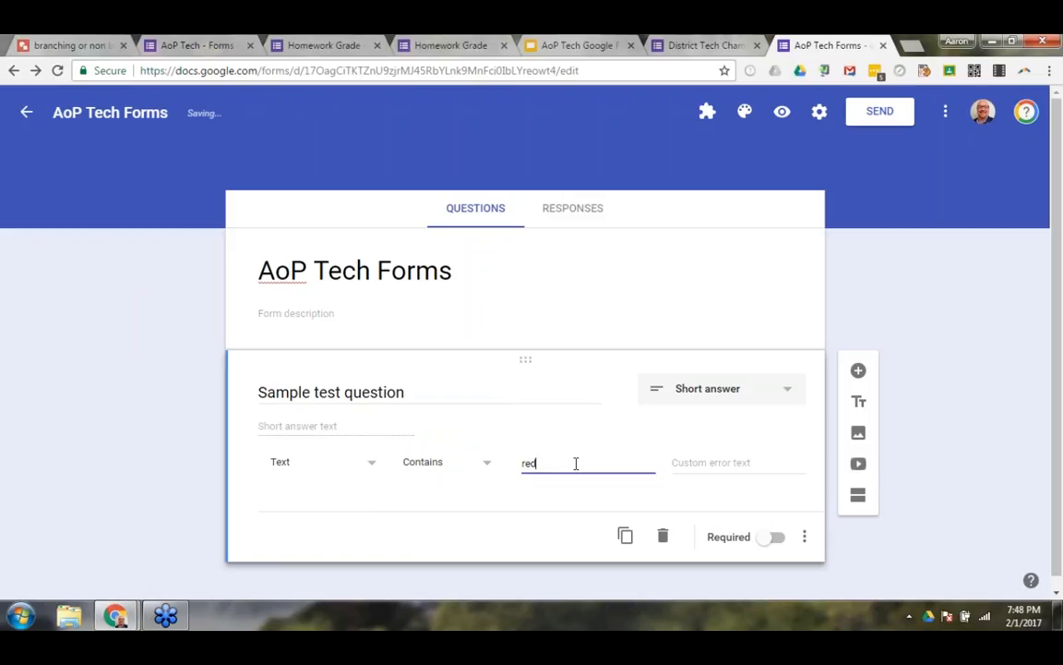
pyautogui.click(704, 462)
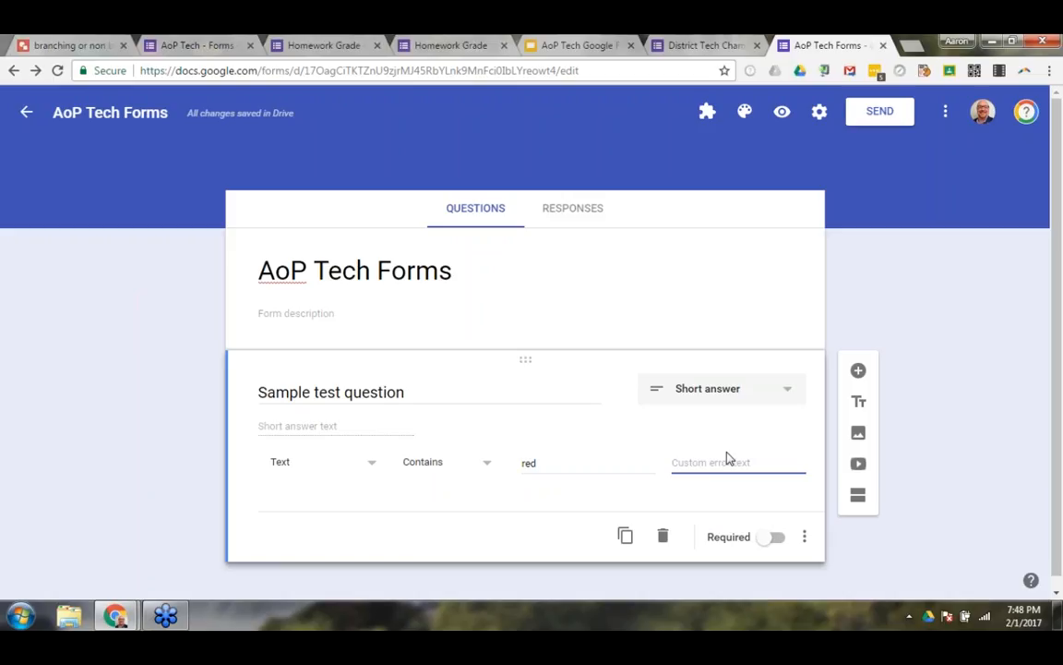
# Change the validation type to Number and view the available number conditions.
pyautogui.click(317, 478)
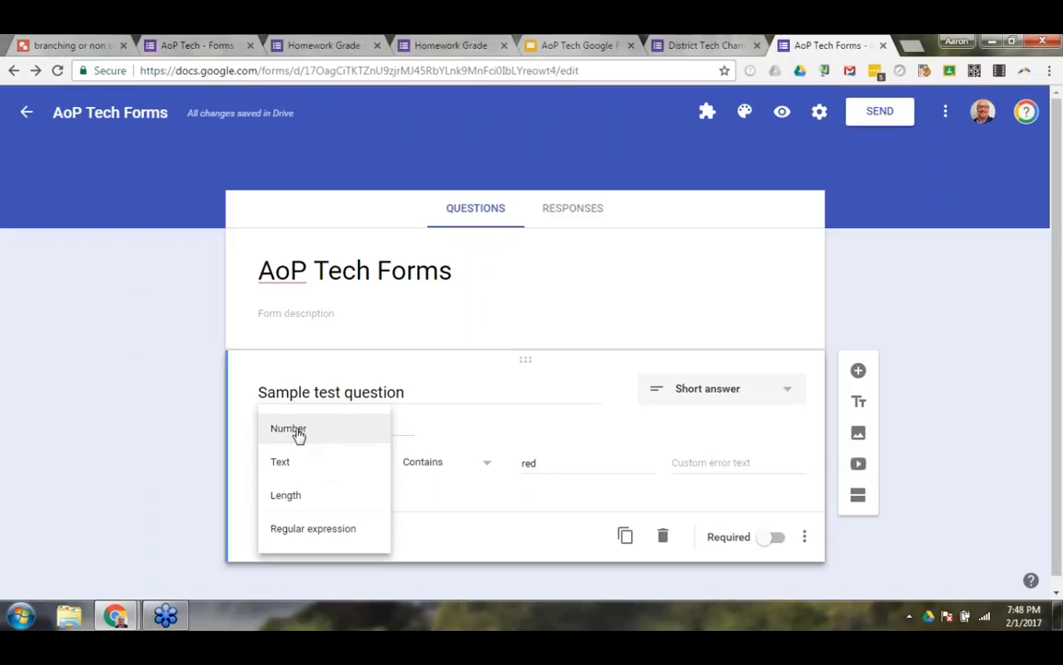
pyautogui.click(297, 433)
pyautogui.click(451, 470)
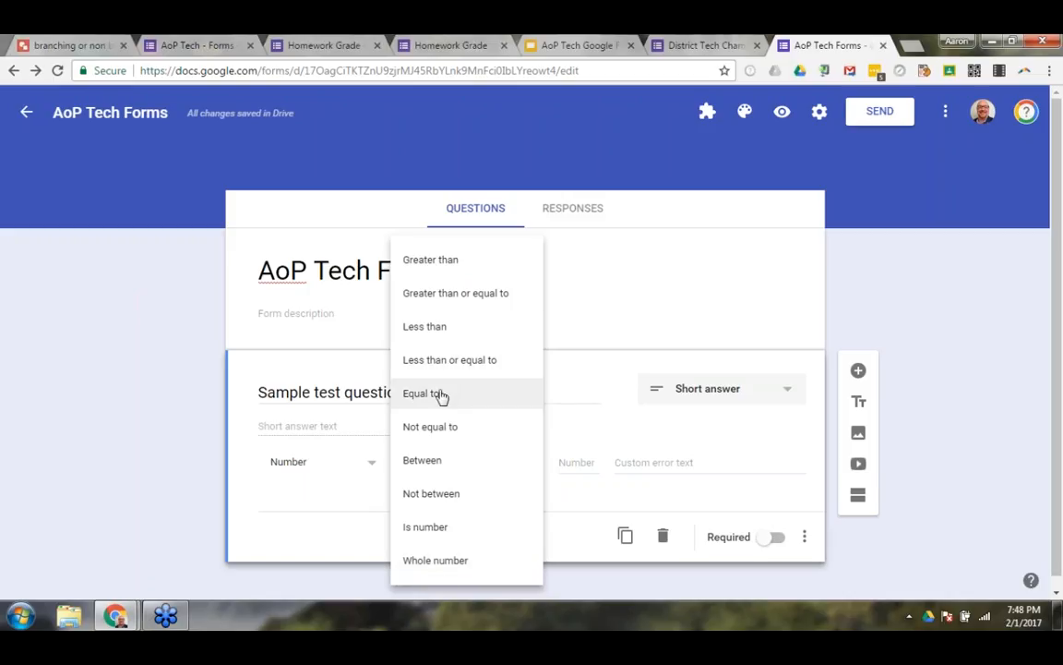
# Set the validation to Length with a minimum character count of 45 and the custom error text "Please add more".
pyautogui.click(367, 469)
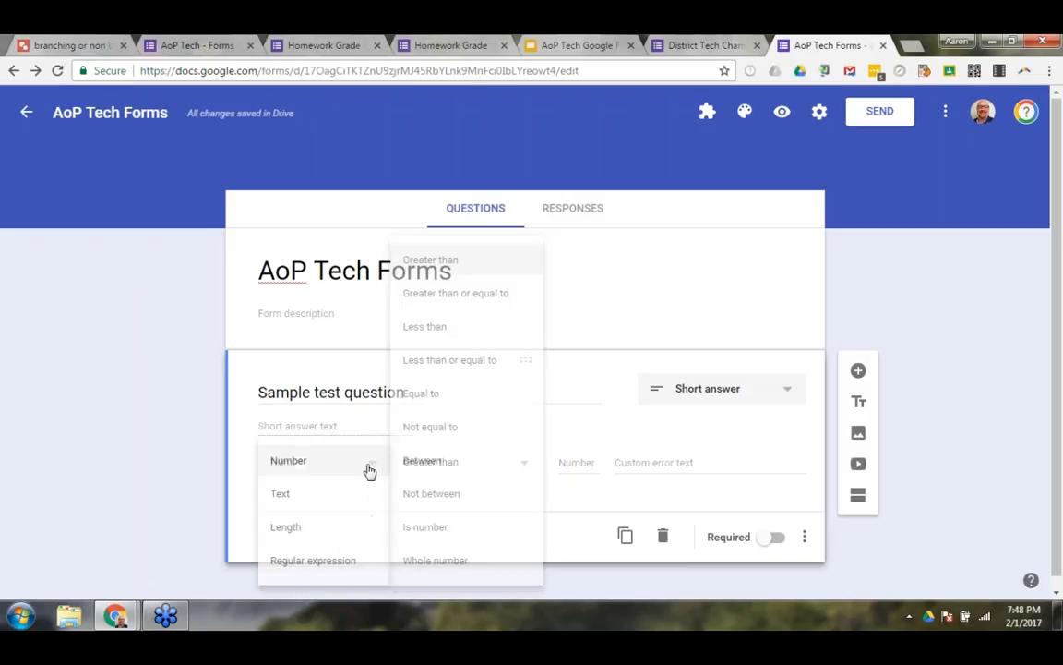
pyautogui.click(288, 528)
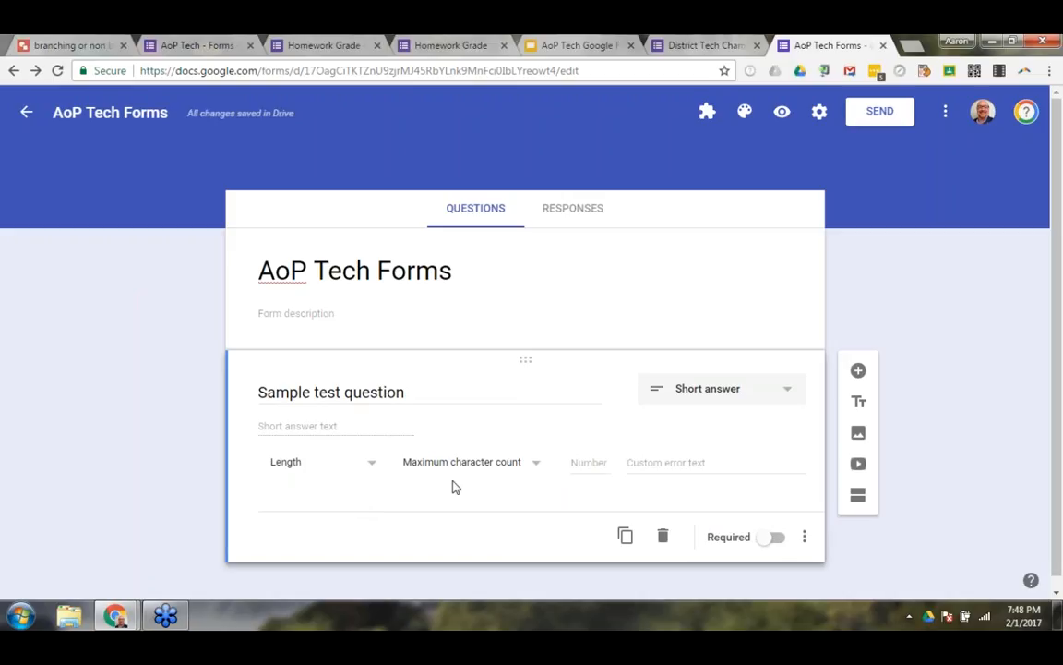
pyautogui.click(499, 471)
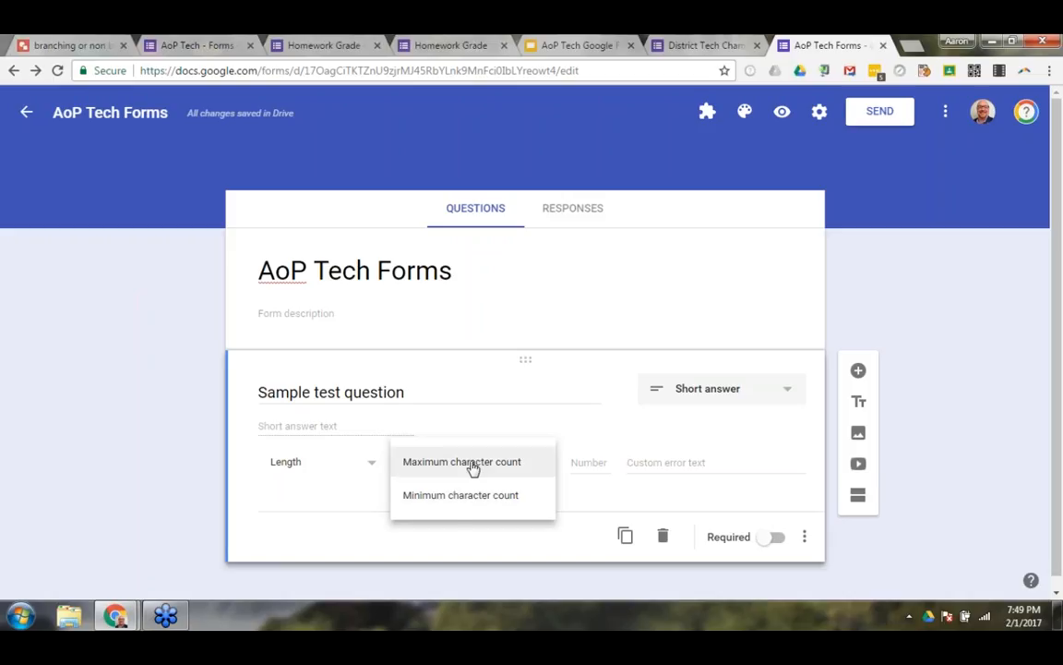
pyautogui.click(454, 502)
pyautogui.click(589, 461)
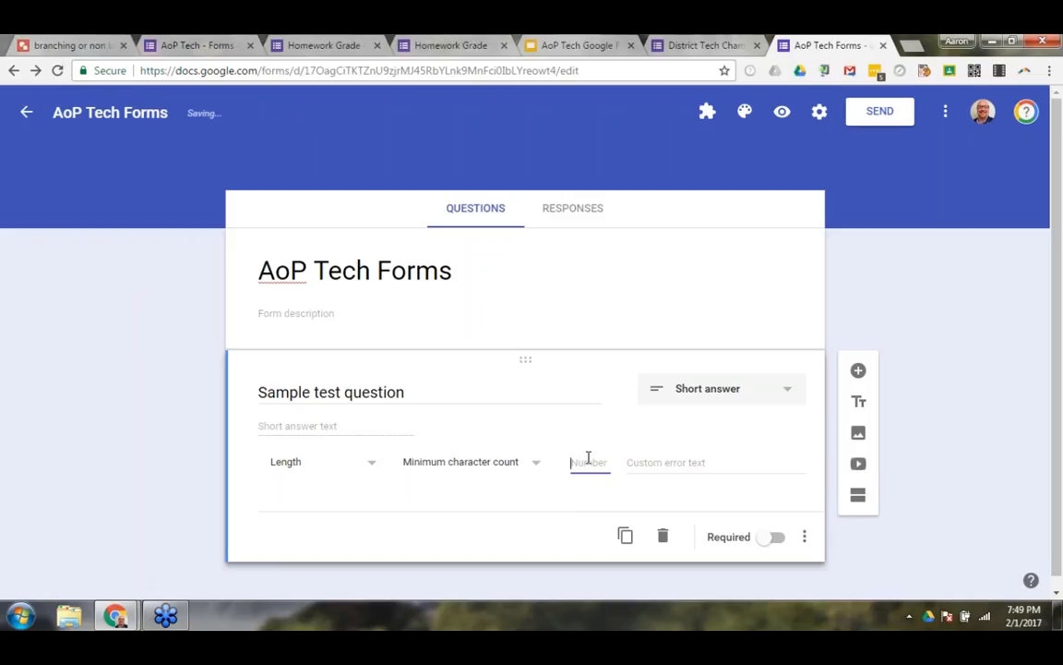
pyautogui.write('45')
pyautogui.click(667, 459)
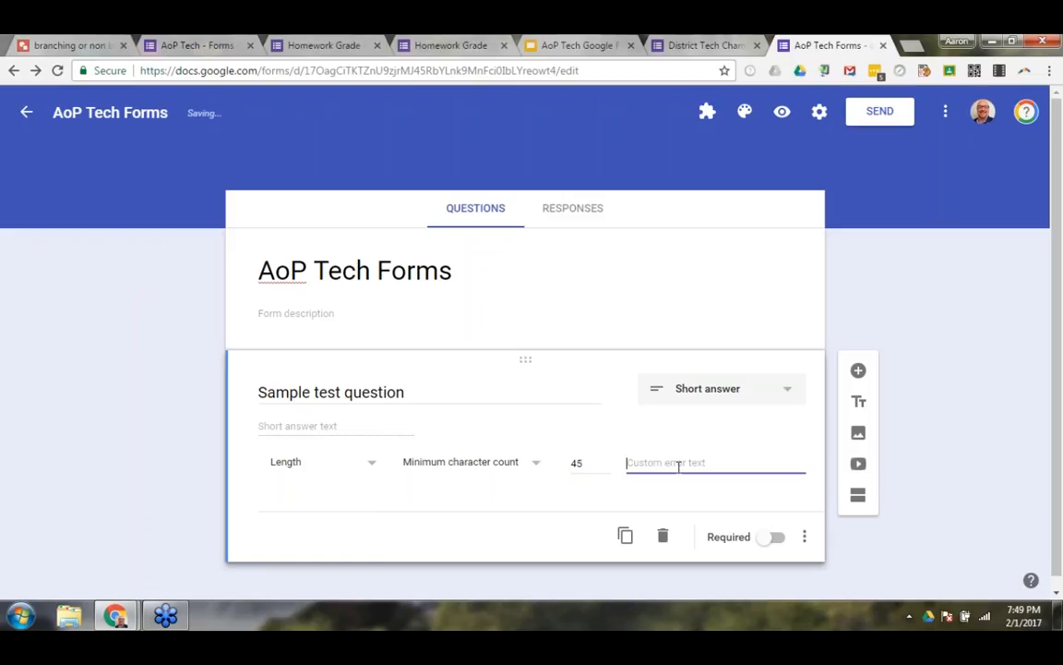
pyautogui.write('Please add more')
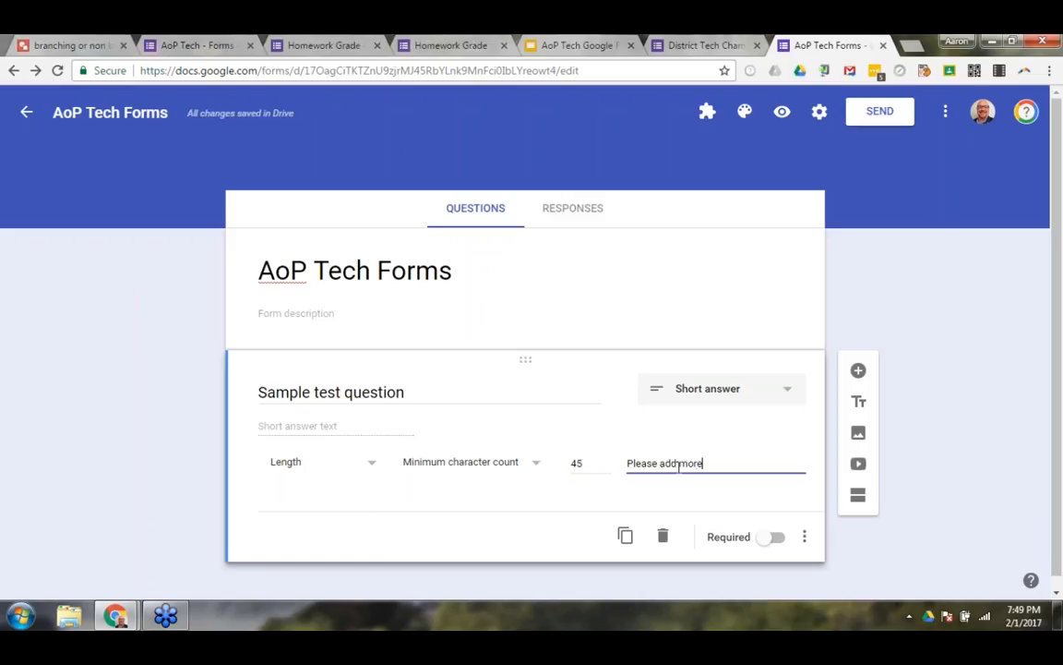
pyautogui.click(543, 530)
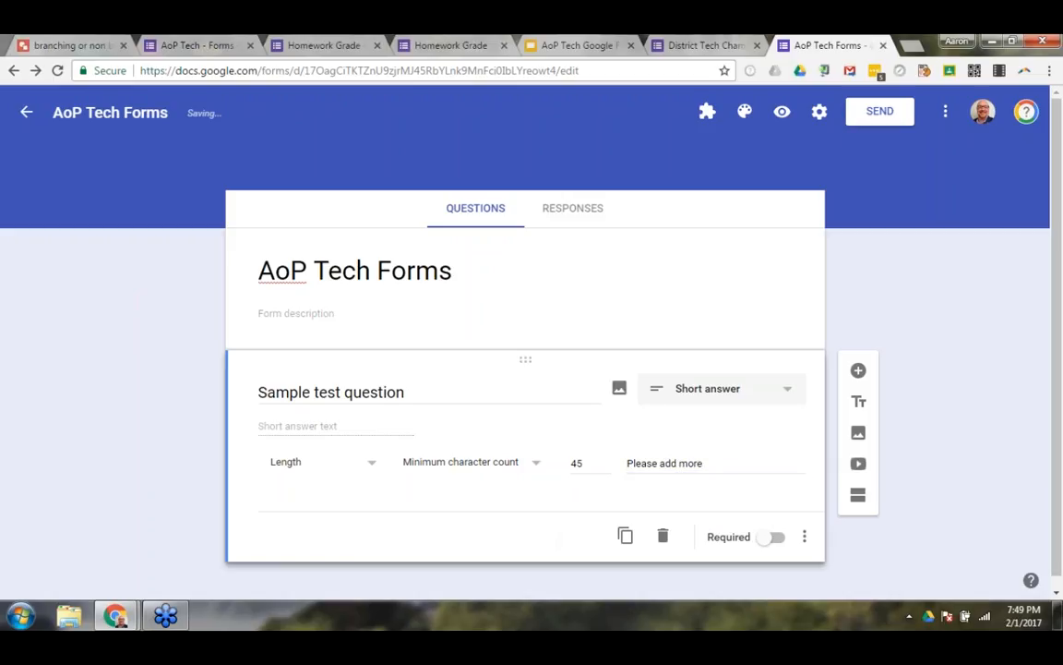
# Test the minimum character count in the form preview by lengthening a filler answer, and close the preview without submitting.
pyautogui.click(782, 110)
pyautogui.click(388, 367)
pyautogui.write('dfgd')
pyautogui.write('fgfdgdf')
pyautogui.write('gg fgggggg dfgdfgfgfgffgfgfg')
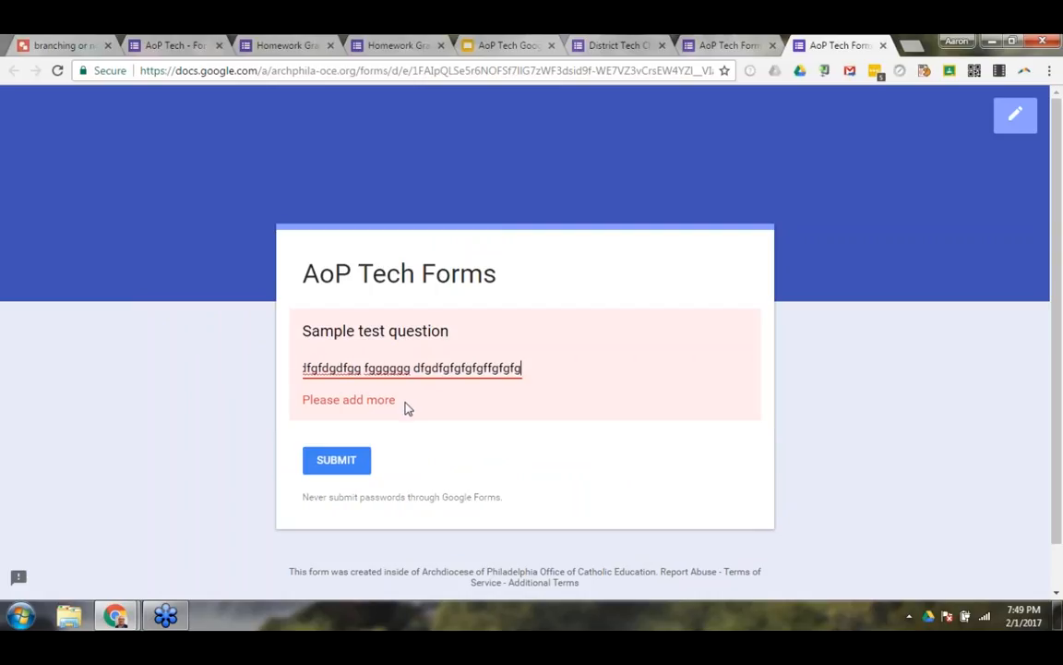
pyautogui.write('fgf')
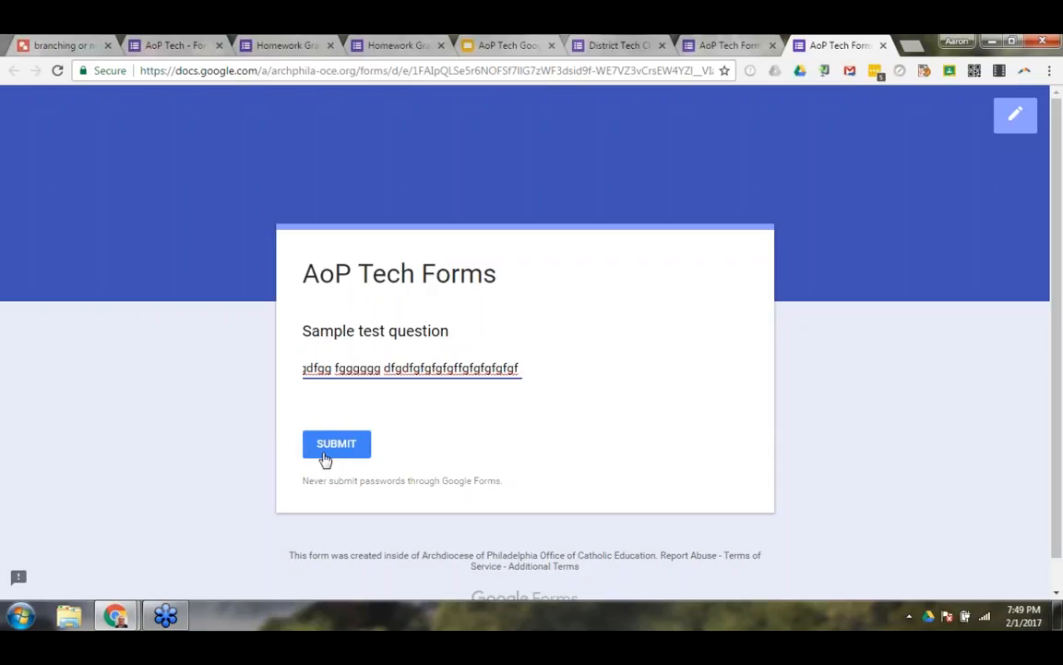
pyautogui.click(882, 46)
pyautogui.click(595, 163)
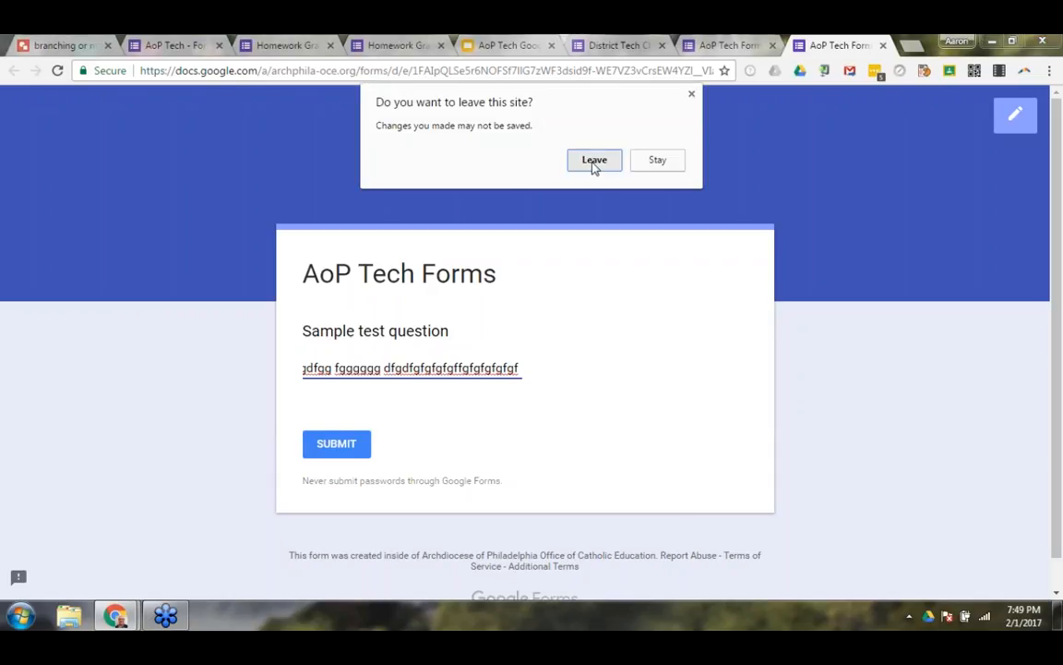
# Change the validation type to Regular expression and view its matching conditions and the list of validation types.
pyautogui.click(325, 464)
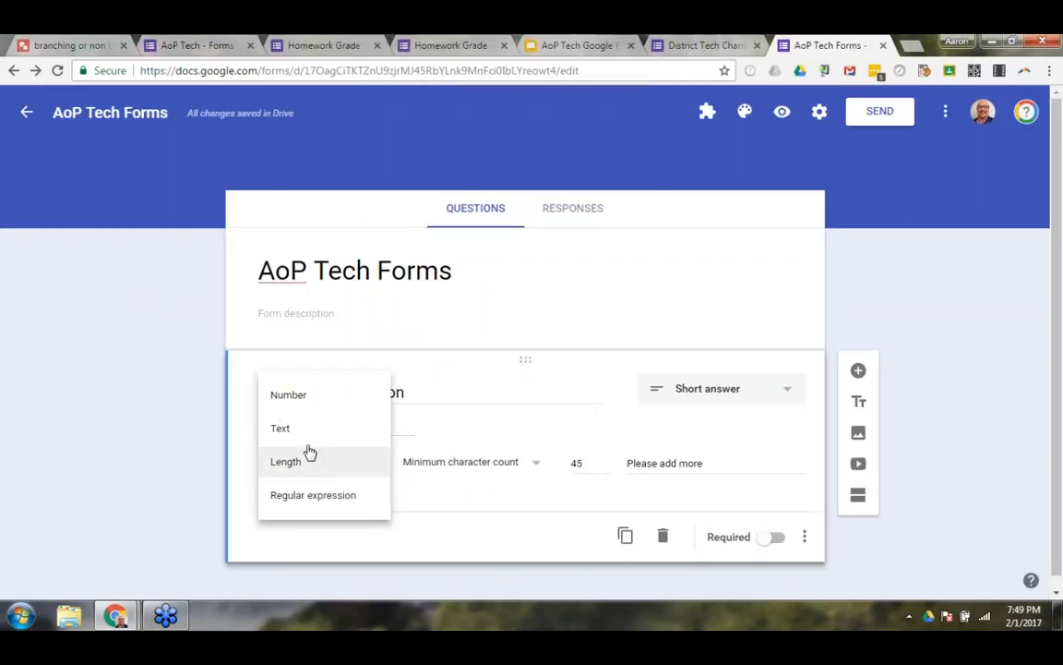
pyautogui.click(302, 499)
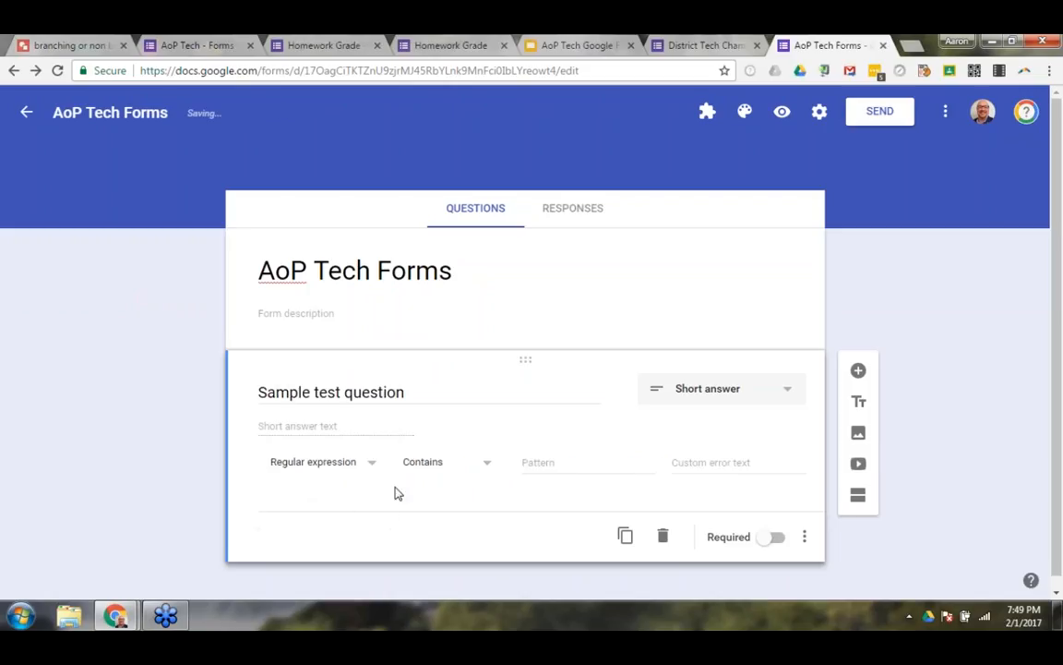
pyautogui.click(432, 469)
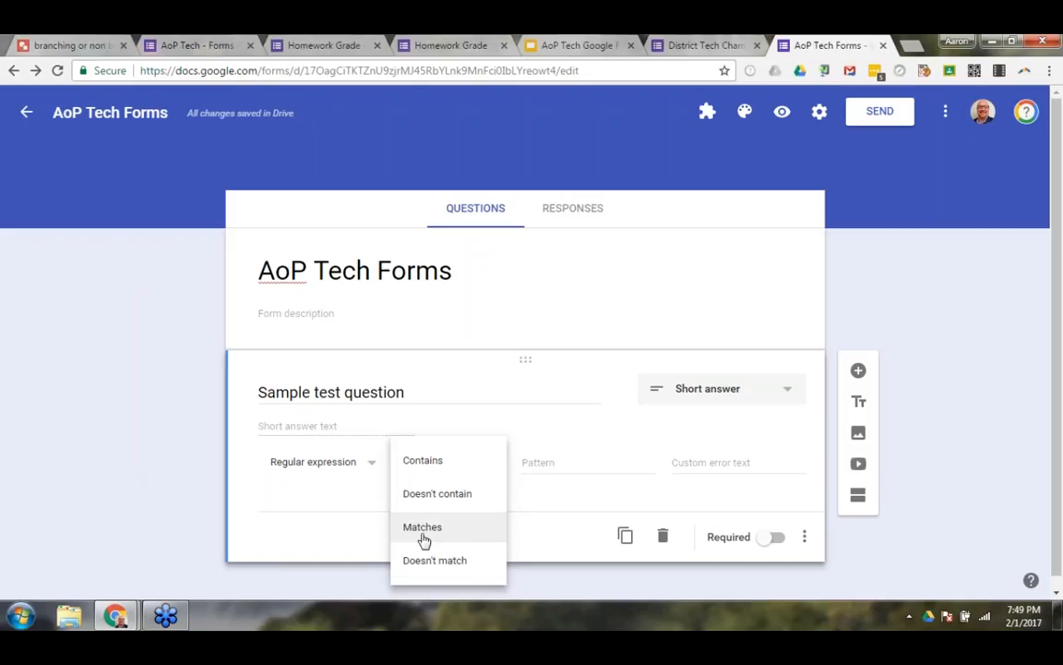
pyautogui.click(319, 466)
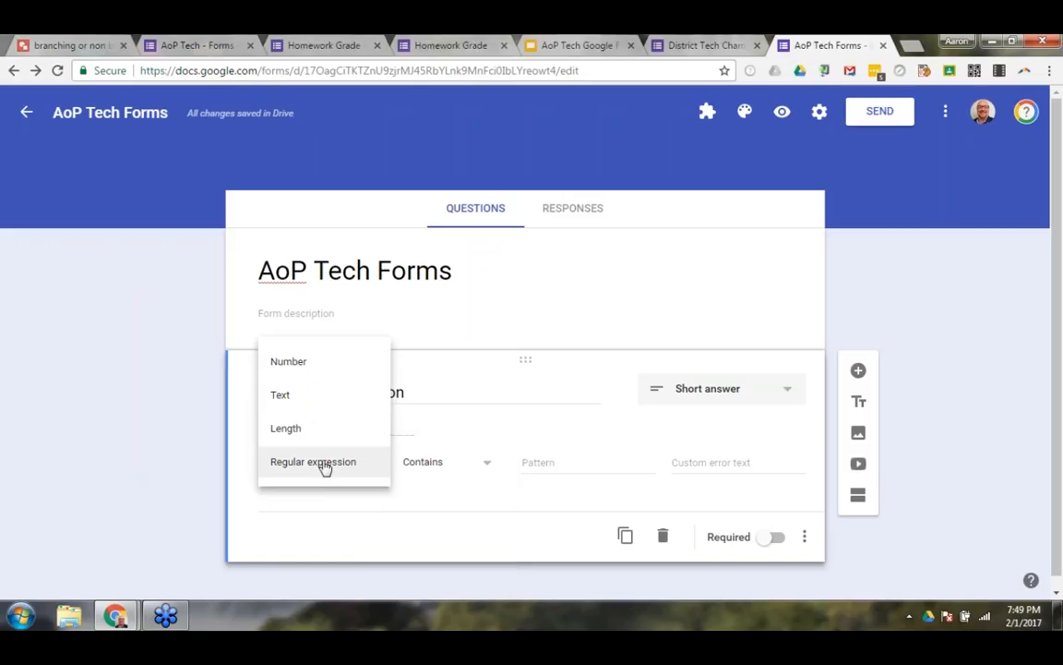
pyautogui.click(334, 527)
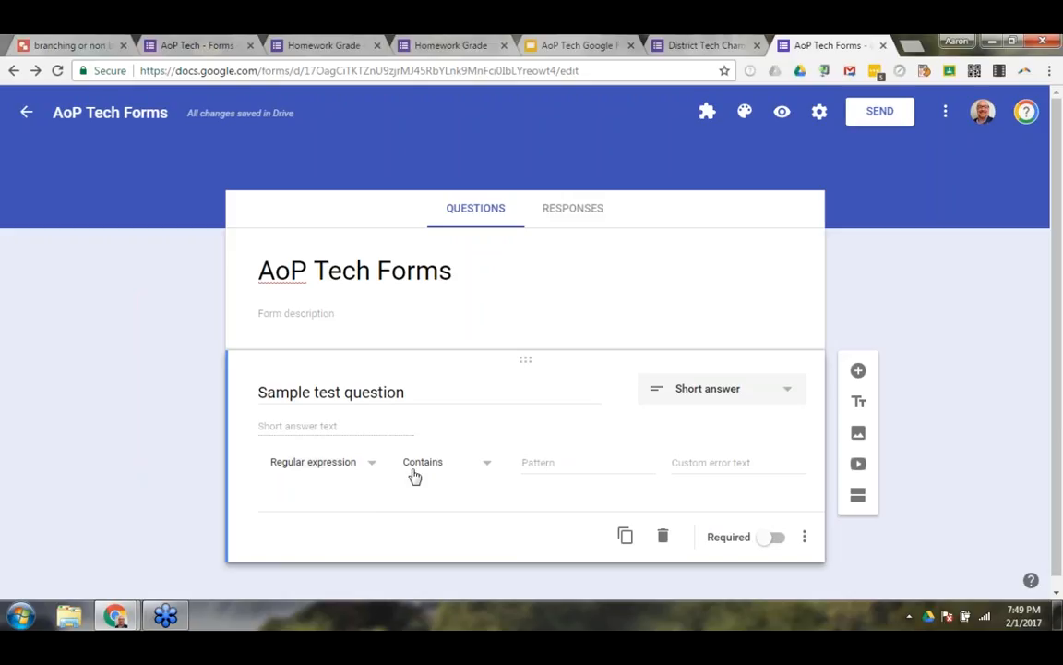
# Switch the question's Required setting on and back off, and change the question type to Paragraph.
pyautogui.click(767, 545)
pyautogui.click(781, 543)
pyautogui.click(788, 393)
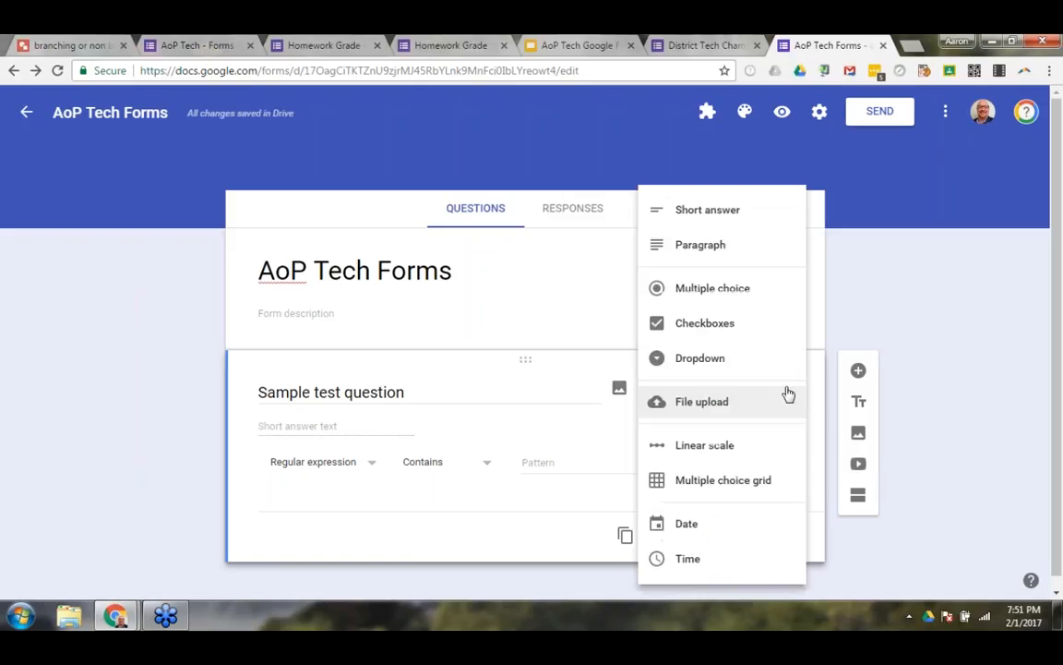
pyautogui.click(697, 246)
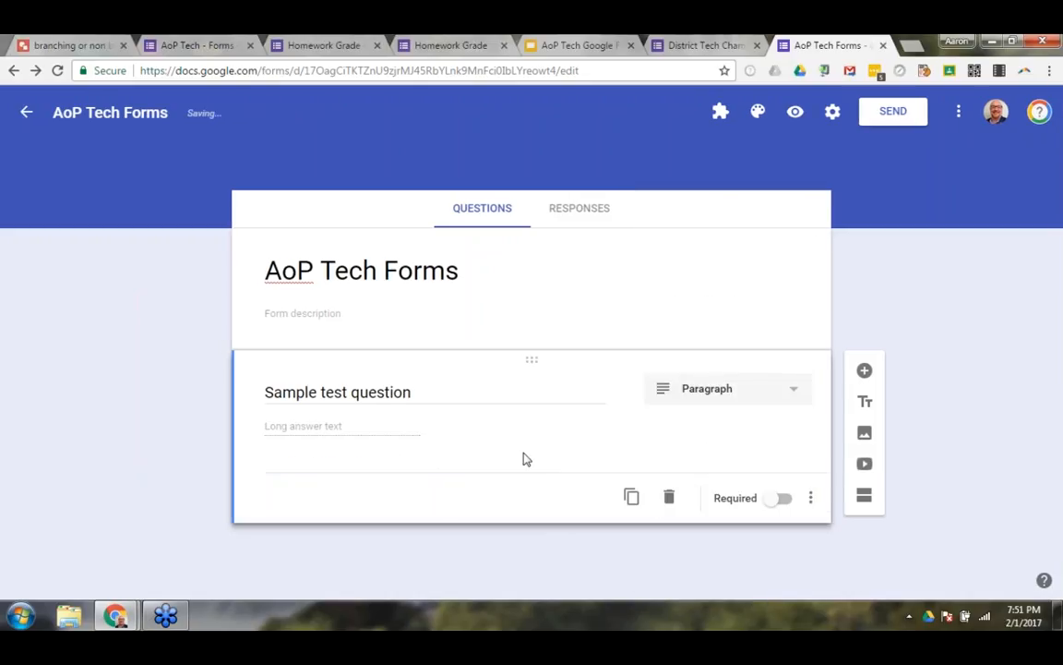
# Preview the form, examine how the paragraph answer field looks to respondents, and close the preview.
pyautogui.click(796, 112)
pyautogui.click(468, 362)
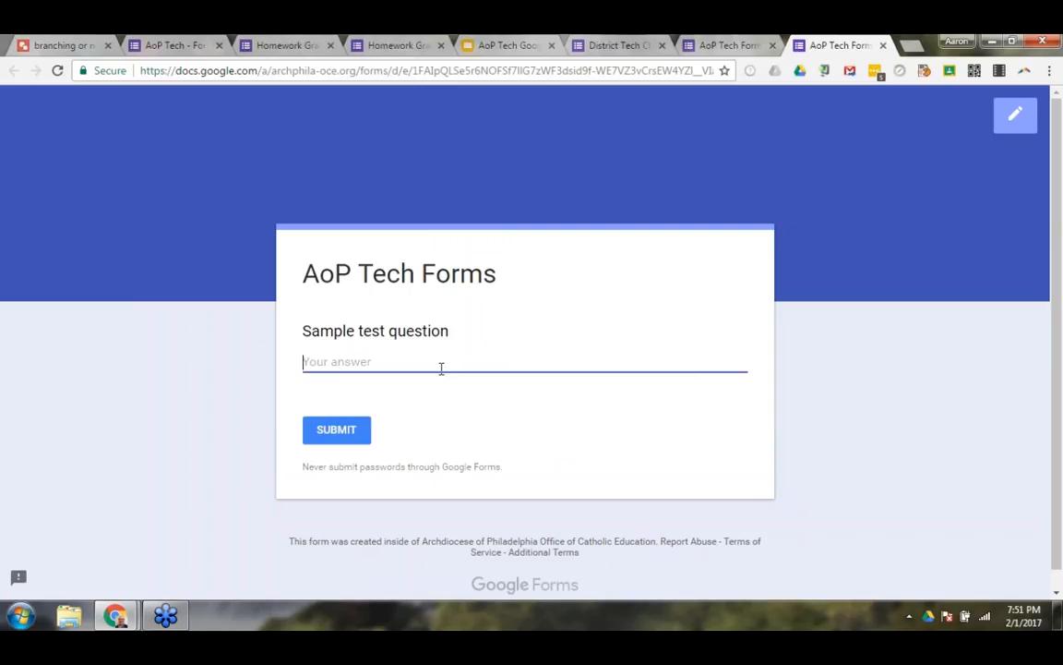
pyautogui.click(882, 45)
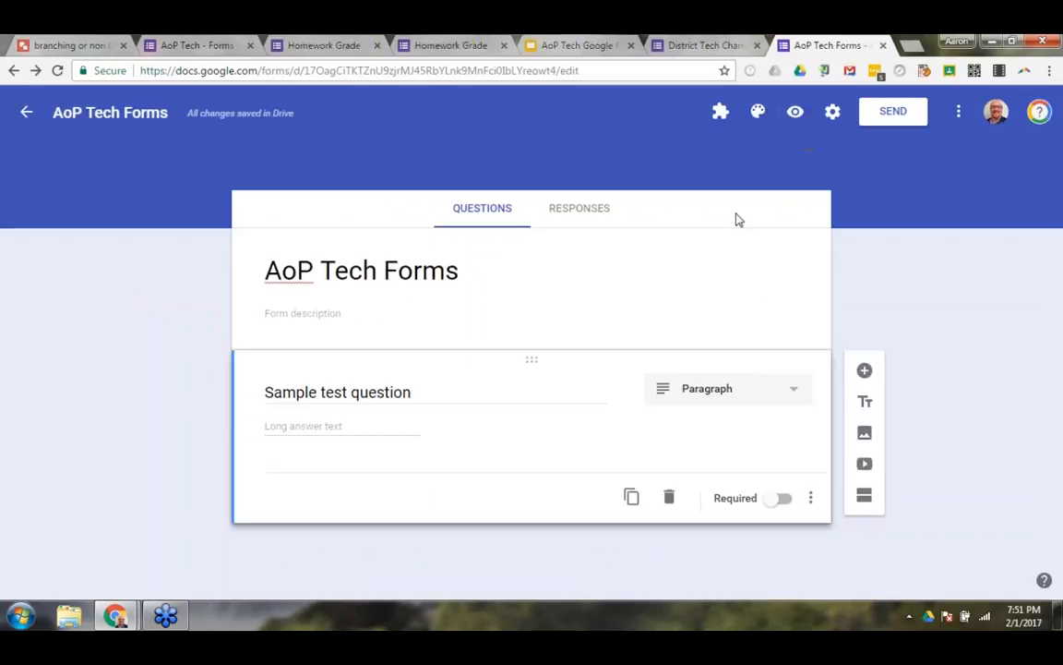
# Change the question type to Multiple choice and enter the answer options Blue, Red and Green plus an Other option.
pyautogui.click(793, 392)
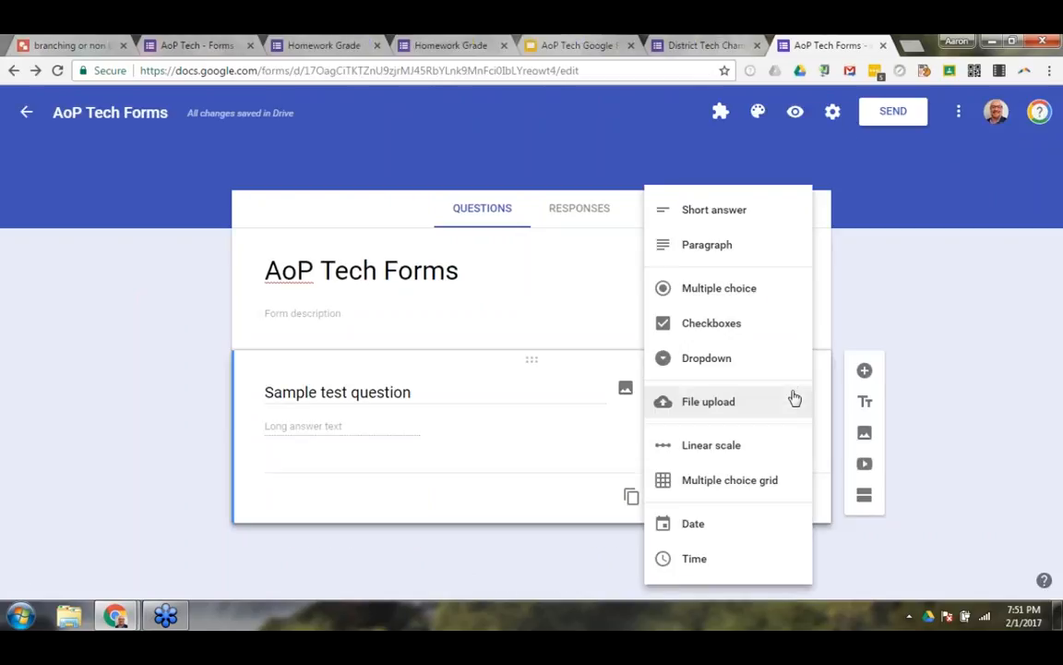
pyautogui.click(705, 290)
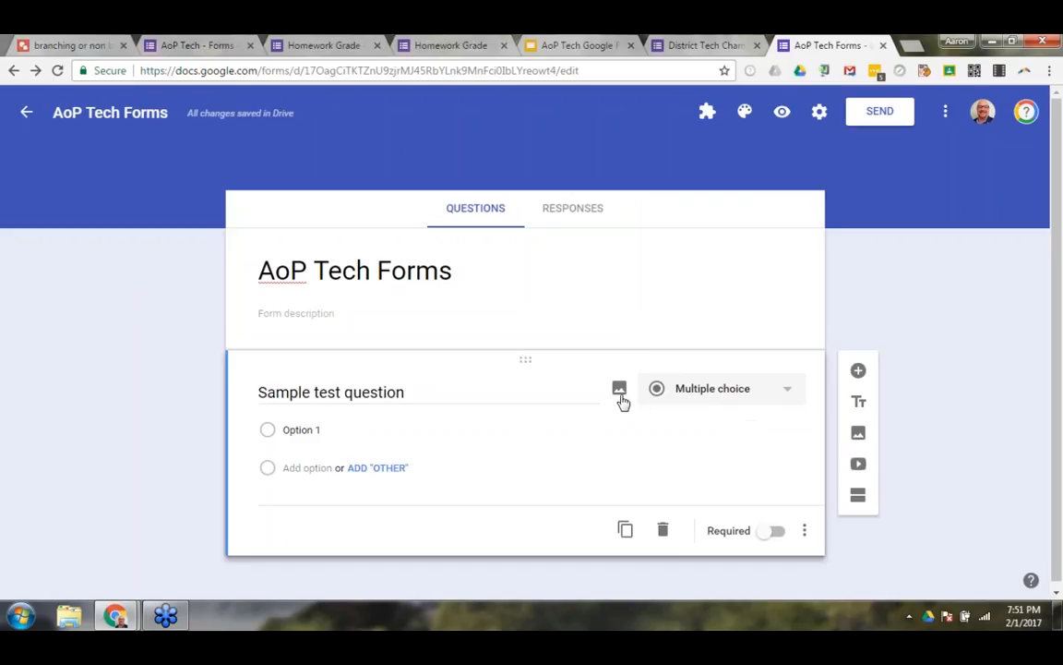
pyautogui.click(340, 430)
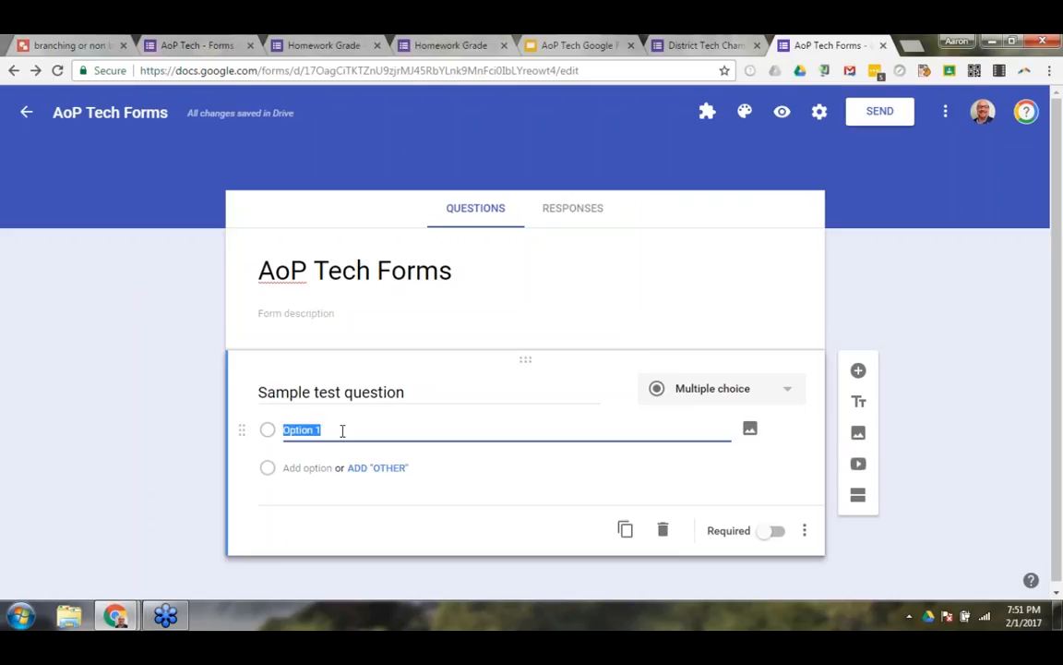
pyautogui.write('Blue')
pyautogui.press('Return')
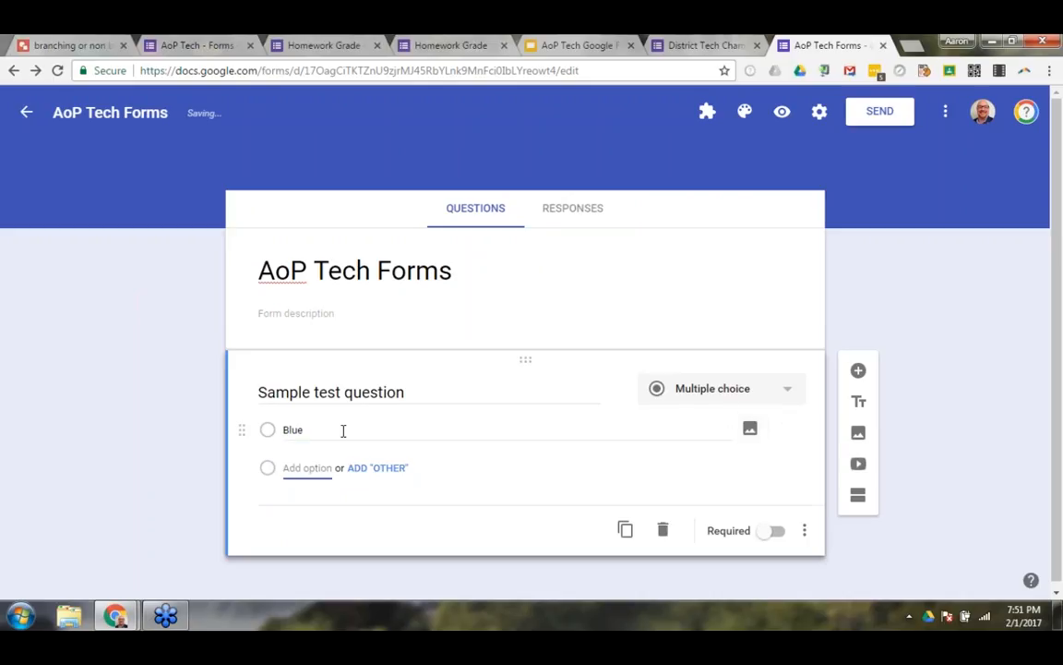
pyautogui.write('Red')
pyautogui.press('Tab')
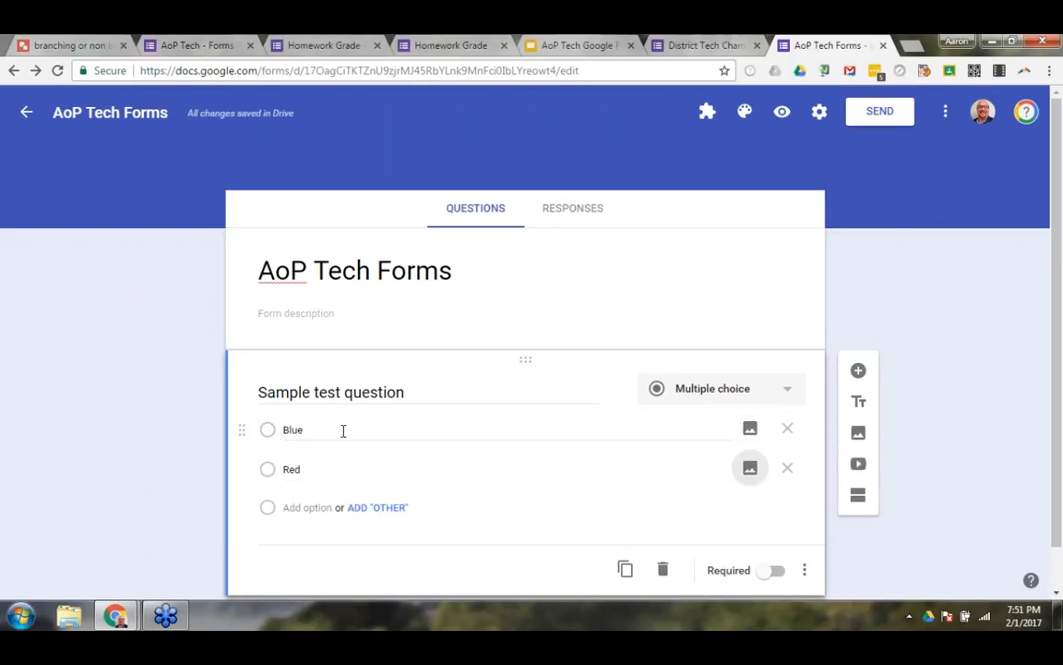
pyautogui.click(300, 508)
pyautogui.write('Green')
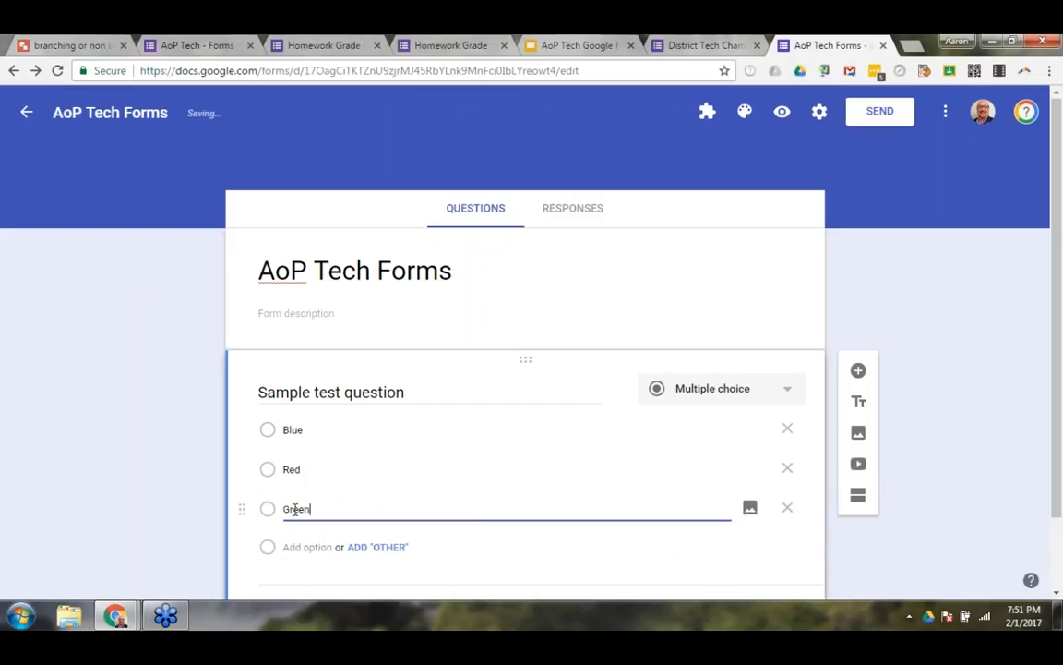
pyautogui.click(359, 550)
pyautogui.scroll(-1, 352, 553)
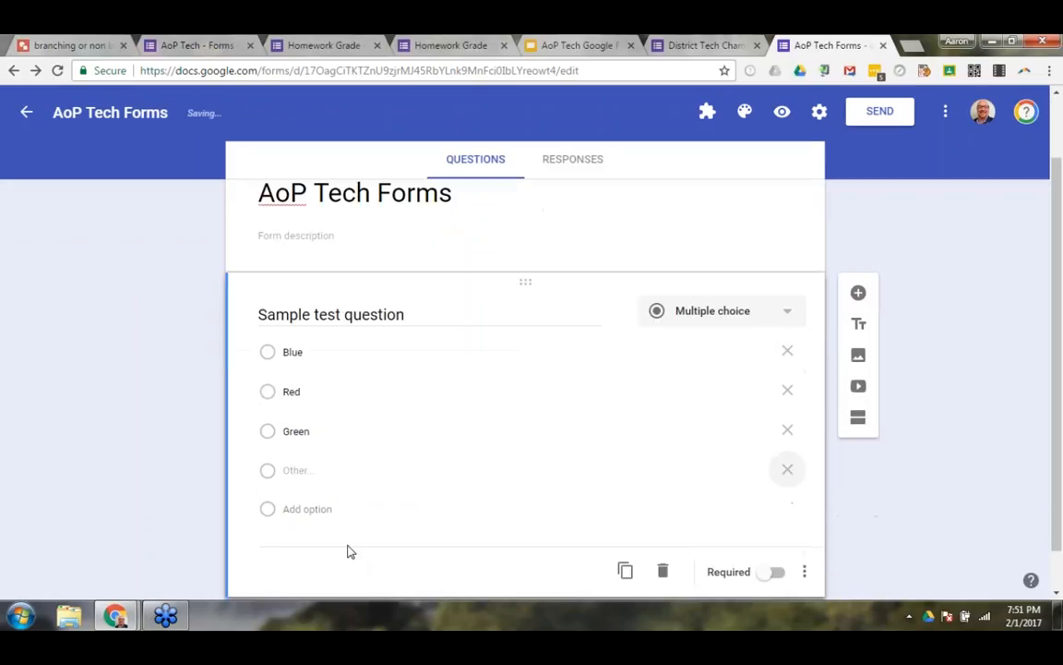
# Preview the form, try the multiple-choice answers including Other with the text "Pink", and close the preview without submitting.
pyautogui.click(782, 113)
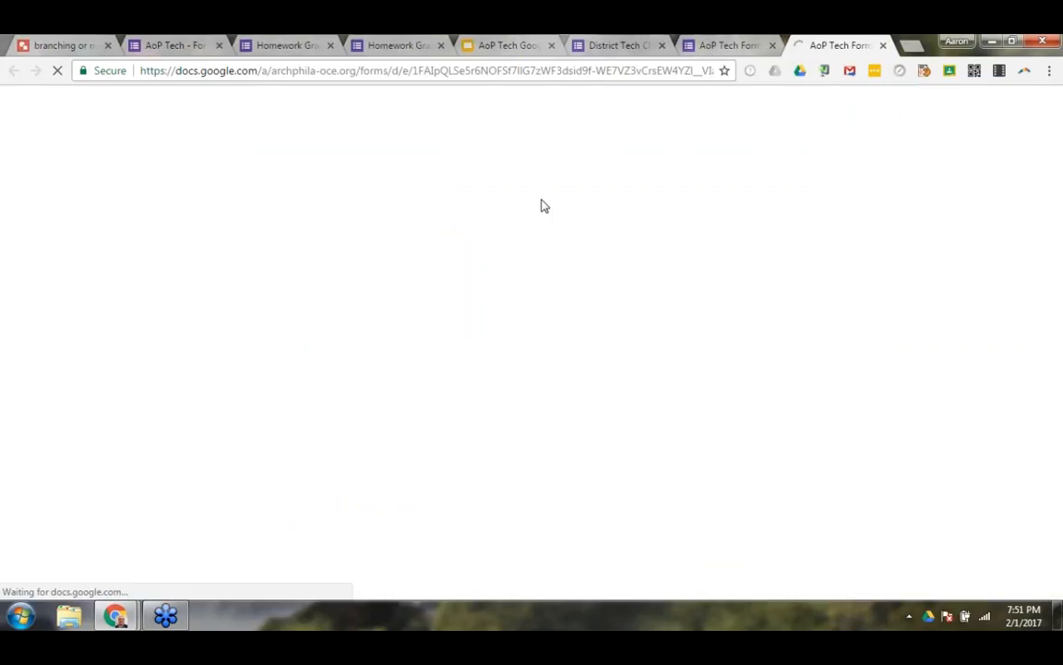
pyautogui.scroll(-1, 427, 307)
pyautogui.click(311, 285)
pyautogui.click(311, 347)
pyautogui.click(310, 380)
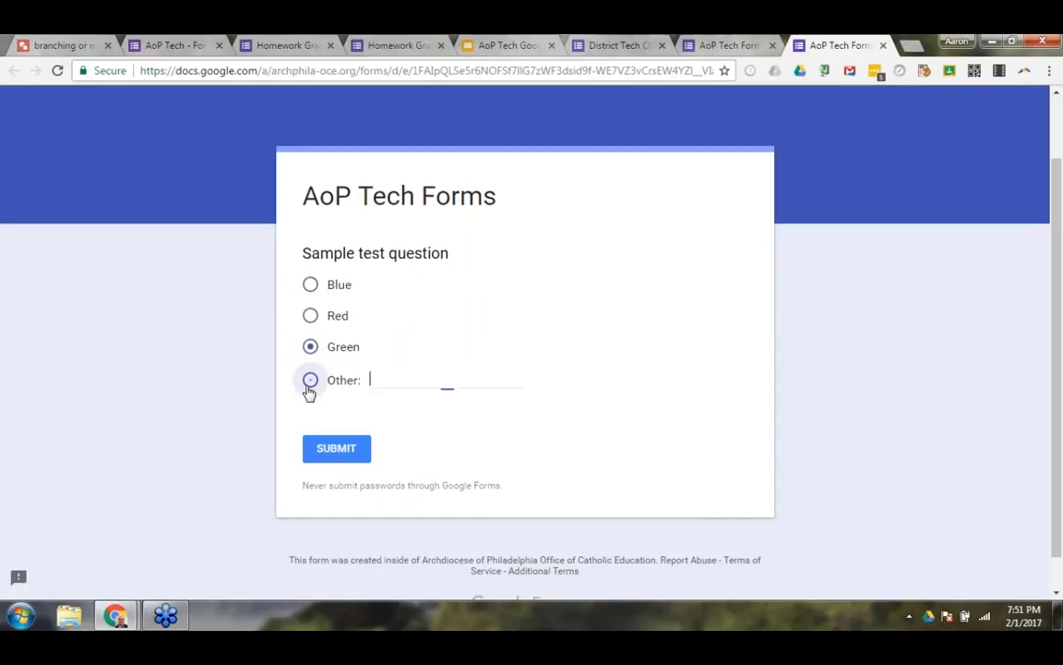
pyautogui.write('P')
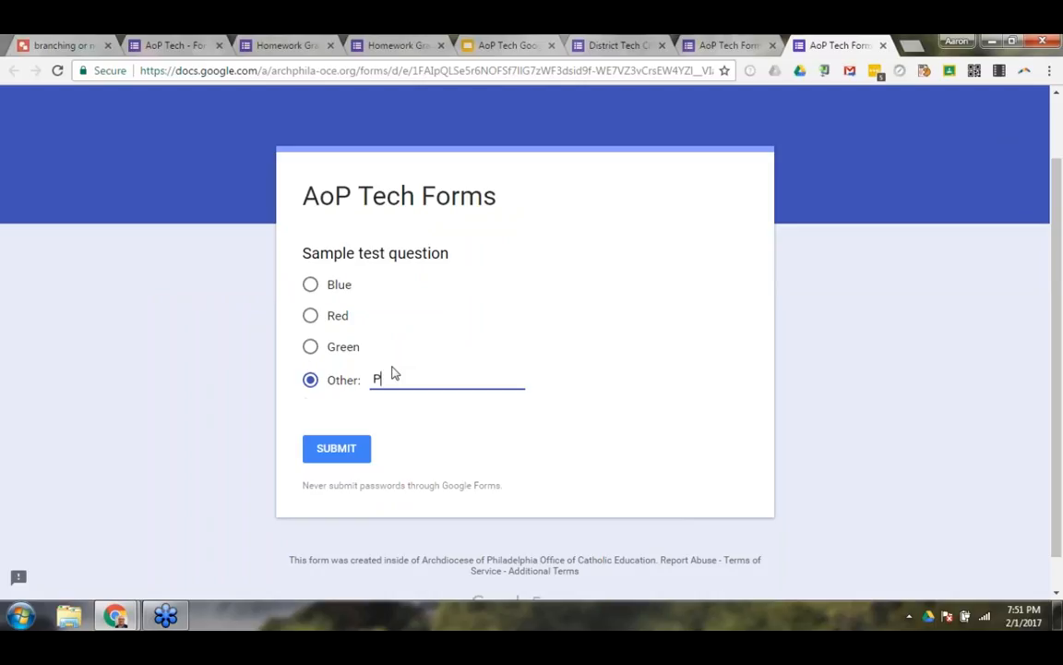
pyautogui.press('BackSpace')
pyautogui.write('Pink')
pyautogui.click(882, 45)
pyautogui.click(593, 161)
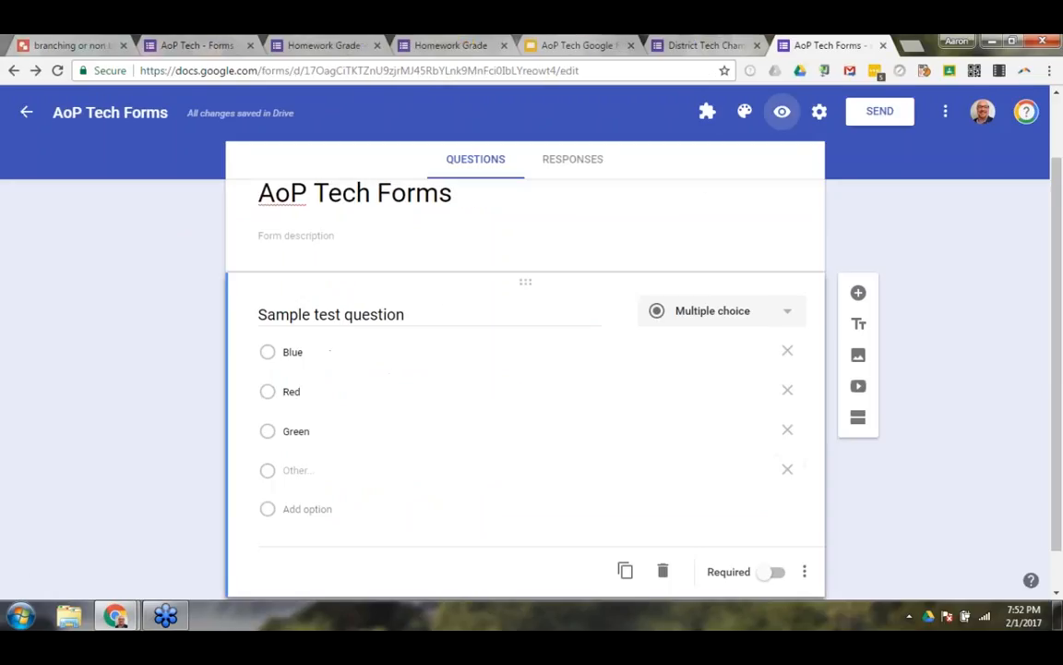
# Go to the Google Forms home page in a new browser tab and open the existing form "Carroll PD Forms".
pyautogui.moveTo(770, 343)
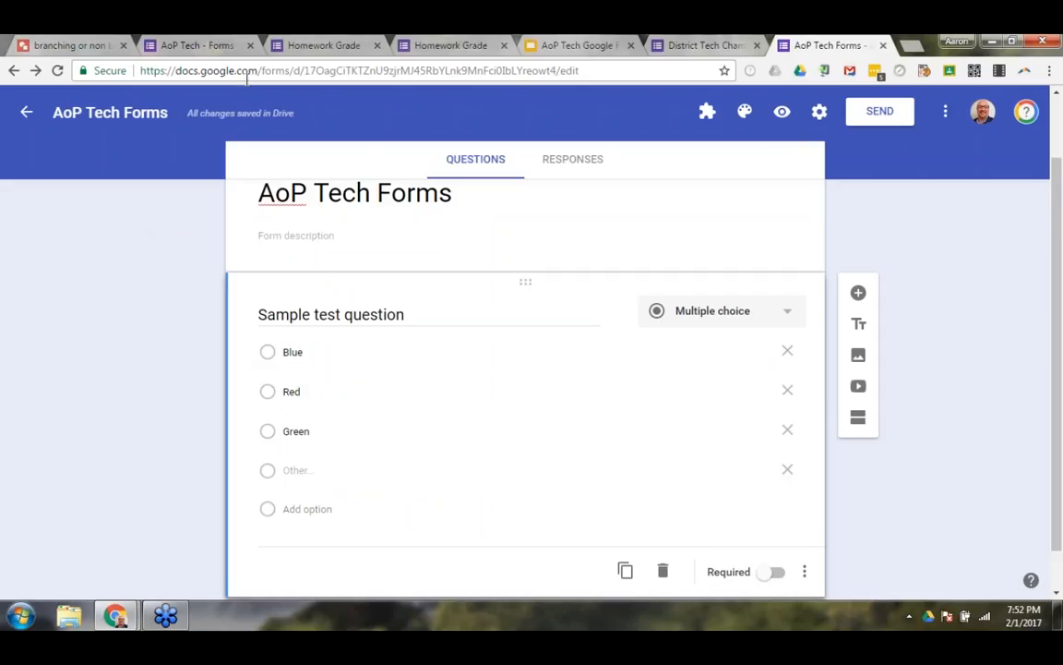
pyautogui.click(909, 46)
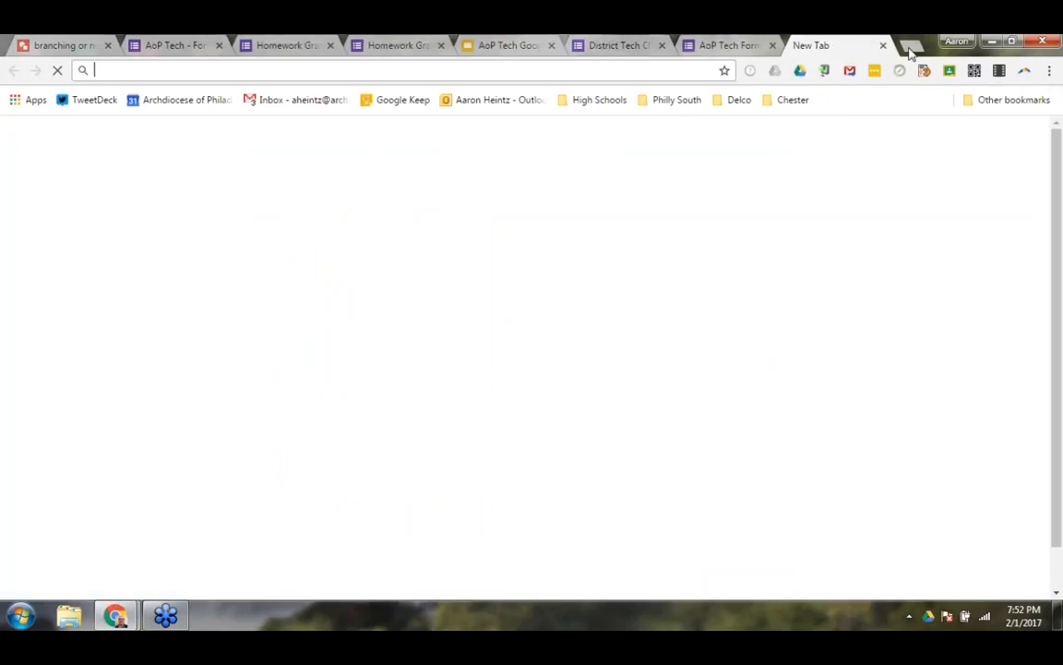
pyautogui.write('form')
pyautogui.press('Return')
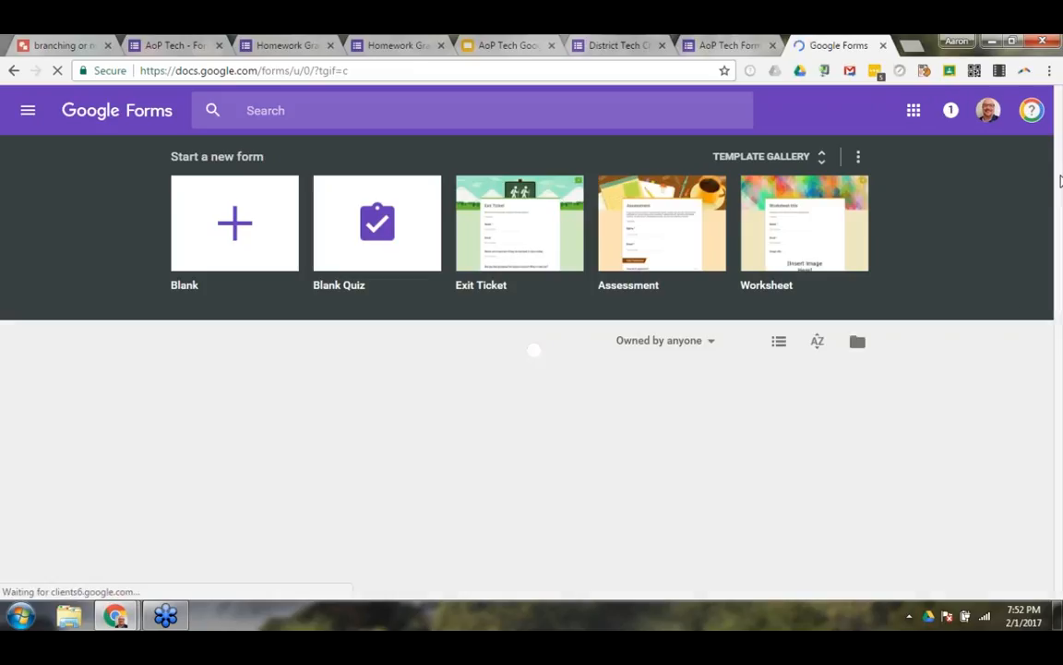
pyautogui.scroll(-2, 499, 402)
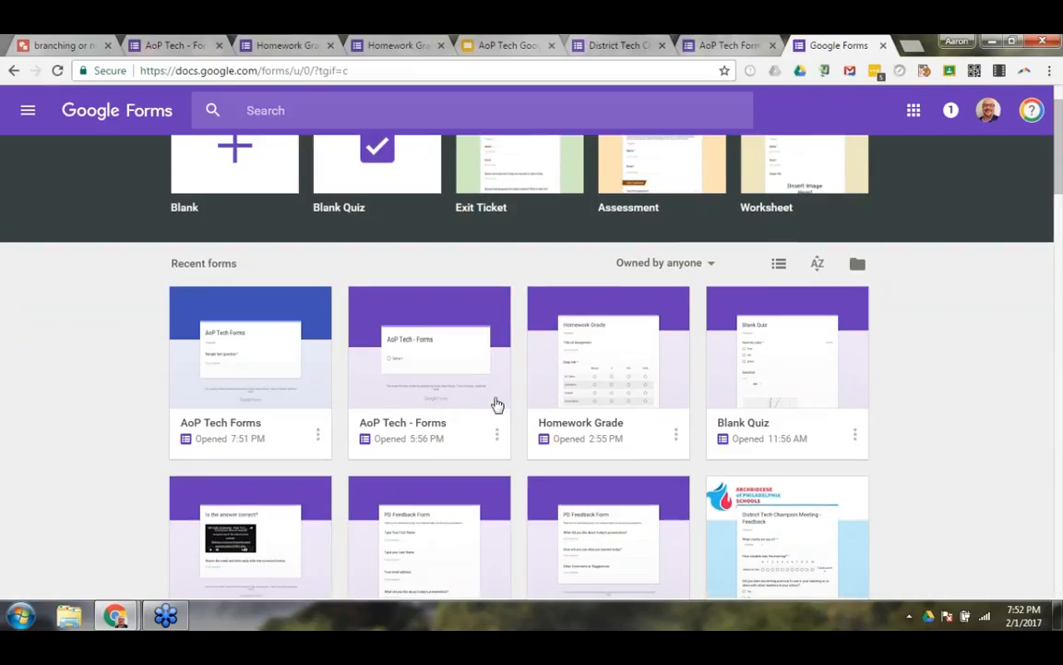
pyautogui.scroll(-5, 494, 407)
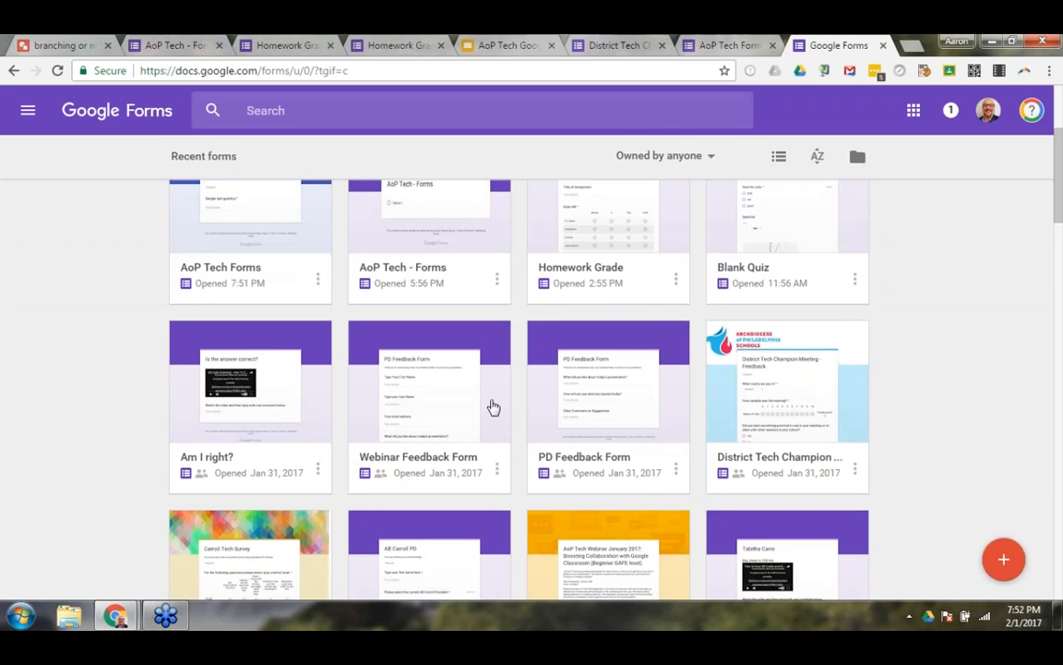
pyautogui.scroll(3, 494, 407)
pyautogui.scroll(-6, 461, 387)
pyautogui.click(433, 366)
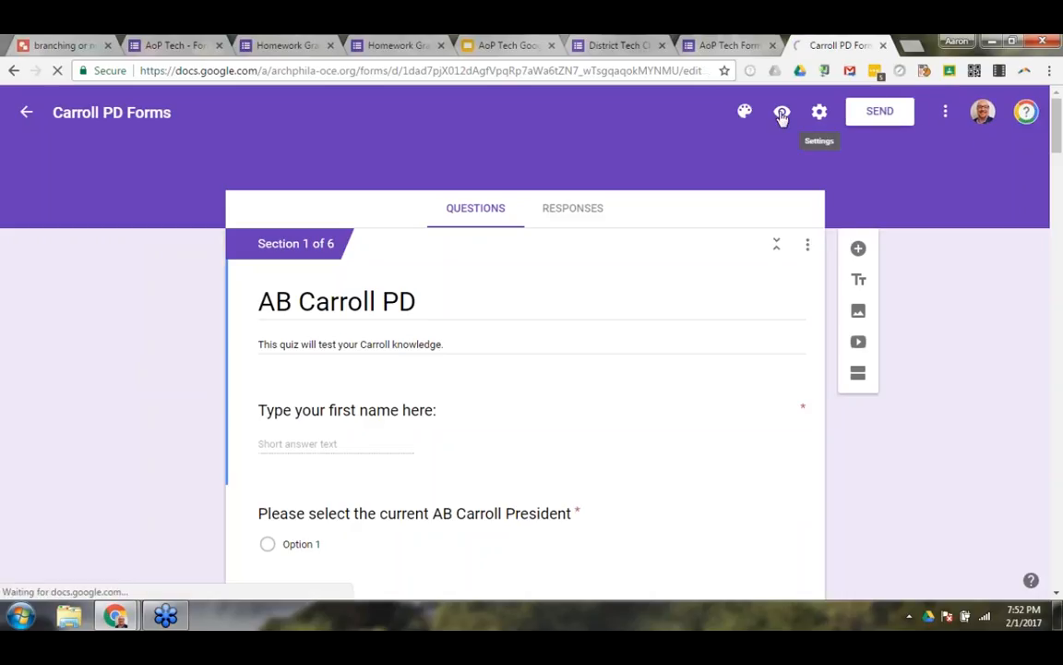
# Preview the form, try the picture options of the AB Carroll President question, and close both the preview and the Carroll form.
pyautogui.click(781, 113)
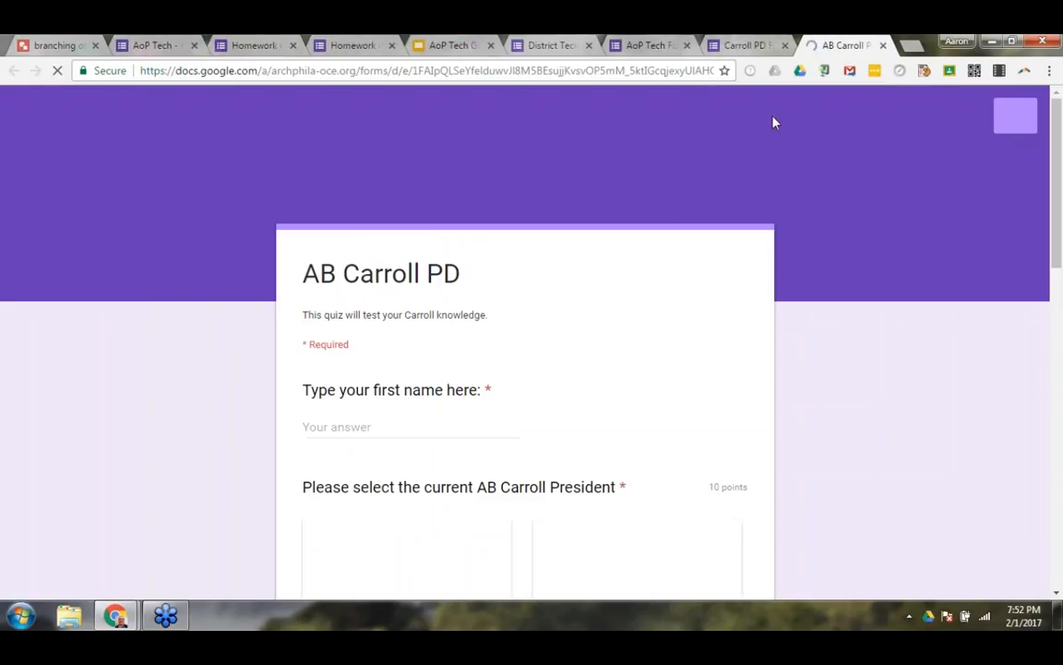
pyautogui.scroll(-4, 581, 267)
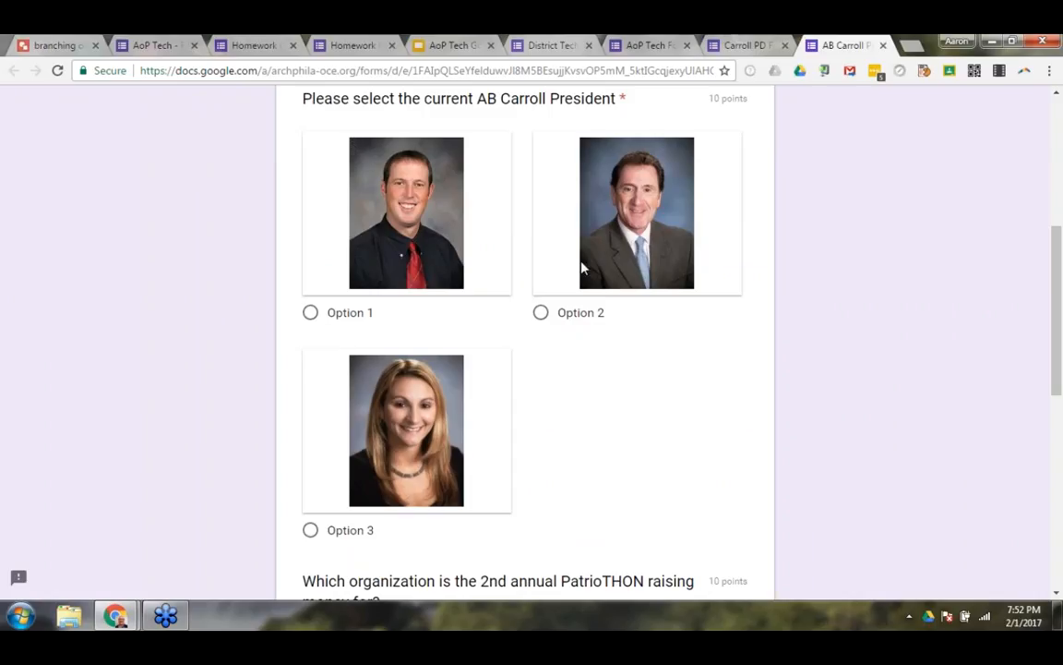
pyautogui.click(542, 313)
pyautogui.click(311, 312)
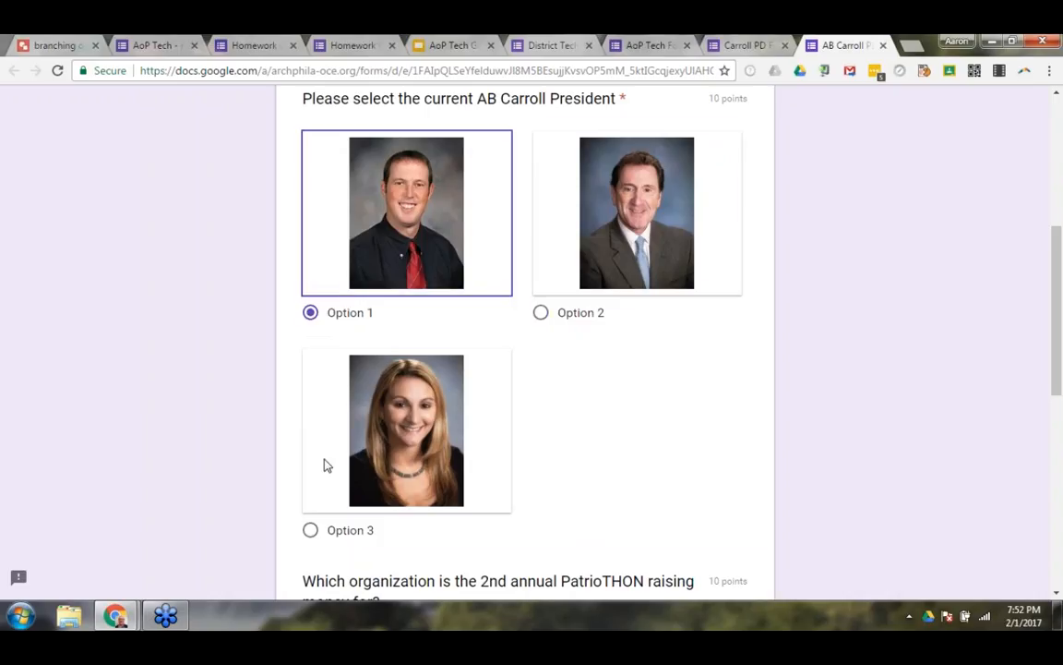
pyautogui.click(312, 530)
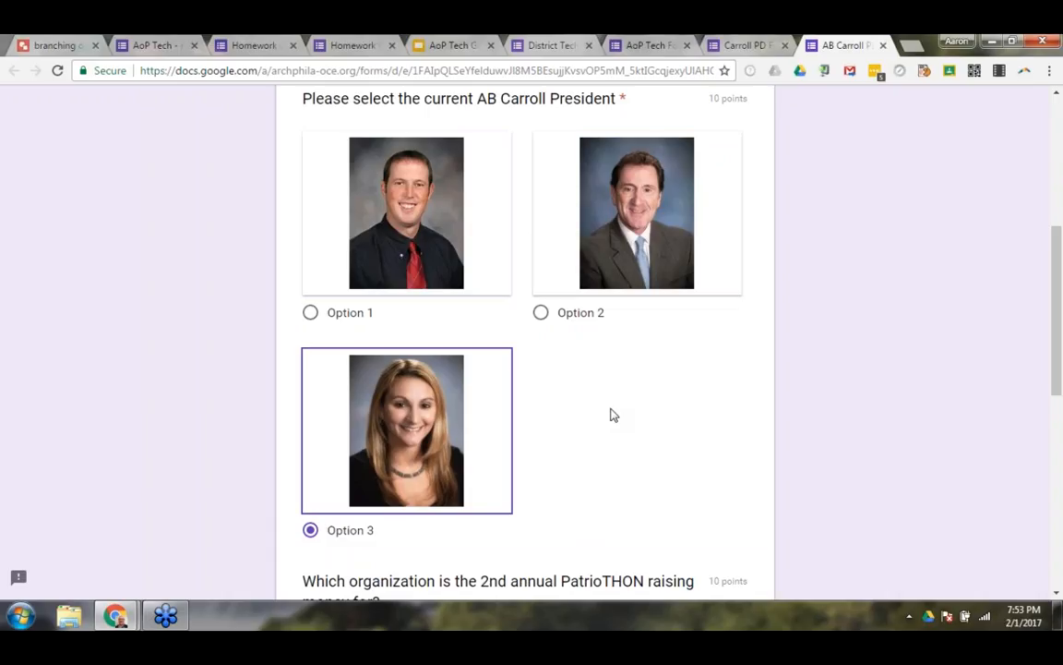
pyautogui.click(558, 320)
pyautogui.click(389, 320)
pyautogui.click(579, 314)
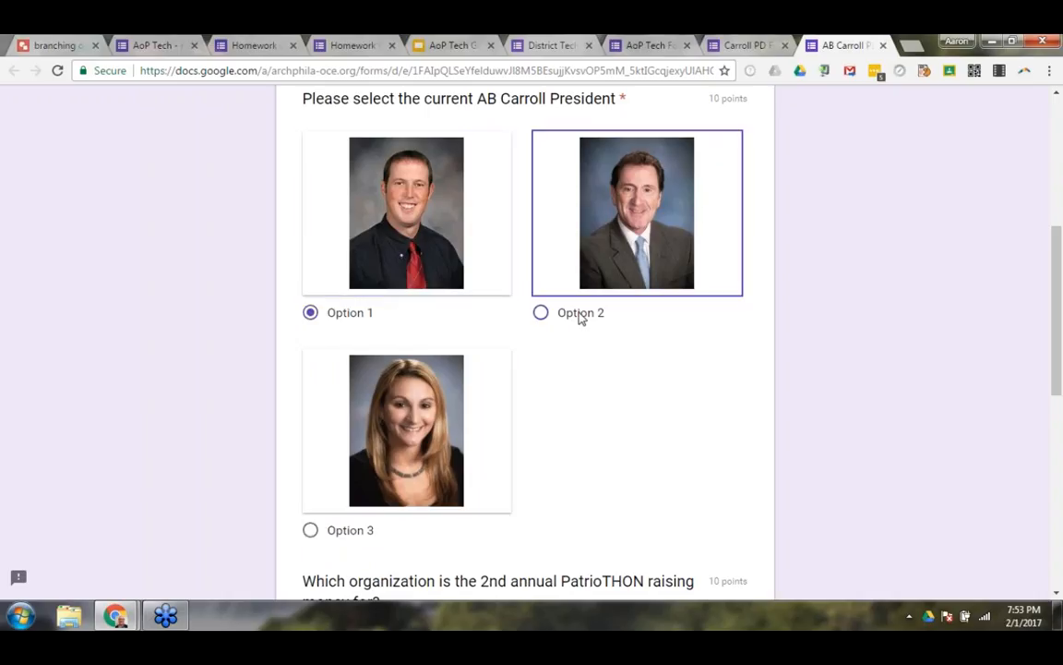
pyautogui.click(882, 45)
pyautogui.click(596, 159)
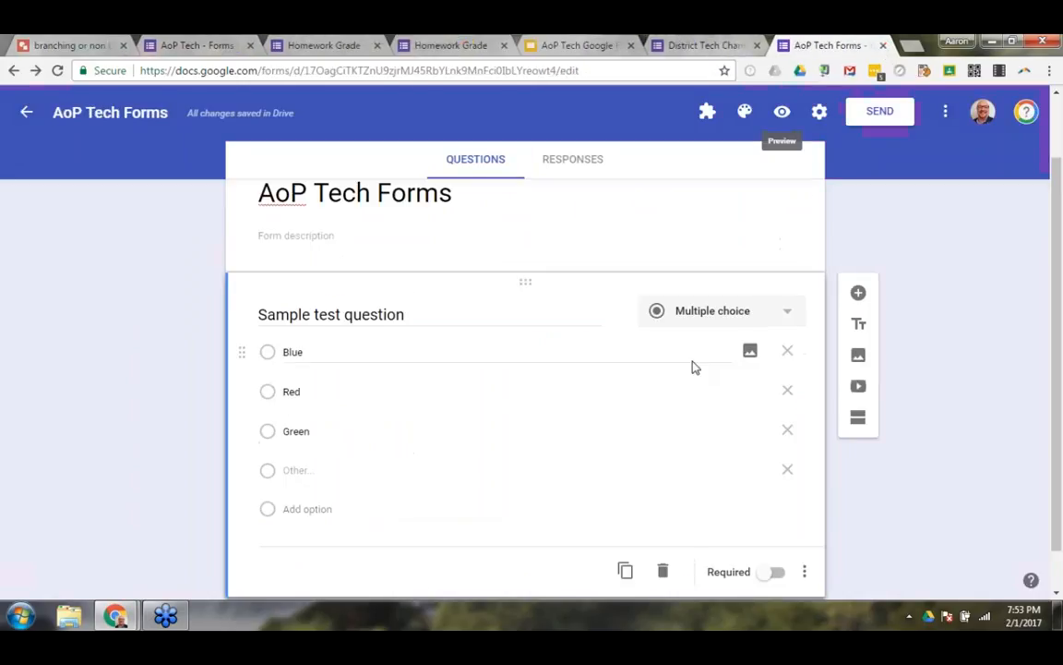
# Change the sample question's type to Checkboxes and add data validation requiring respondents to select at least 2 options.
pyautogui.click(737, 318)
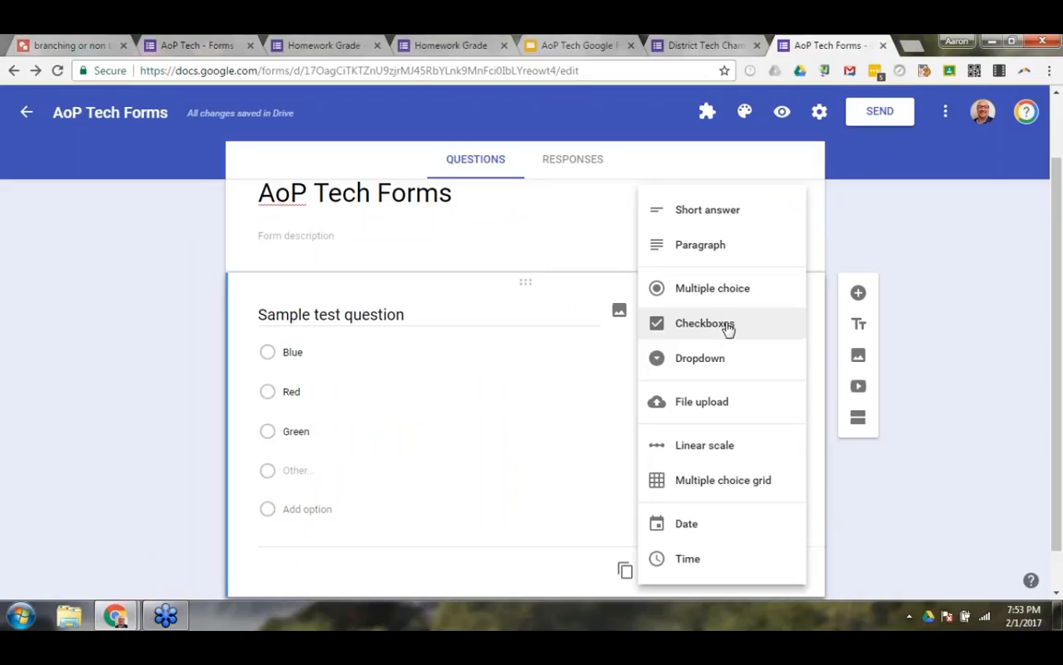
pyautogui.click(726, 326)
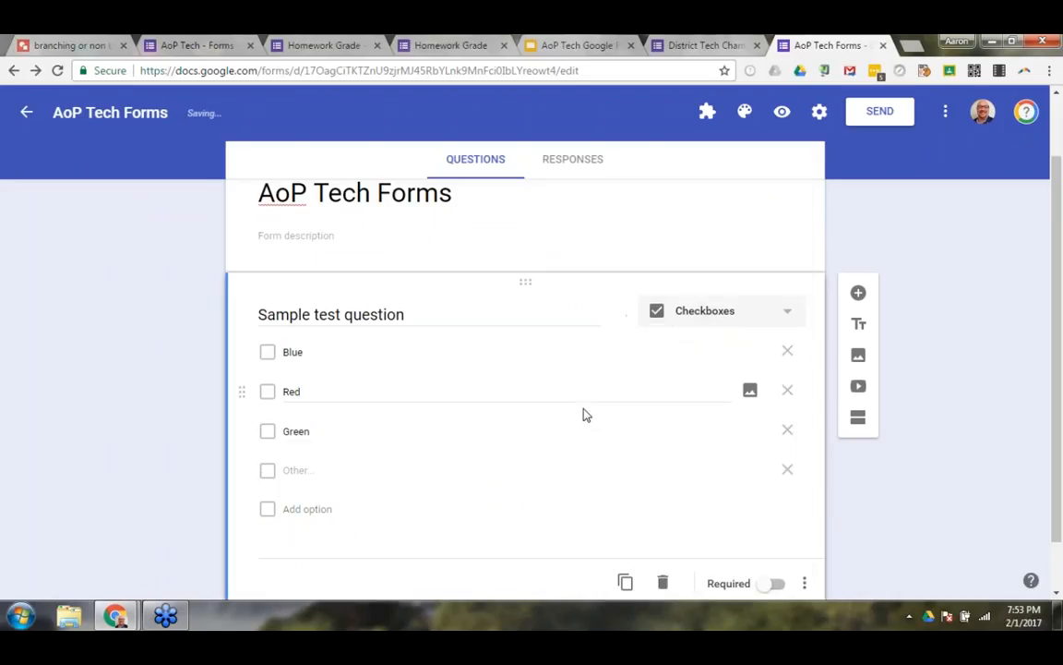
pyautogui.scroll(-1, 584, 407)
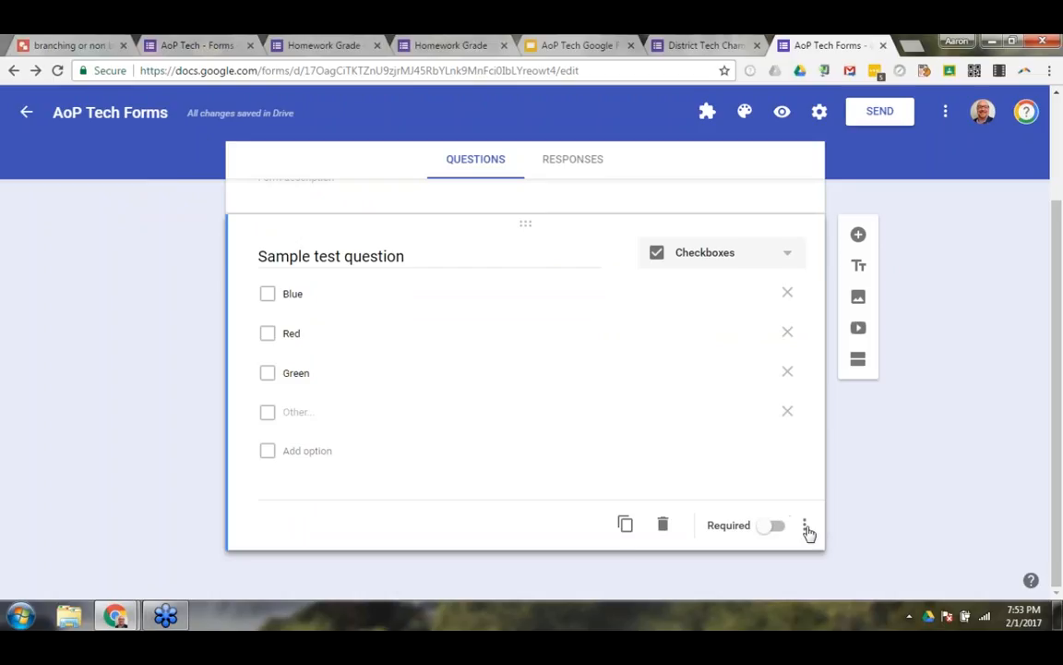
pyautogui.click(806, 527)
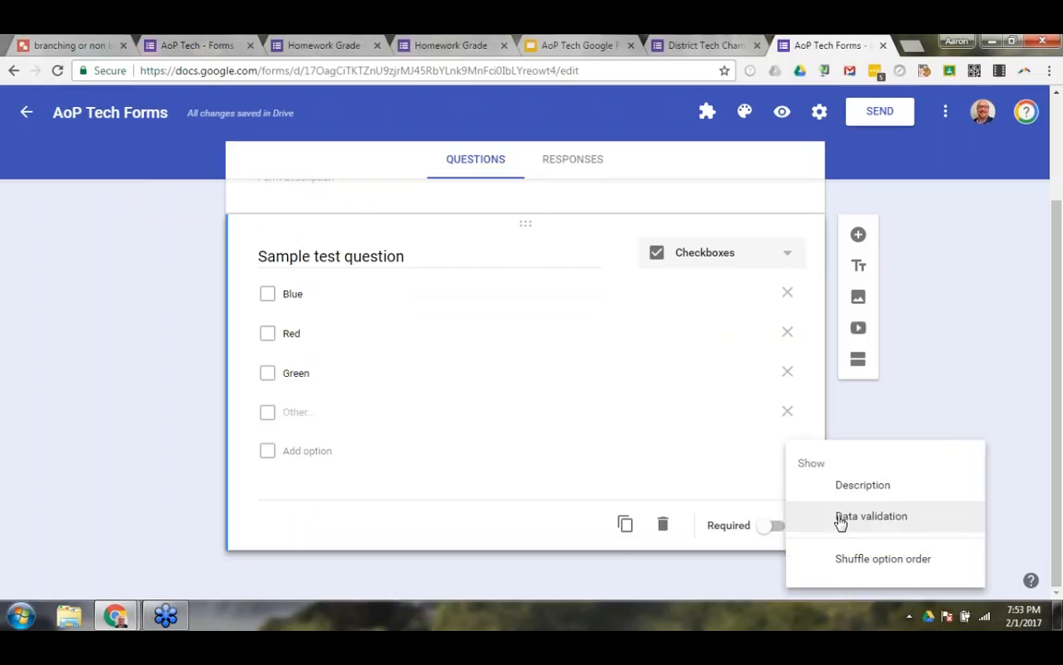
pyautogui.click(840, 517)
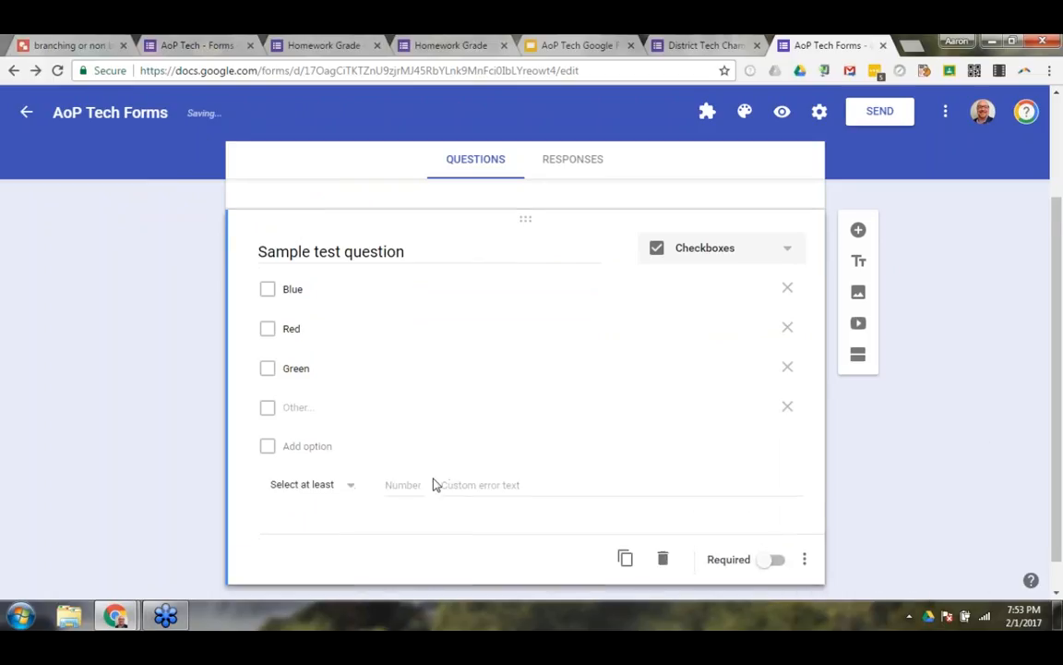
pyautogui.click(340, 450)
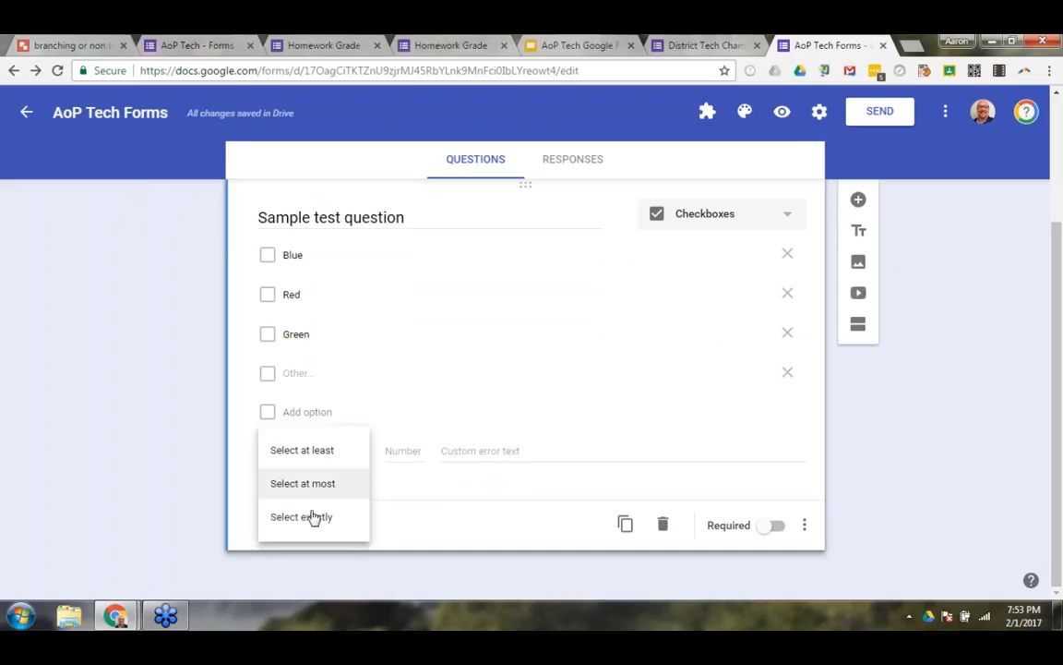
pyautogui.click(312, 452)
pyautogui.write('2')
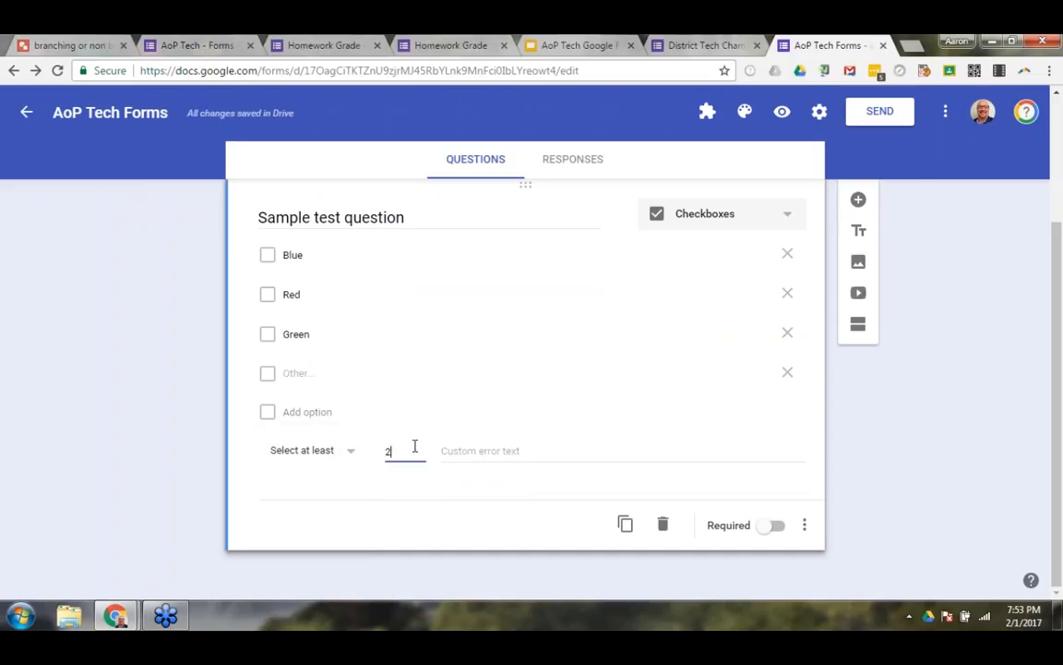
# Test the minimum-selection rule in the form preview by checking and unchecking Blue, Red and Green, and close the preview without submitting.
pyautogui.click(782, 112)
pyautogui.scroll(-2, 413, 265)
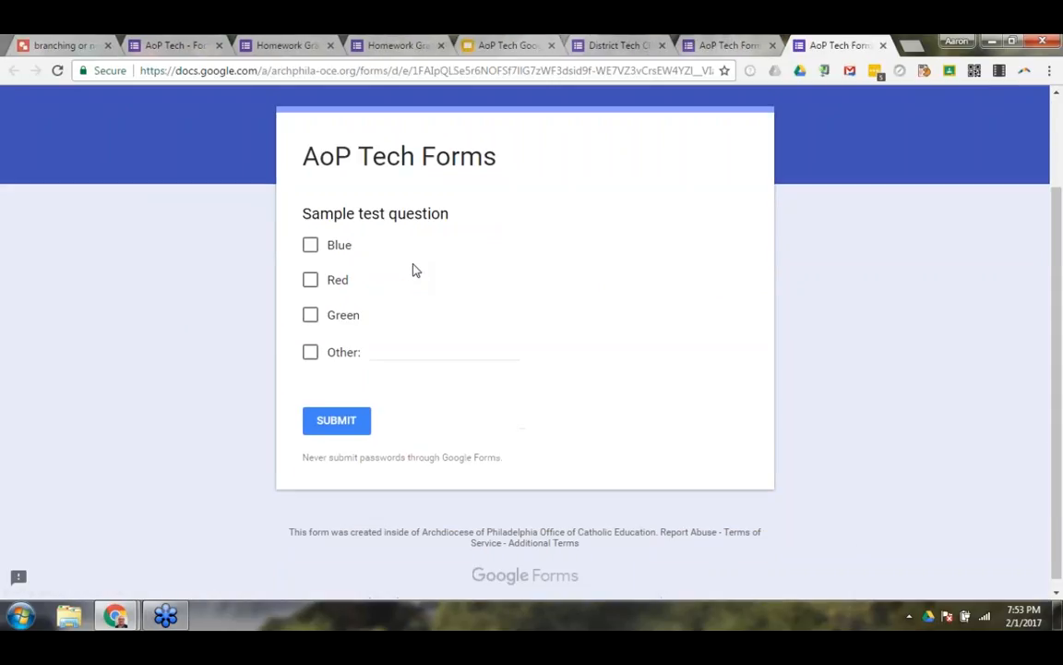
pyautogui.click(310, 237)
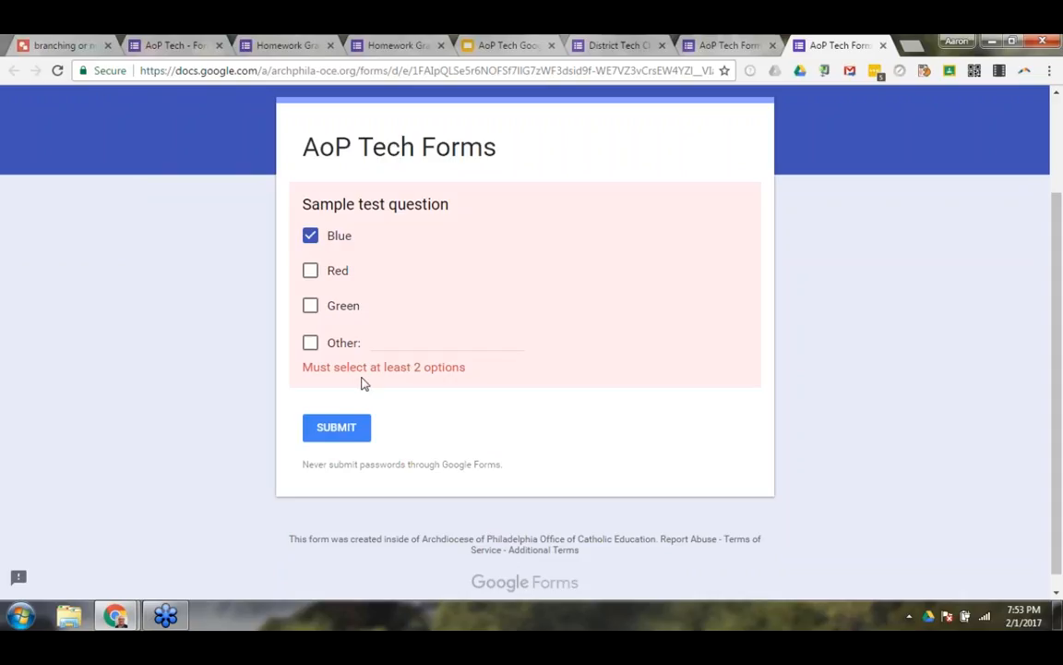
pyautogui.click(312, 306)
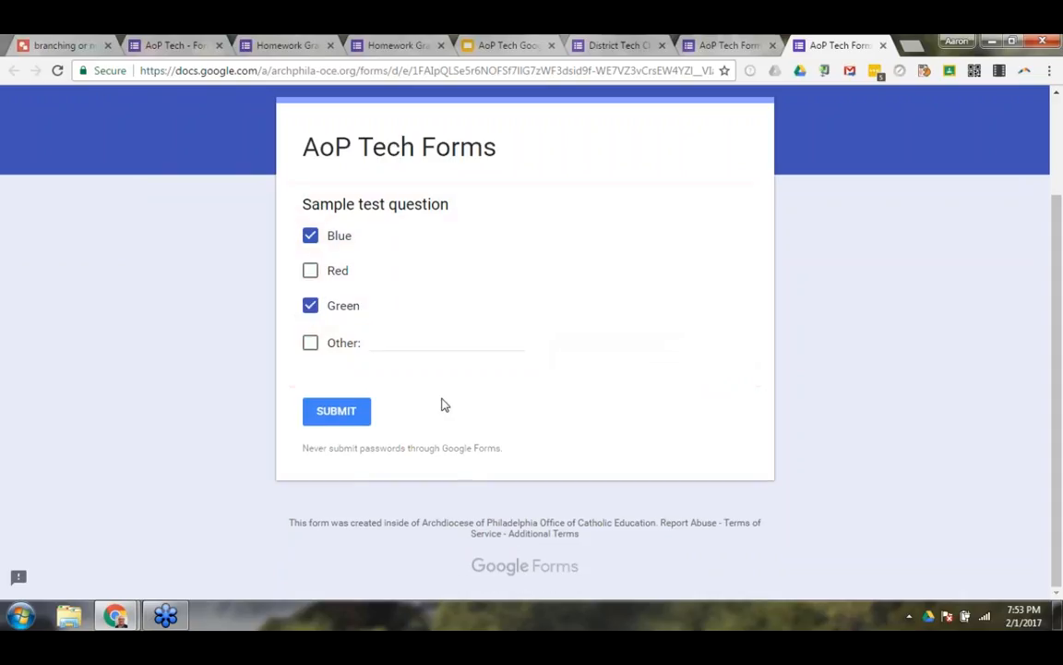
pyautogui.click(311, 271)
pyautogui.click(310, 306)
pyautogui.click(310, 271)
pyautogui.click(310, 237)
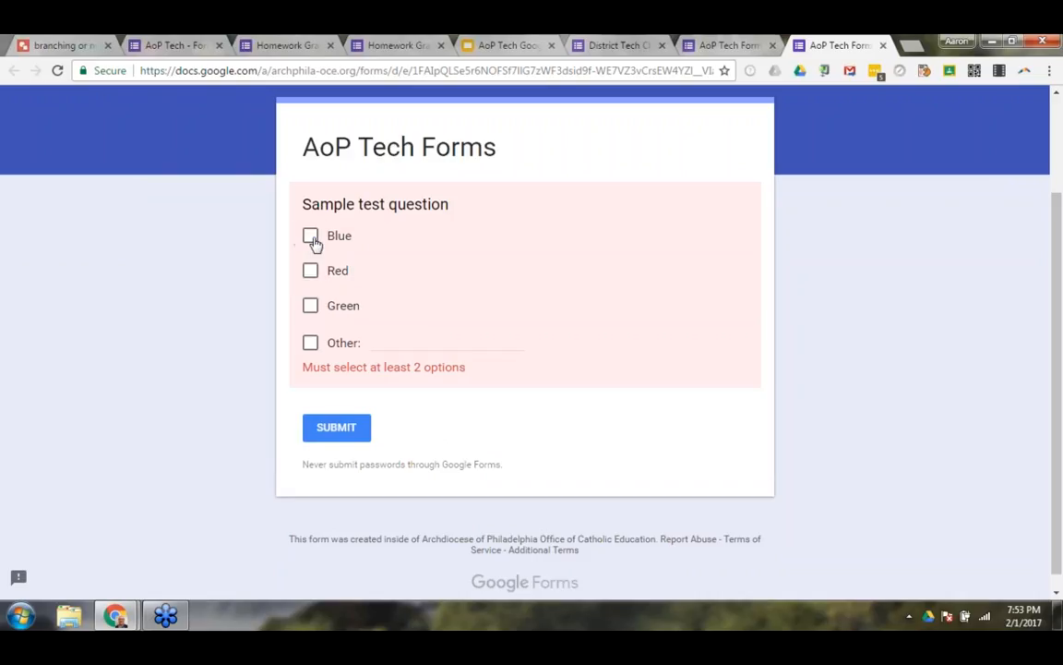
pyautogui.click(883, 45)
pyautogui.click(602, 161)
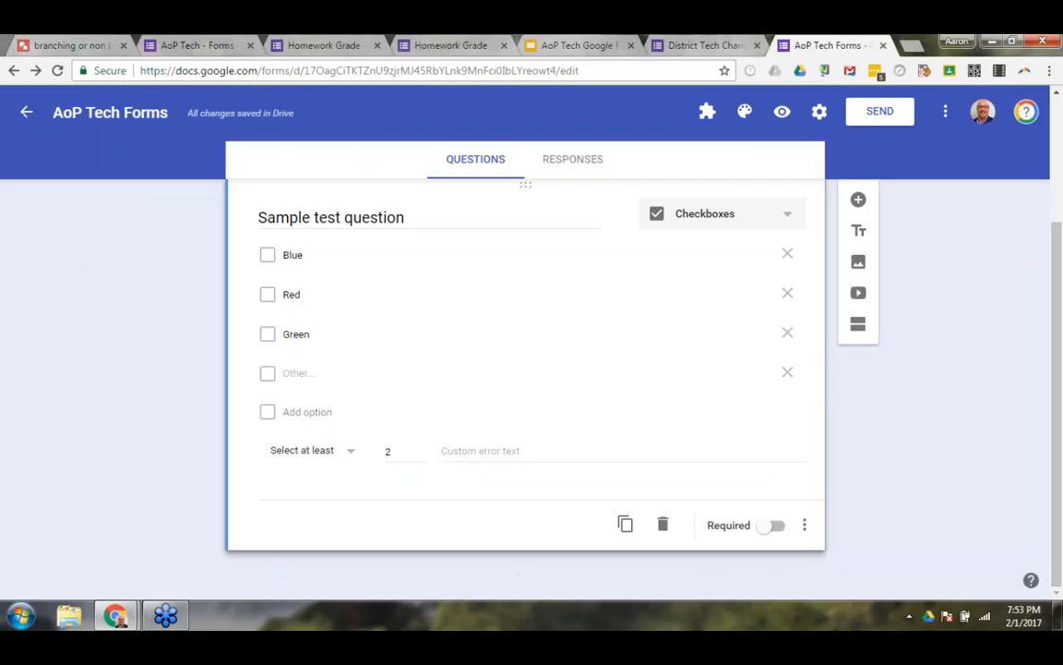
# Shuffle the option order of the sample question and remove its data validation.
pyautogui.click(804, 528)
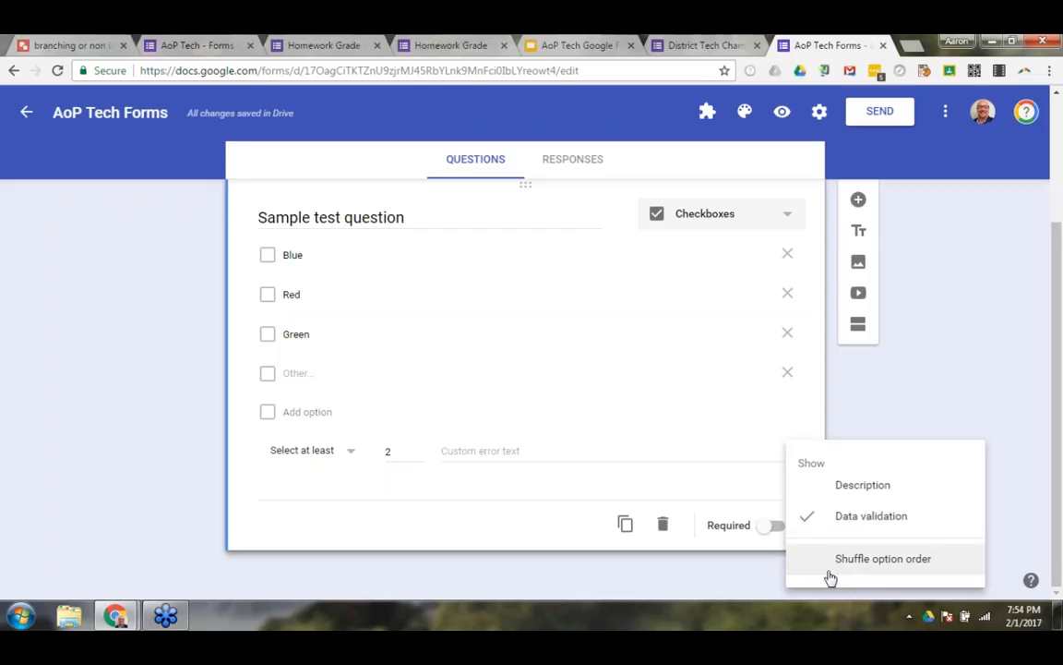
pyautogui.click(874, 559)
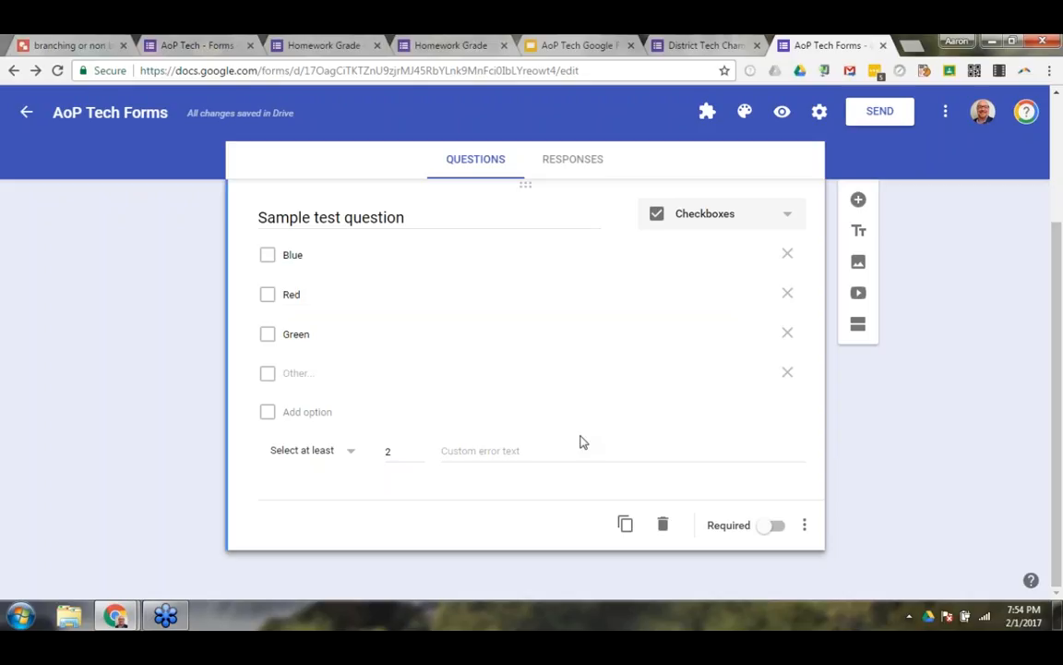
pyautogui.click(804, 524)
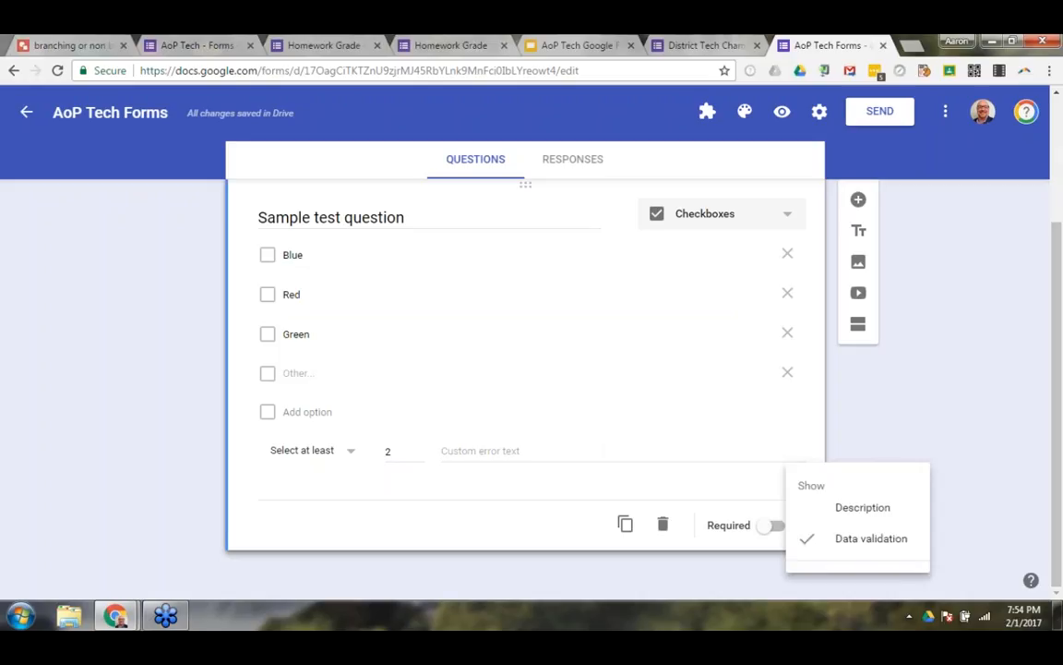
pyautogui.click(838, 525)
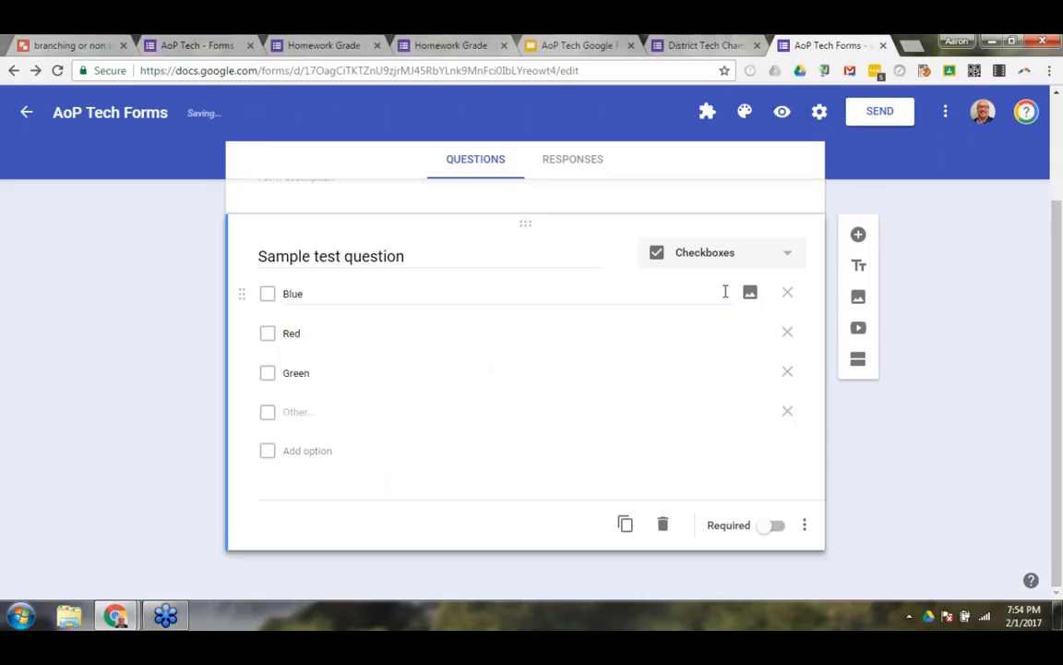
# Change the sample question's type to Dropdown and try the Green and Blue choices in the form preview, leaving it without submitting.
pyautogui.click(711, 253)
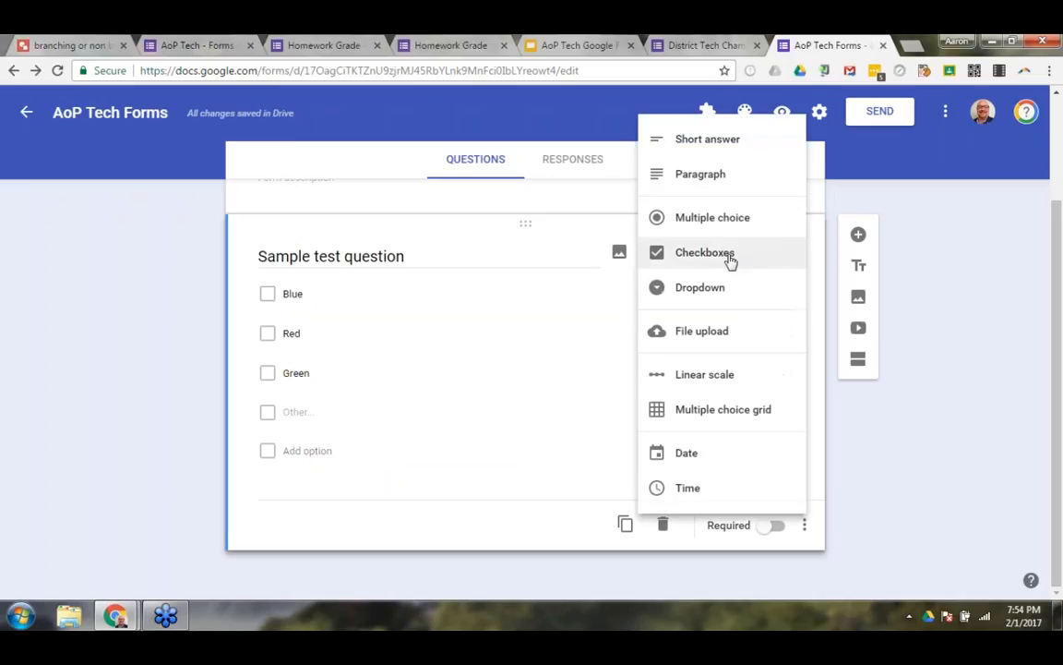
pyautogui.click(688, 290)
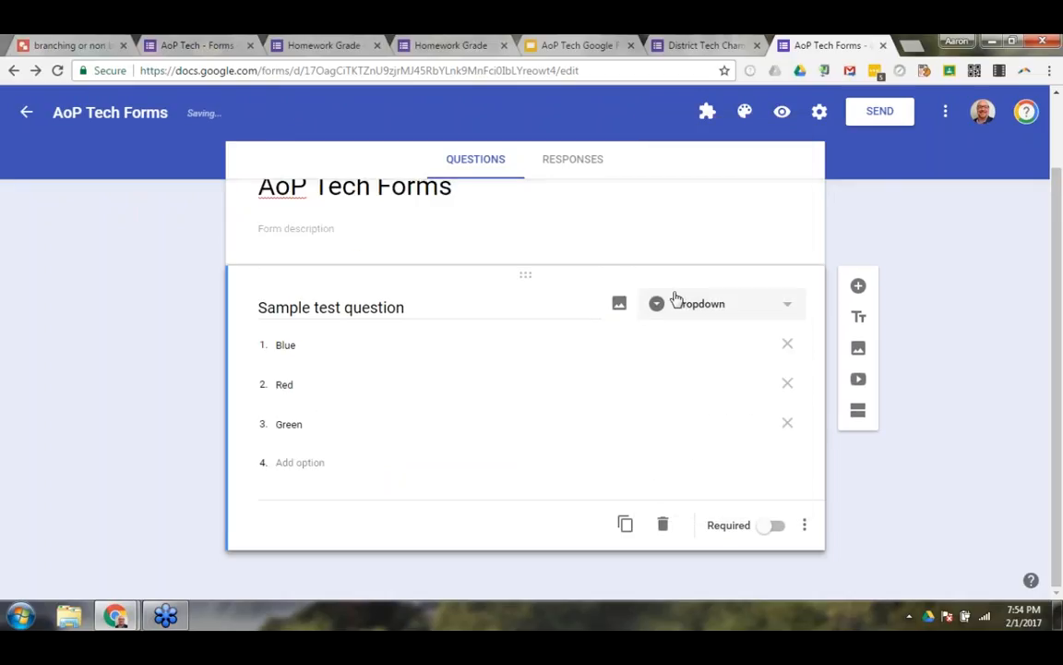
pyautogui.click(782, 112)
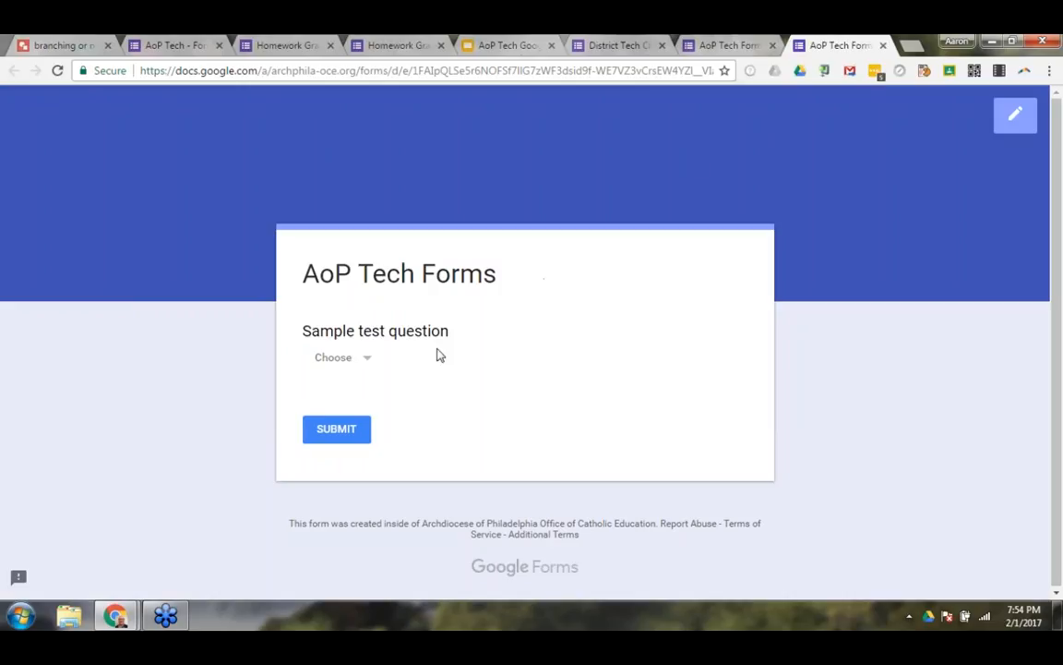
pyautogui.click(367, 360)
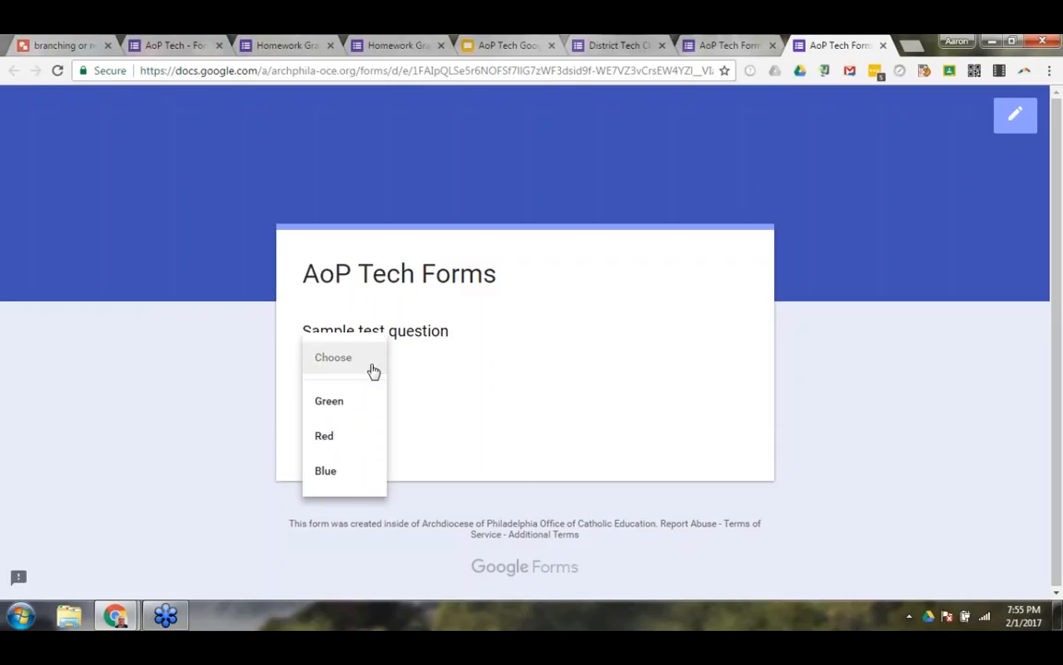
pyautogui.click(466, 444)
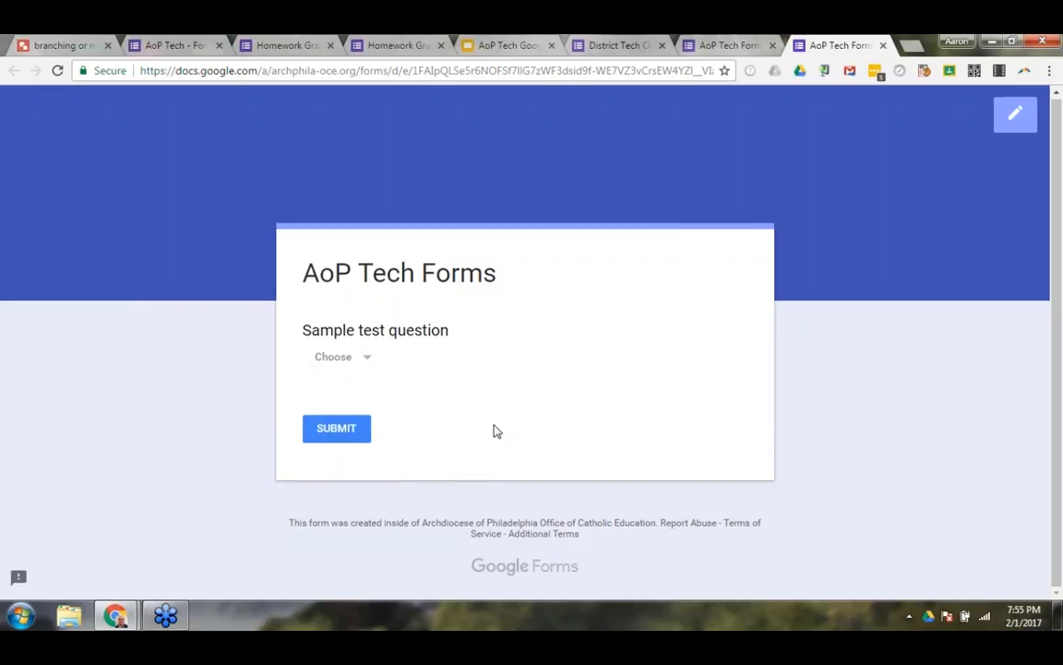
pyautogui.click(370, 363)
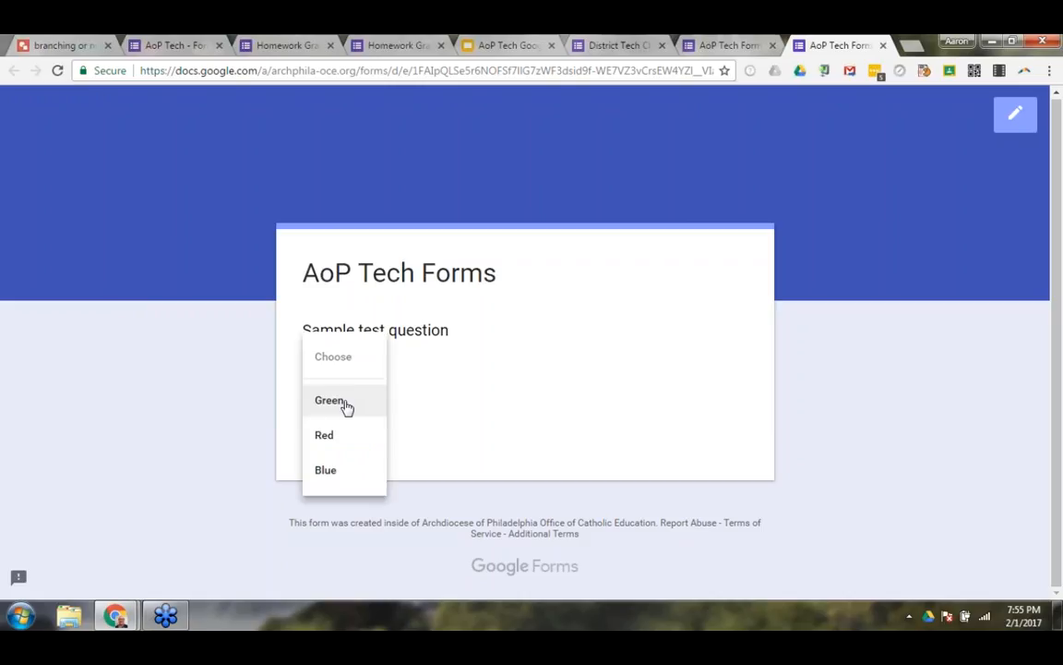
pyautogui.click(346, 406)
pyautogui.click(357, 366)
pyautogui.click(357, 426)
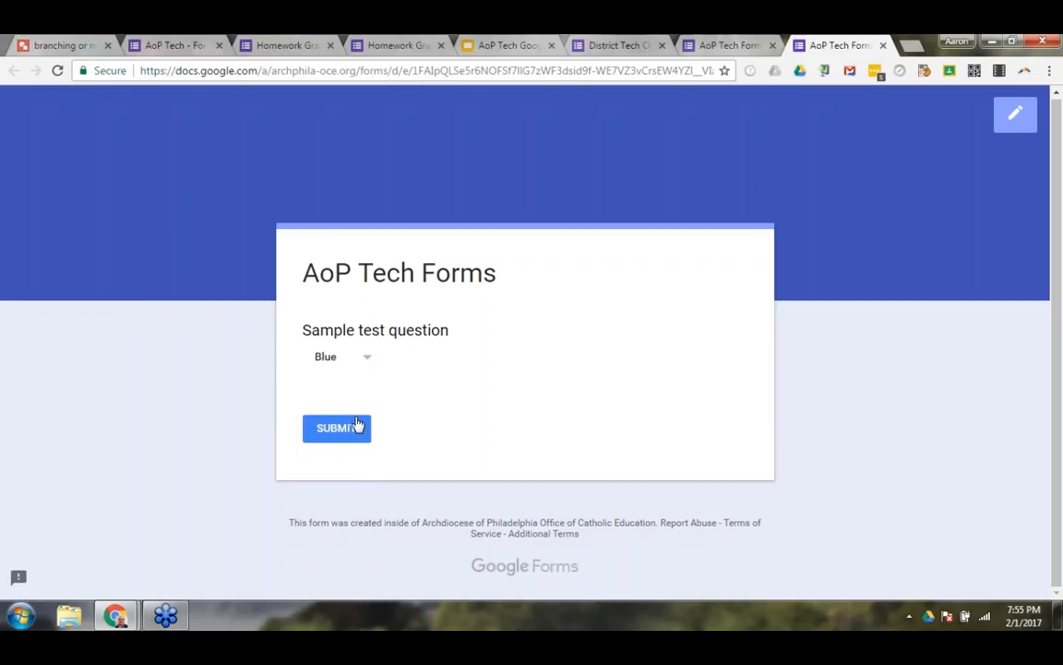
pyautogui.click(881, 45)
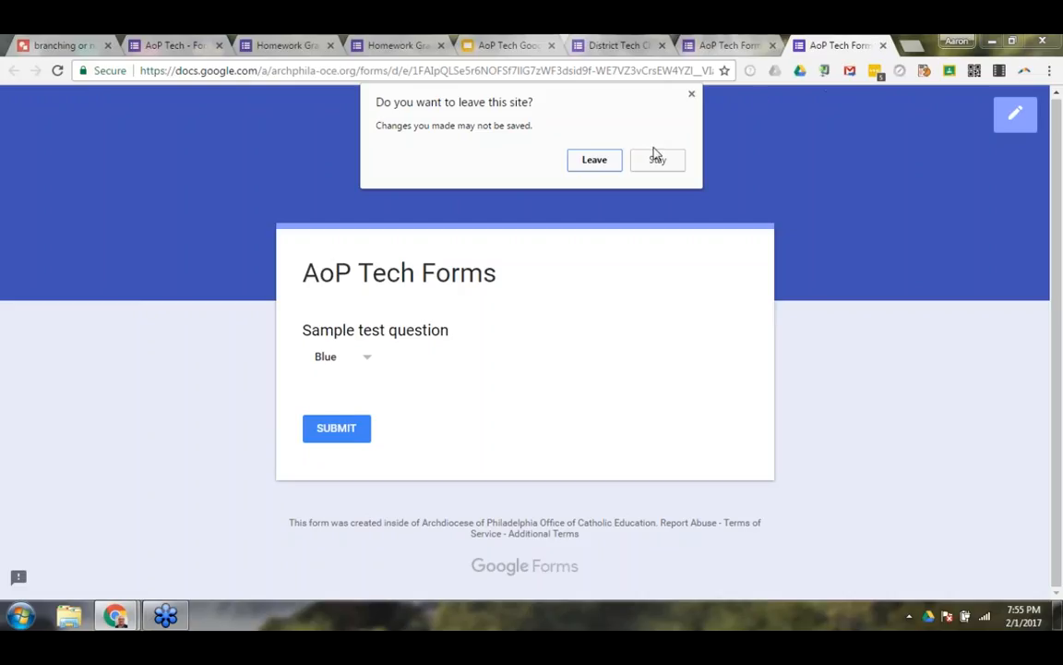
pyautogui.click(595, 161)
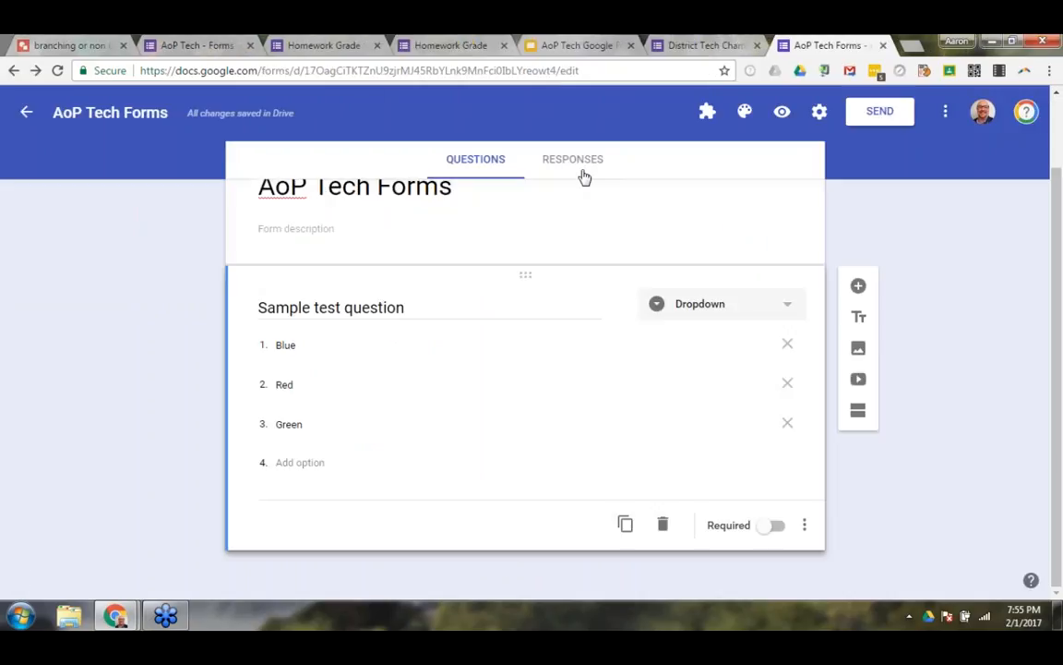
# Turn off the sign-in restriction to Archdiocese users in the form settings and check File upload among the sample question's types.
pyautogui.click(723, 308)
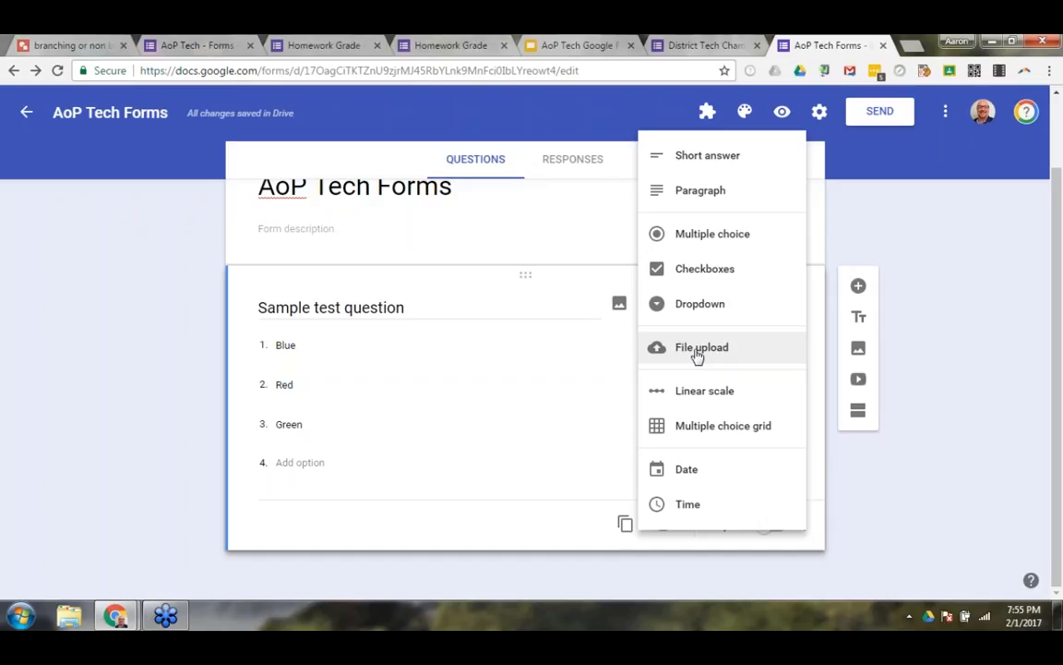
pyautogui.click(818, 112)
pyautogui.click(818, 111)
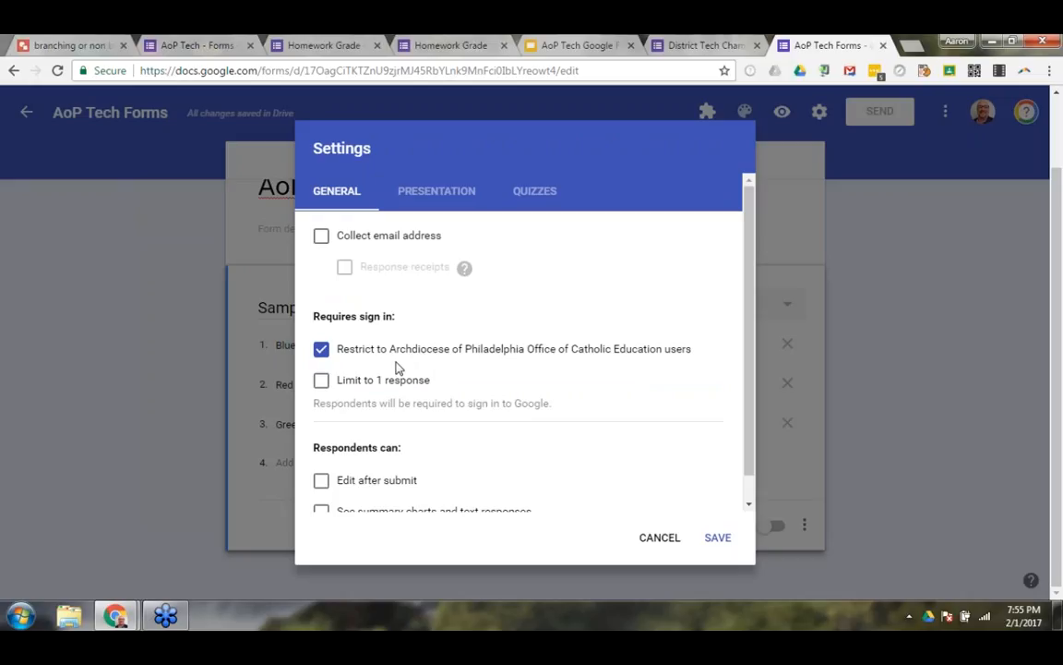
pyautogui.click(321, 351)
pyautogui.click(718, 535)
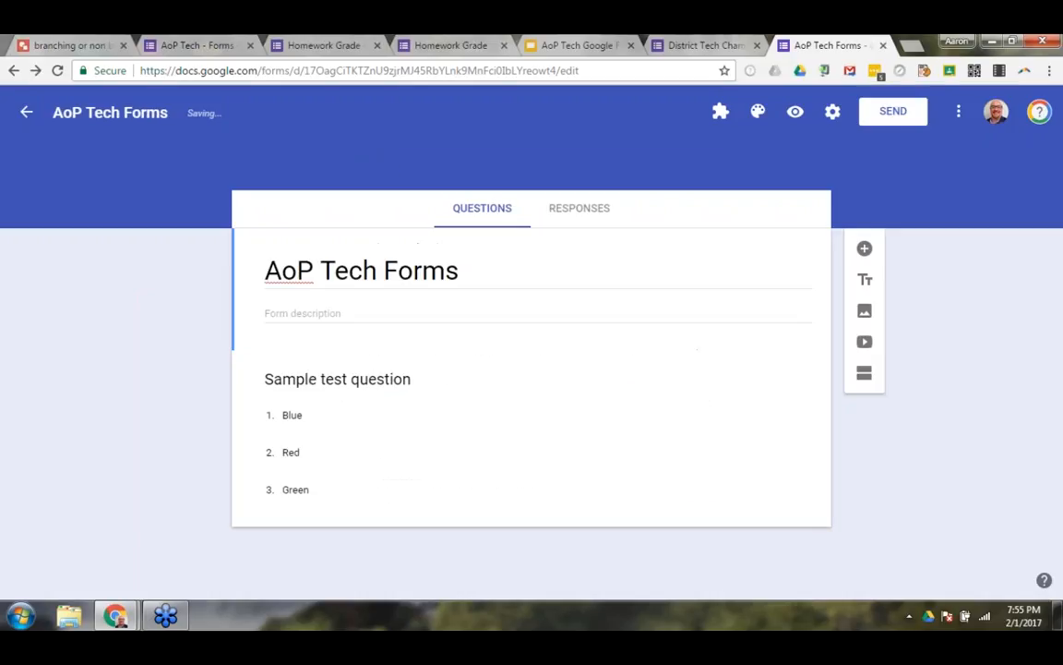
pyautogui.click(568, 399)
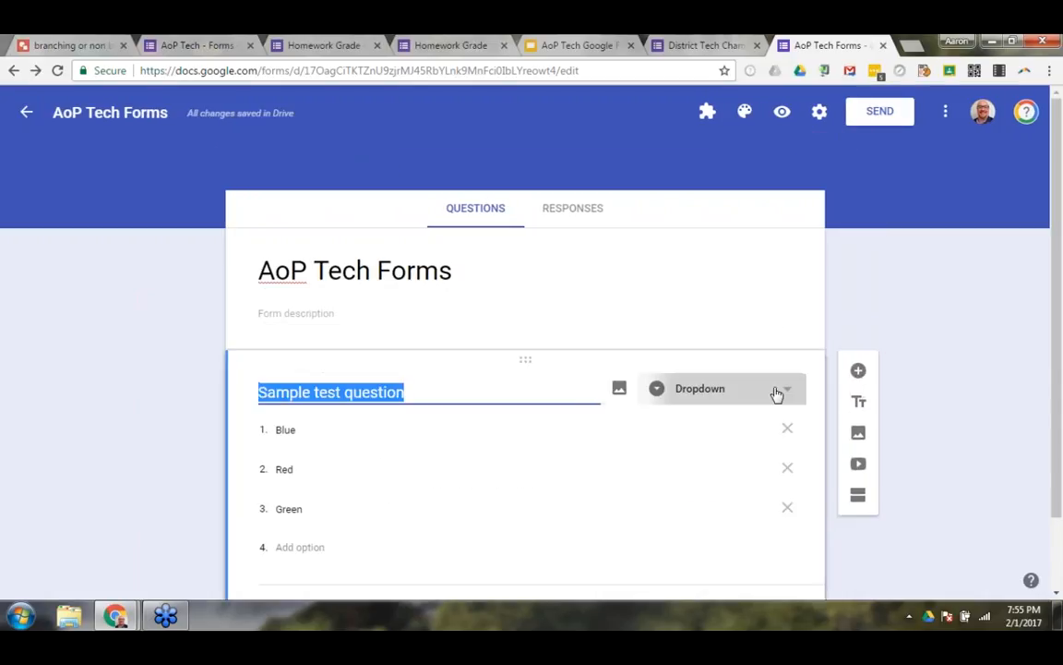
pyautogui.click(776, 395)
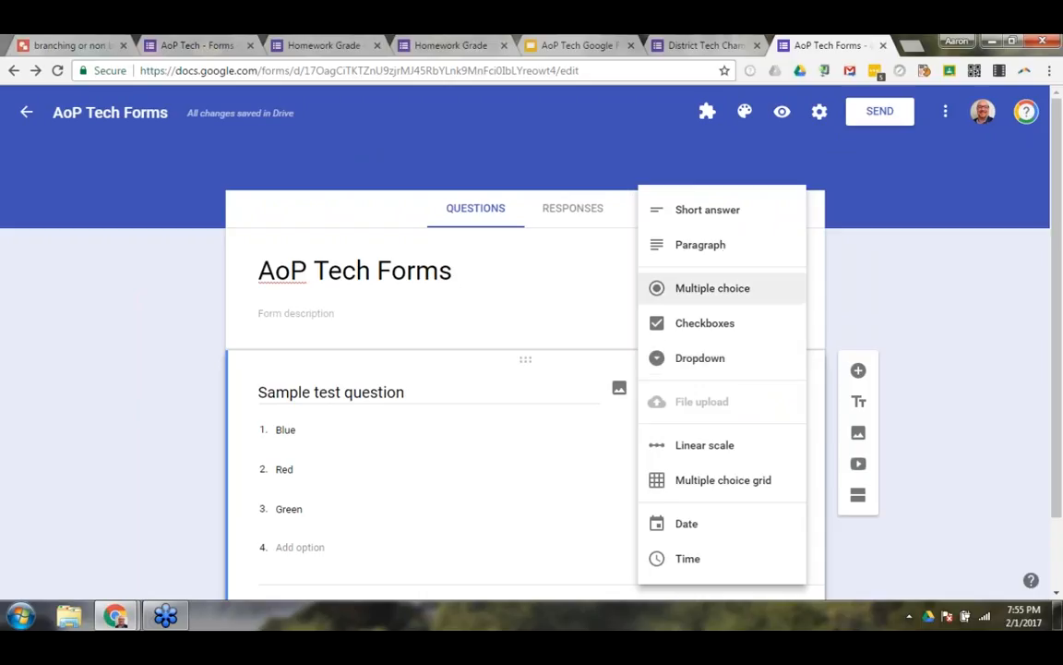
# Restrict the form to Archdiocese of Philadelphia Office of Catholic Education users again and save the settings.
pyautogui.click(818, 120)
pyautogui.click(818, 119)
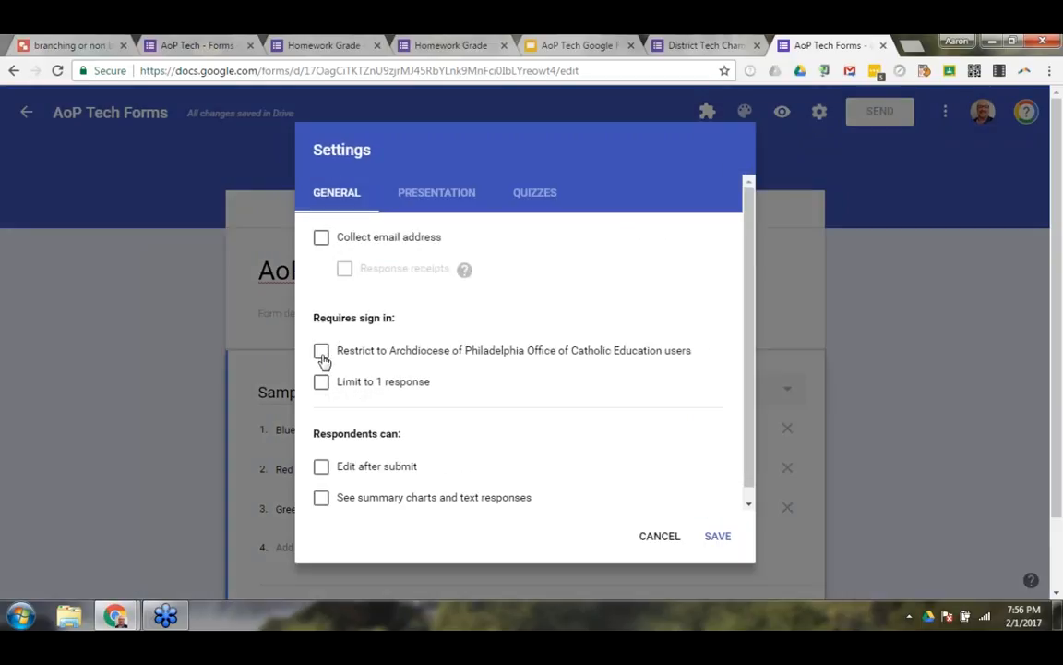
pyautogui.click(321, 353)
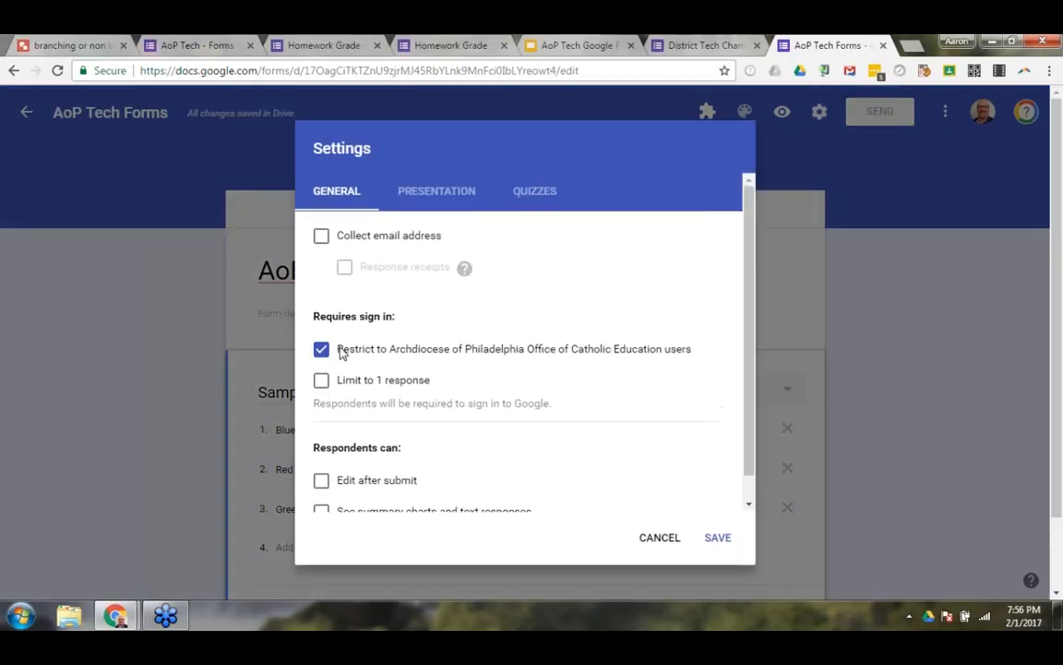
pyautogui.click(717, 537)
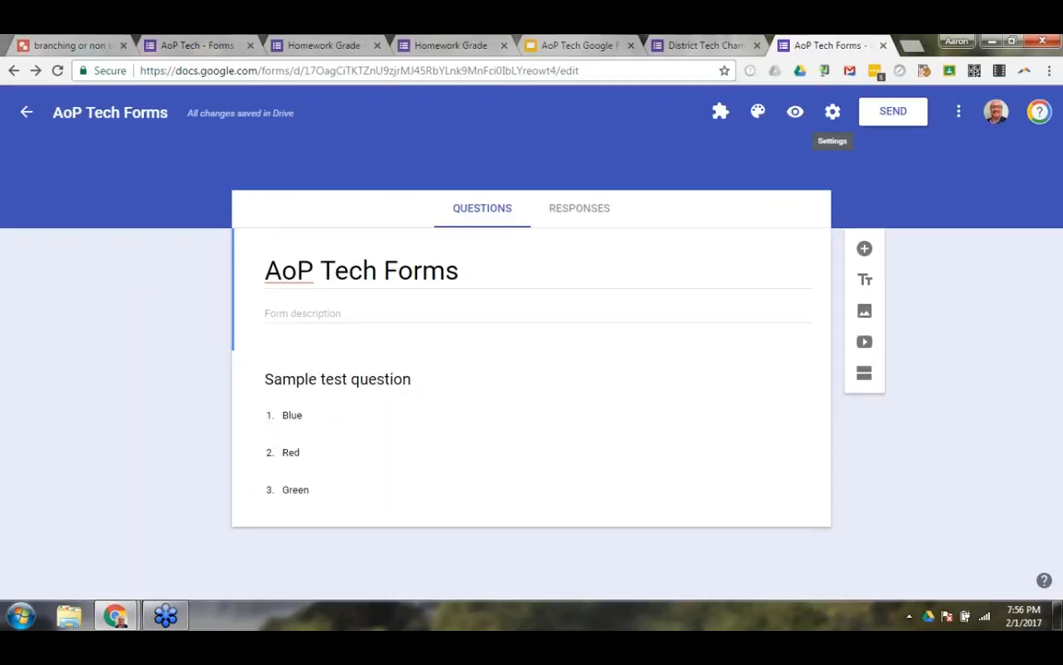
# Change the sample question's type to File upload, accept uploads to Drive, and look through the maximum file size options.
pyautogui.click(729, 386)
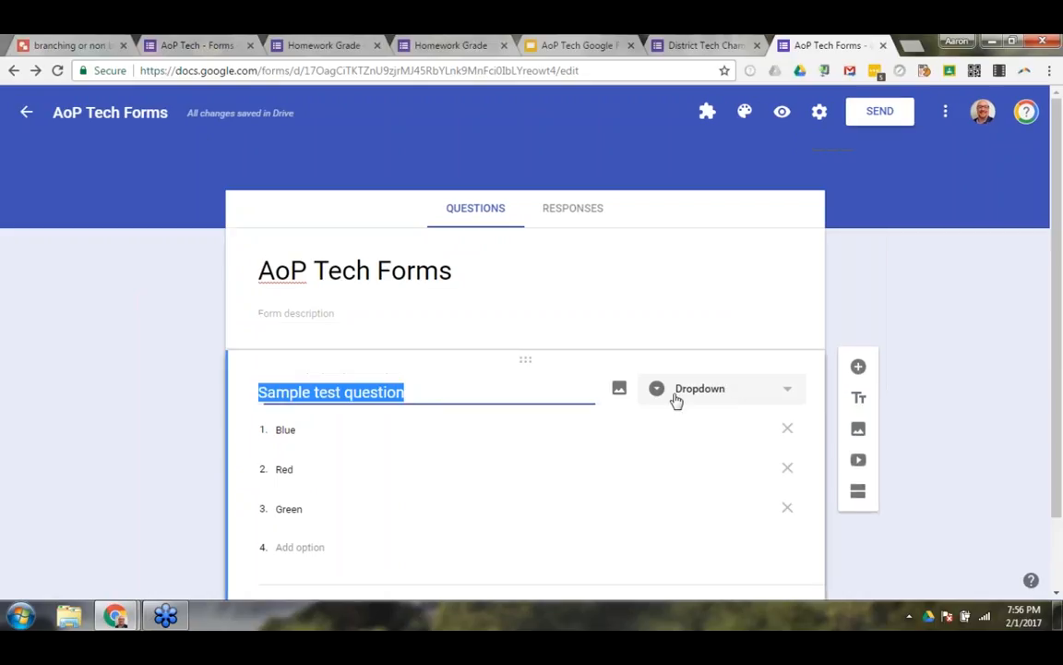
pyautogui.click(726, 399)
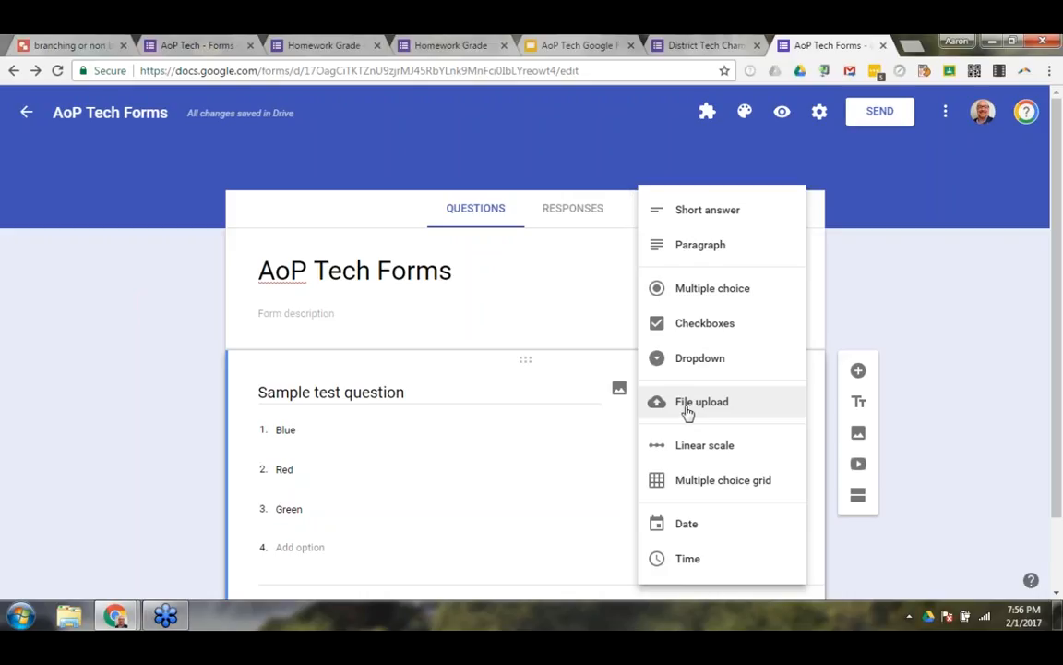
pyautogui.click(688, 413)
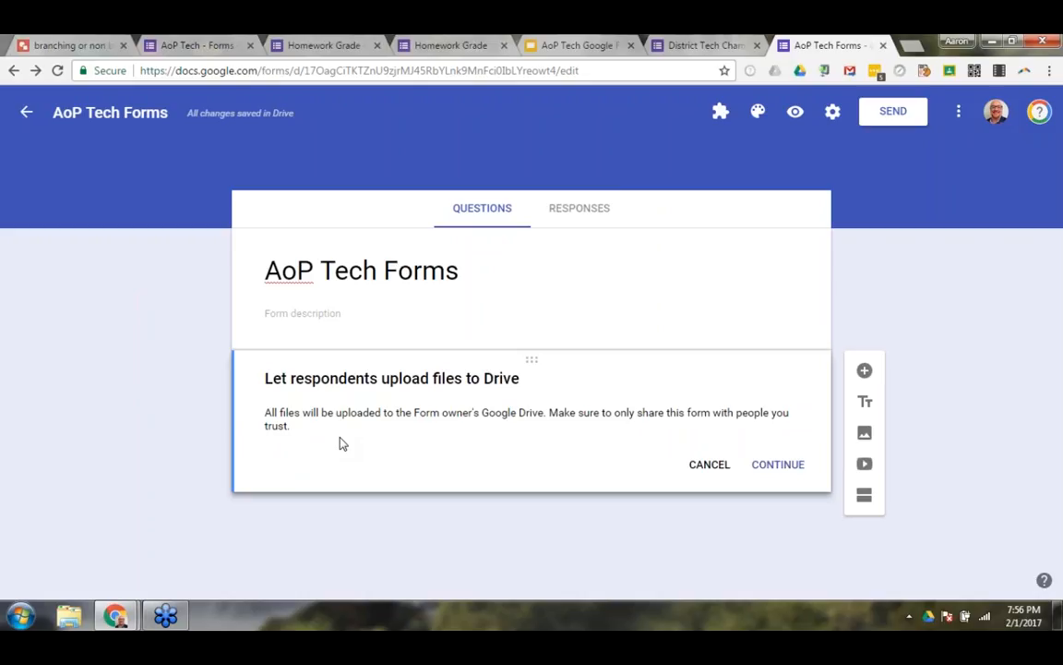
pyautogui.click(787, 466)
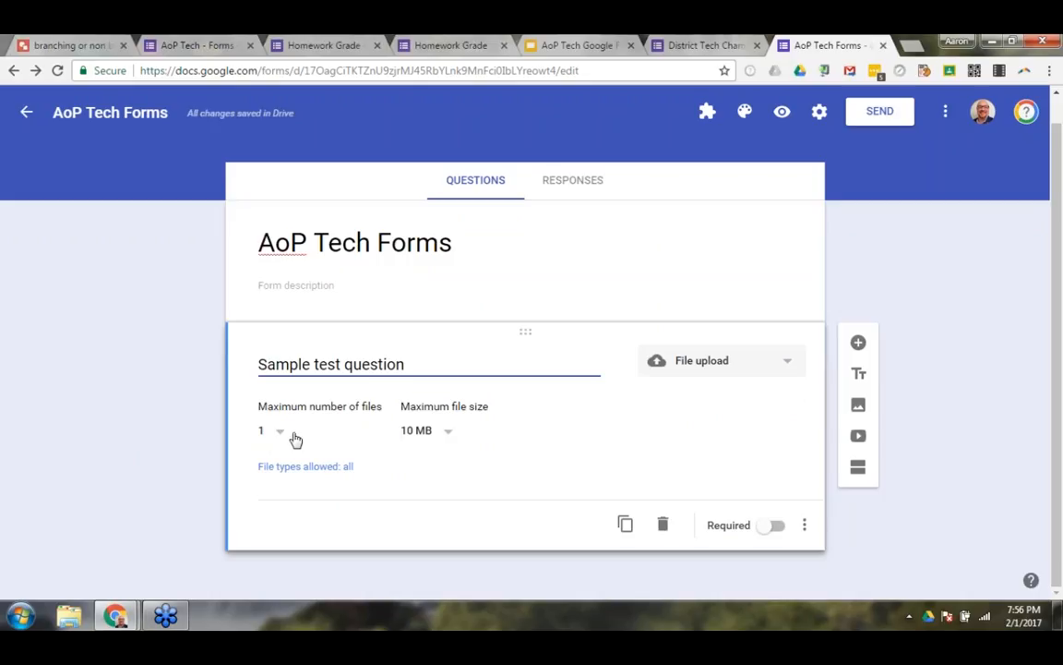
pyautogui.click(452, 438)
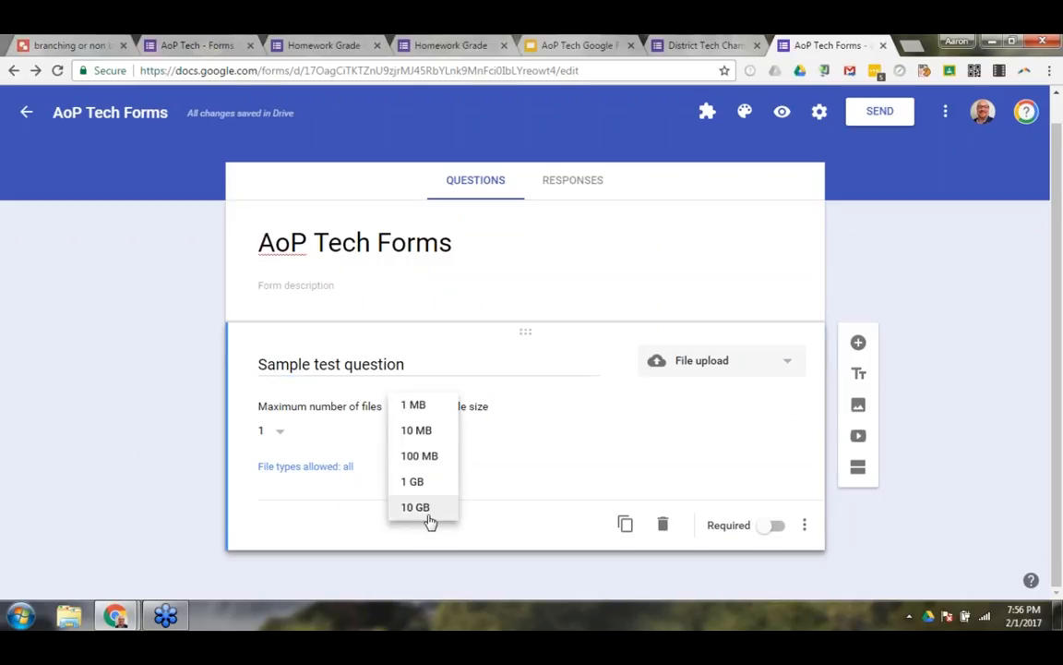
pyautogui.click(340, 457)
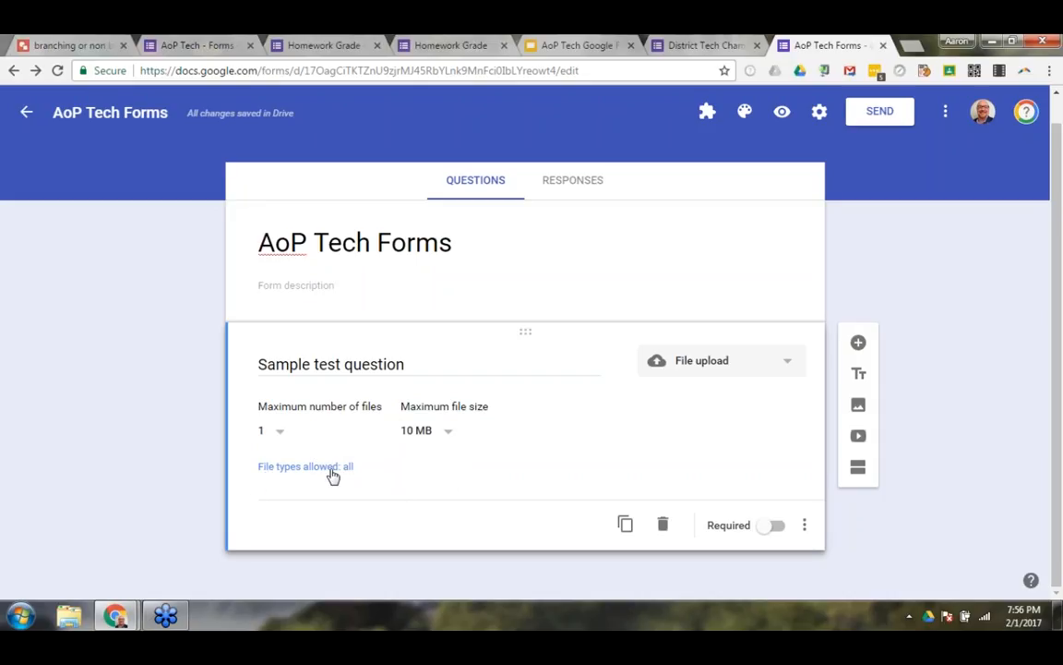
# Try limiting the file types allowed for the upload question to PDF only.
pyautogui.click(334, 473)
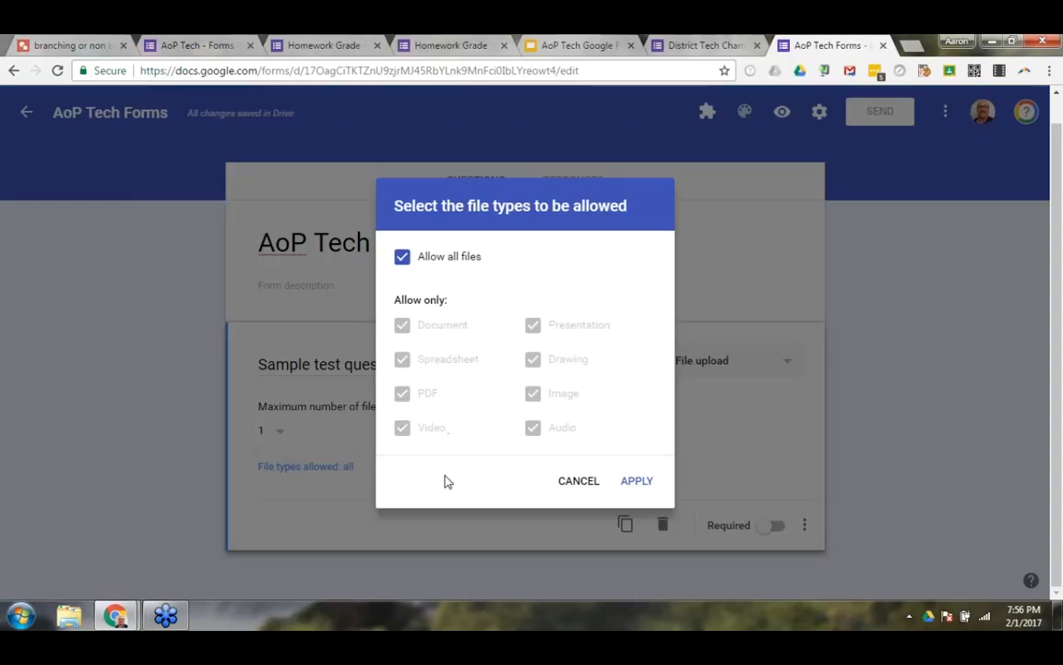
pyautogui.click(413, 341)
pyautogui.click(401, 393)
pyautogui.click(401, 359)
pyautogui.click(401, 325)
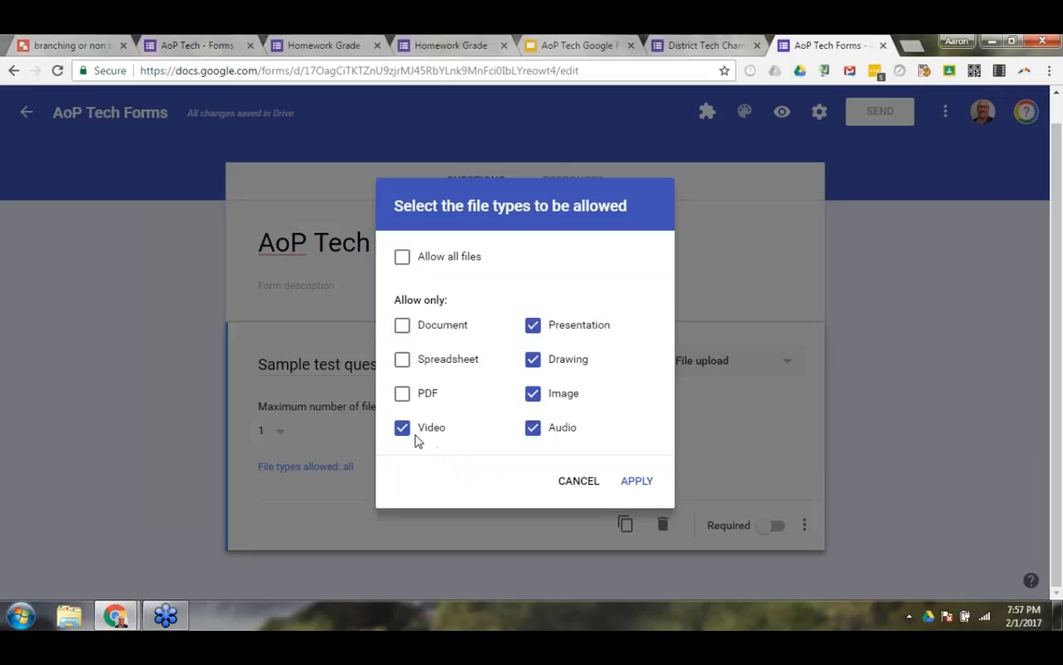
pyautogui.click(412, 435)
pyautogui.click(402, 394)
pyautogui.click(533, 325)
pyautogui.click(532, 359)
pyautogui.click(533, 393)
pyautogui.click(534, 427)
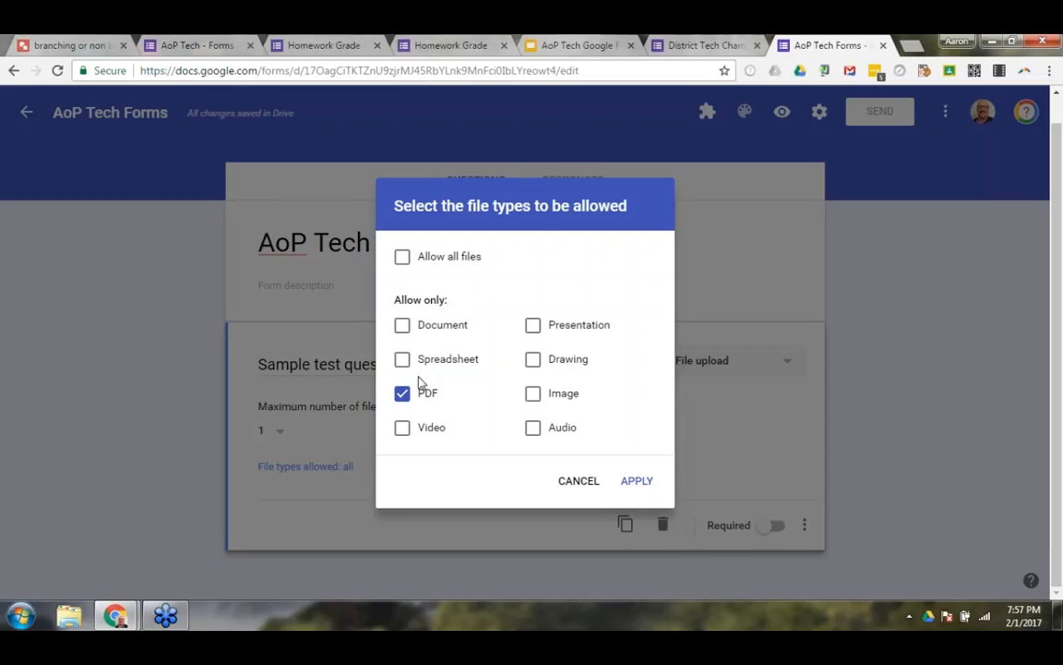
# Try Image and Audio instead of PDF as the allowed file types, and discard the file type changes.
pyautogui.click(437, 393)
pyautogui.click(534, 395)
pyautogui.click(533, 428)
pyautogui.click(576, 483)
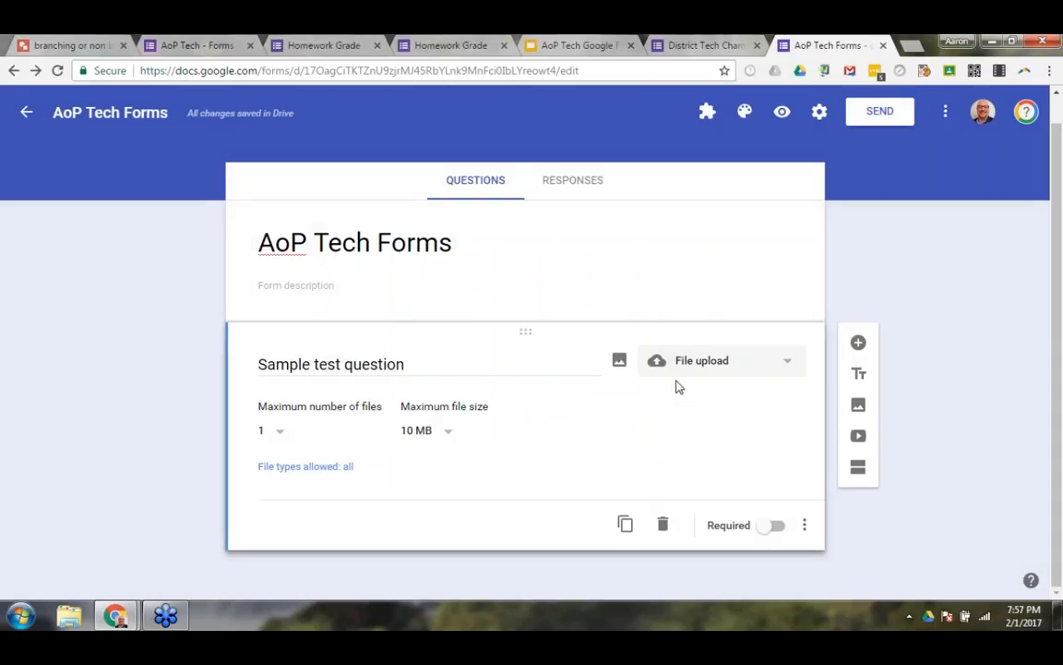
# Change the sample question's type to Linear scale and set its range from 0 to 10.
pyautogui.click(788, 365)
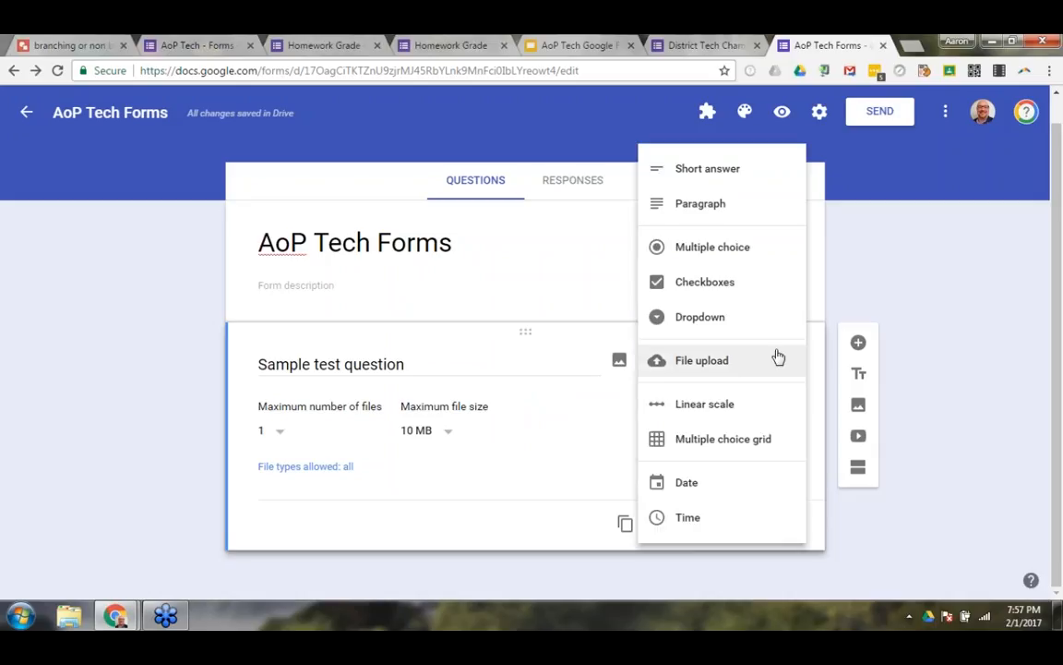
pyautogui.click(695, 412)
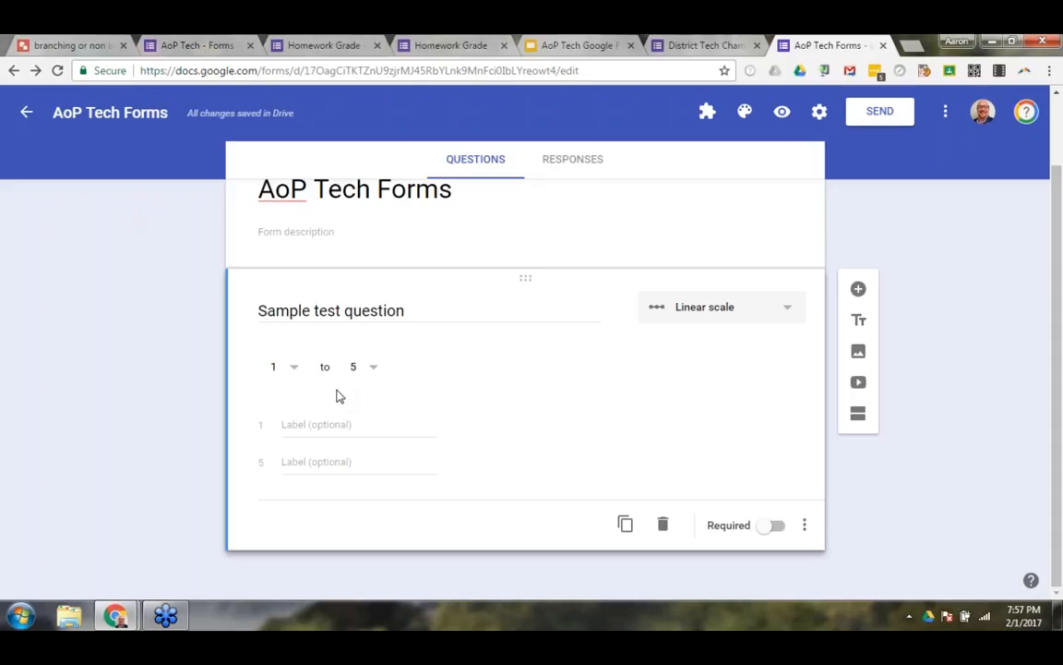
pyautogui.click(294, 371)
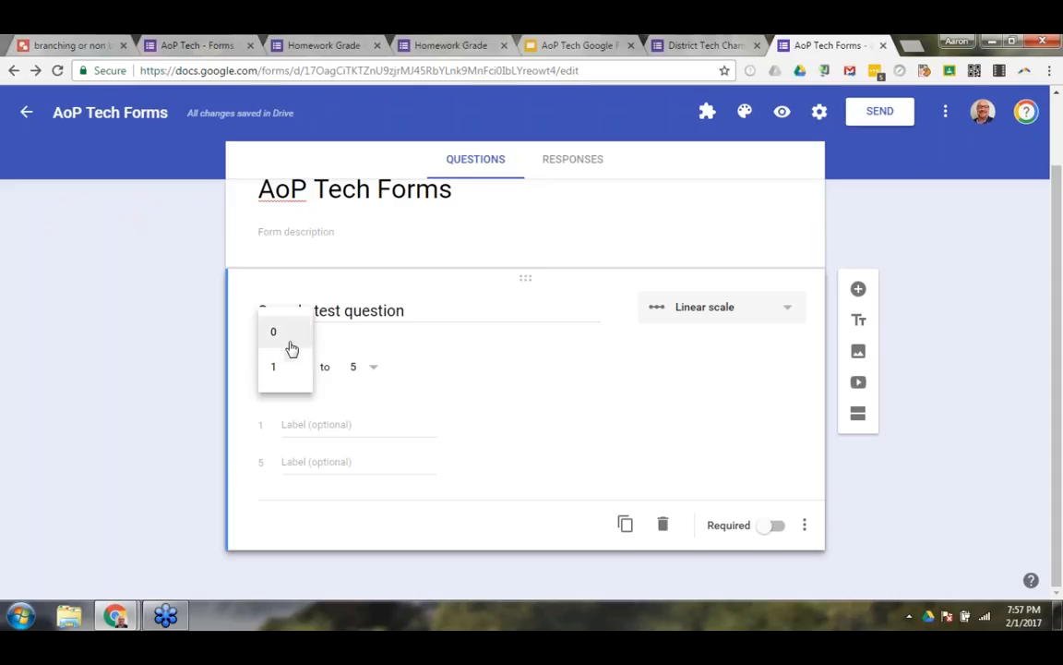
pyautogui.click(288, 336)
pyautogui.click(371, 371)
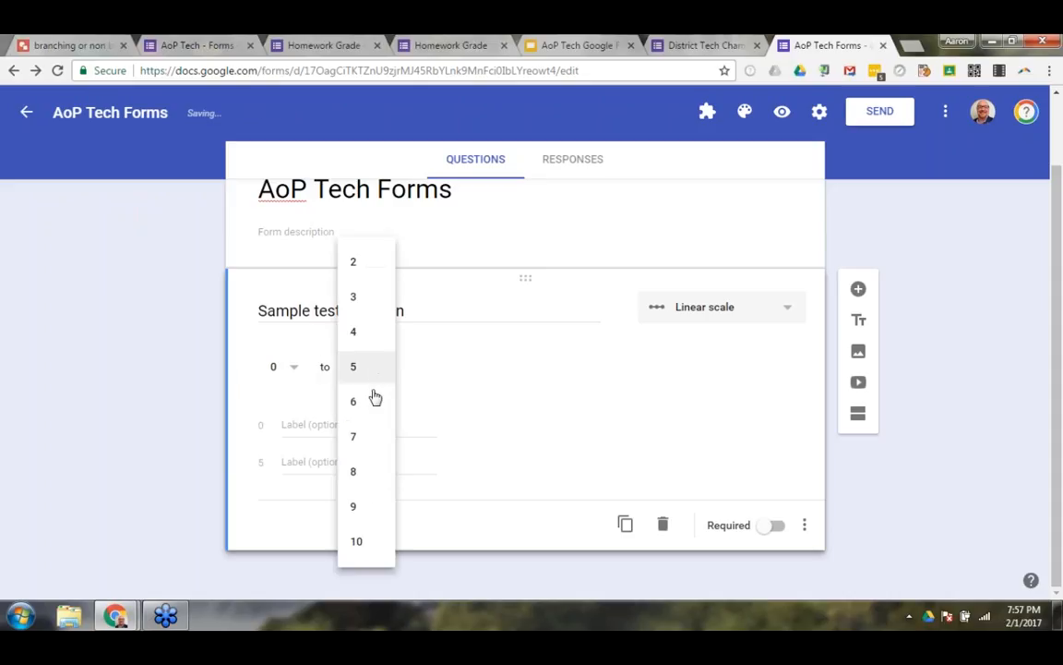
pyautogui.click(359, 544)
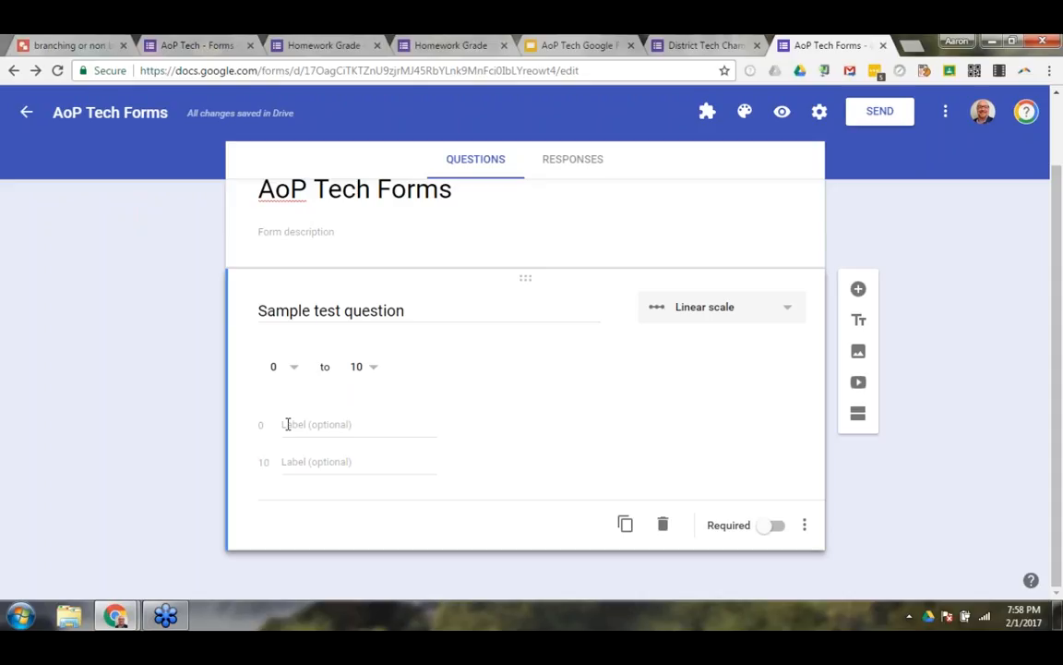
# Label the low end of the scale "Terrible" and the high end "OMG this is amazing!!!!".
pyautogui.click(287, 424)
pyautogui.write('Terrible')
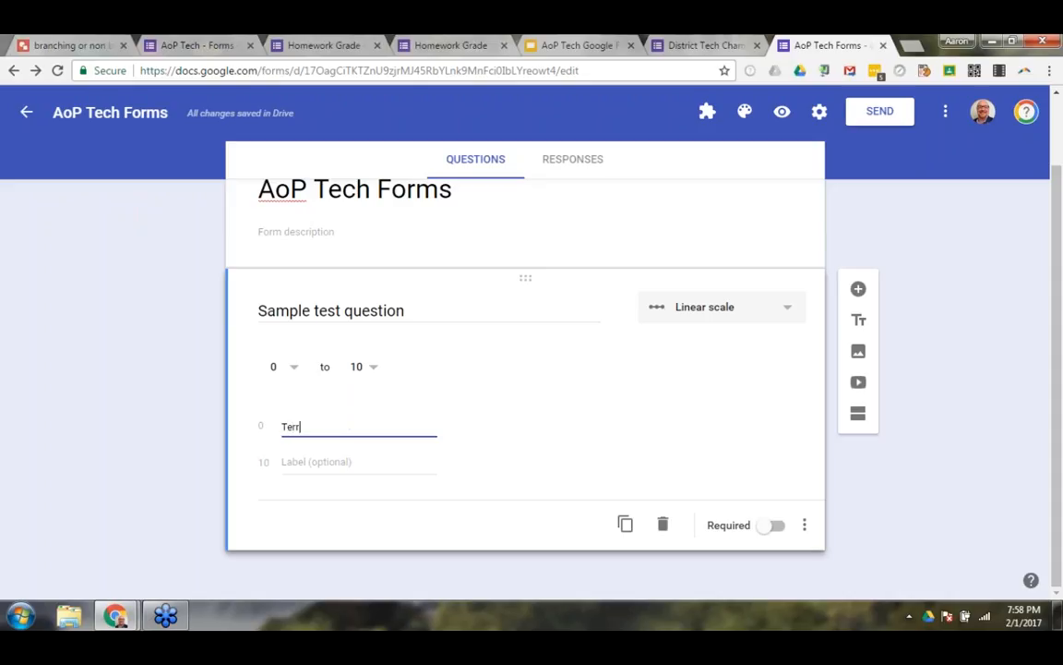
pyautogui.press('Tab')
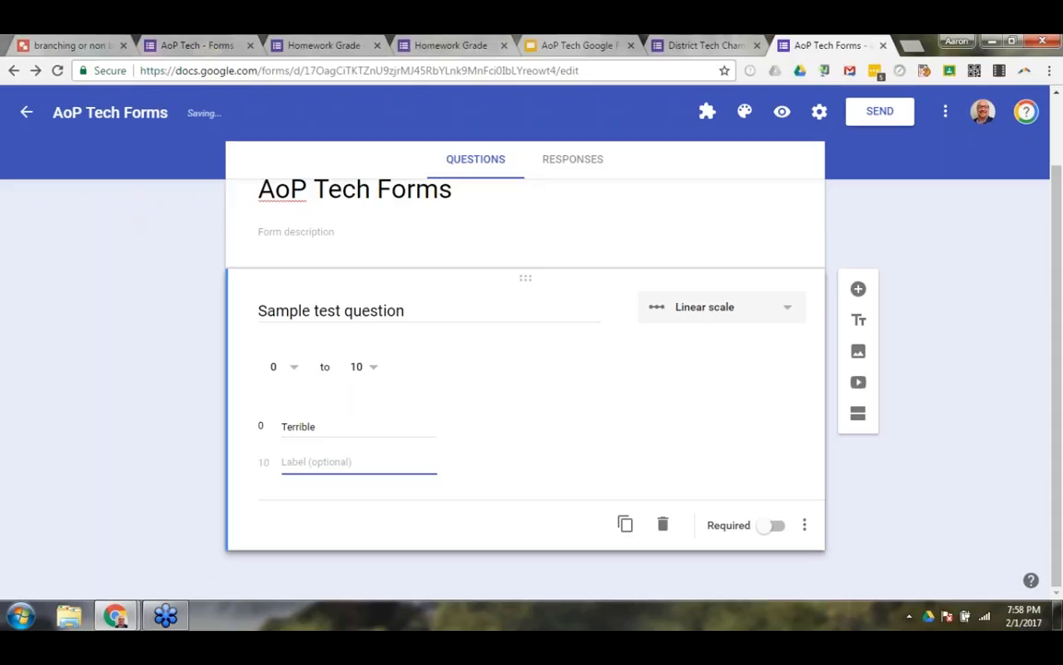
pyautogui.write('O')
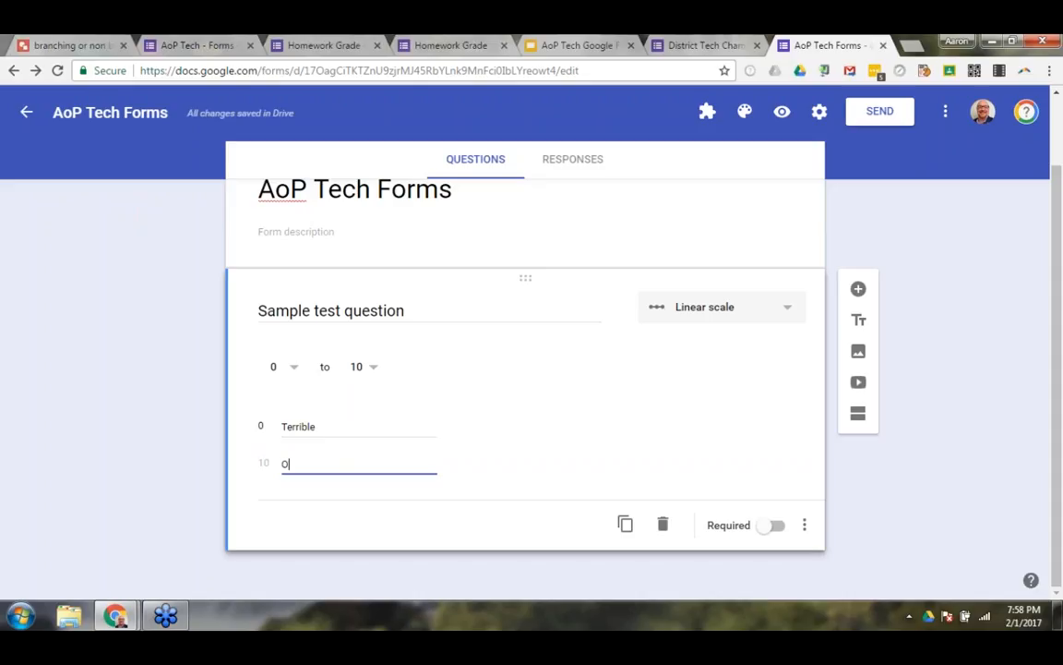
pyautogui.write('MG this is amazing!!!!')
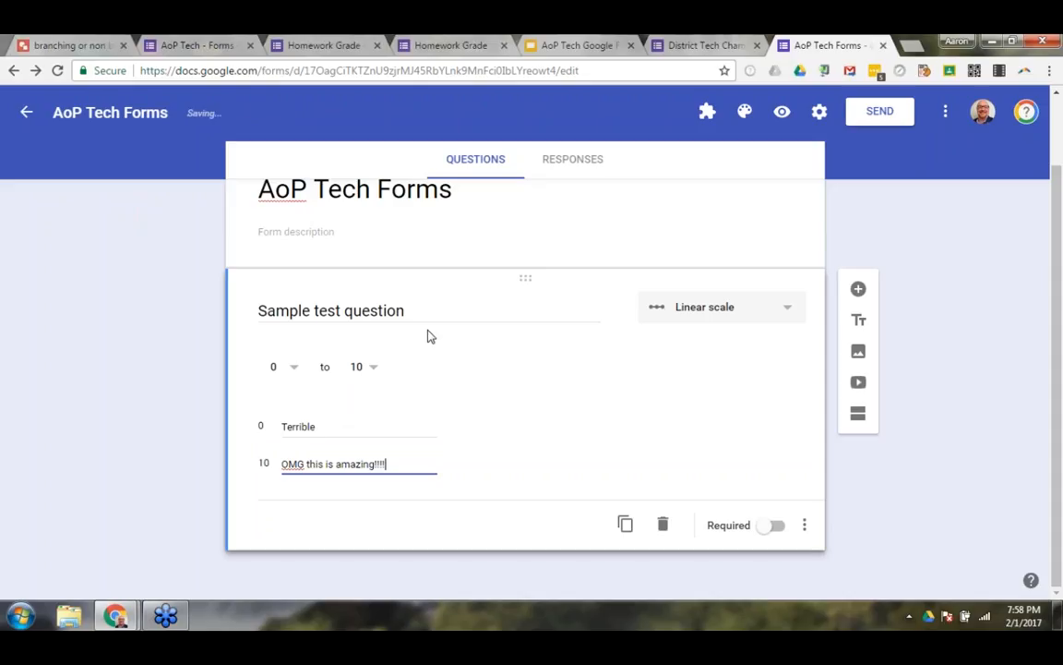
# Preview the form, rate the sample question 7, and close the preview without submitting.
pyautogui.click(782, 112)
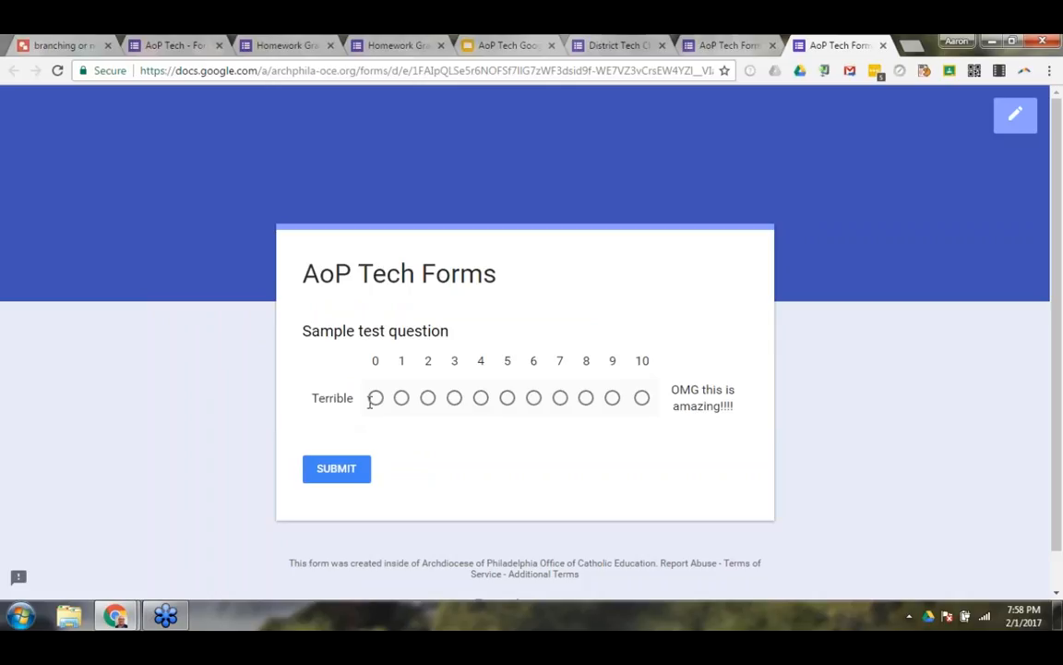
pyautogui.click(560, 403)
pyautogui.click(883, 45)
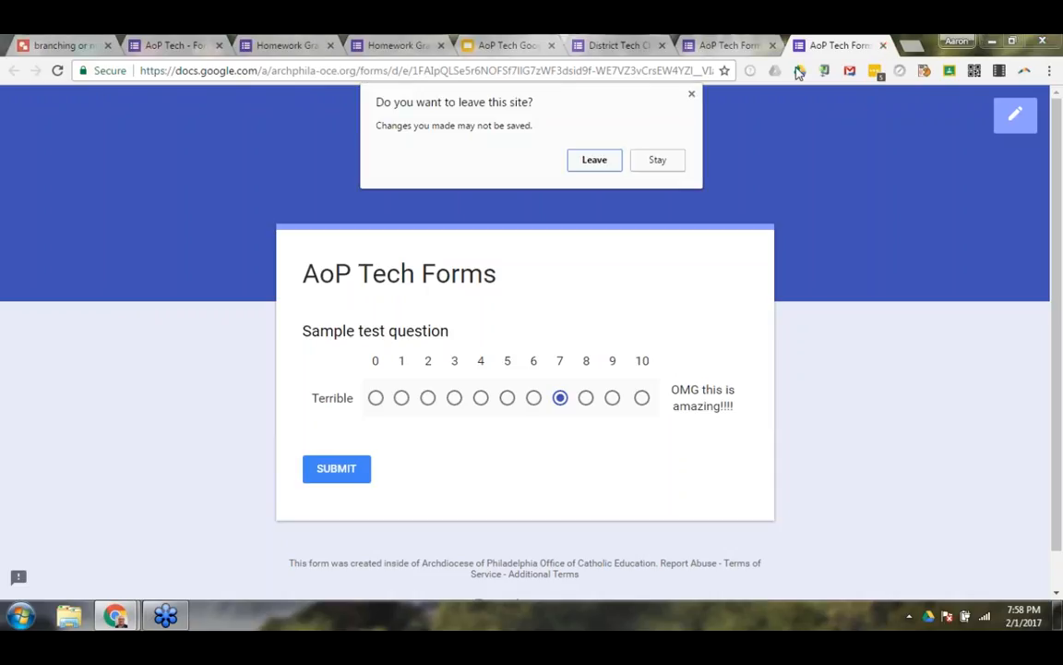
pyautogui.click(606, 164)
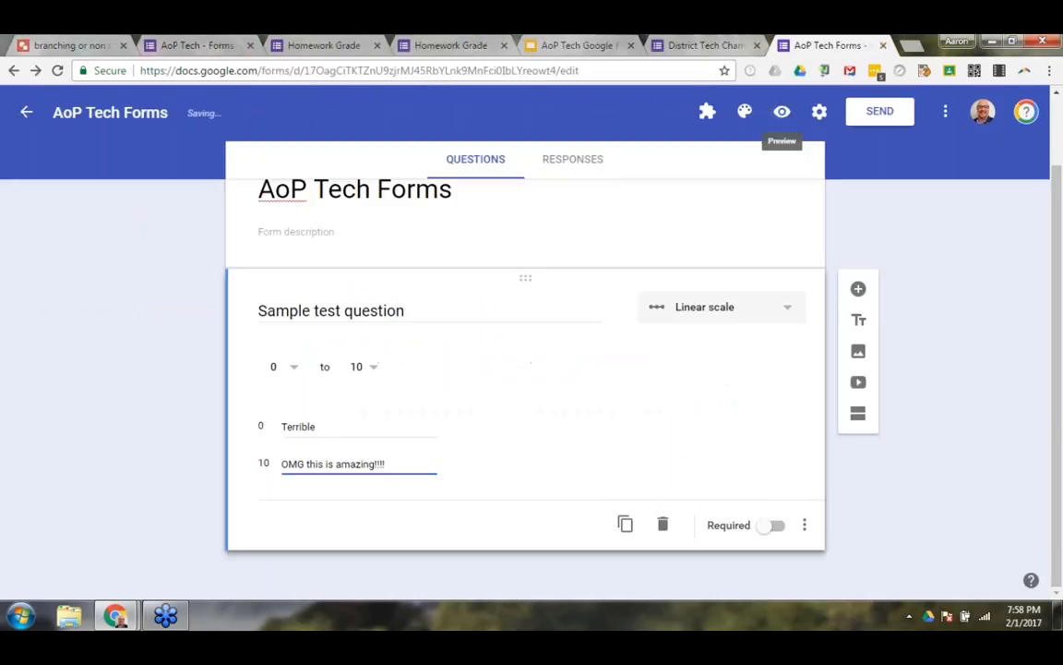
# Change the sample question's type to Multiple choice grid and open its first row label for editing.
pyautogui.click(702, 307)
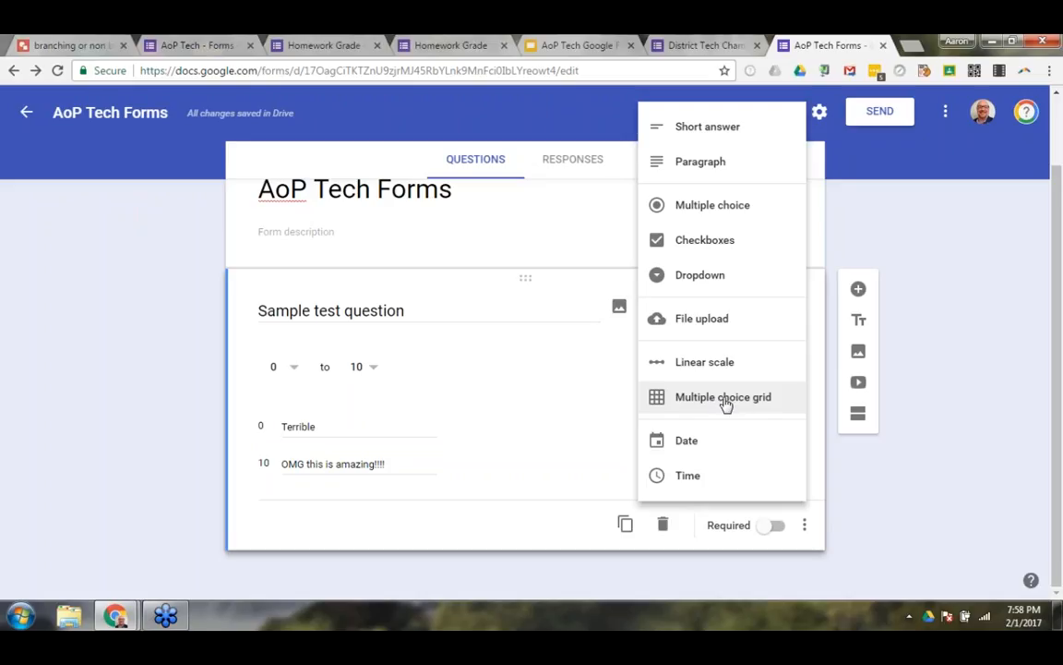
pyautogui.click(726, 399)
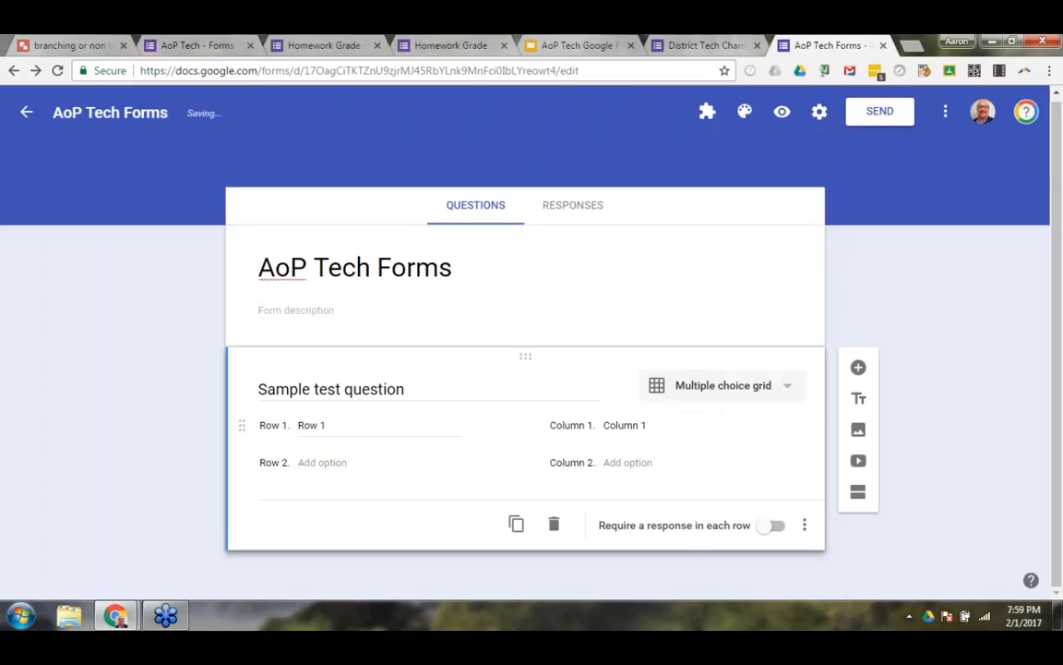
pyautogui.click(338, 426)
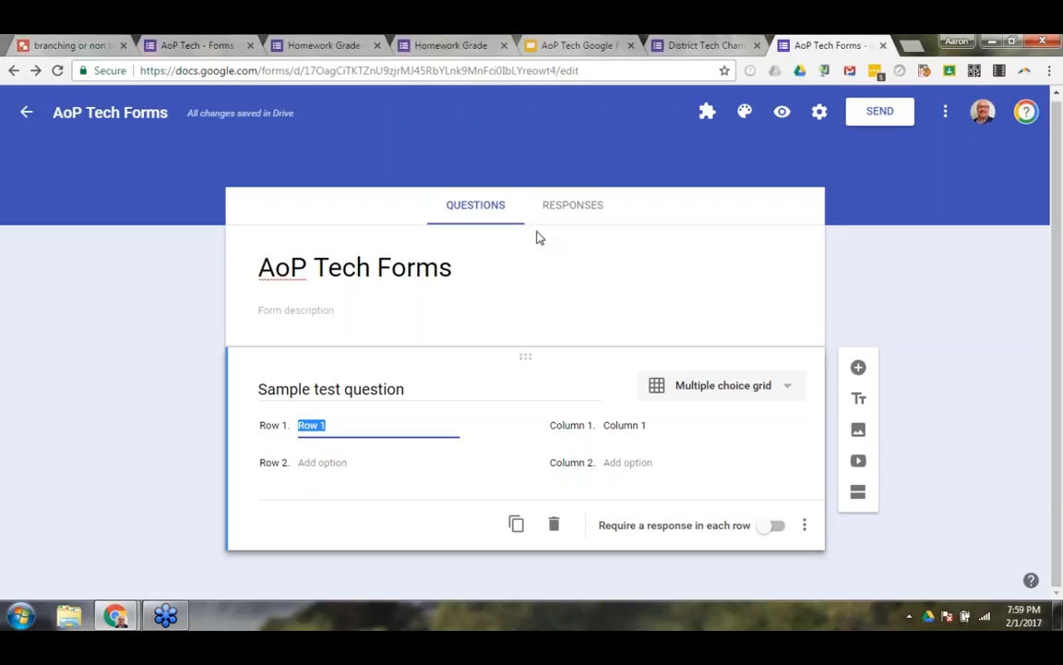
# Switch to the pre-filled Homework Grade response form and enter "news article" as the title of the assignment.
pyautogui.click(452, 46)
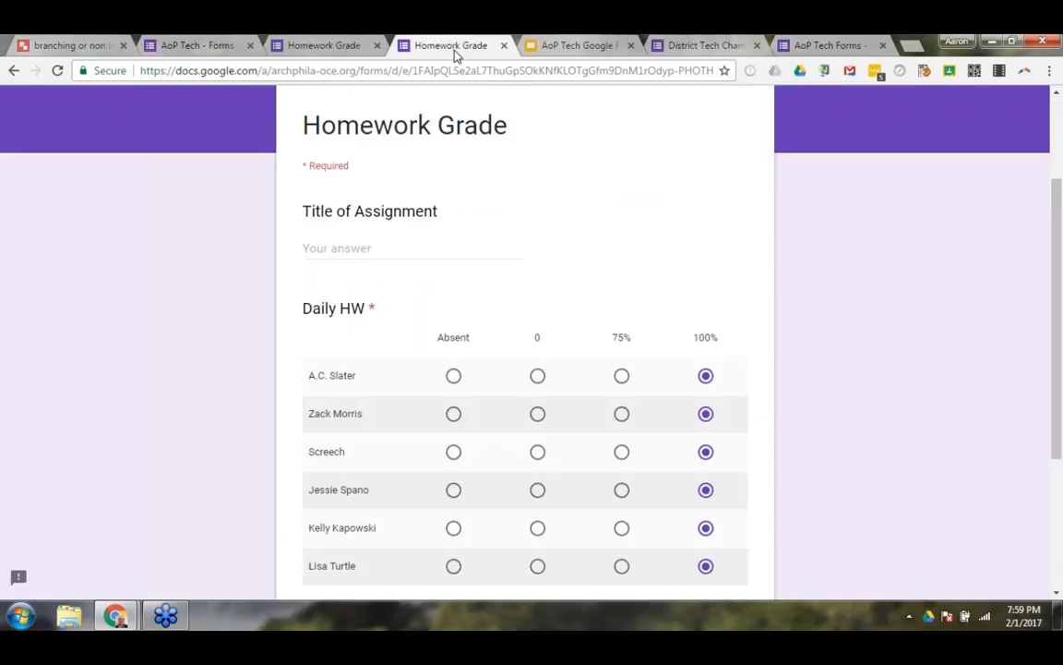
pyautogui.scroll(-1, 485, 235)
pyautogui.scroll(1, 484, 235)
pyautogui.scroll(-1, 485, 235)
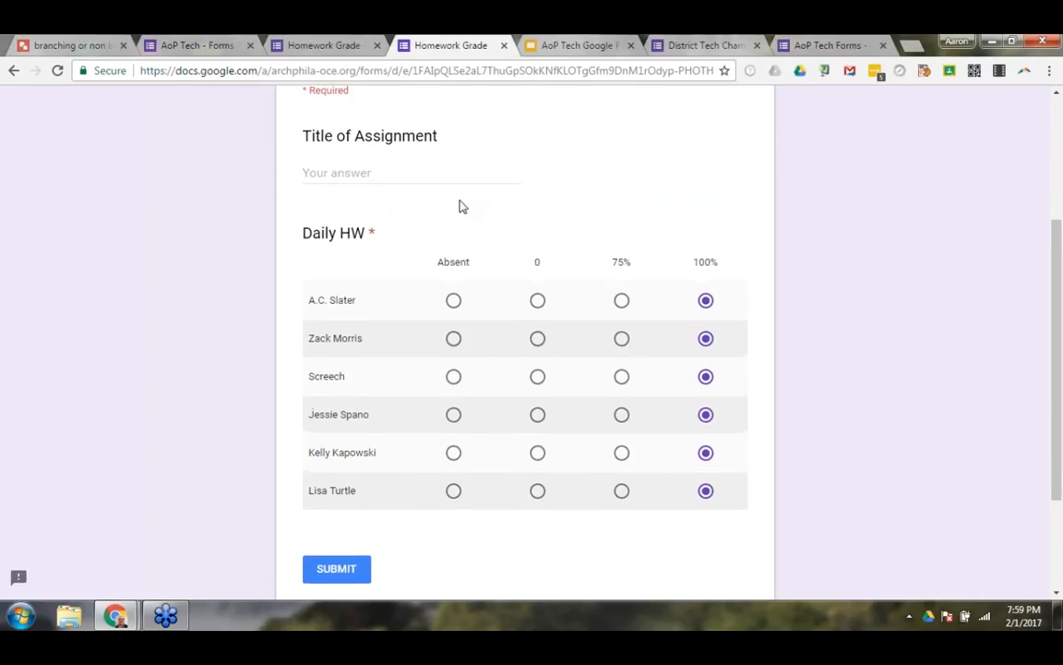
pyautogui.scroll(1, 462, 207)
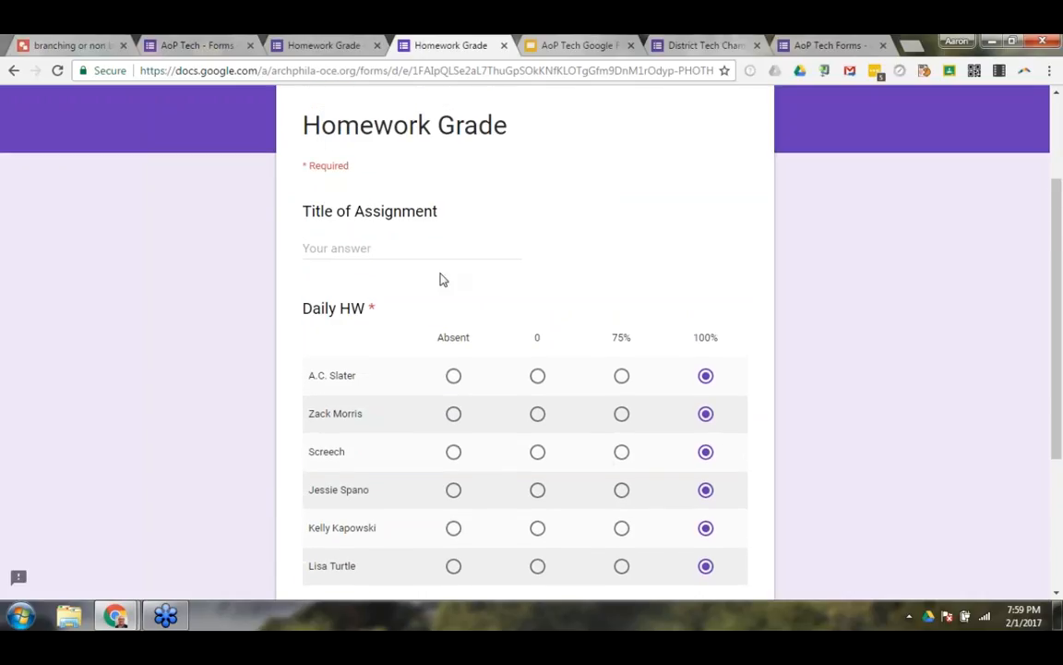
pyautogui.scroll(1, 352, 218)
pyautogui.click(358, 250)
pyautogui.write('news article')
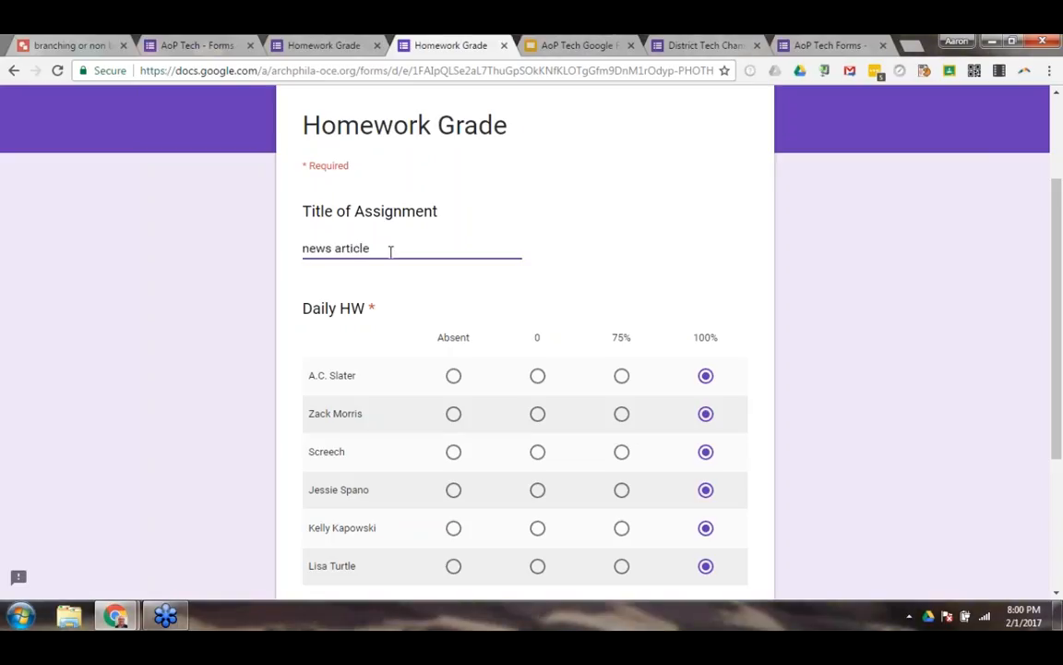
# Grade the fourth student 75% and mark the fifth student Absent under Daily HW, and submit the response.
pyautogui.scroll(-2, 391, 249)
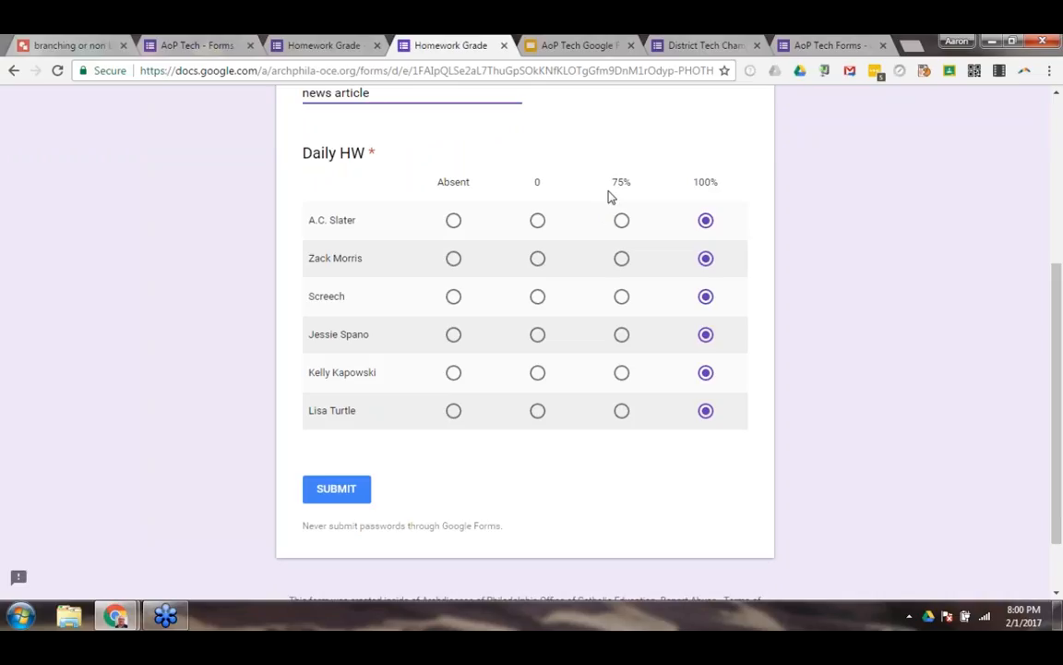
pyautogui.click(622, 334)
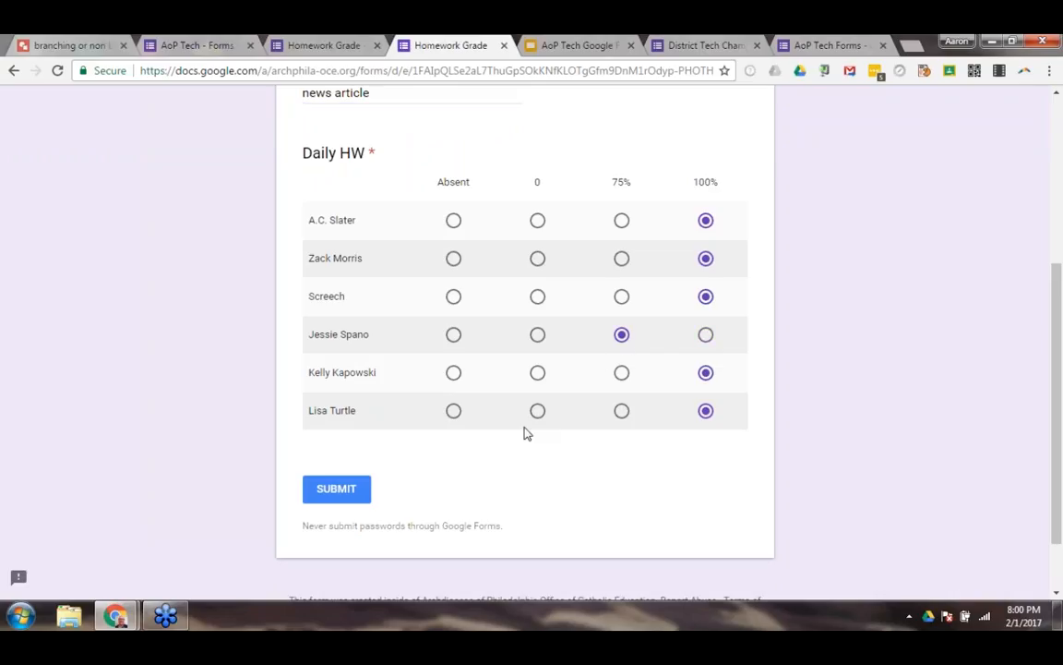
pyautogui.click(454, 372)
pyautogui.click(345, 497)
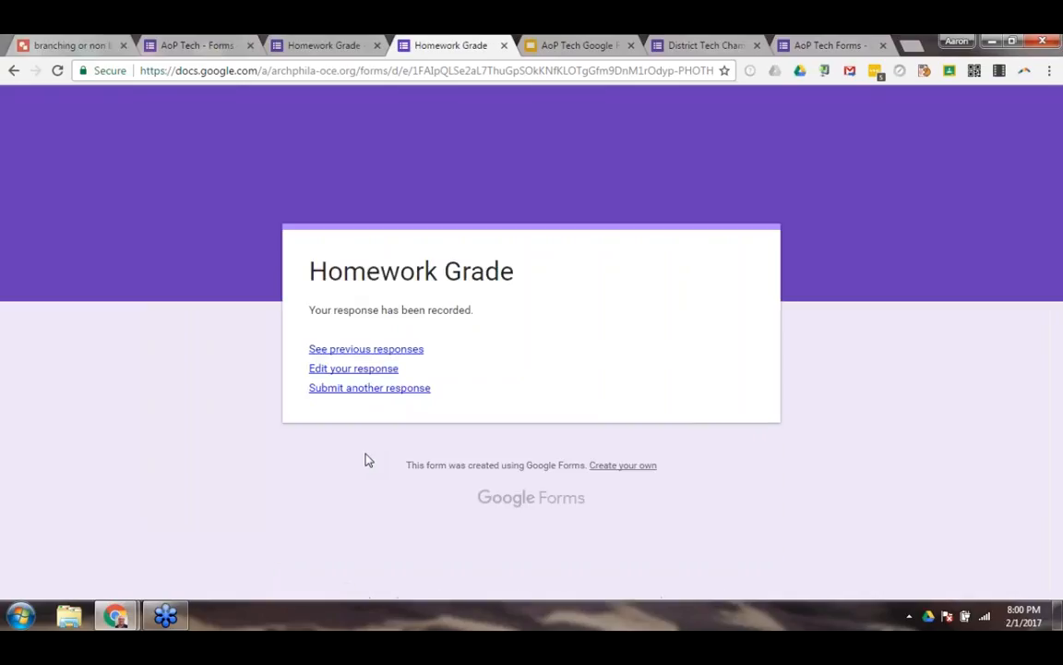
# Close the submitted form and view the Homework Grade responses in the linked spreadsheet.
pyautogui.click(504, 45)
pyautogui.click(360, 46)
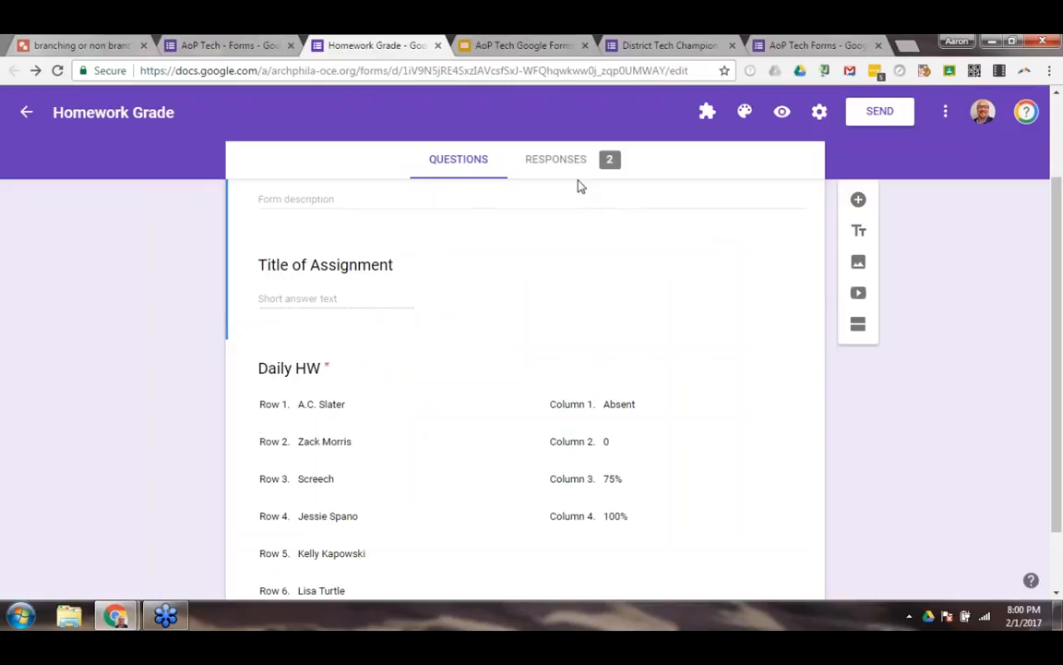
pyautogui.click(565, 167)
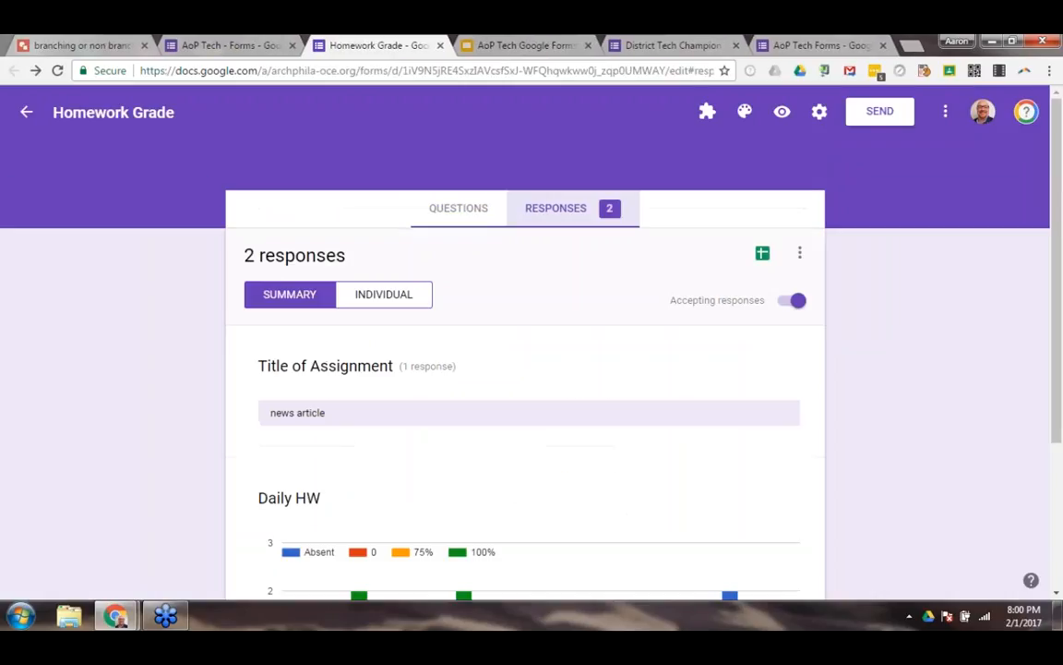
pyautogui.click(759, 255)
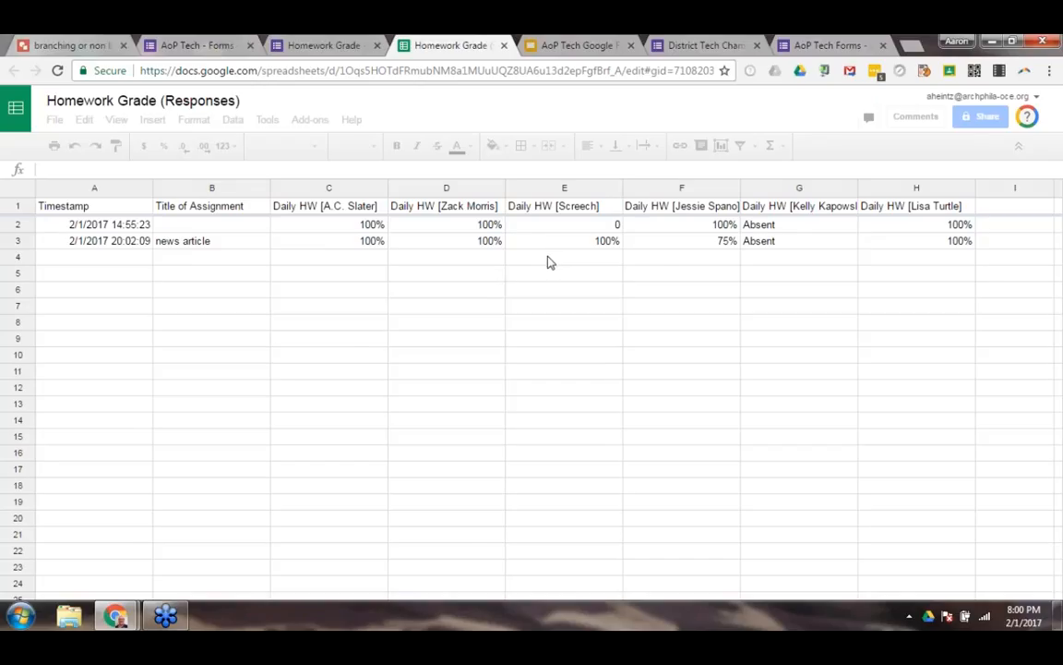
# Return to the Homework Grade form's questions and preview the blank form through its Daily HW grid.
pyautogui.click(334, 50)
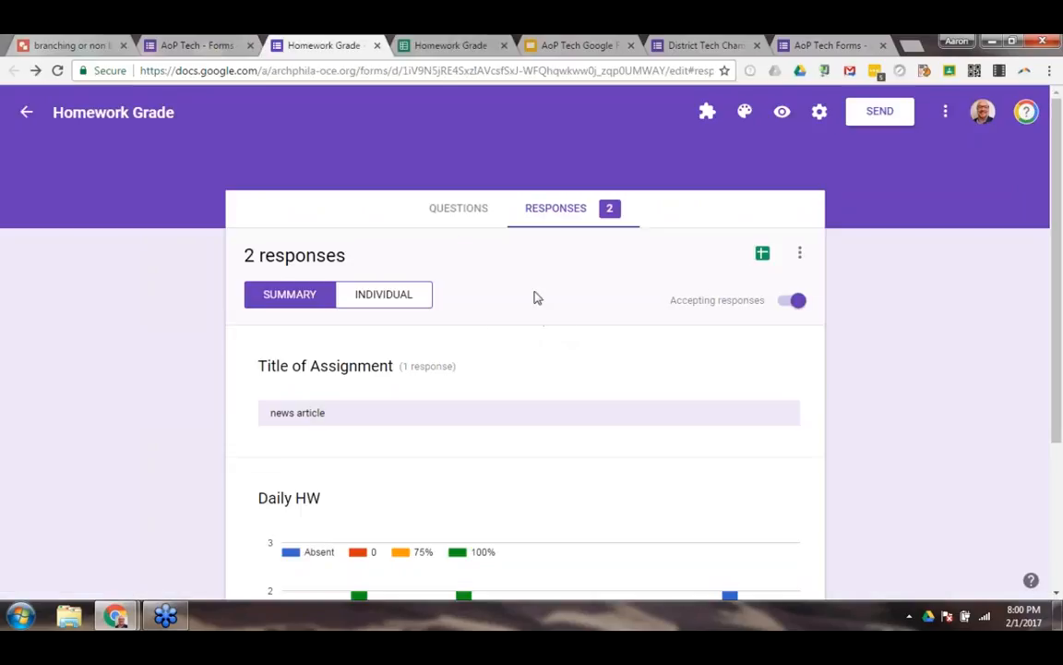
pyautogui.click(460, 212)
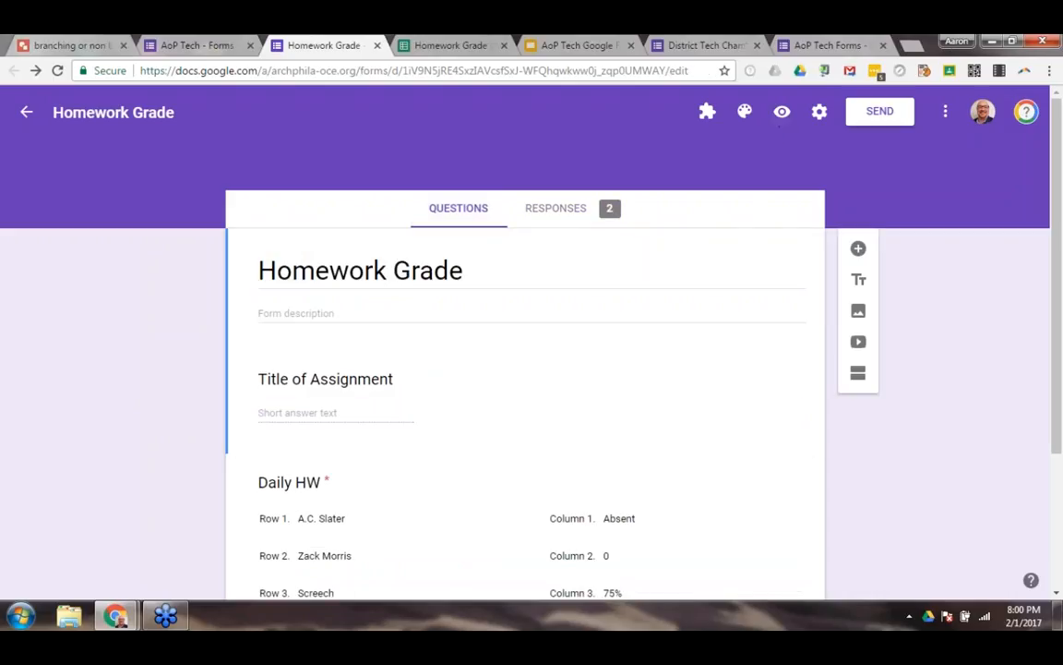
pyautogui.click(782, 118)
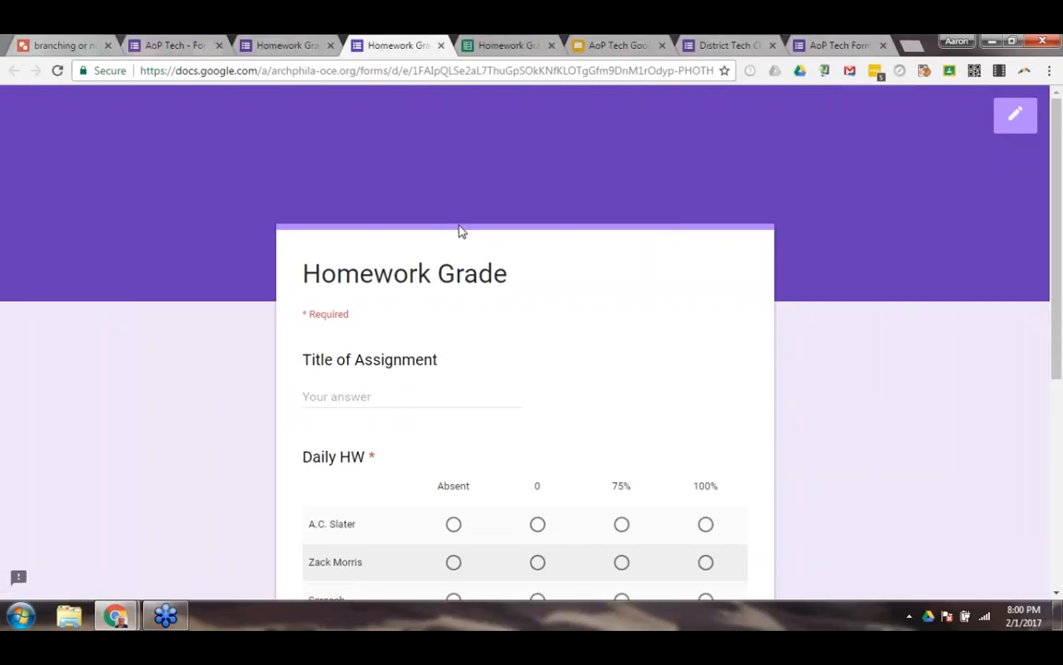
pyautogui.scroll(-3, 572, 273)
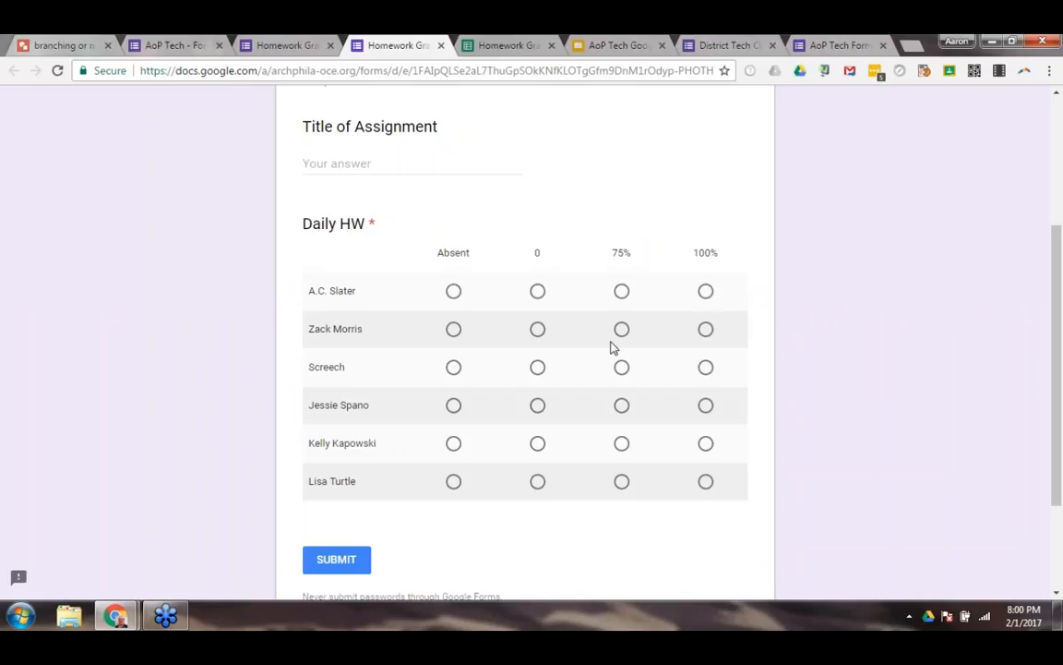
pyautogui.scroll(2, 303, 128)
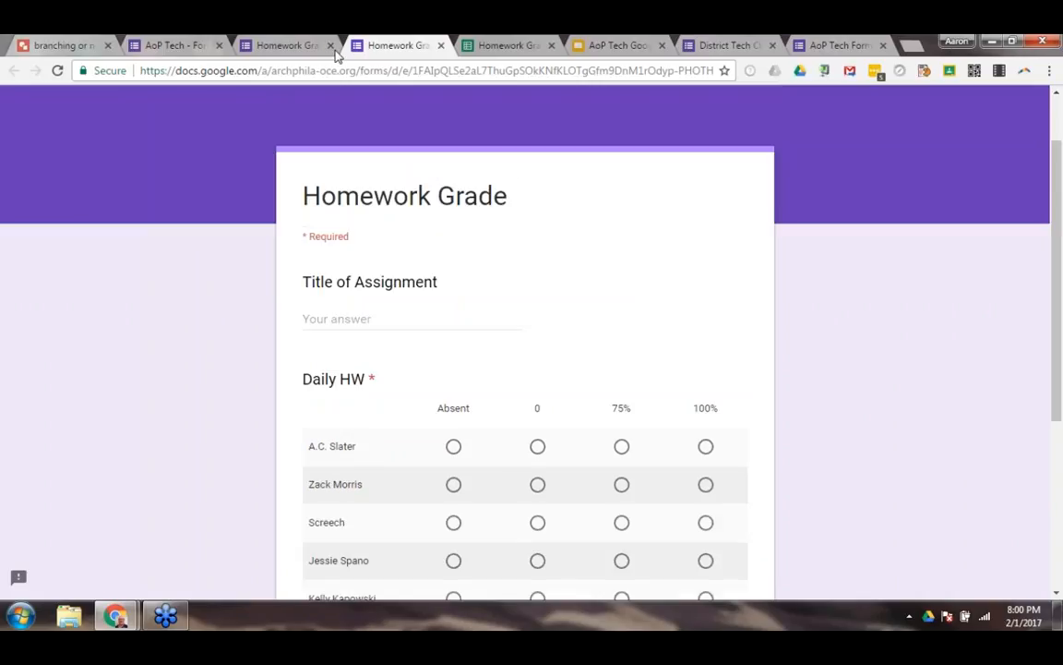
# Generate a pre-filled link for the Homework Grade form with all six students set to 100% for Daily HW.
pyautogui.click(295, 51)
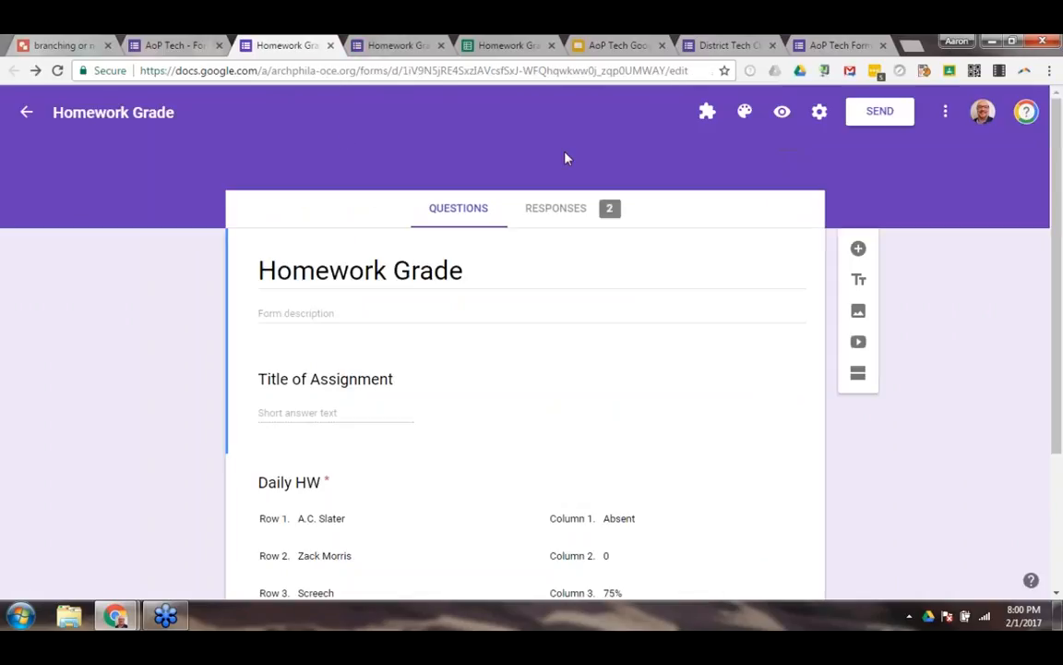
pyautogui.click(943, 114)
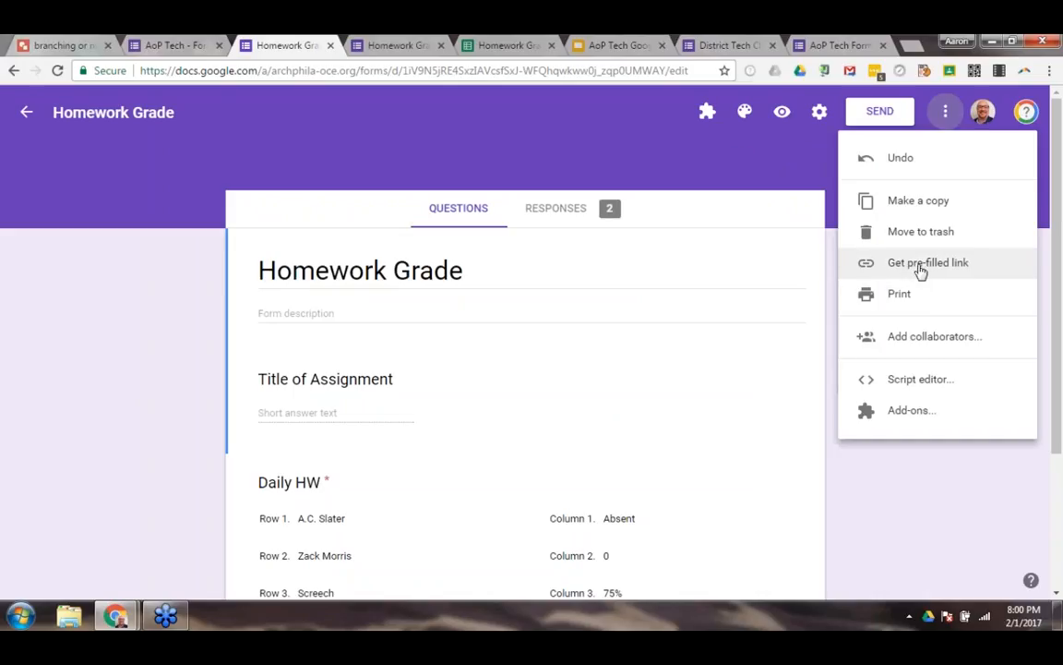
pyautogui.click(926, 265)
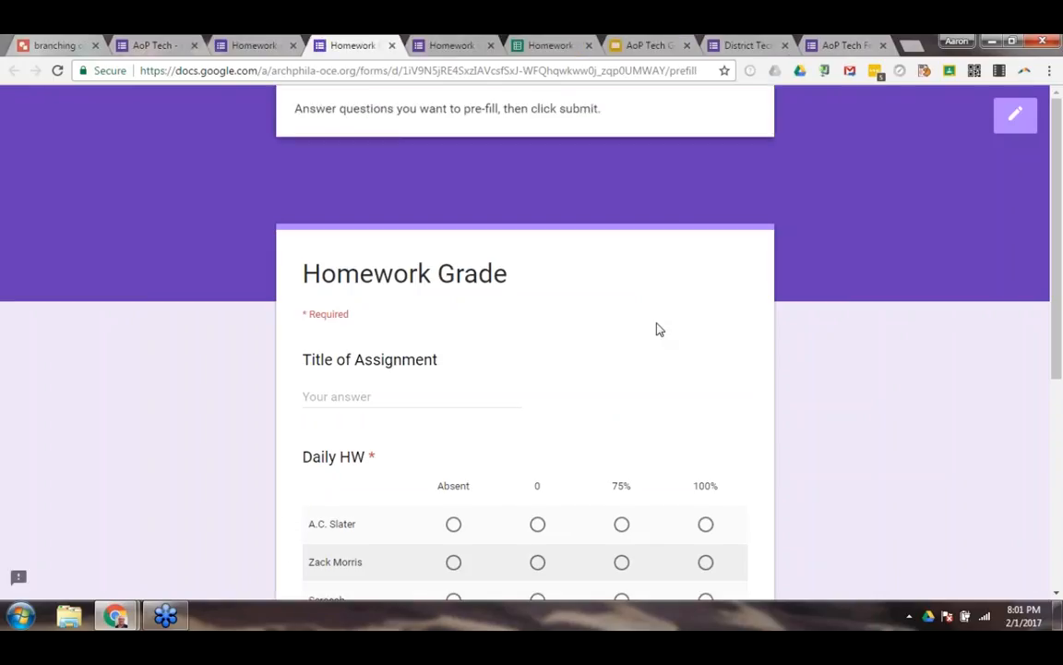
pyautogui.scroll(-4, 658, 329)
pyautogui.click(705, 213)
pyautogui.click(706, 251)
pyautogui.click(705, 289)
pyautogui.click(705, 326)
pyautogui.click(705, 366)
pyautogui.click(704, 405)
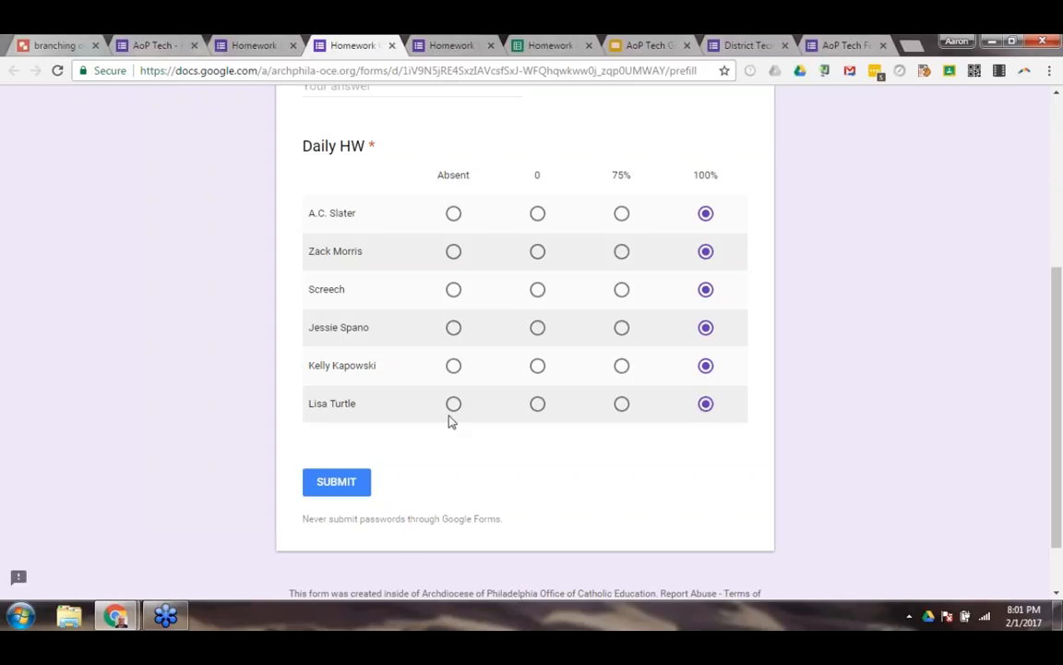
pyautogui.click(355, 490)
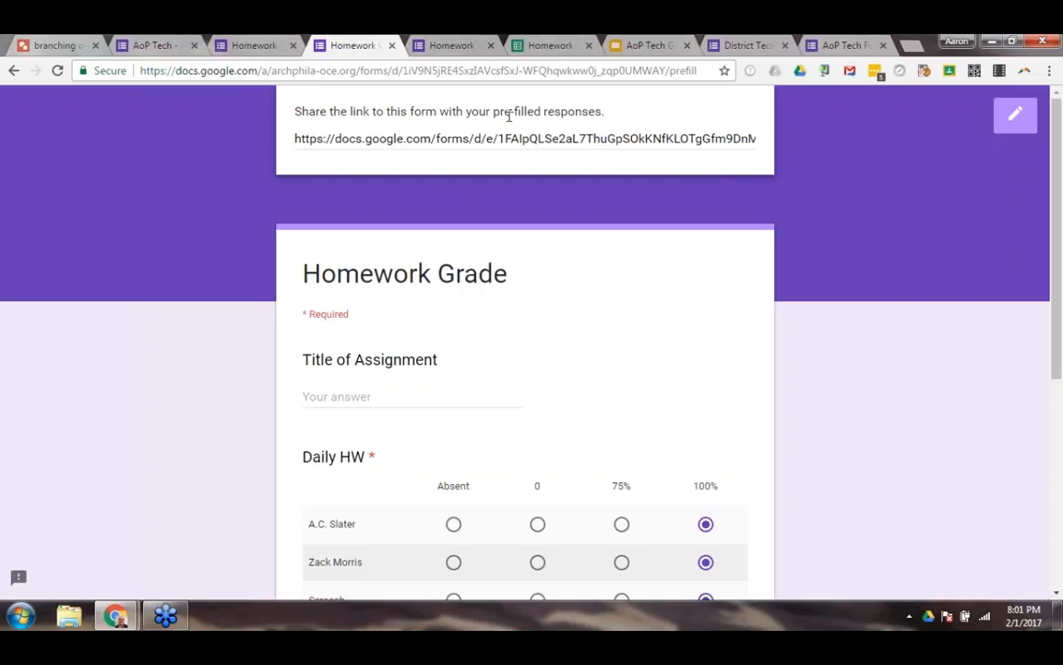
# Copy the Homework Grade form's pre-filled link, open it in a new tab to review the preselected Daily HW grid, and close it.
pyautogui.click(485, 144)
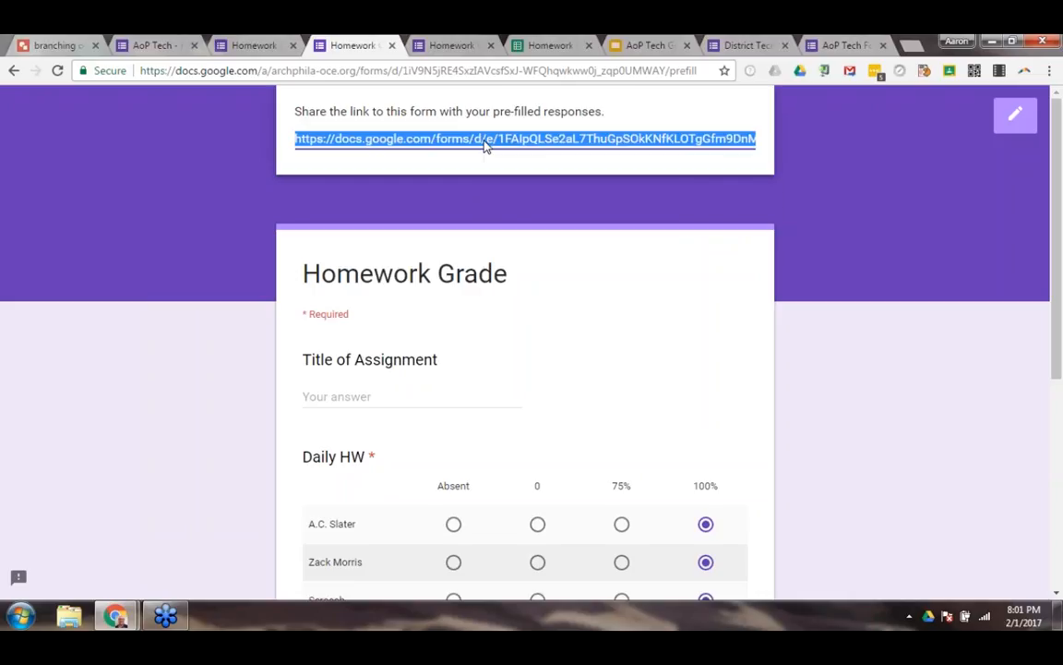
pyautogui.rightClick(486, 145)
pyautogui.click(520, 152)
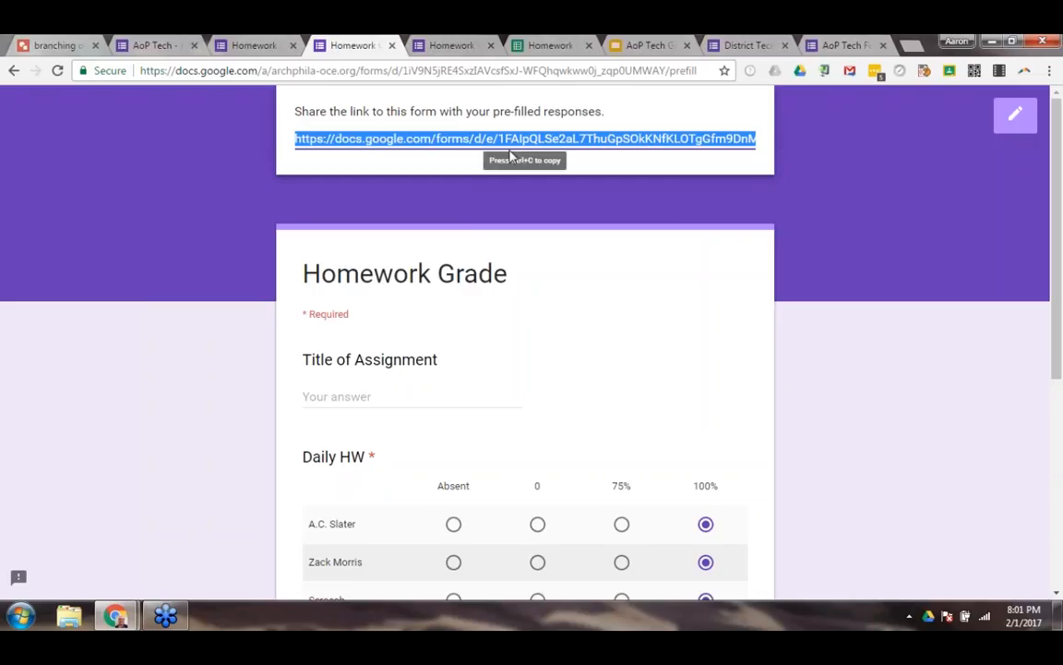
pyautogui.hotkey('ctrl', 't')
pyautogui.rightClick(434, 72)
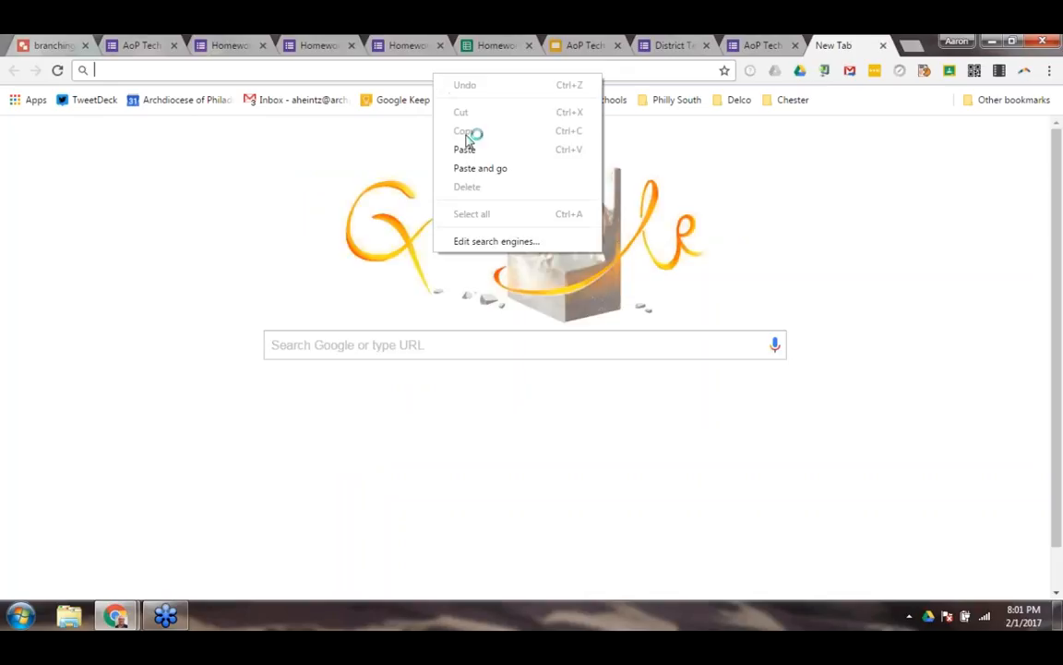
pyautogui.click(468, 168)
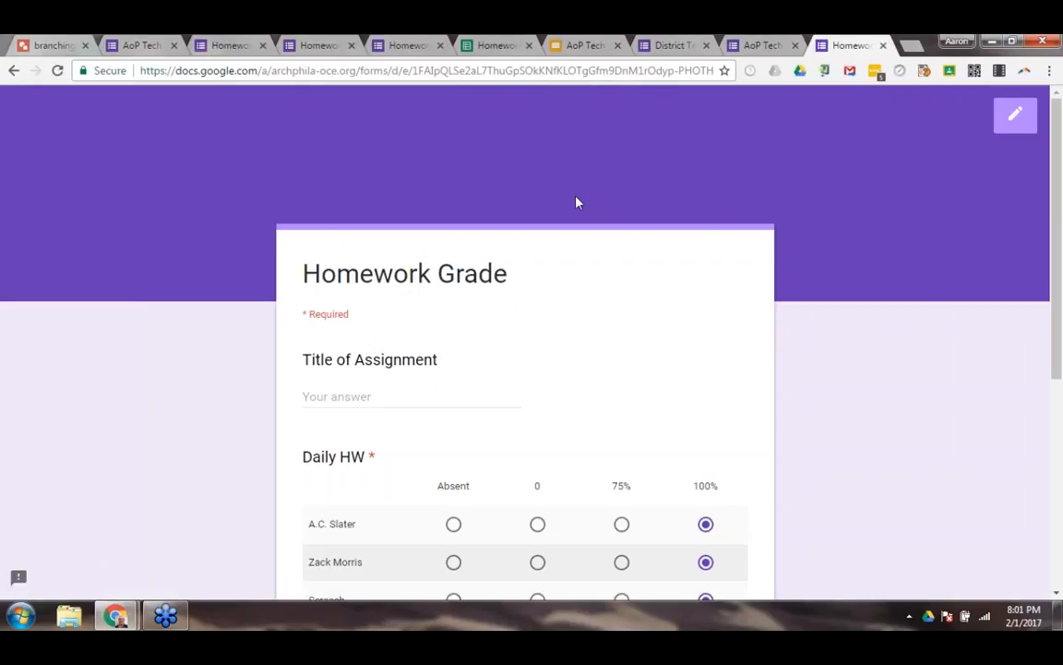
pyautogui.scroll(-3, 565, 212)
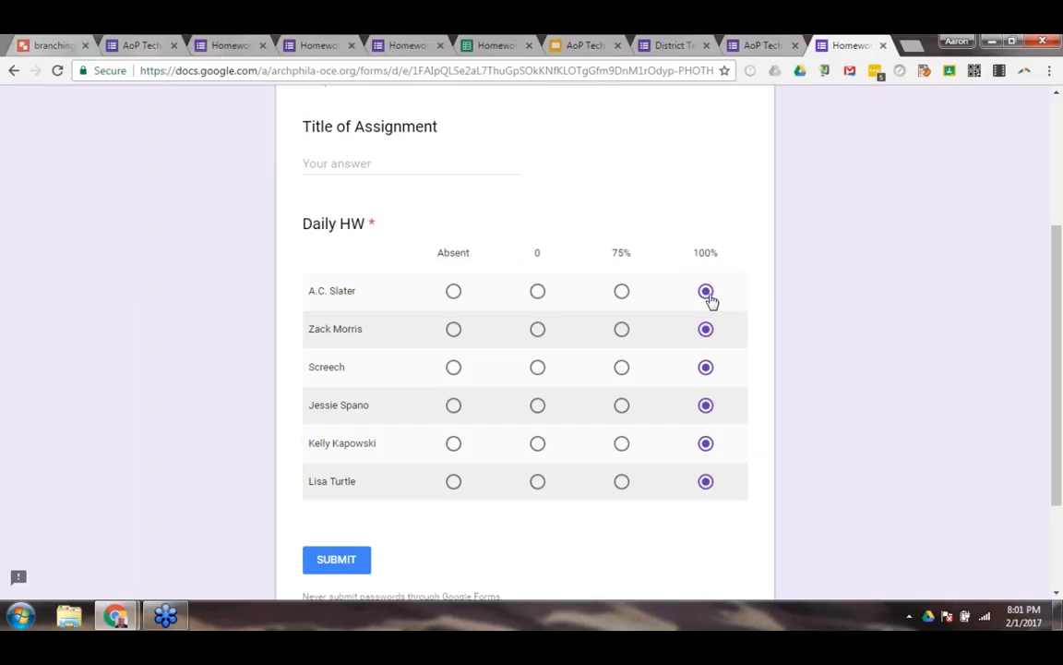
pyautogui.click(883, 45)
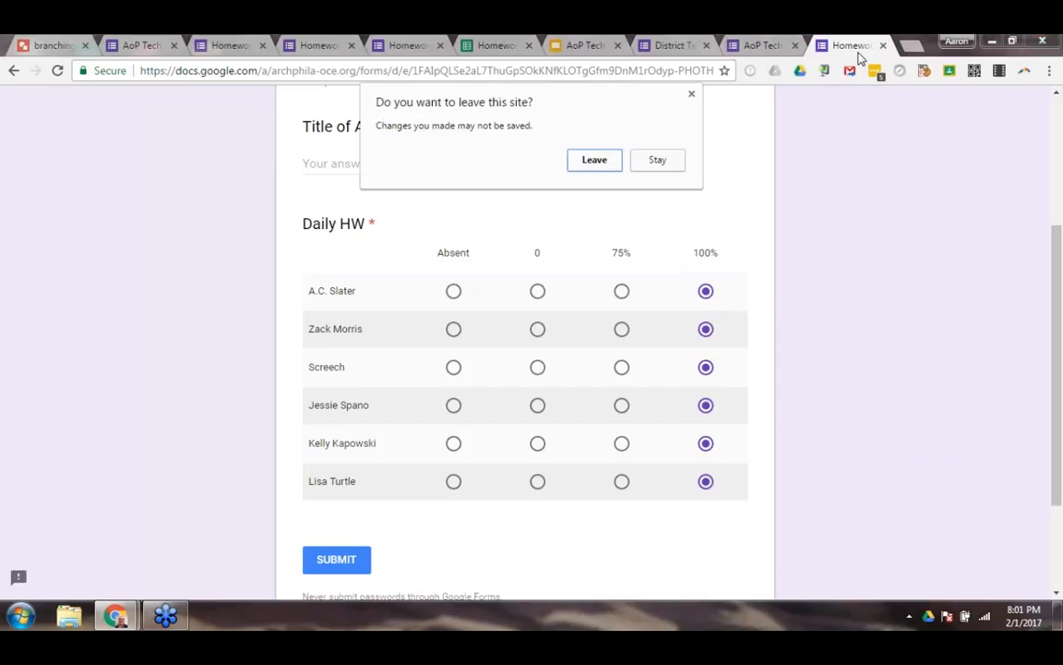
pyautogui.click(613, 164)
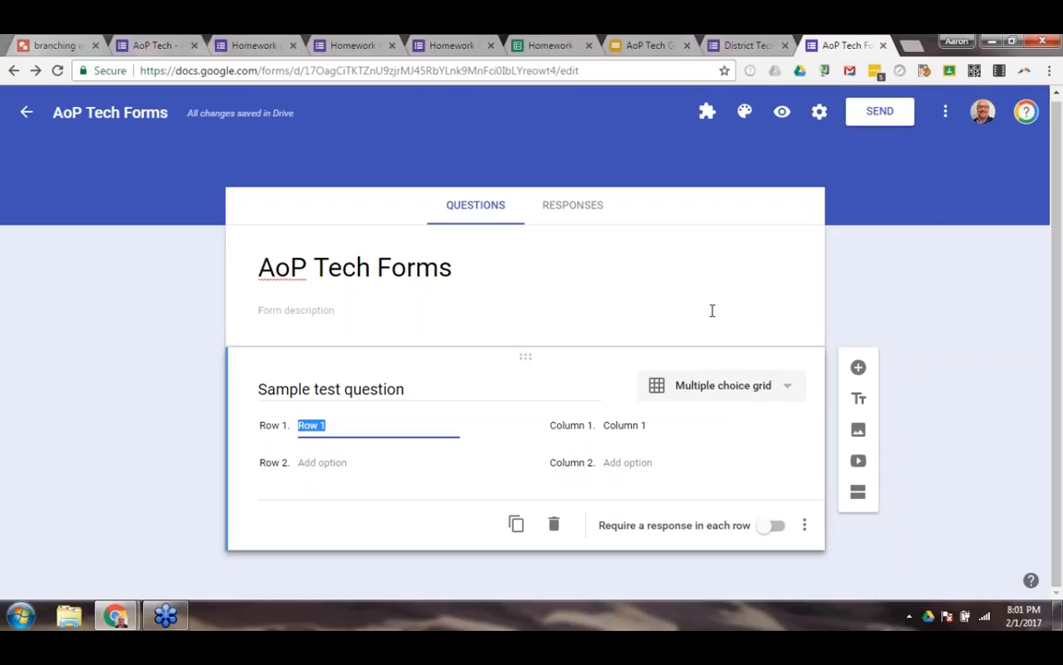
# Change the sample test question in AoP Tech Forms to the Date type and preview the form.
pyautogui.click(754, 392)
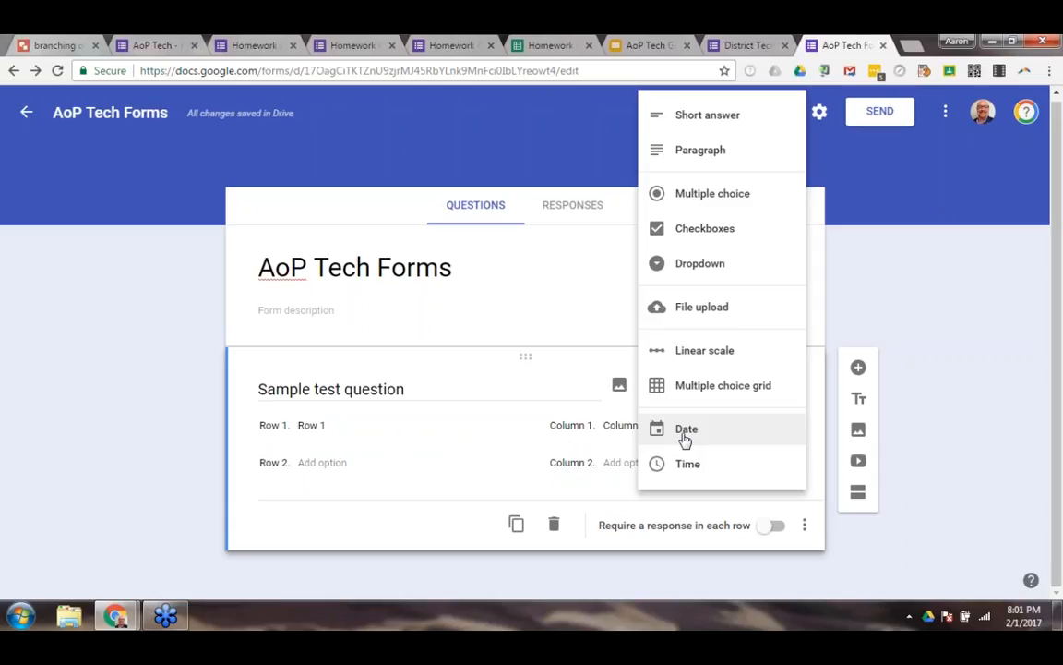
pyautogui.click(684, 430)
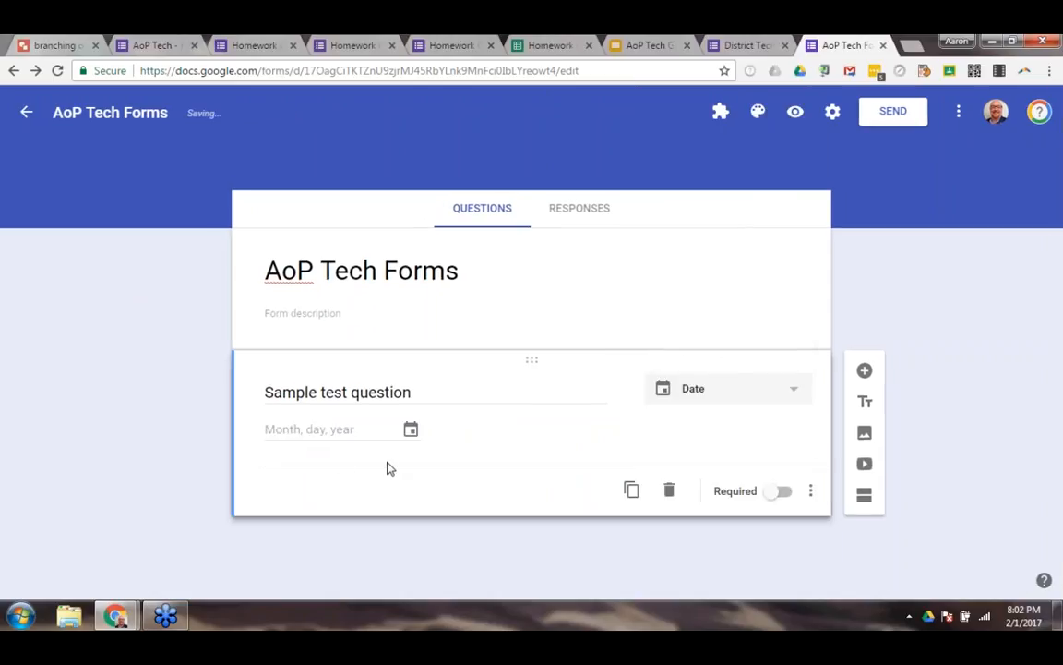
pyautogui.click(794, 112)
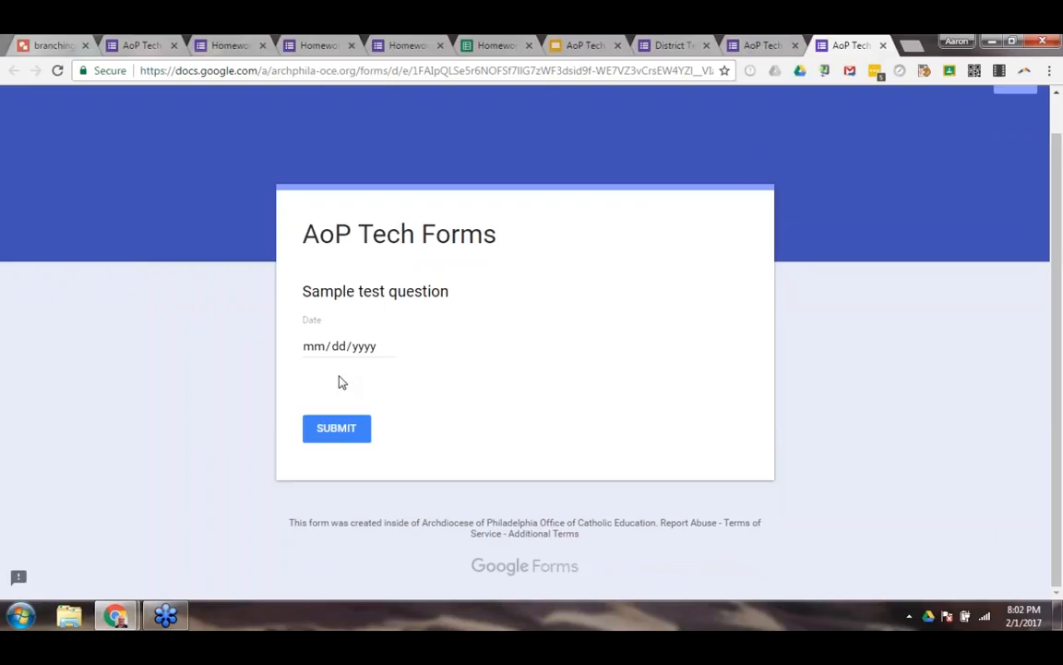
# Choose February 15, 2017 as the date answer in the preview and close the preview, discarding the entry.
pyautogui.click(315, 348)
pyautogui.click(386, 348)
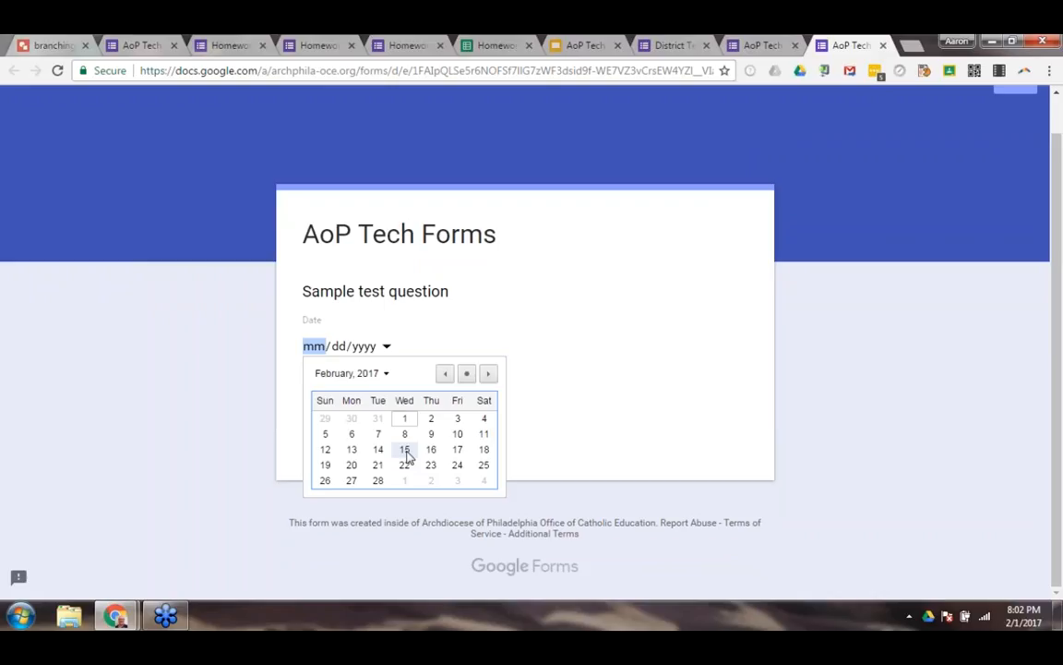
pyautogui.click(406, 451)
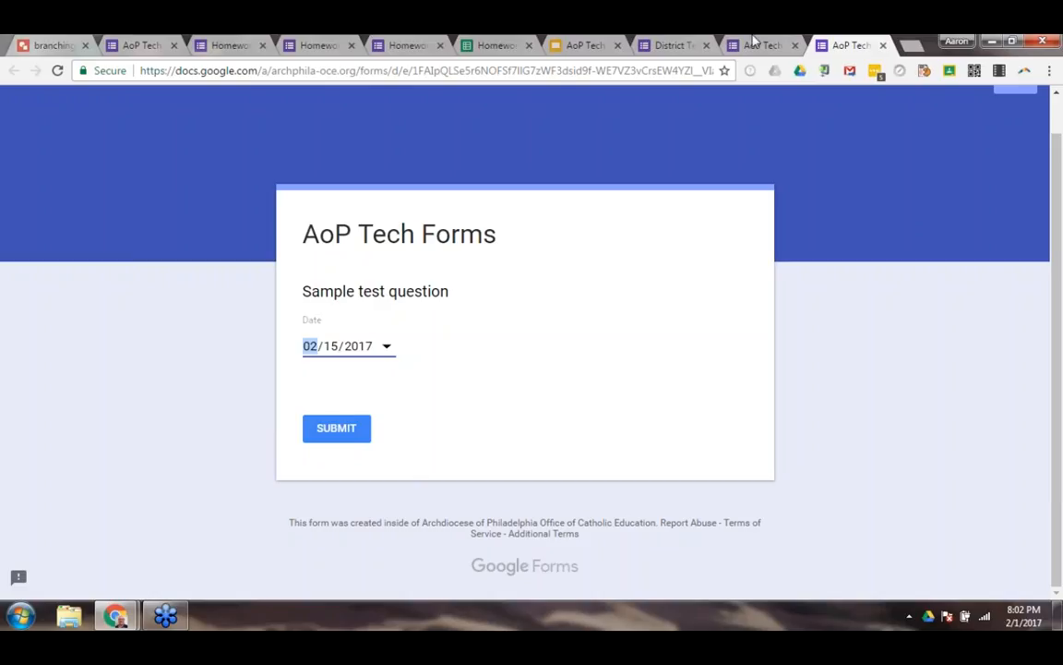
pyautogui.click(882, 45)
pyautogui.click(595, 160)
# Change the sample test question to the Time type and preview the form.
pyautogui.click(701, 395)
pyautogui.click(695, 477)
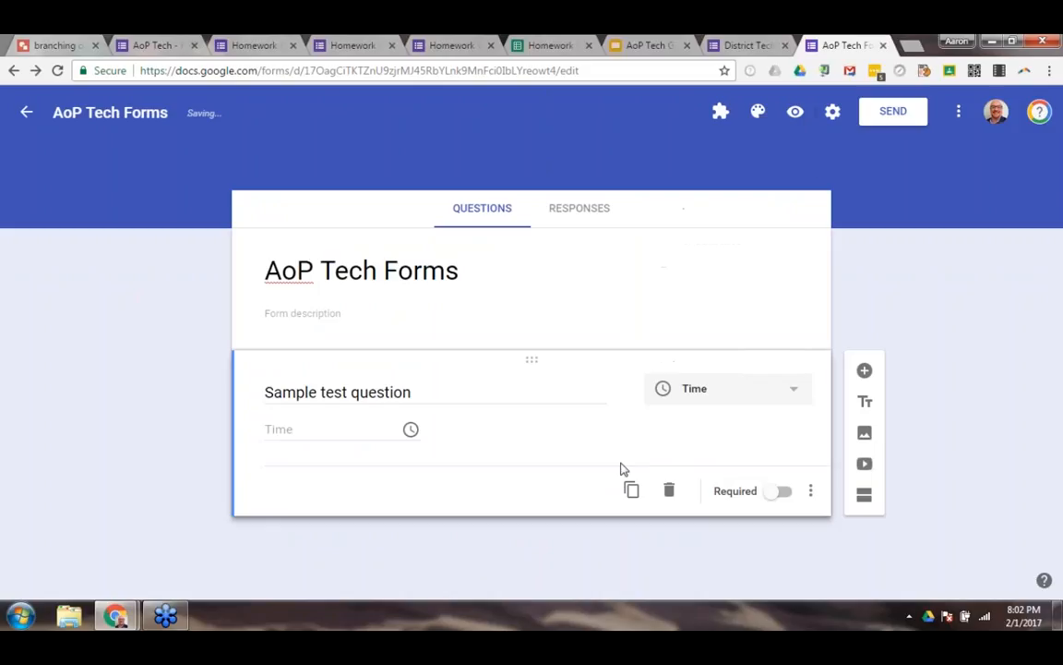
pyautogui.click(794, 112)
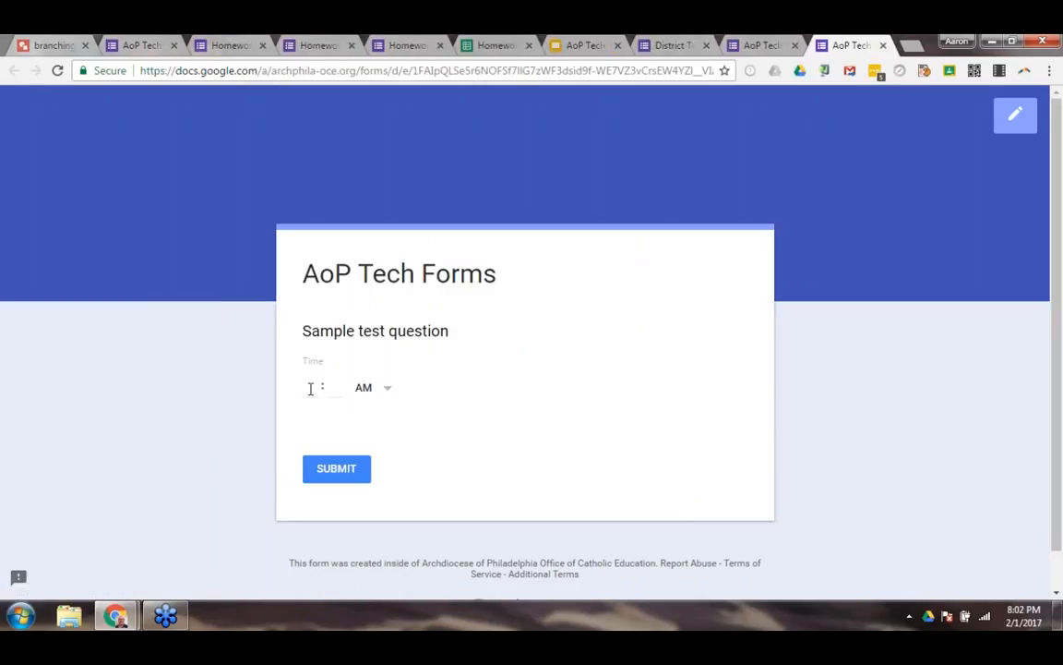
# Enter 2:05 as the time answer in the preview and return to the Walkthrough slide of the presentation.
pyautogui.click(308, 388)
pyautogui.write('2')
pyautogui.click(336, 387)
pyautogui.write('05')
pyautogui.click(585, 46)
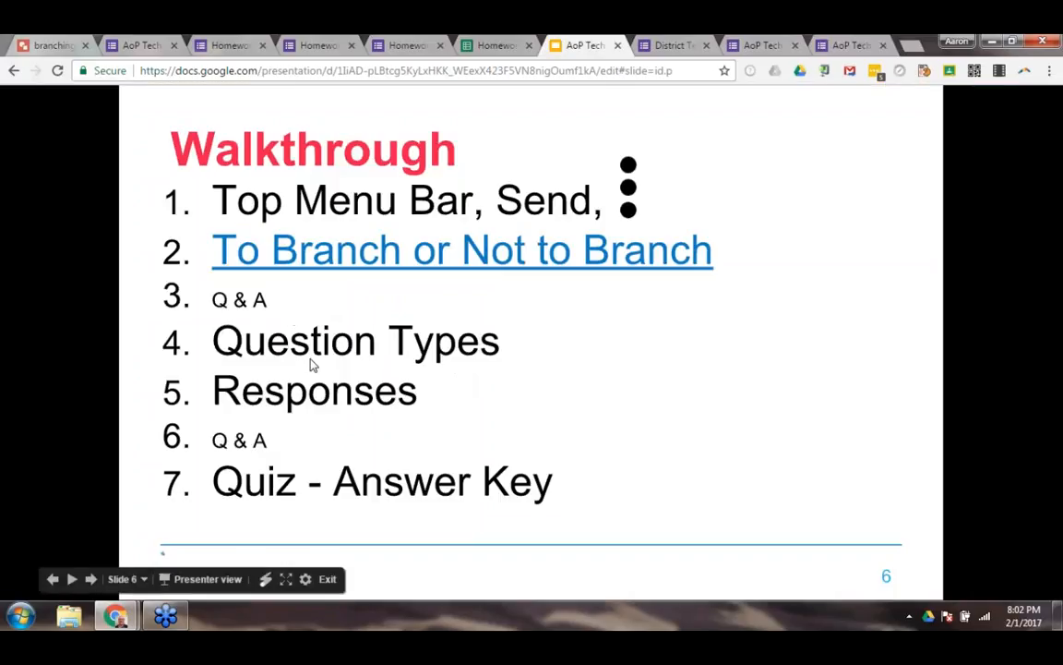
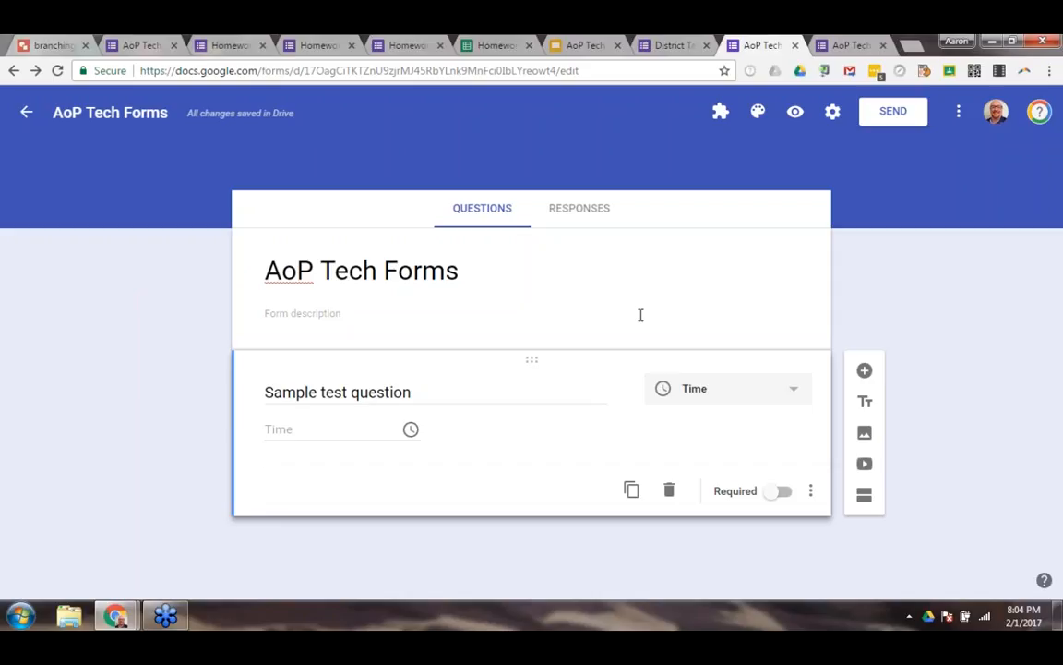
# Open youtube.com in a new browser tab and open the recommended video "Here's Why the Alfa Romeo Giulia Quadrifoglio Is Worth $80,000".
pyautogui.hotkey('ctrl', 't')
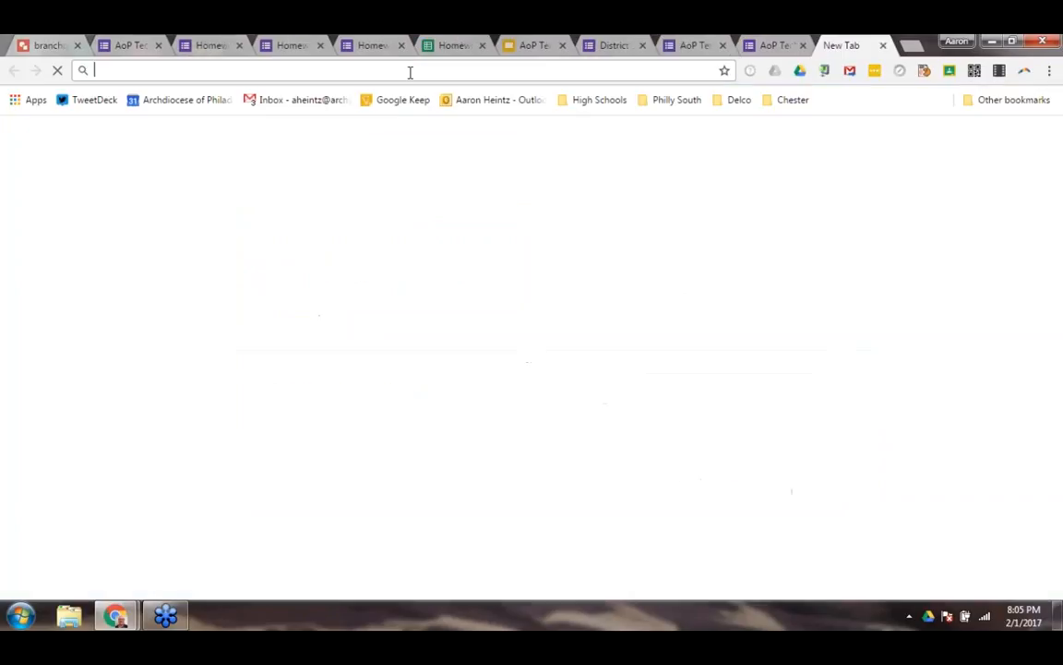
pyautogui.write('youtub')
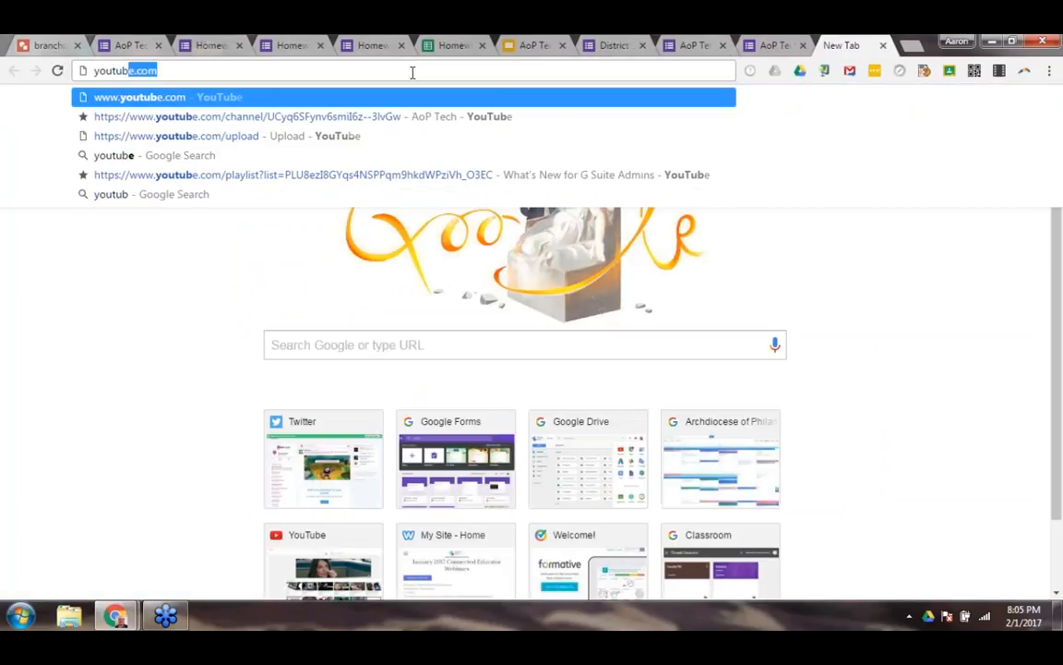
pyautogui.press('Return')
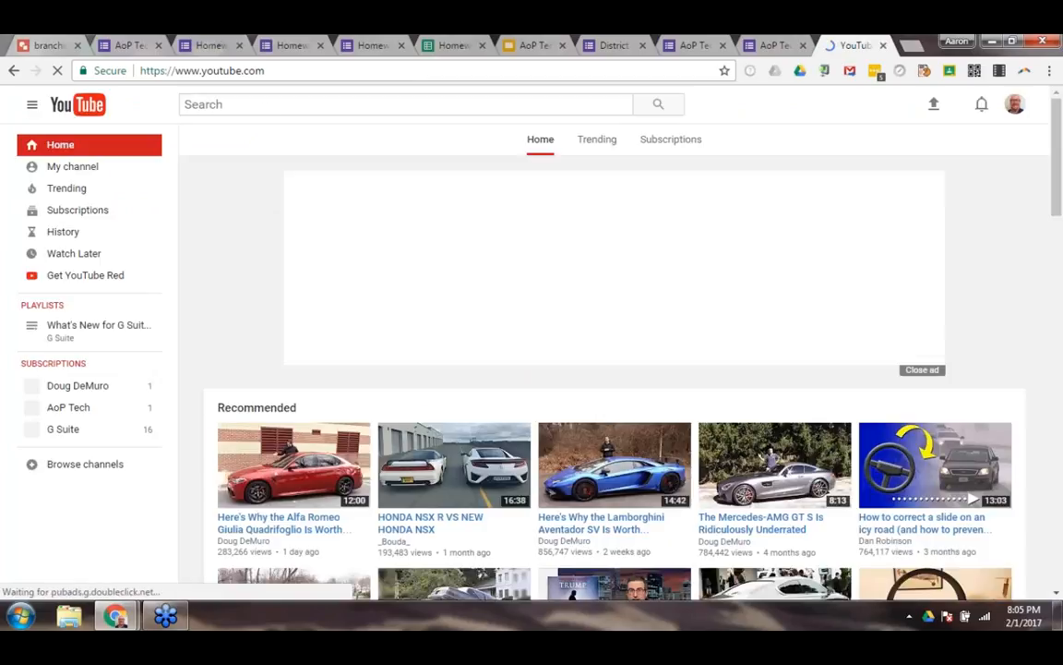
pyautogui.click(282, 523)
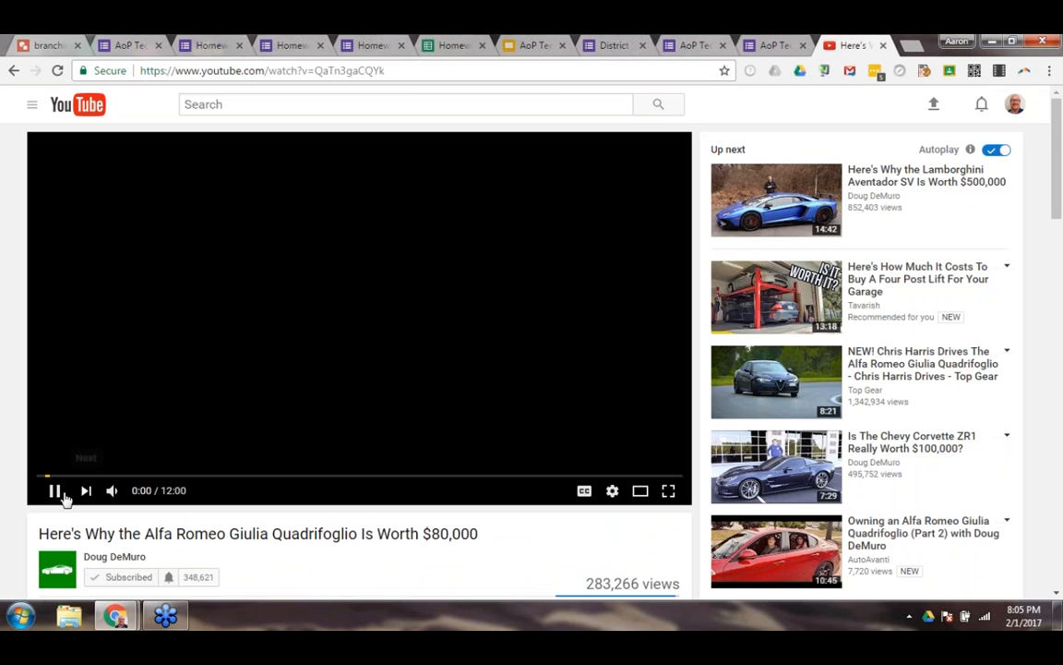
# Show the video's share link, skip playback ahead to about 7:04 and pause the video.
pyautogui.scroll(-3, 226, 415)
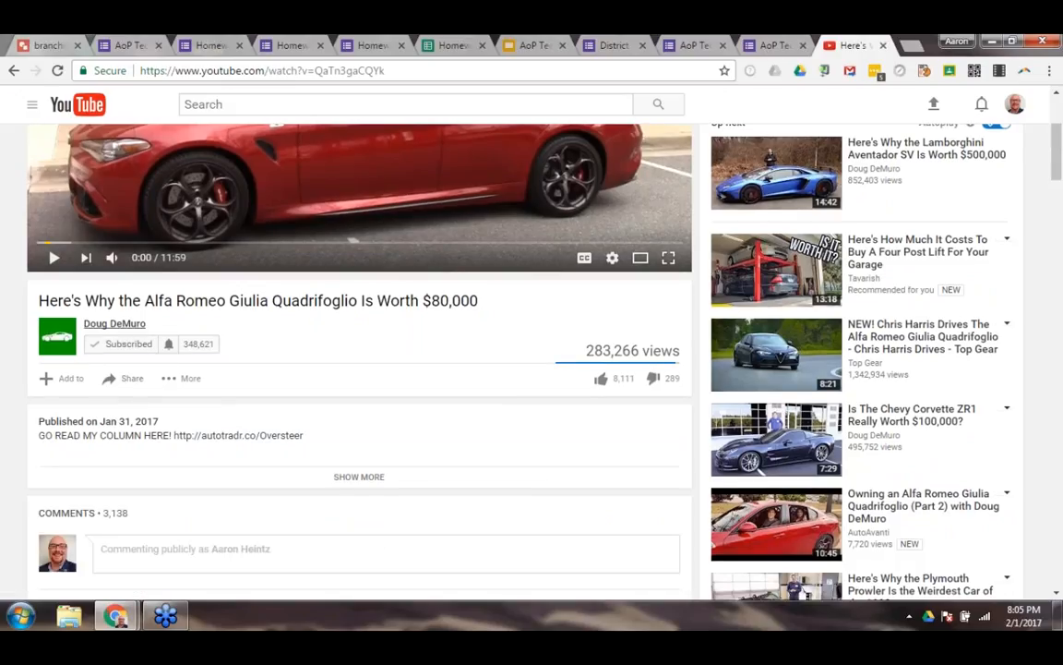
pyautogui.click(132, 383)
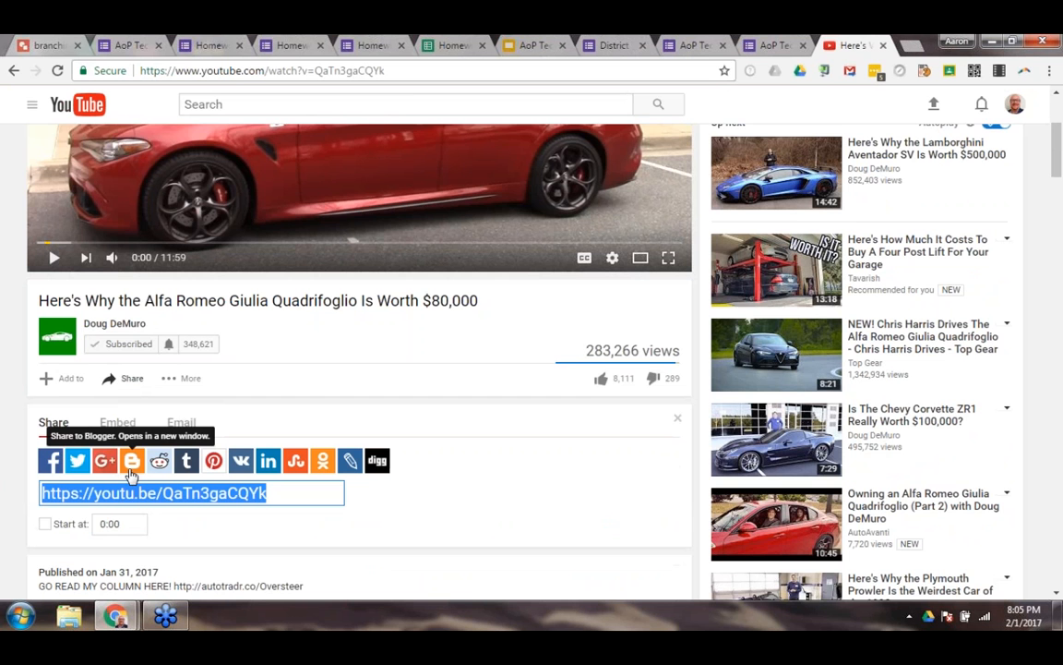
pyautogui.scroll(-3, 64, 373)
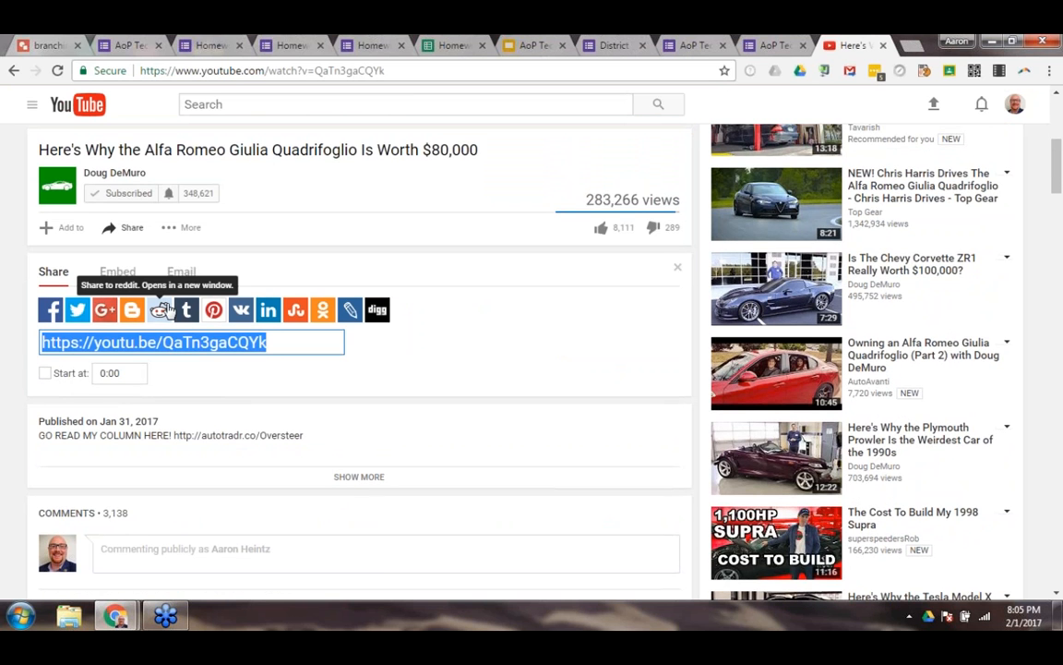
pyautogui.scroll(3, 165, 311)
pyautogui.moveTo(83, 320); pyautogui.dragTo(417, 318)
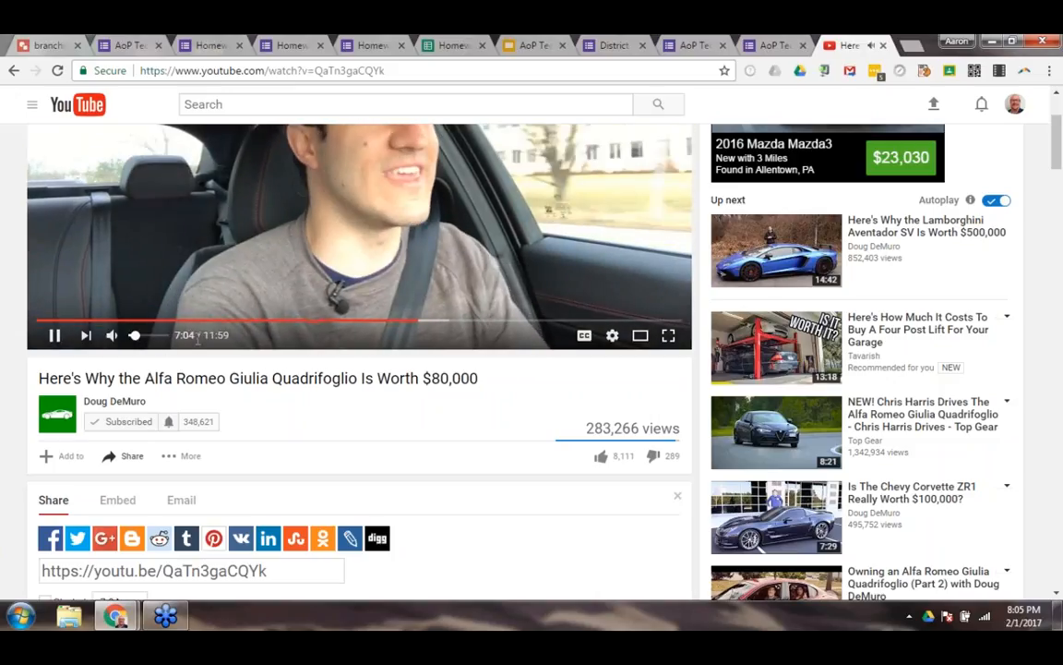
pyautogui.press('space')
pyautogui.scroll(-1, 210, 364)
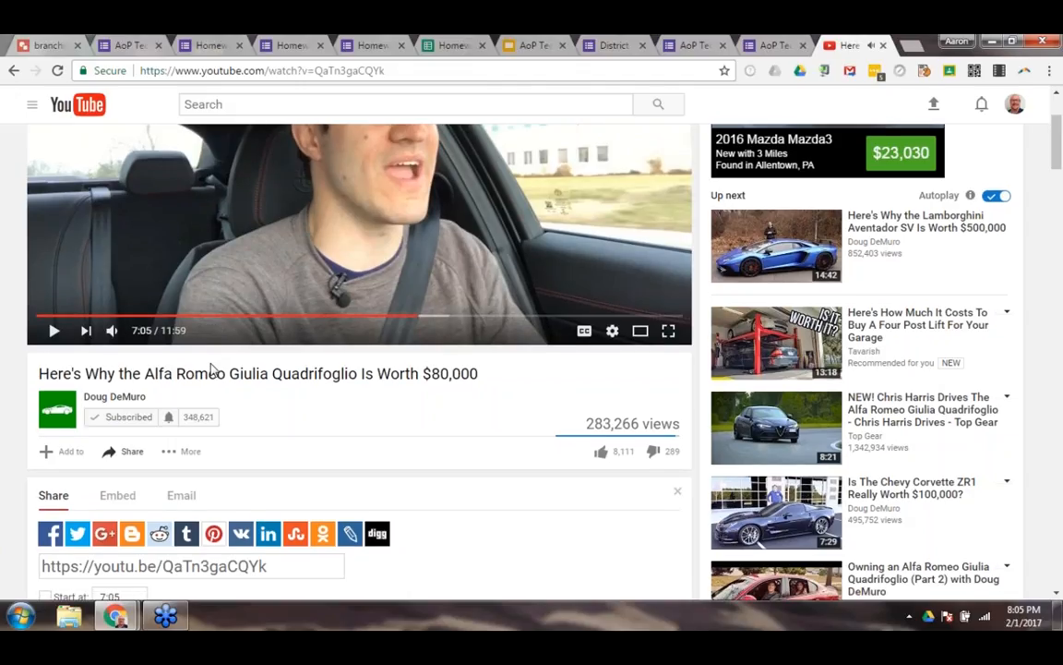
# Make the share link start the video at 7:00 and copy the link.
pyautogui.scroll(-3, 211, 368)
pyautogui.click(45, 446)
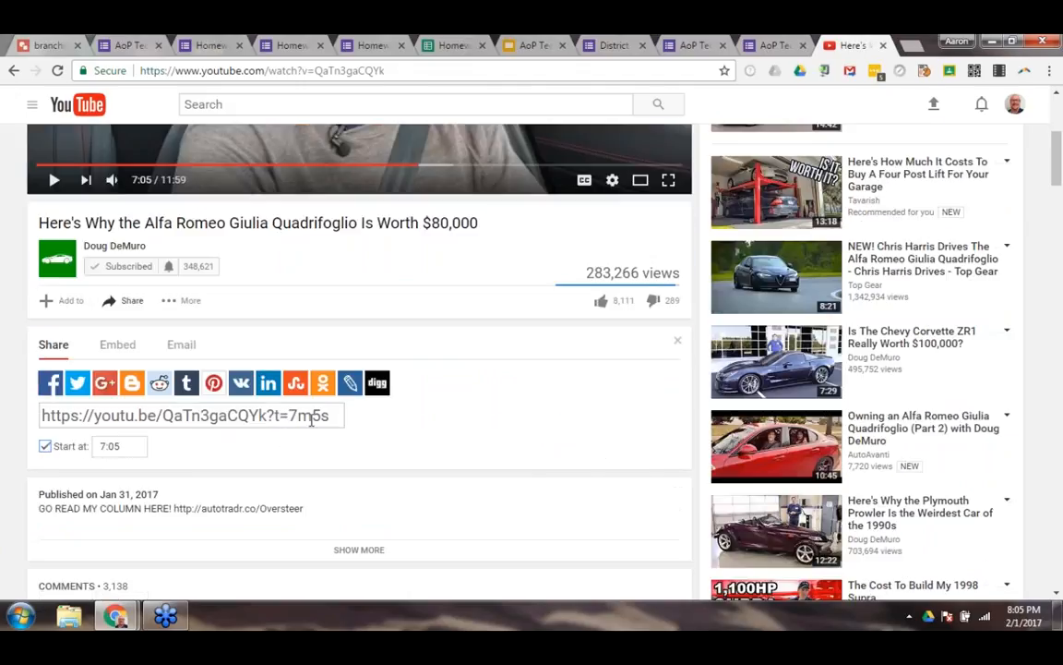
pyautogui.click(130, 448)
pyautogui.press('BackSpace')
pyautogui.write('0')
pyautogui.click(217, 416)
pyautogui.rightClick(217, 417)
pyautogui.click(265, 197)
# Load the copied video link in a new browser tab to check its start point, and pause playback.
pyautogui.scroll(1, 552, 124)
pyautogui.click(909, 51)
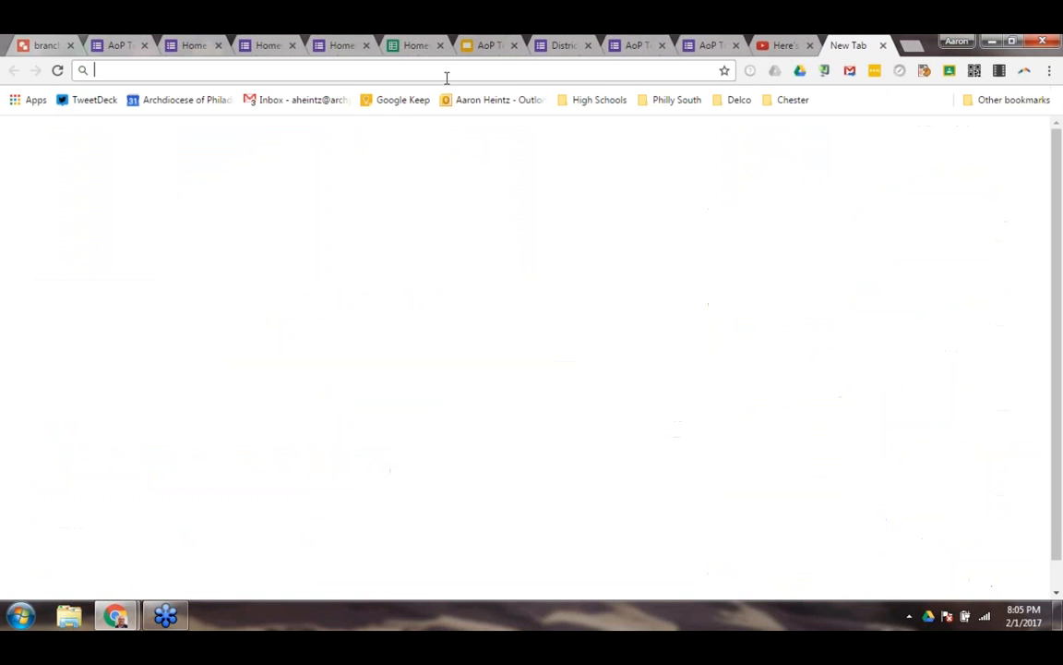
pyautogui.rightClick(386, 73)
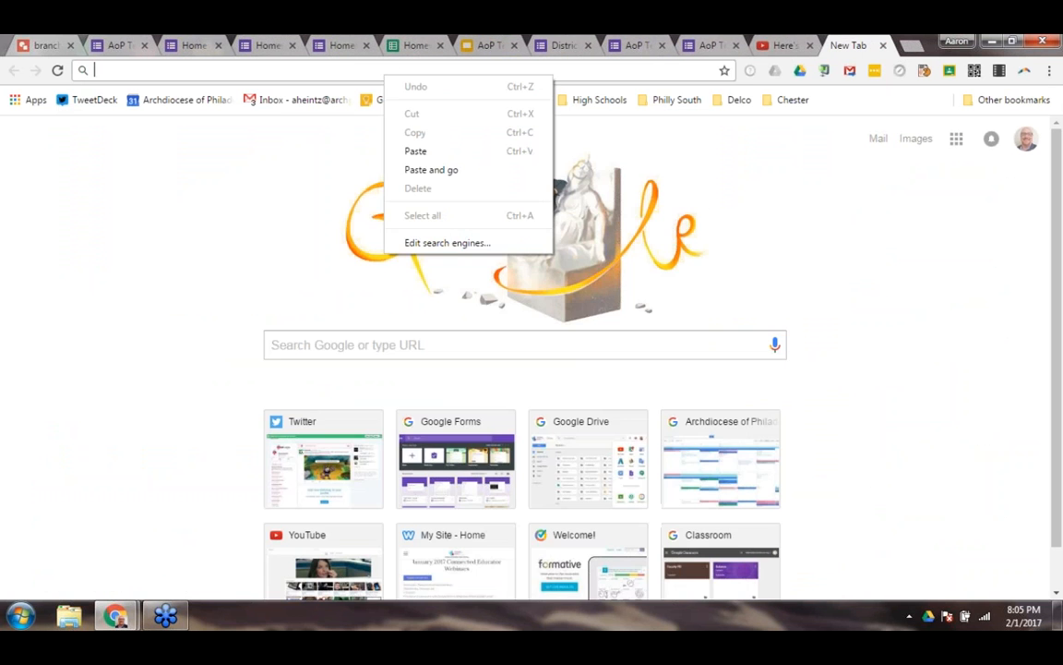
pyautogui.click(415, 170)
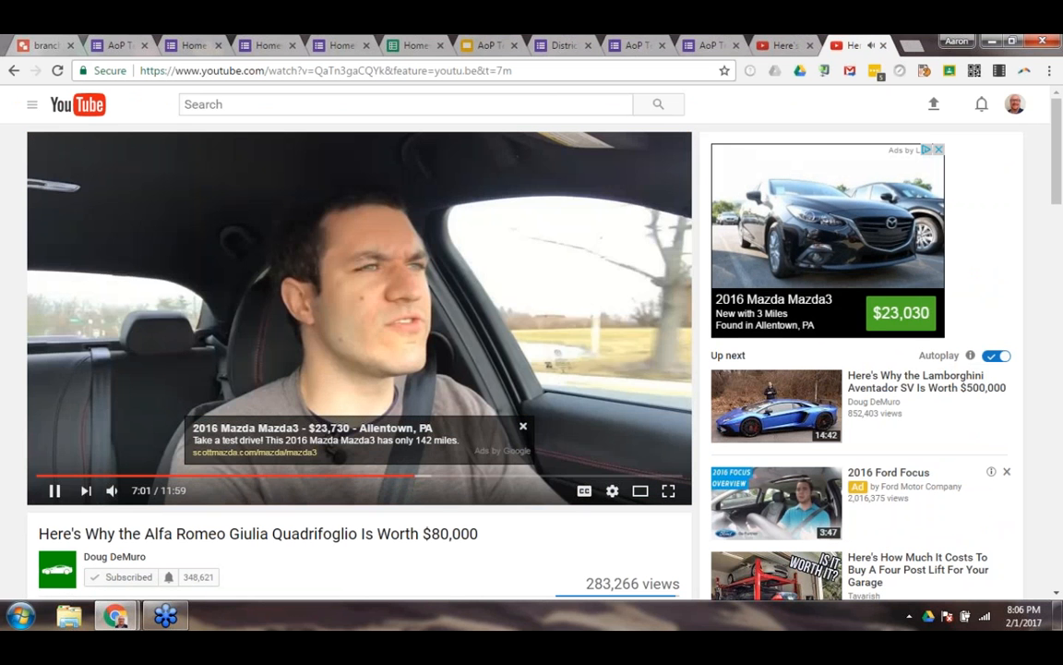
pyautogui.click(54, 491)
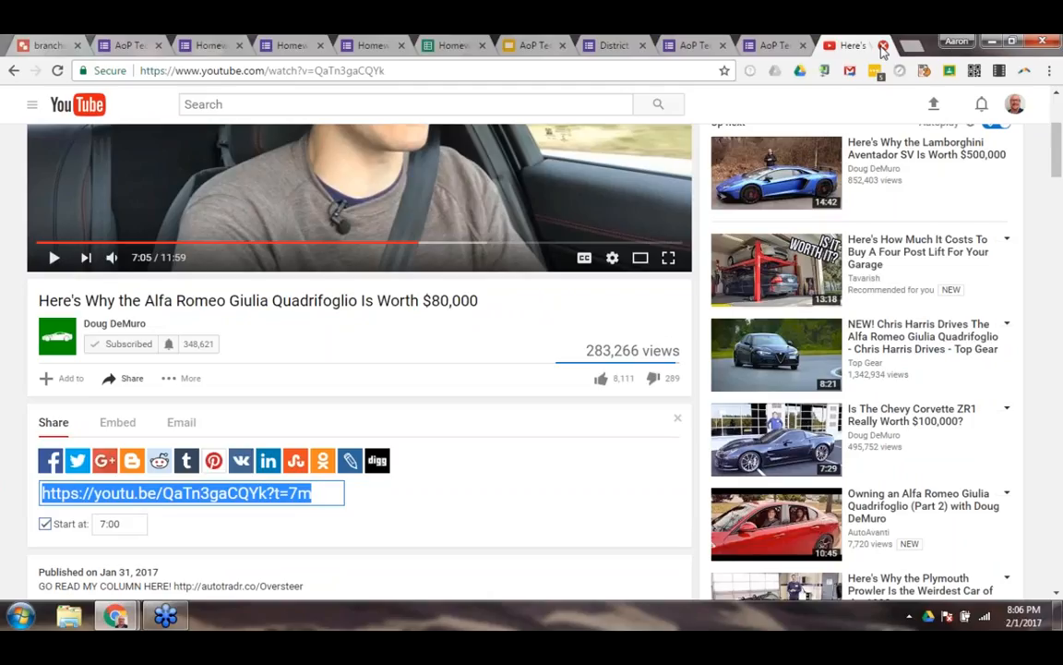
# Close both YouTube tabs and the AoP Tech Forms preview, discarding the time answer.
pyautogui.click(883, 46)
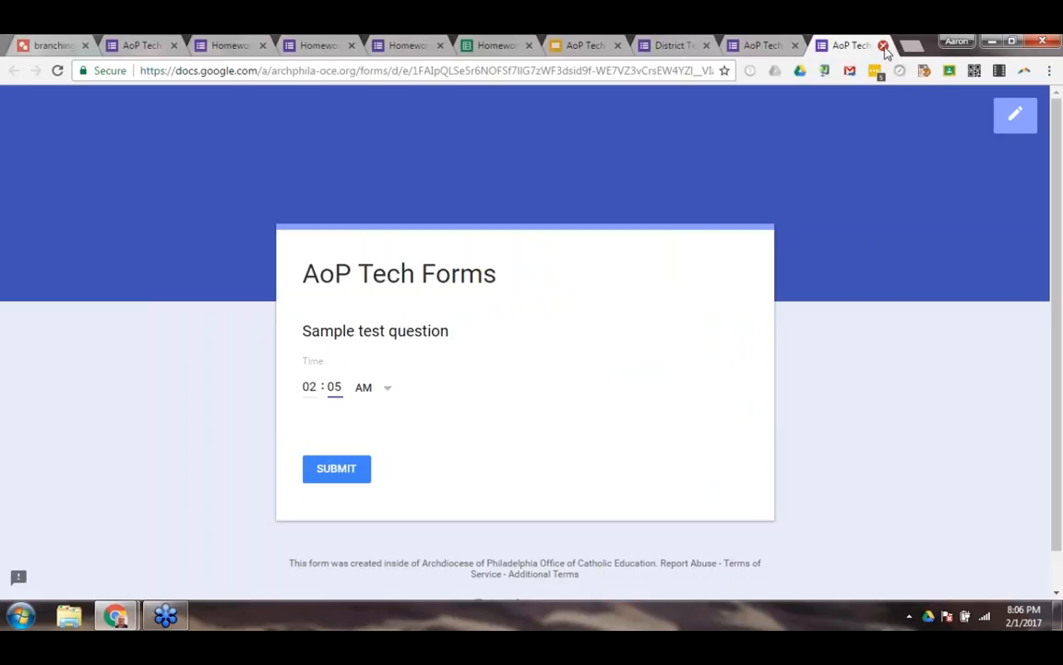
pyautogui.click(884, 44)
pyautogui.click(596, 159)
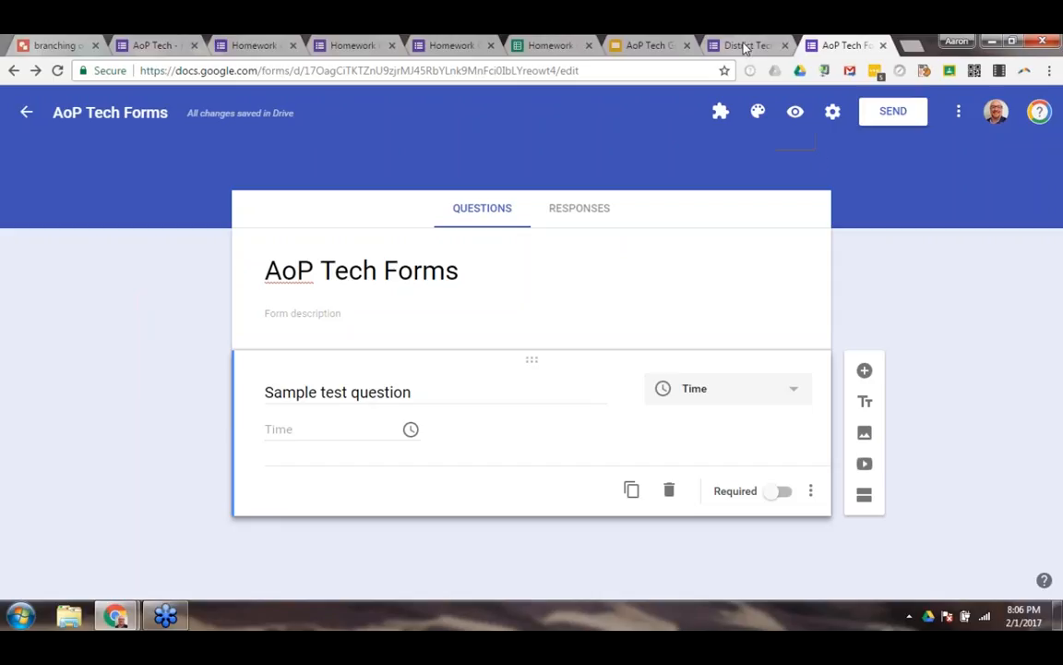
# Check the Walkthrough slide for the Responses topic and examine the first questions of the District Tech Champion Meeting - Feedback form.
pyautogui.click(645, 45)
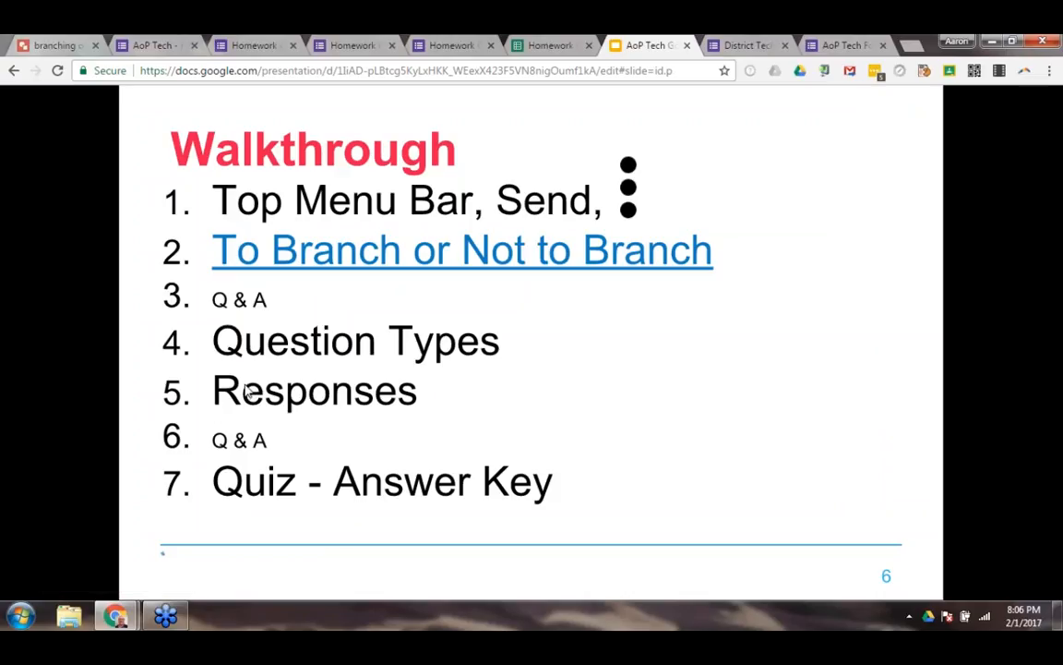
pyautogui.click(729, 51)
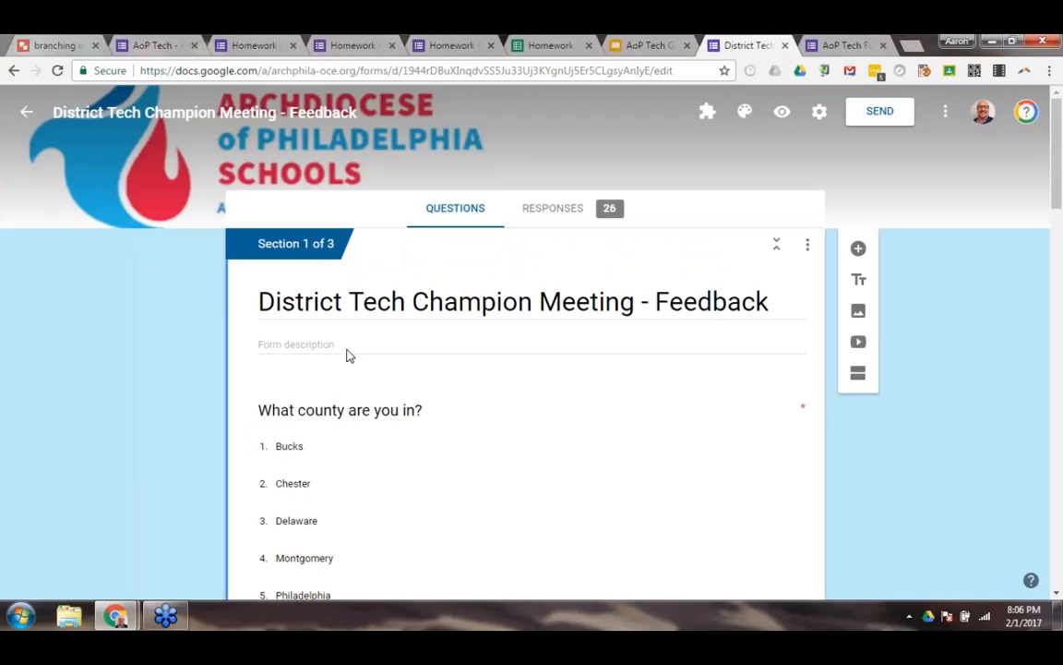
pyautogui.scroll(-3, 378, 369)
pyautogui.scroll(2, 346, 385)
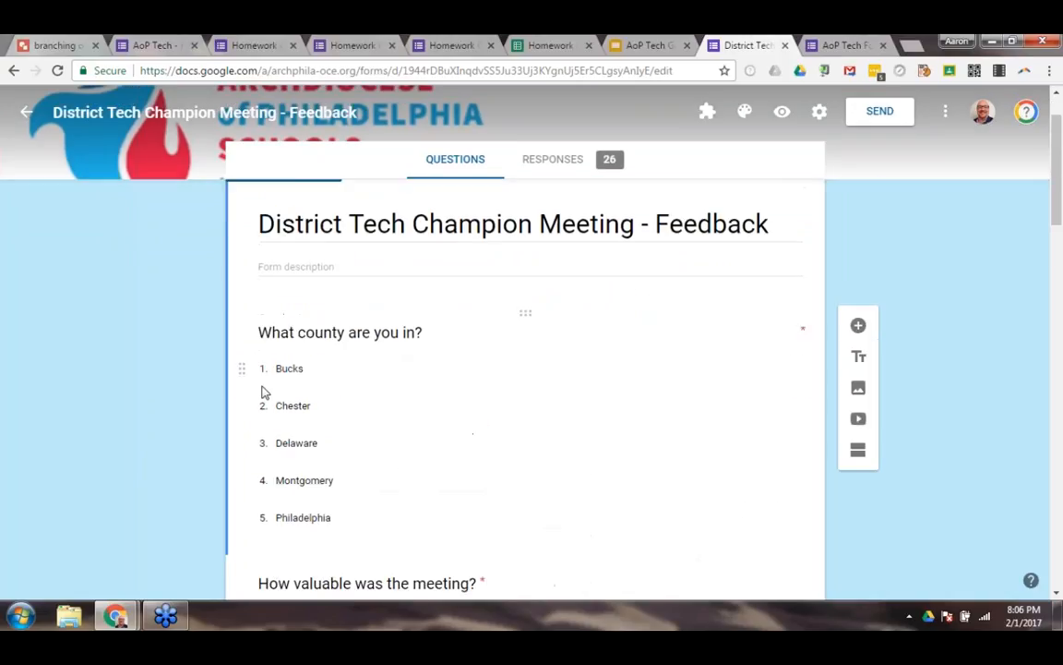
pyautogui.scroll(-2, 347, 385)
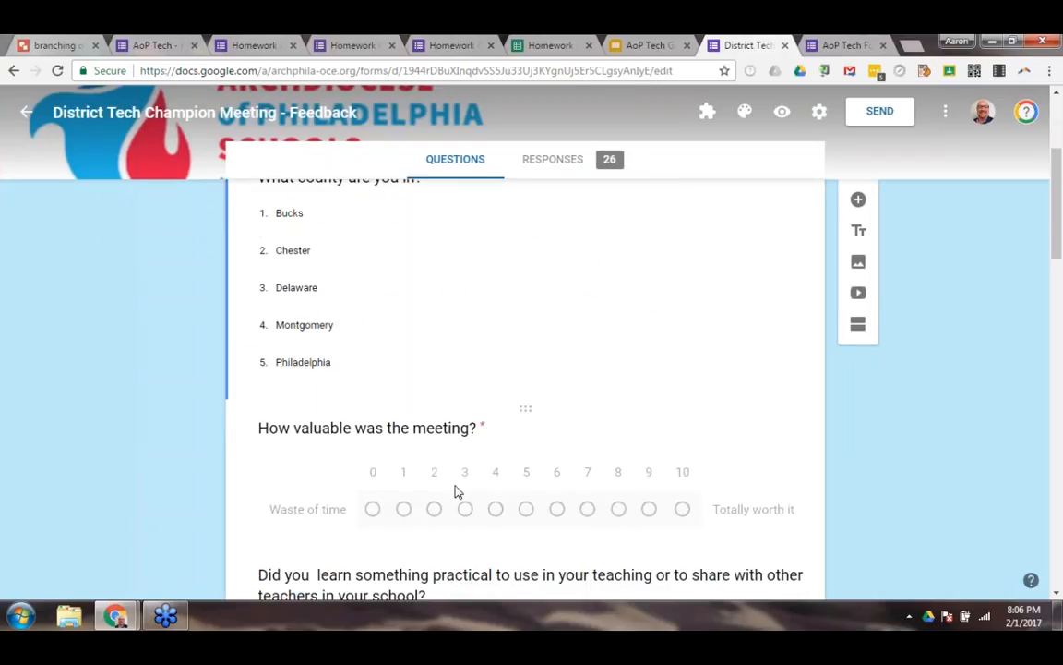
pyautogui.scroll(2, 454, 490)
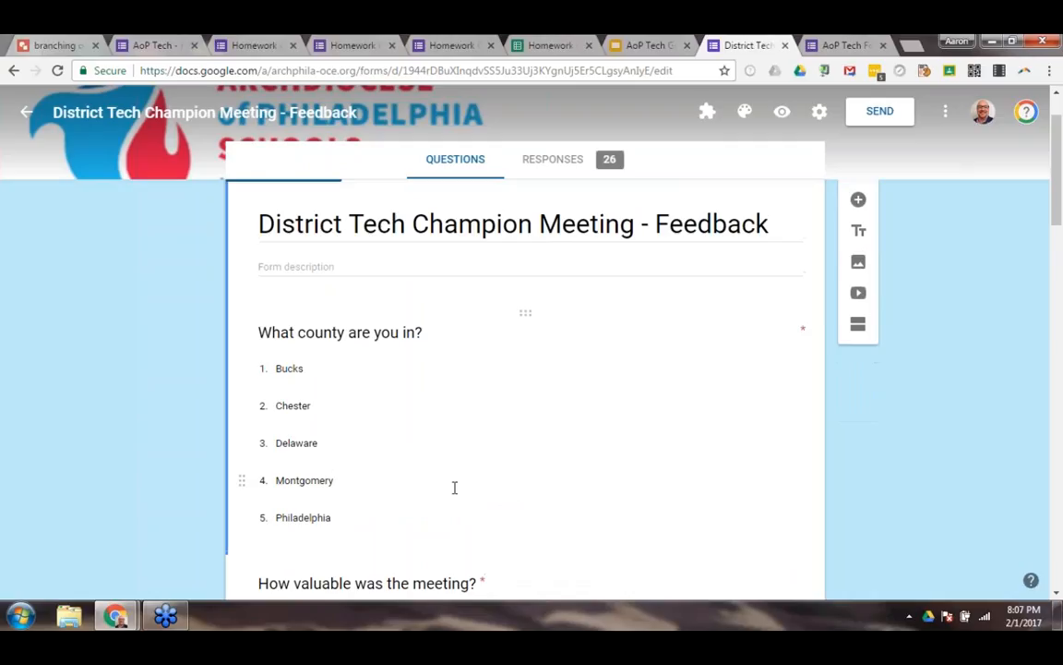
pyautogui.scroll(1, 455, 476)
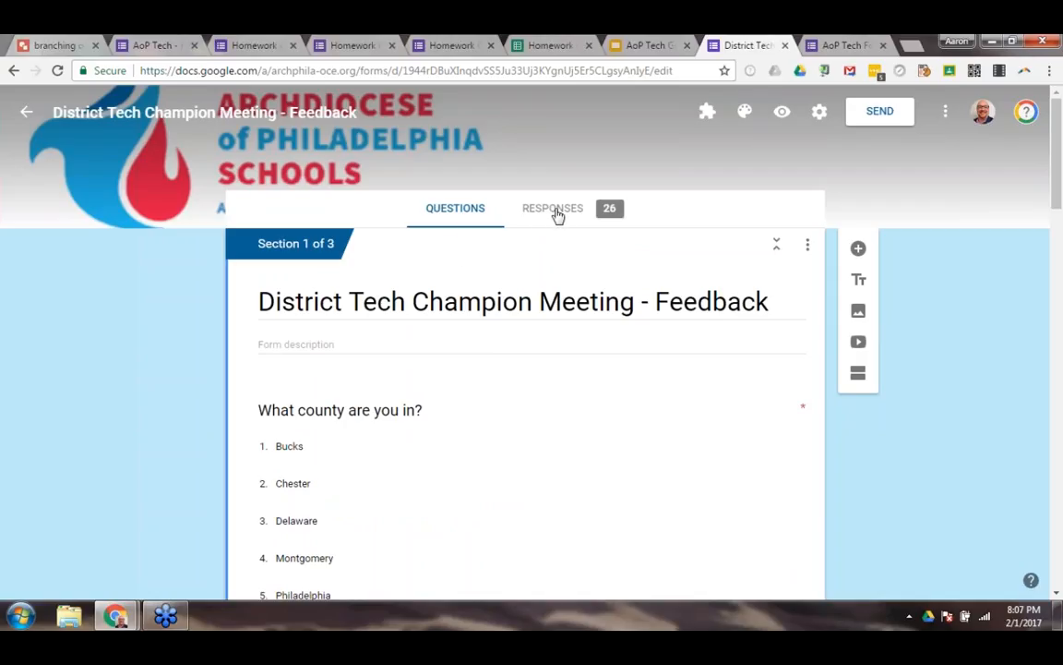
pyautogui.scroll(-1, 537, 244)
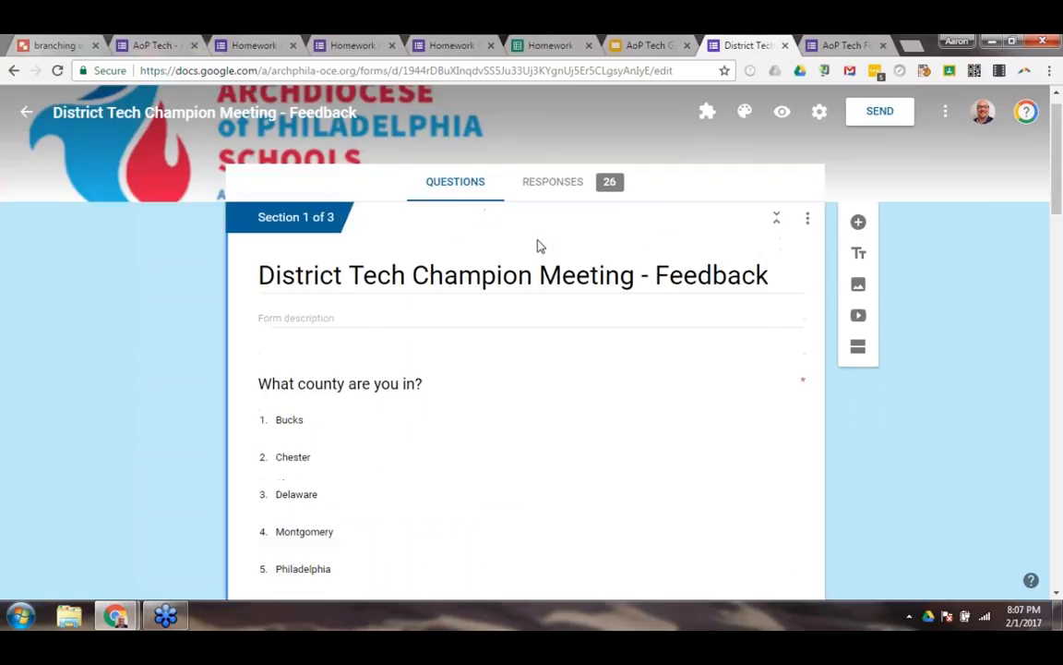
pyautogui.scroll(-1, 493, 304)
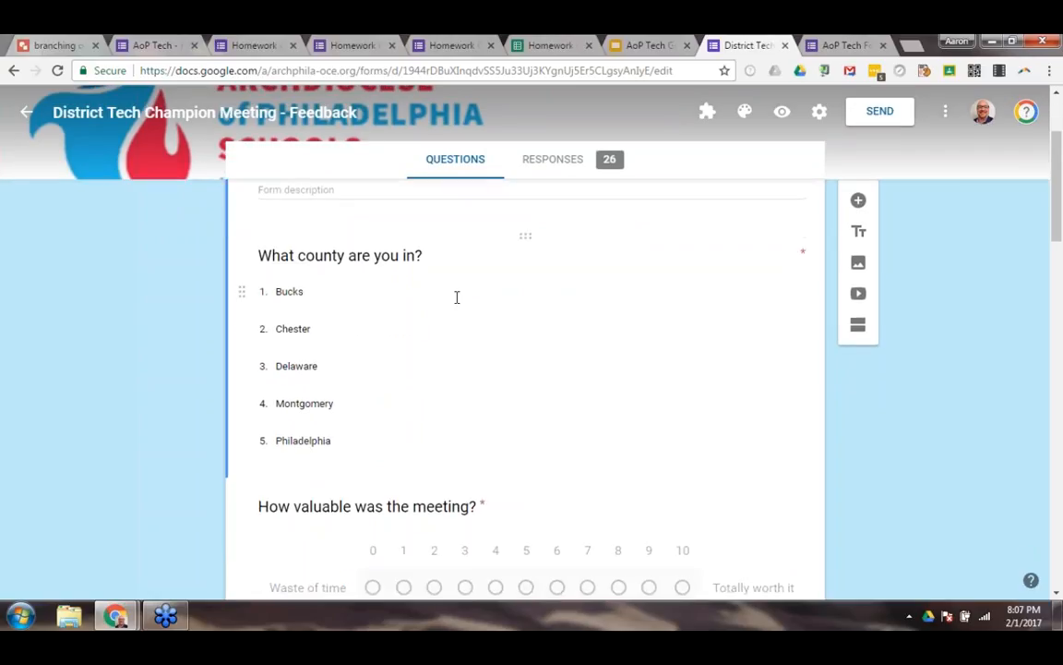
pyautogui.scroll(1, 499, 250)
pyautogui.scroll(1, 528, 212)
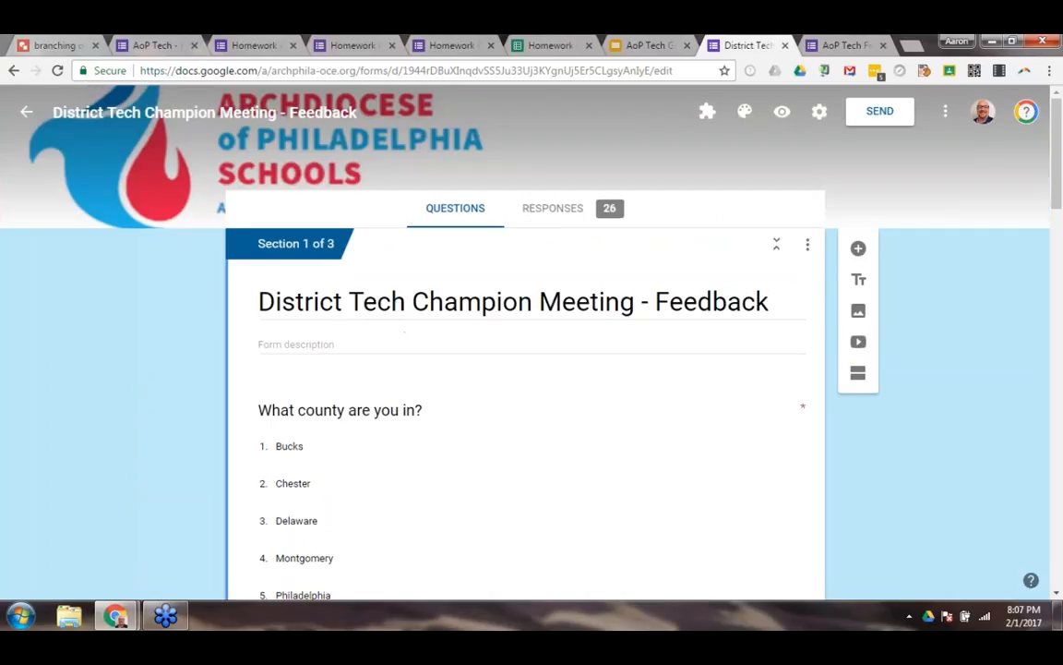
# View the feedback form's response summary and inspect the slices of the county pie chart.
pyautogui.click(552, 211)
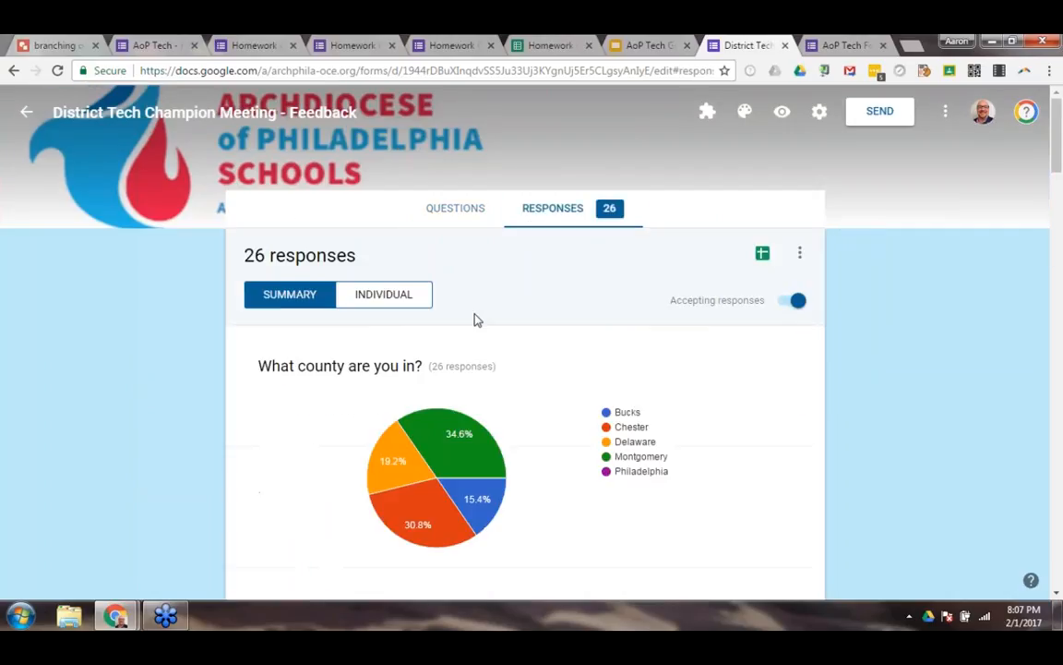
pyautogui.moveTo(424, 440)
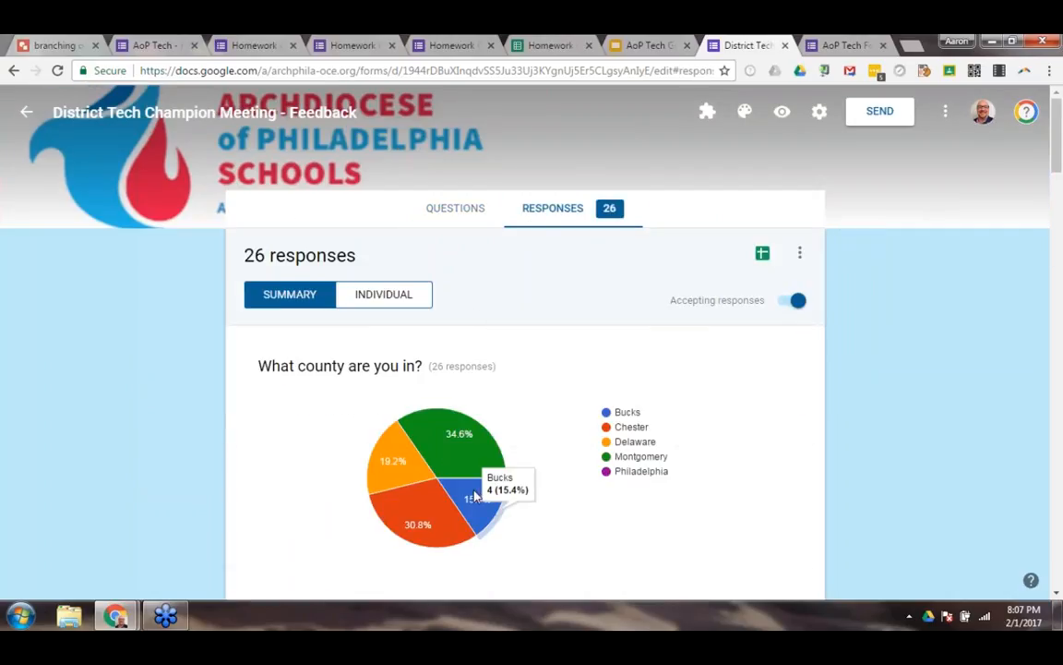
pyautogui.moveTo(370, 501)
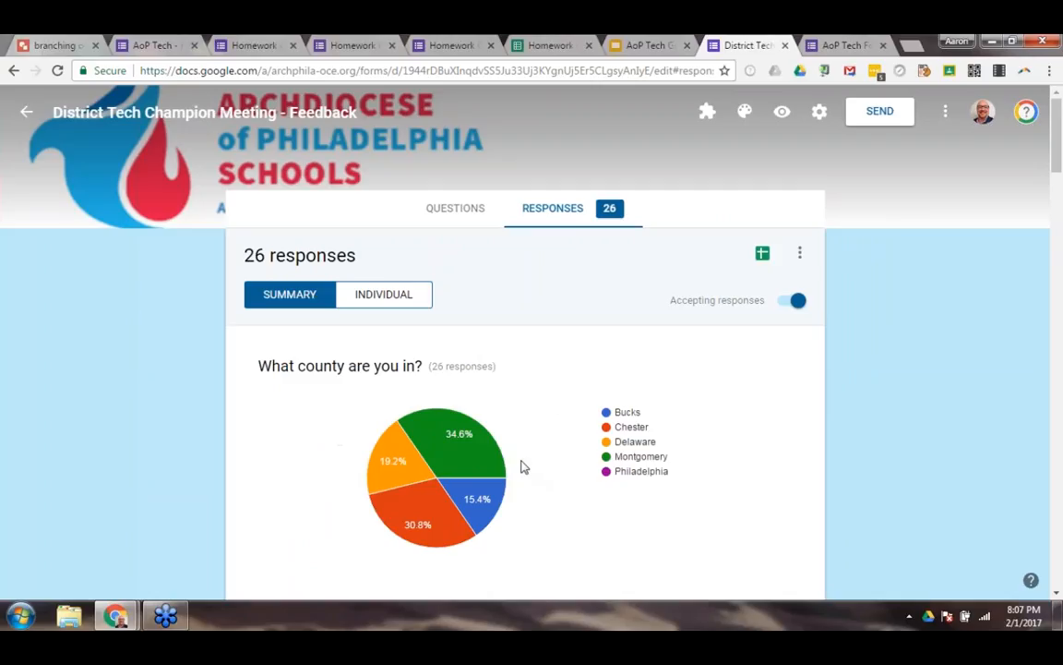
# Toggle the setting that lets respondents see summary charts and text responses on and off, and cancel the form settings.
pyautogui.click(819, 112)
pyautogui.scroll(-1, 406, 231)
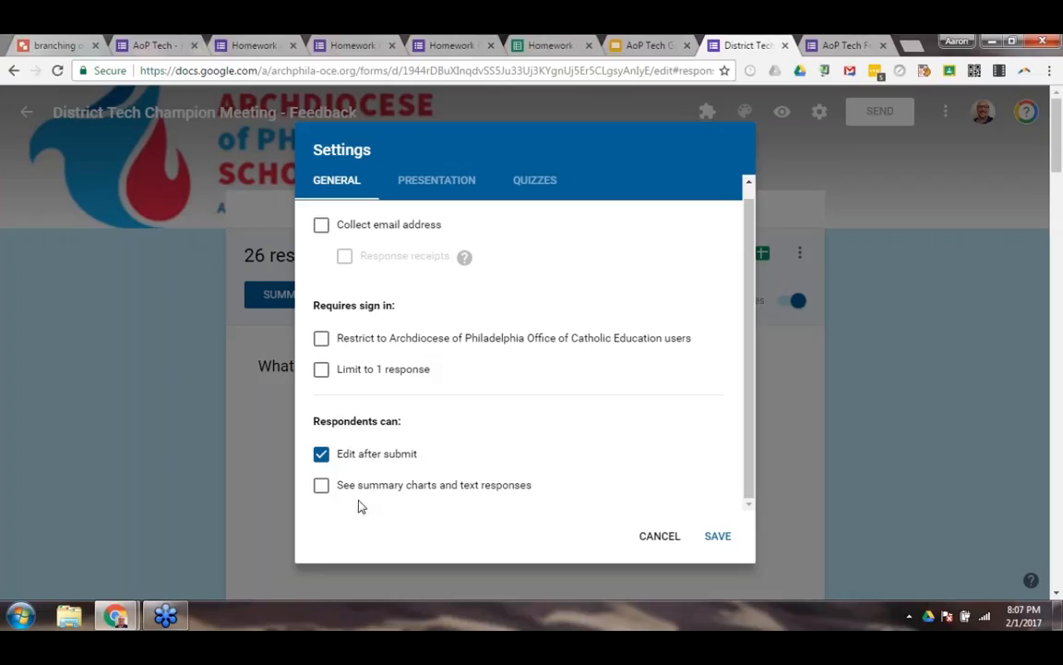
pyautogui.click(322, 489)
pyautogui.click(322, 489)
pyautogui.click(322, 488)
pyautogui.click(321, 485)
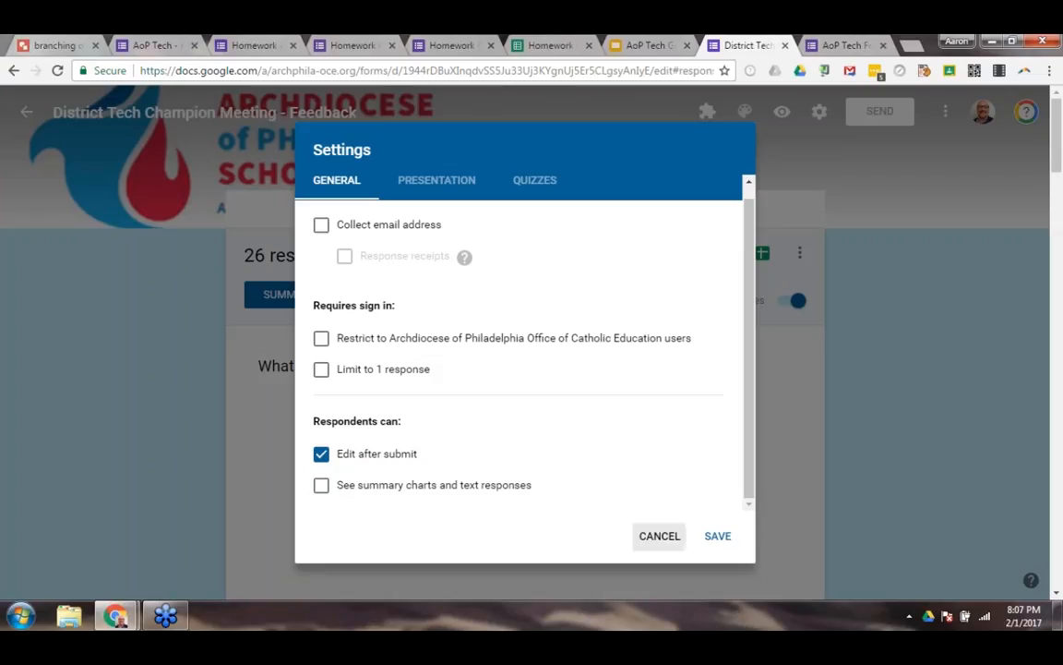
pyautogui.click(657, 537)
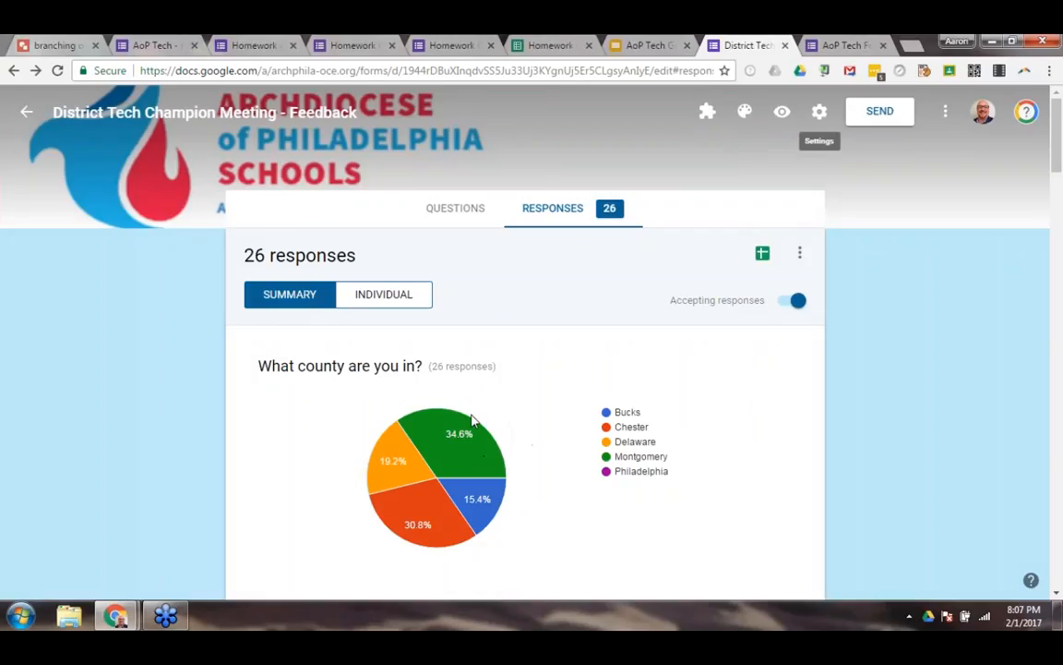
# Examine the county and meeting-value response charts, and compare the latter with the form's 0 to 10 scale question.
pyautogui.moveTo(445, 422)
pyautogui.scroll(-1, 591, 474)
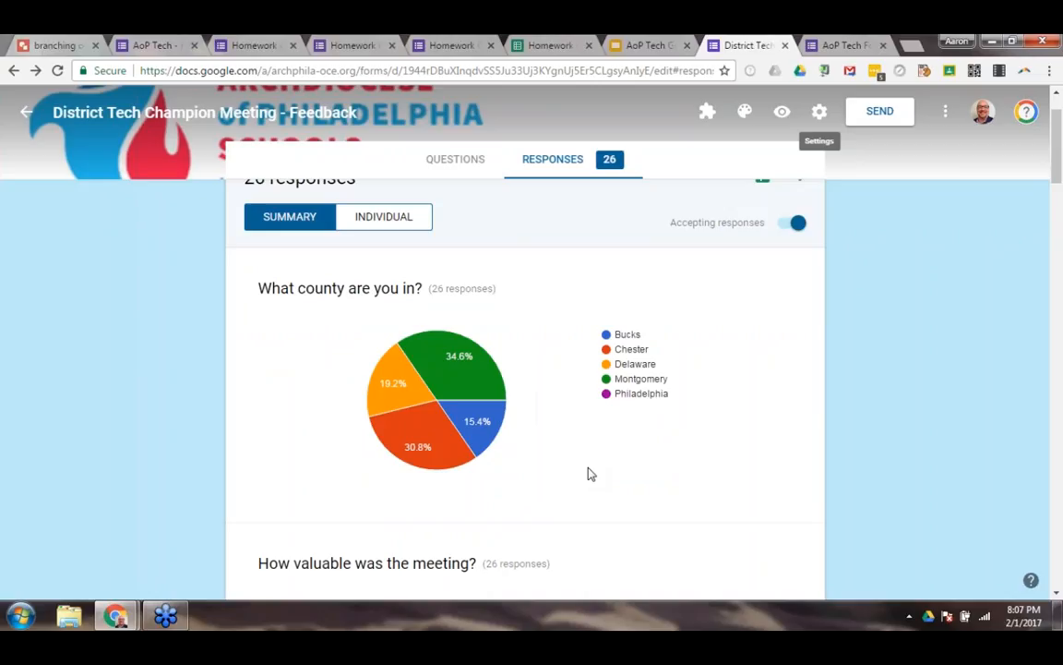
pyautogui.moveTo(492, 413)
pyautogui.moveTo(415, 402)
pyautogui.scroll(-3, 532, 460)
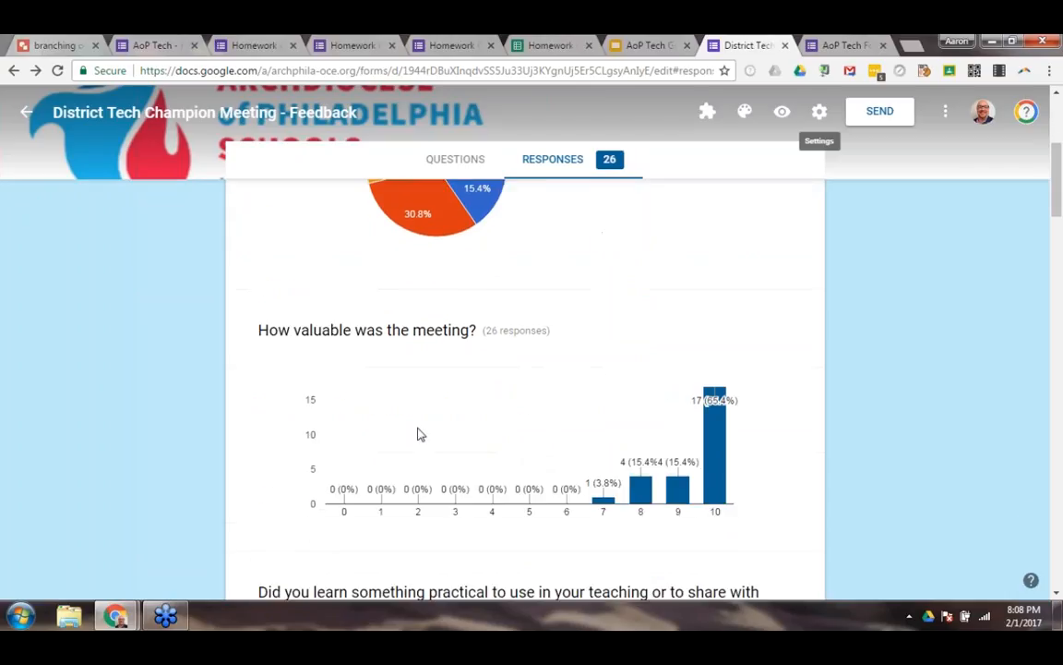
pyautogui.click(457, 164)
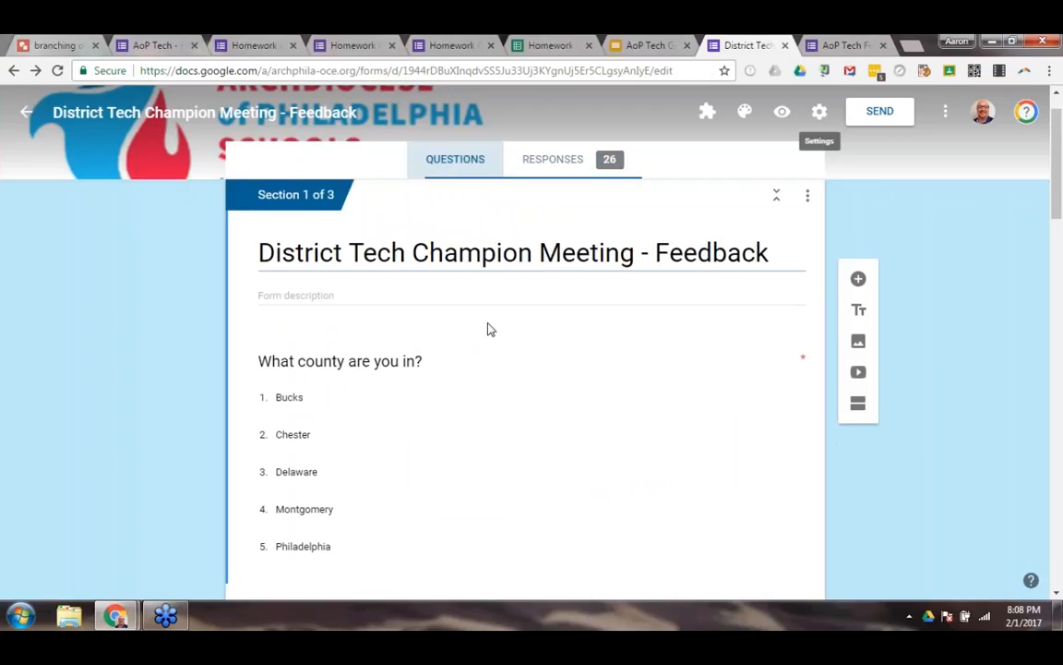
pyautogui.scroll(-3, 489, 336)
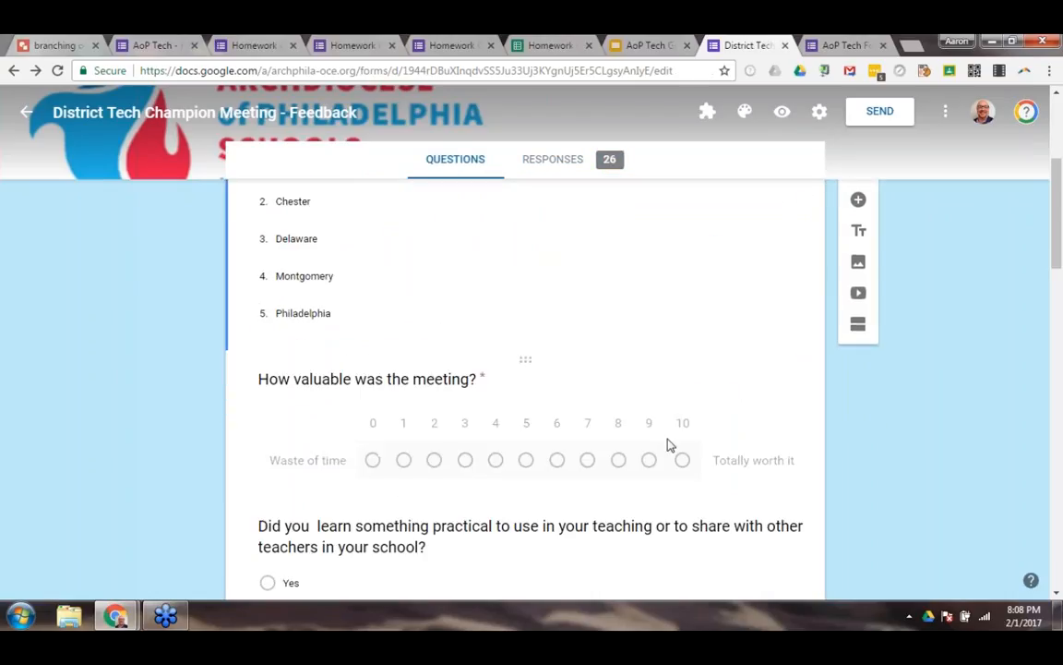
# Return to the feedback form's response summary and examine the county pie chart and the meeting-value bar chart.
pyautogui.scroll(1, 636, 452)
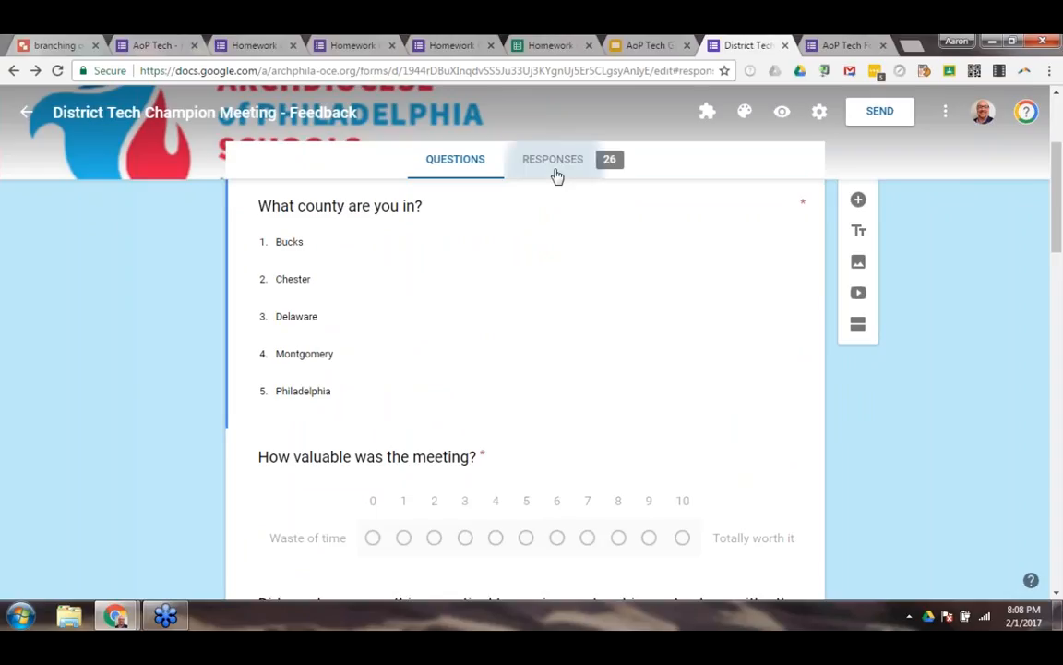
pyautogui.click(554, 168)
pyautogui.scroll(-3, 492, 429)
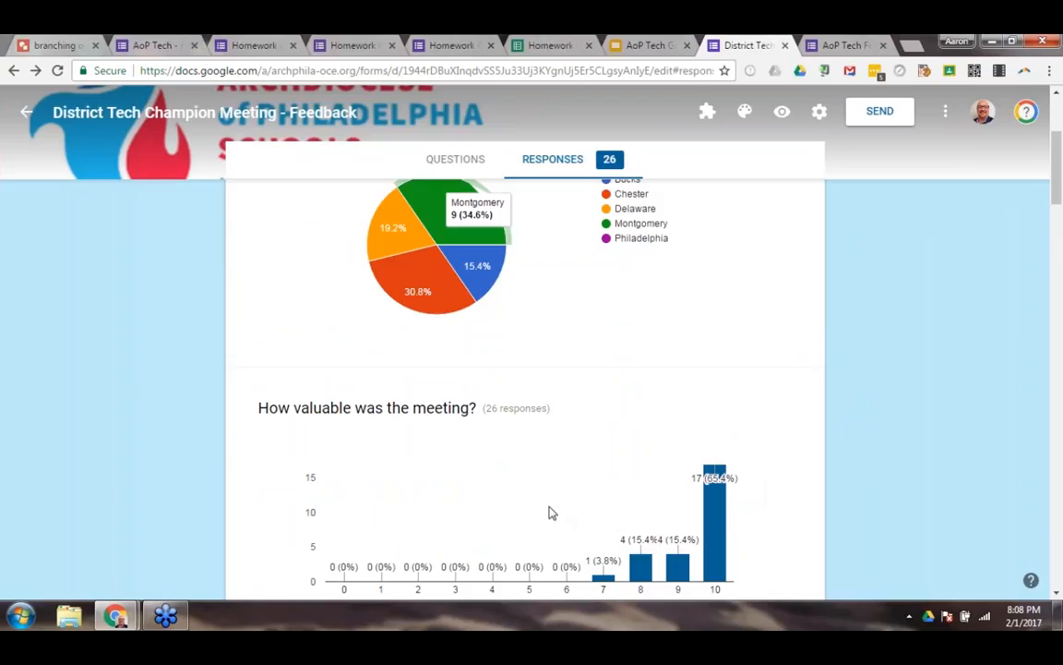
pyautogui.moveTo(443, 302)
pyautogui.scroll(1, 545, 441)
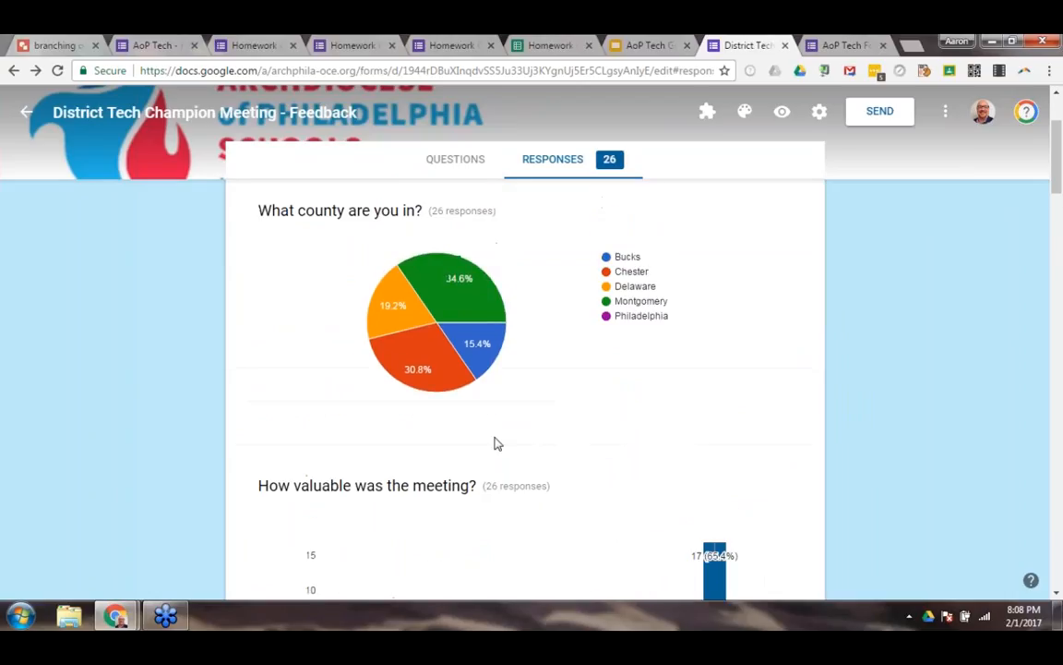
pyautogui.moveTo(441, 328)
pyautogui.scroll(1, 545, 376)
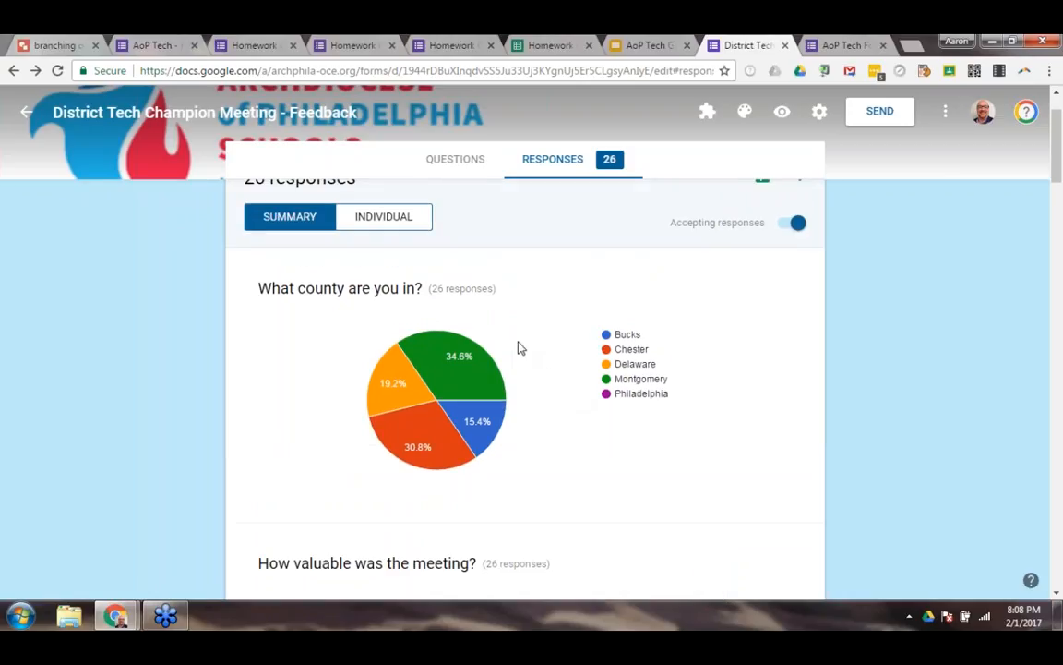
pyautogui.scroll(1, 517, 337)
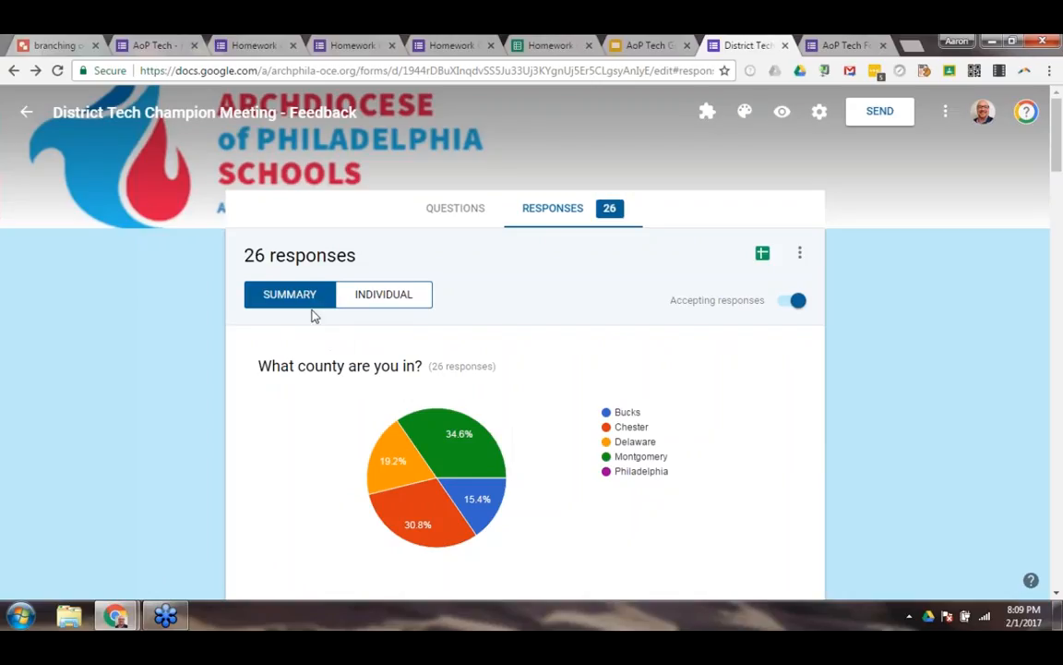
# View the individual responses, stepping forward through three submissions and back to the first one.
pyautogui.click(379, 301)
pyautogui.scroll(-1, 376, 304)
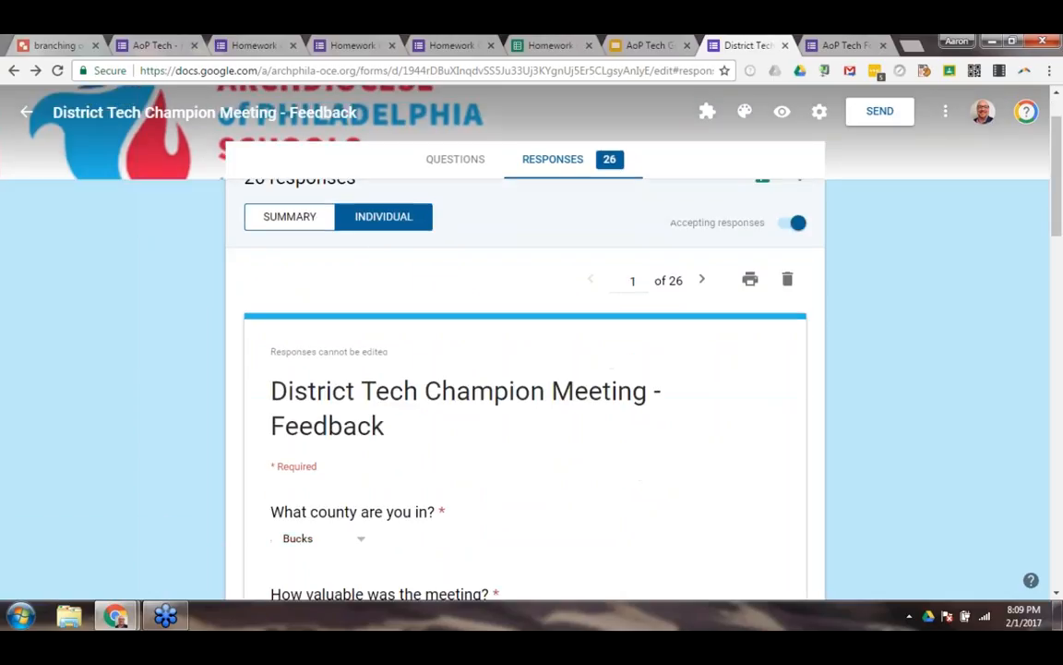
pyautogui.click(703, 284)
pyautogui.click(703, 285)
pyautogui.click(704, 285)
pyautogui.click(592, 286)
pyautogui.click(592, 288)
pyautogui.click(590, 286)
pyautogui.scroll(1, 568, 281)
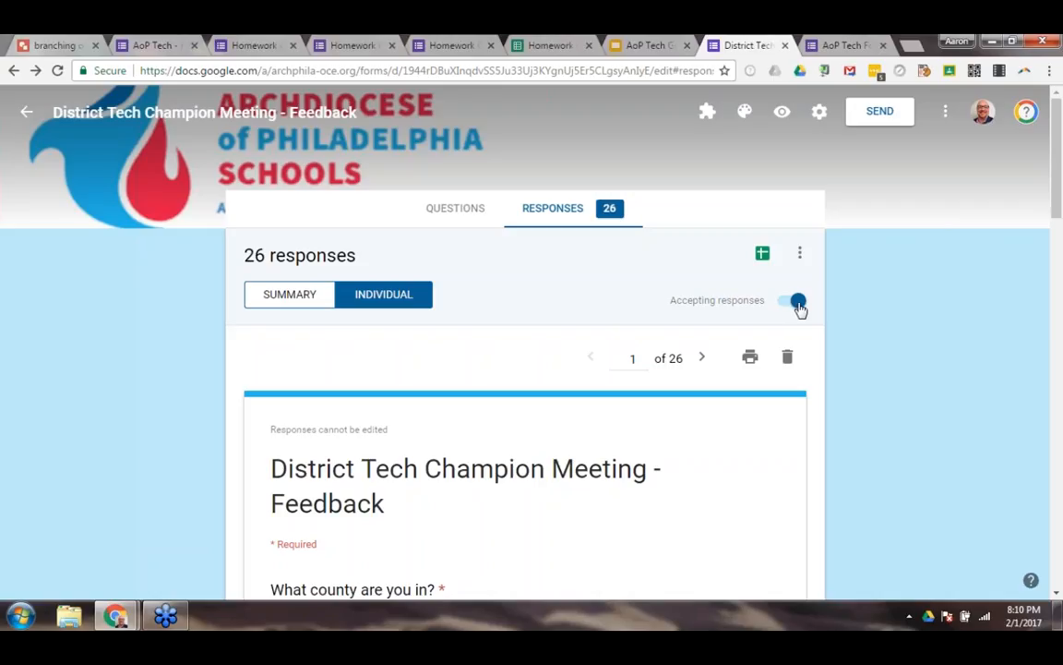
# Stop the feedback form from accepting responses and turn acceptance back on, doing this twice.
pyautogui.click(945, 111)
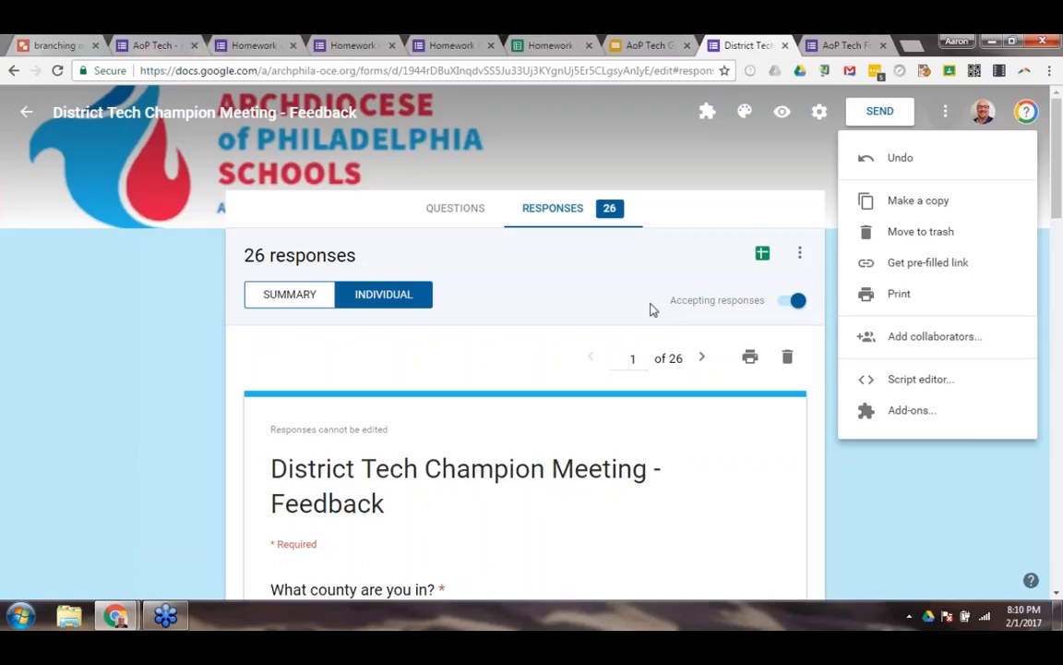
pyautogui.click(798, 308)
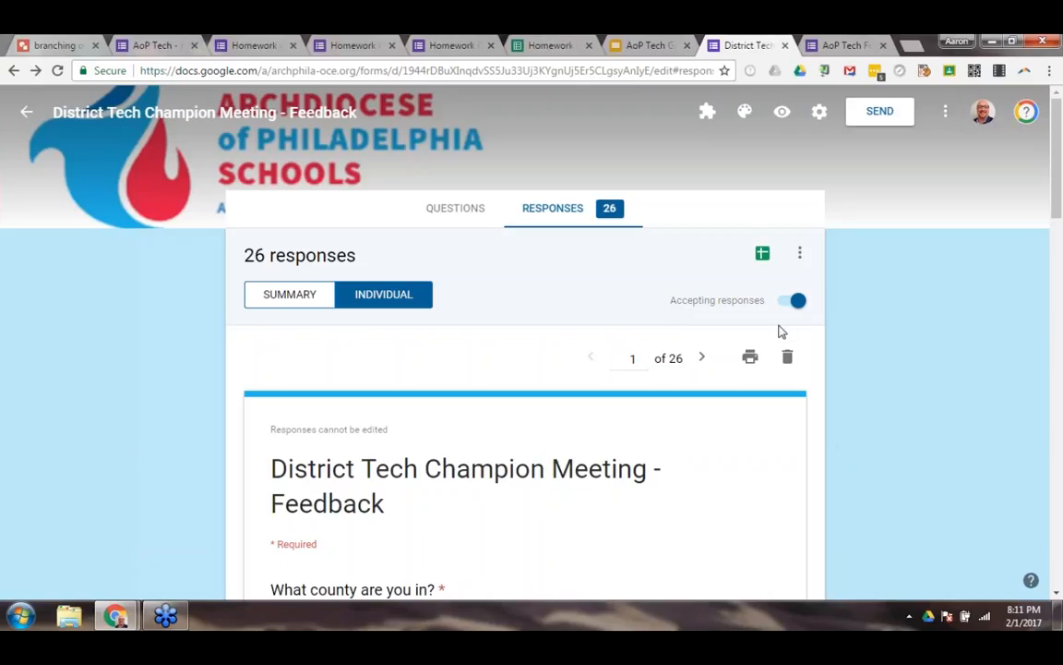
pyautogui.click(797, 304)
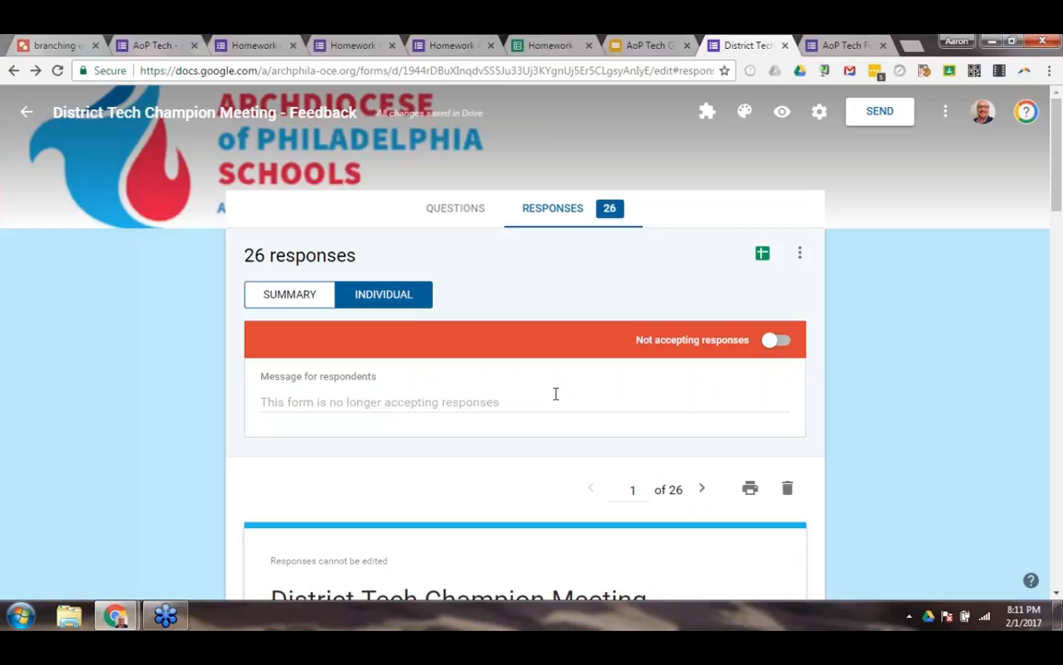
pyautogui.click(772, 343)
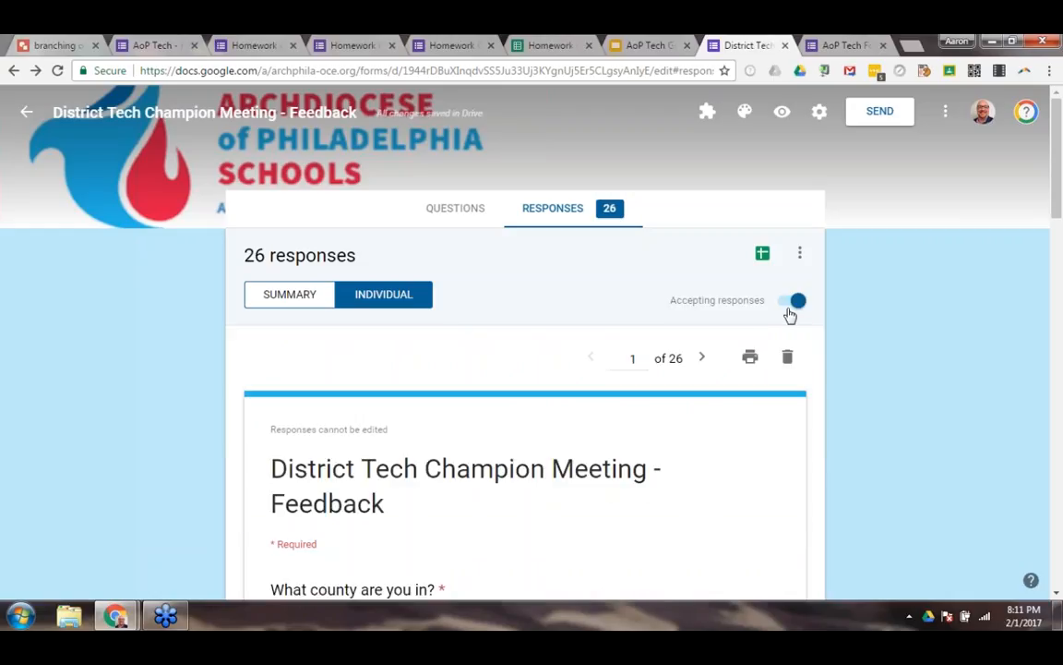
pyautogui.click(790, 310)
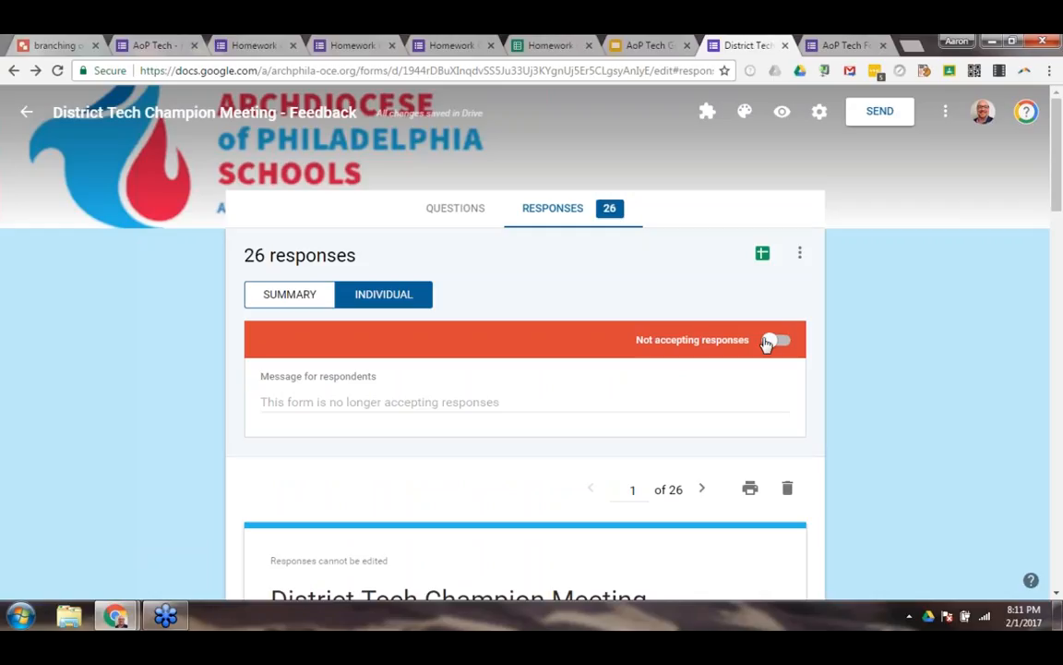
pyautogui.click(774, 340)
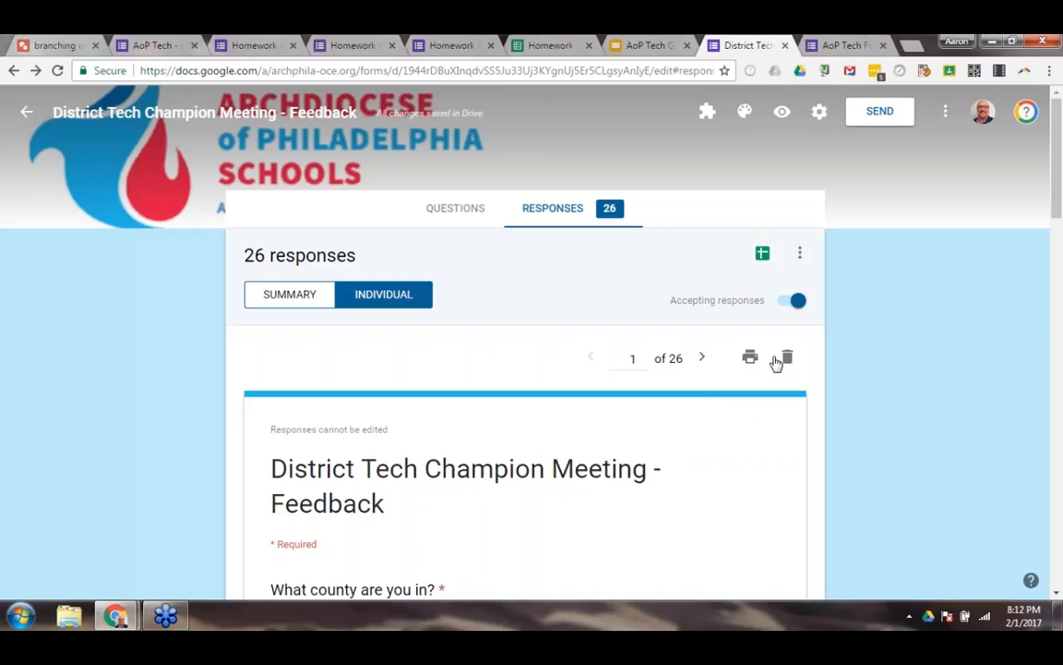
# Return to the feedback response summary, and examine the Daily HW grid in the live Homework Grade form.
pyautogui.click(289, 293)
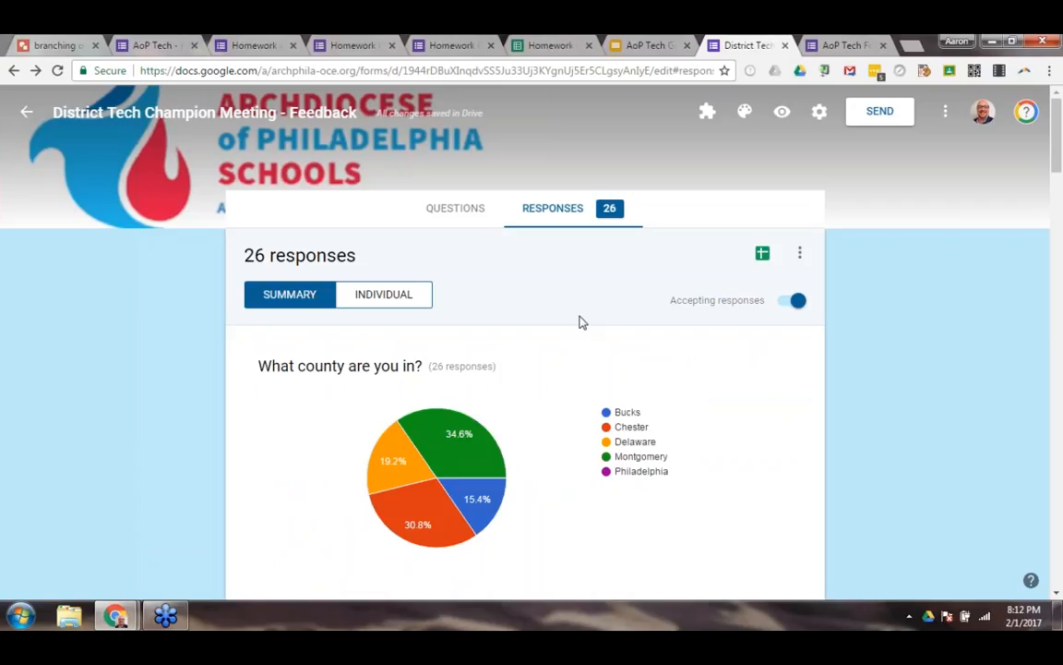
pyautogui.click(438, 46)
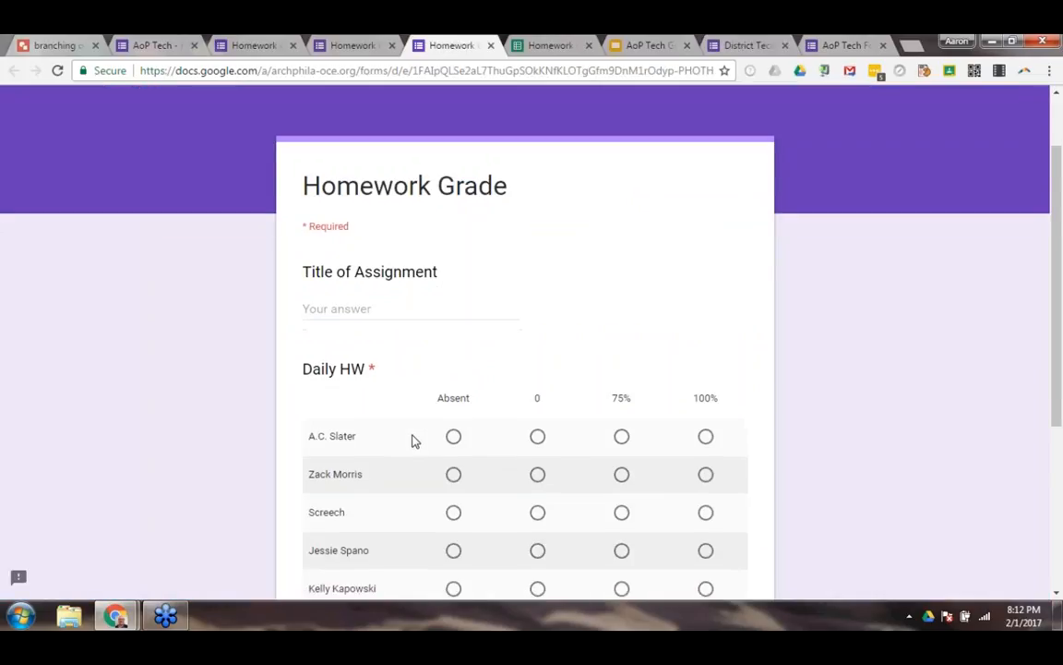
pyautogui.scroll(-2, 408, 440)
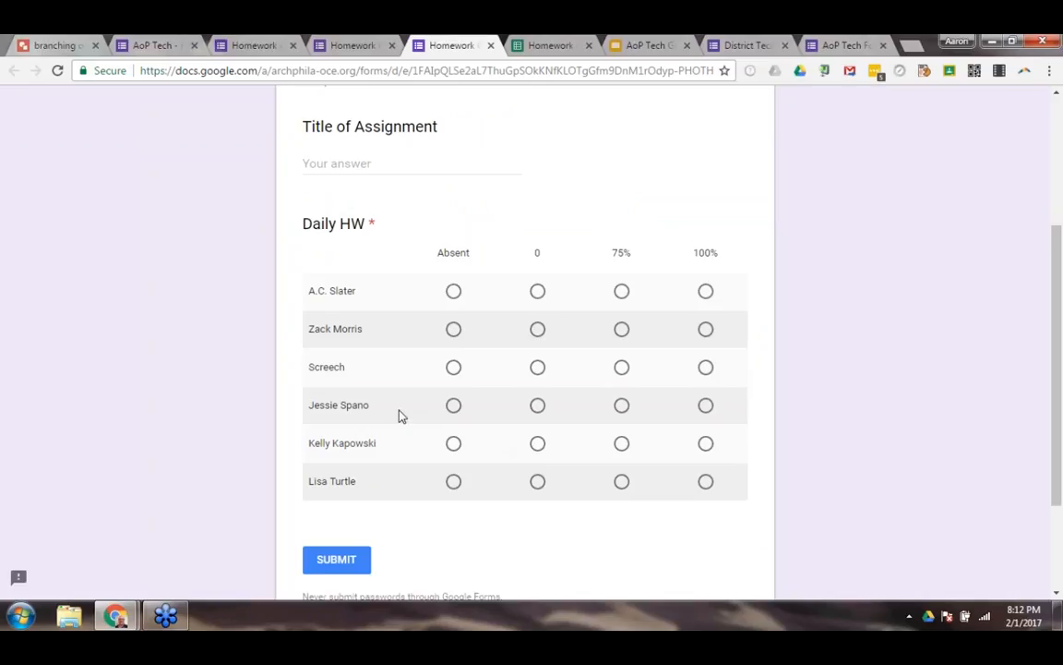
# Go back to the District Tech Champion Meeting - Feedback form and open its collected responses in Google Sheets.
pyautogui.click(823, 50)
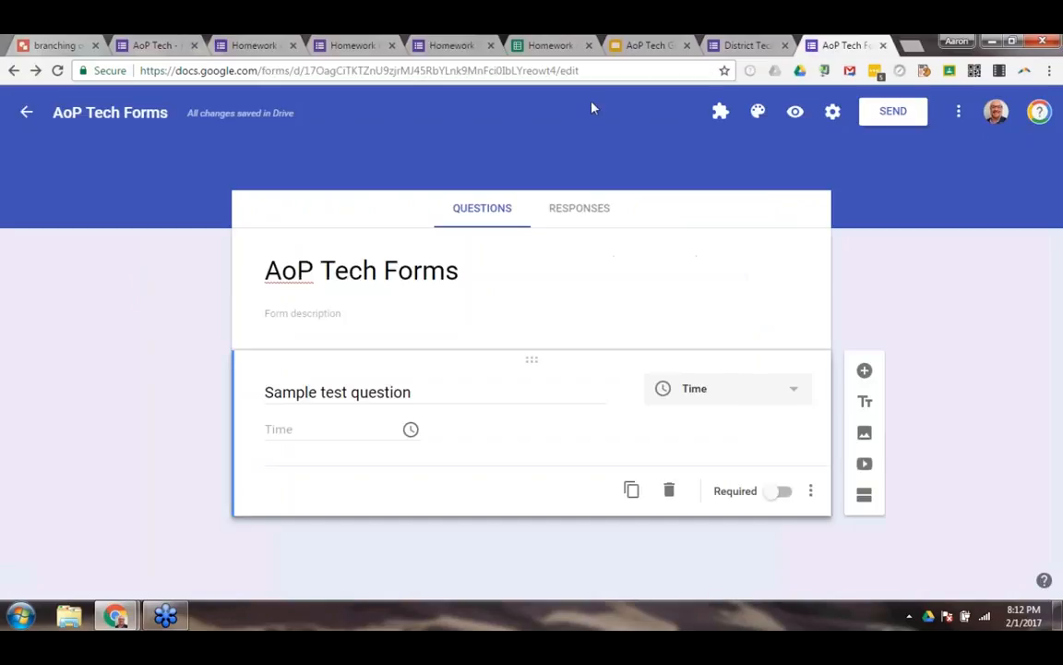
pyautogui.click(741, 47)
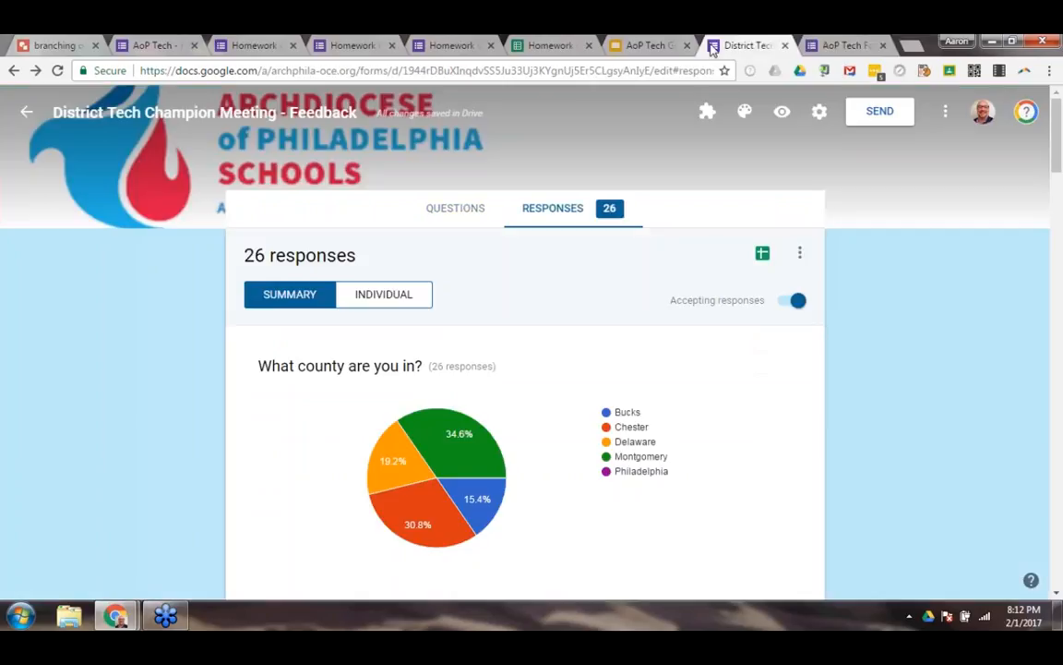
pyautogui.click(761, 255)
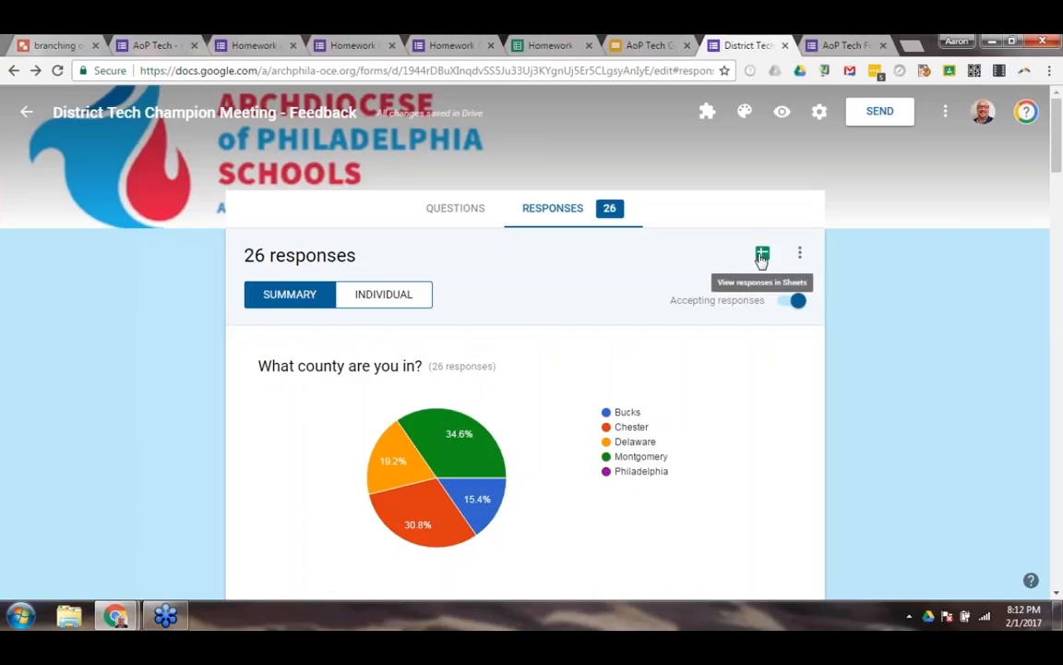
pyautogui.click(761, 254)
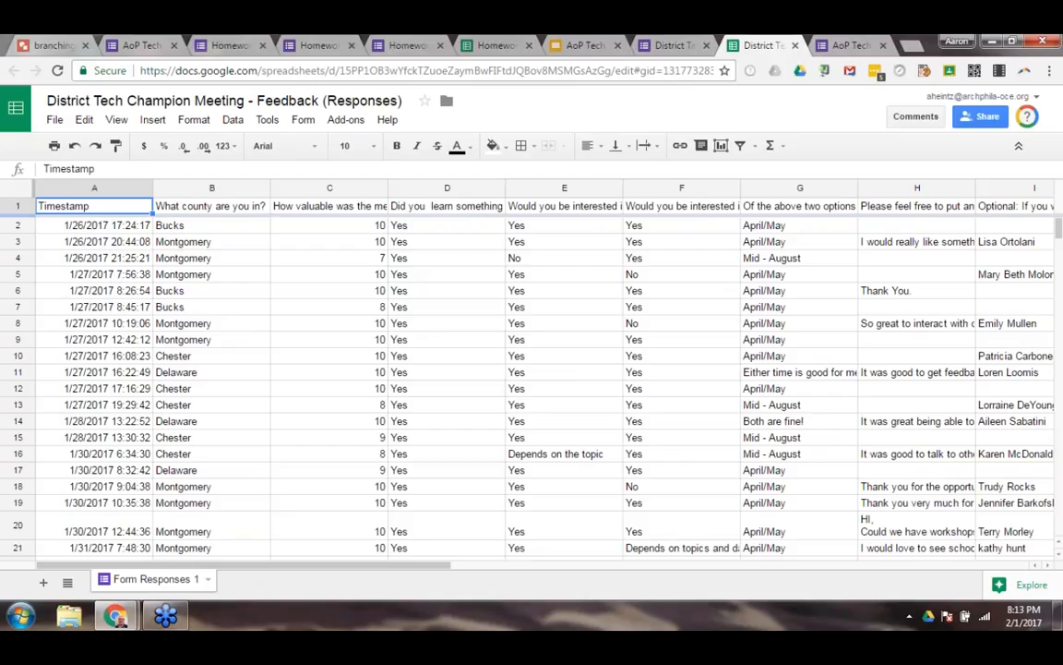
# Compare the Homework Grade (Responses) spreadsheet with its form and select cell E2 in the response rows.
pyautogui.click(482, 47)
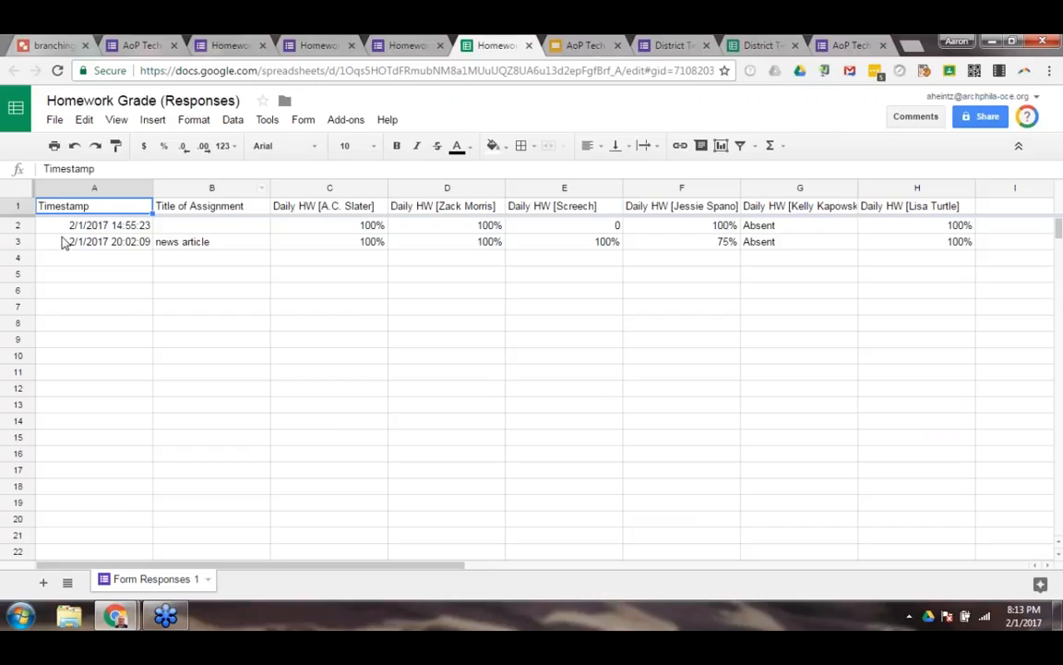
pyautogui.click(397, 46)
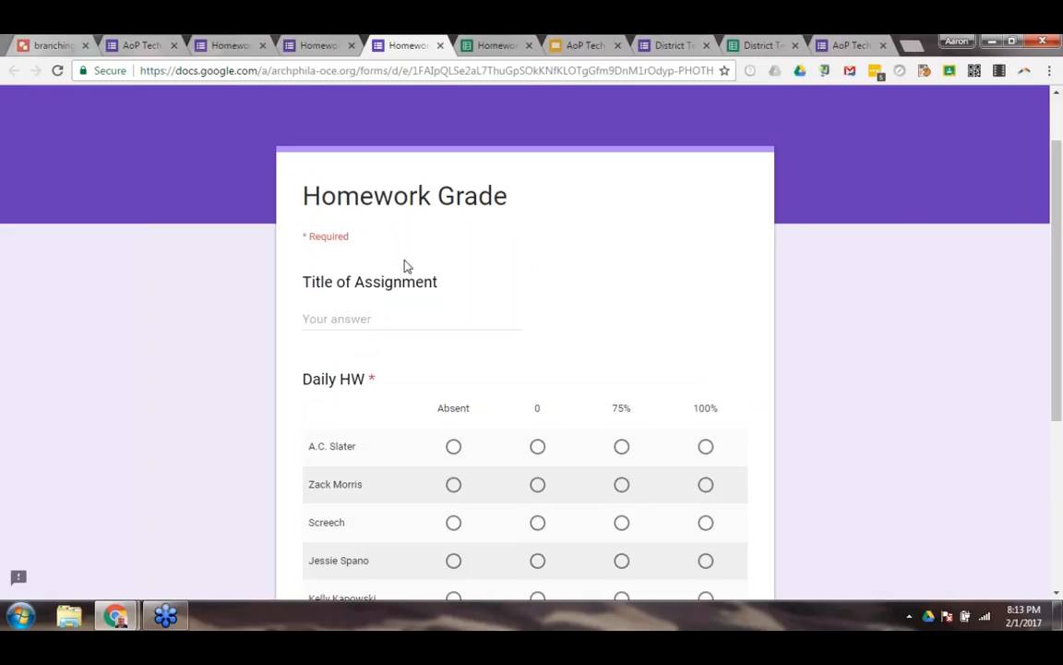
pyautogui.click(492, 44)
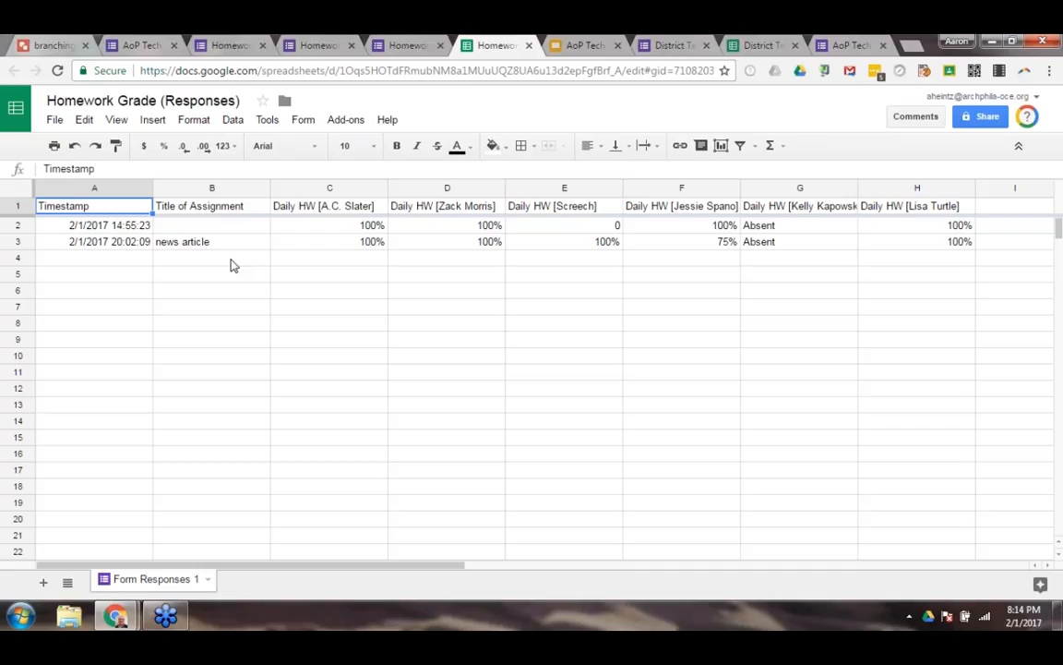
pyautogui.click(598, 229)
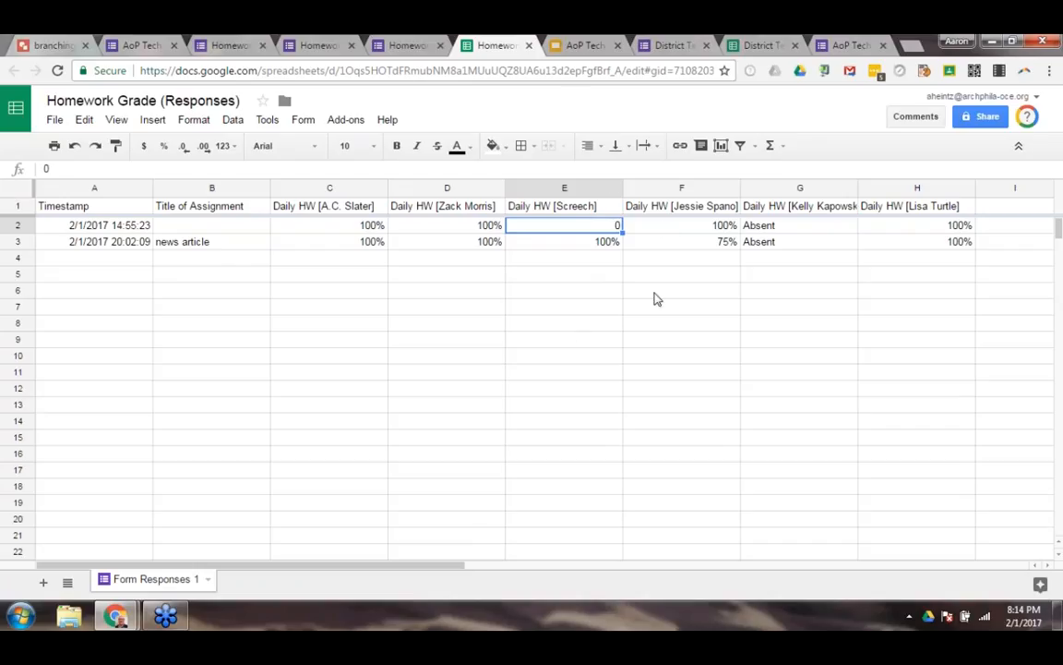
# Check the Walkthrough slide, and show the feedback form's individual responses.
pyautogui.click(574, 47)
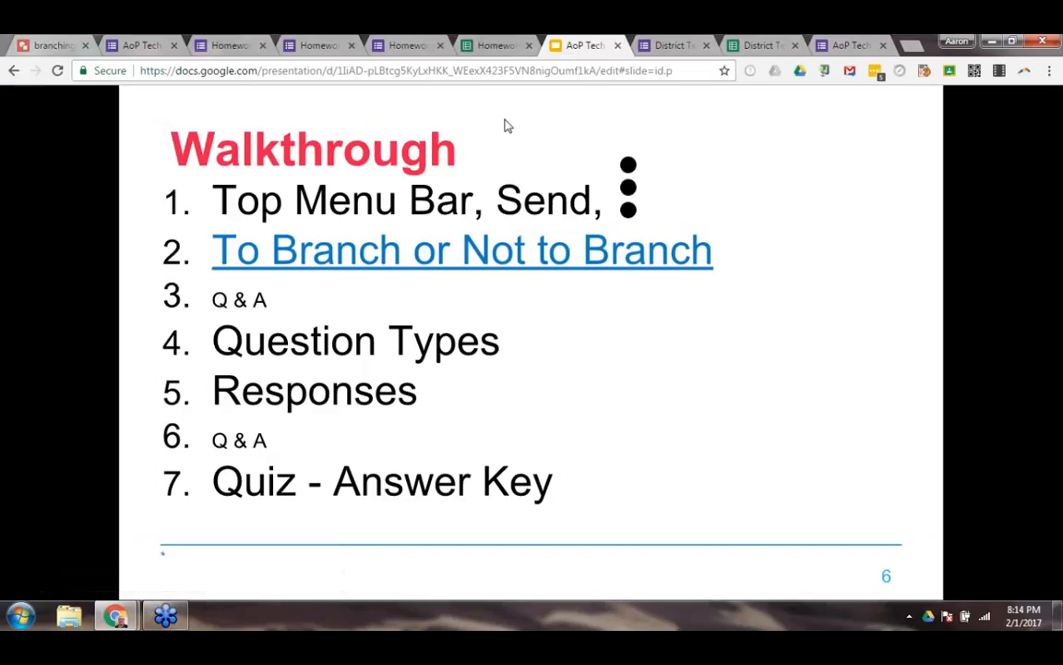
pyautogui.click(654, 46)
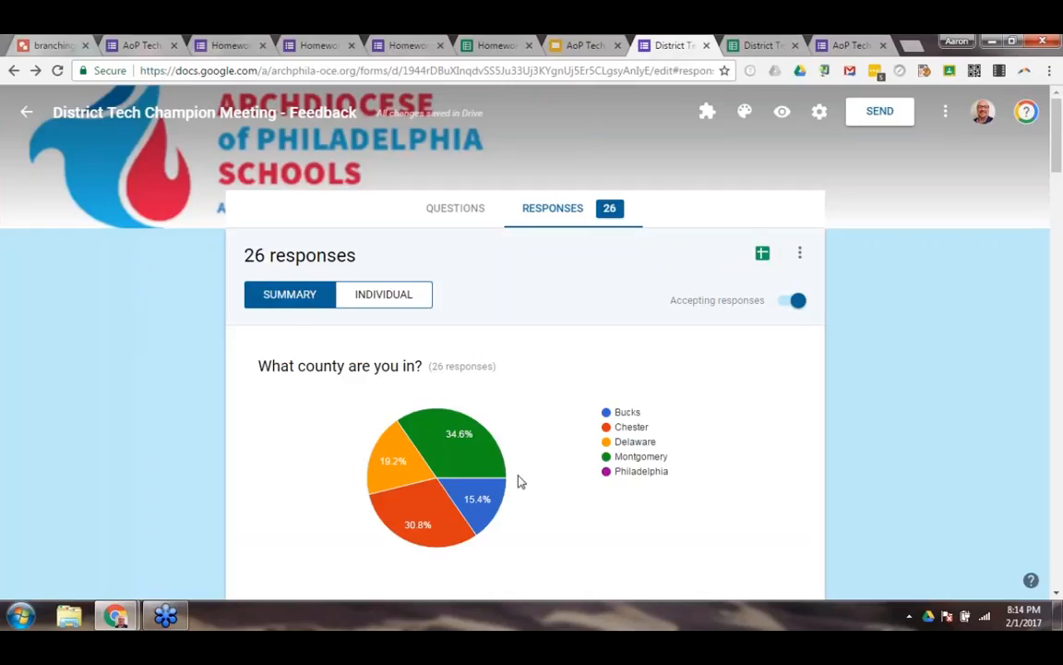
pyautogui.click(382, 295)
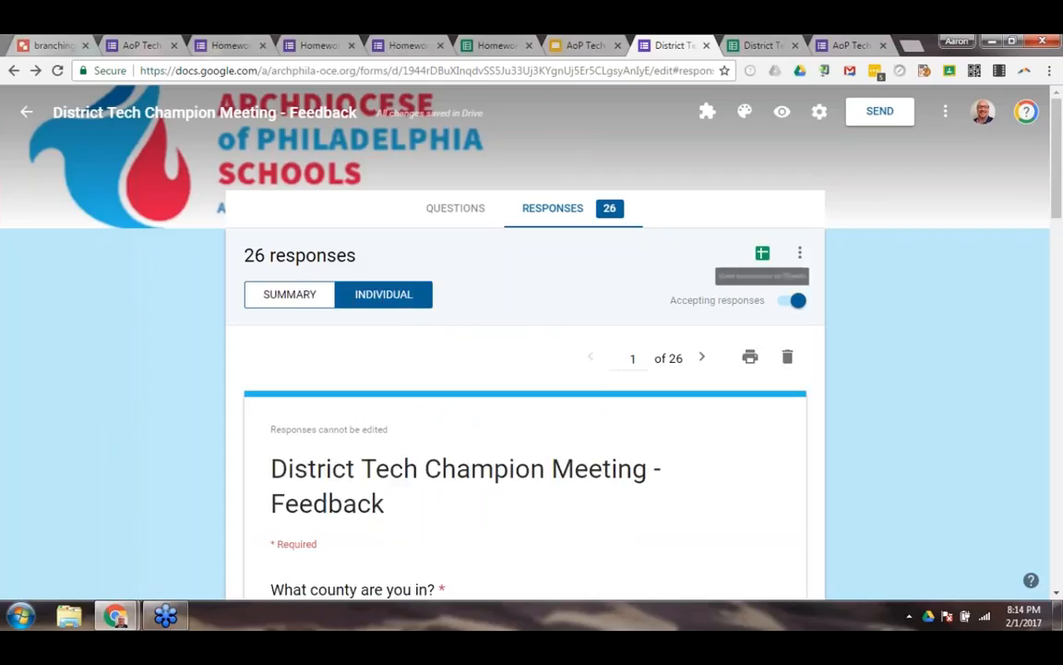
# Revisit the Homework Grade responses spreadsheet and the feedback form, and return to the Walkthrough slide in Google Slides.
pyautogui.click(480, 45)
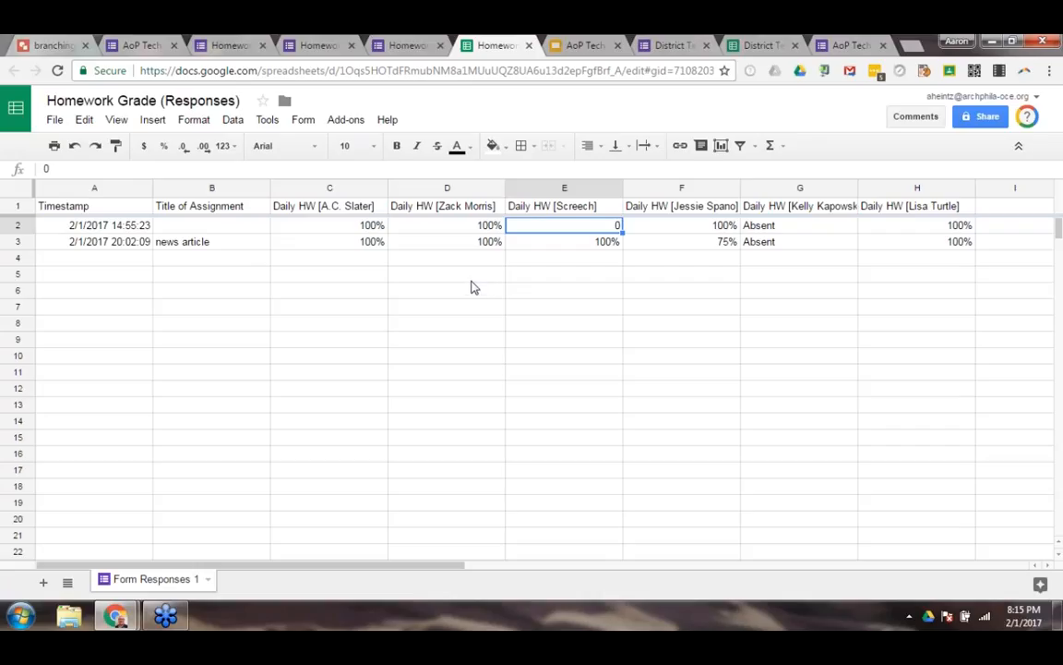
pyautogui.click(670, 46)
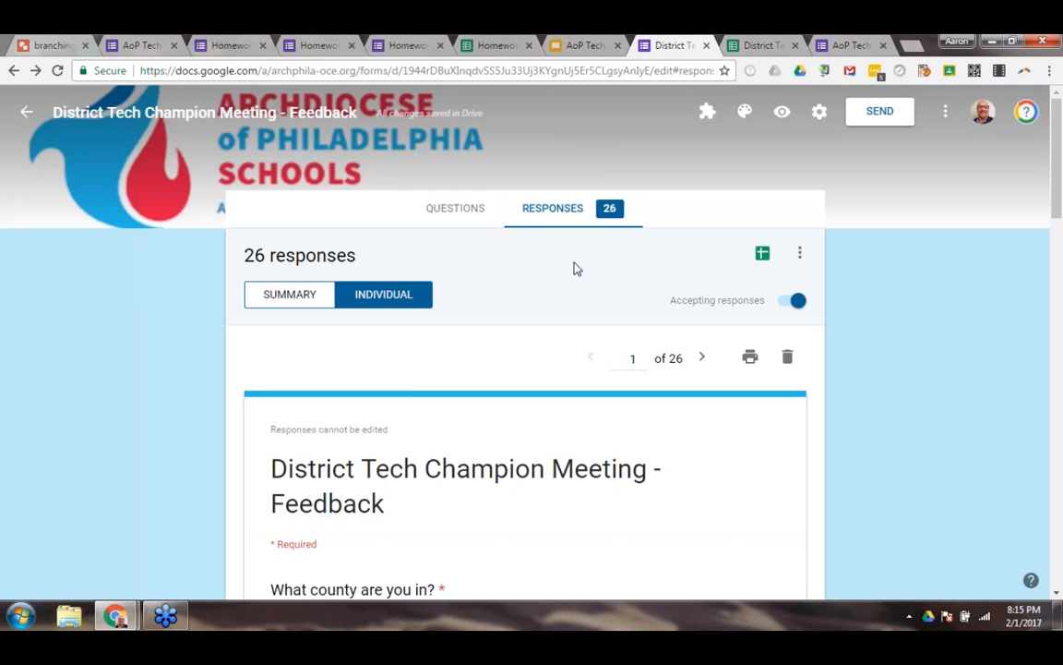
pyautogui.click(576, 48)
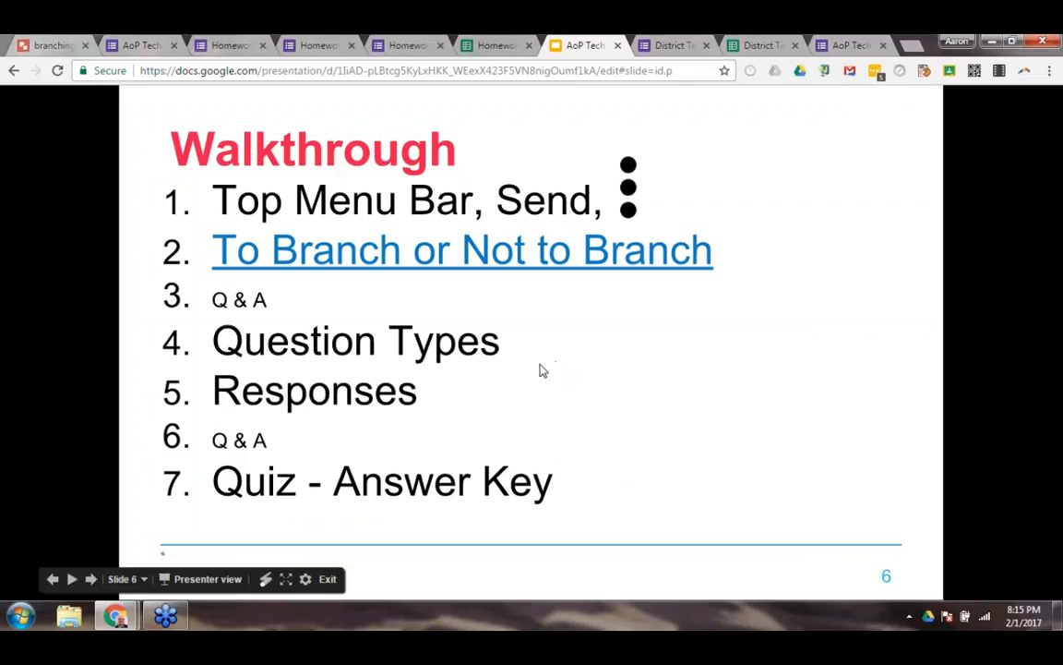
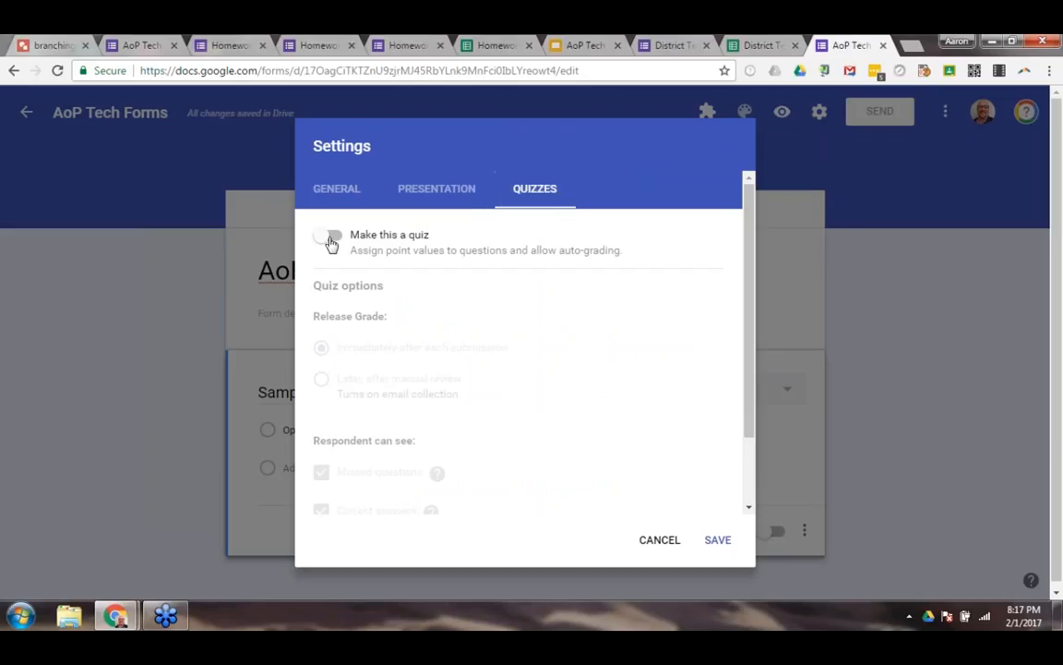
# Save the quiz setting and give the sample test question the answer options Blue, Red and Green.
pyautogui.click(718, 542)
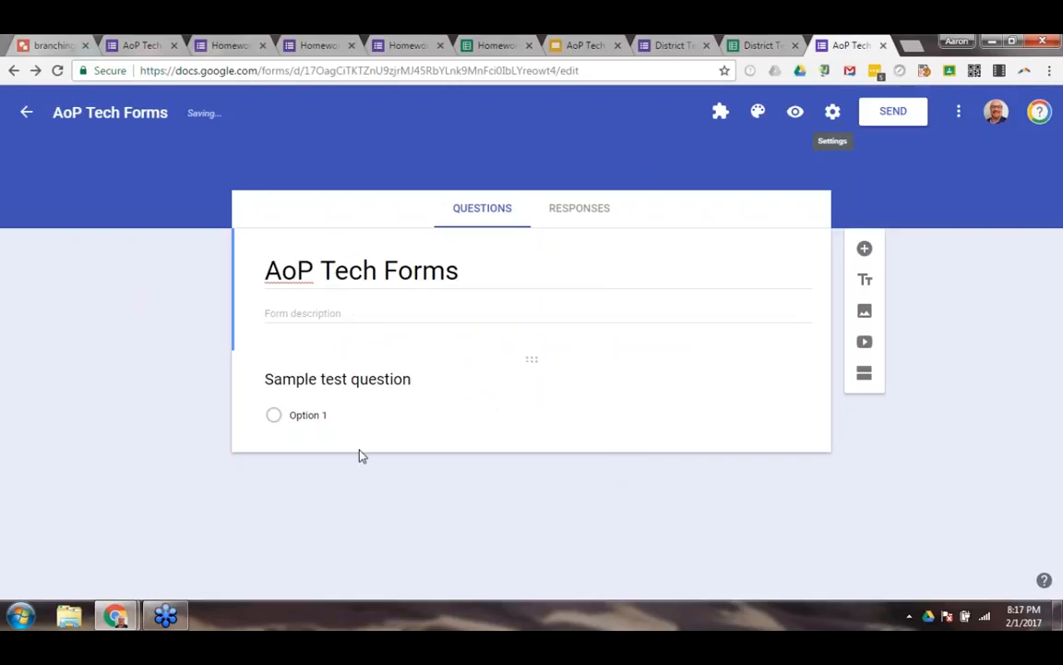
pyautogui.click(301, 416)
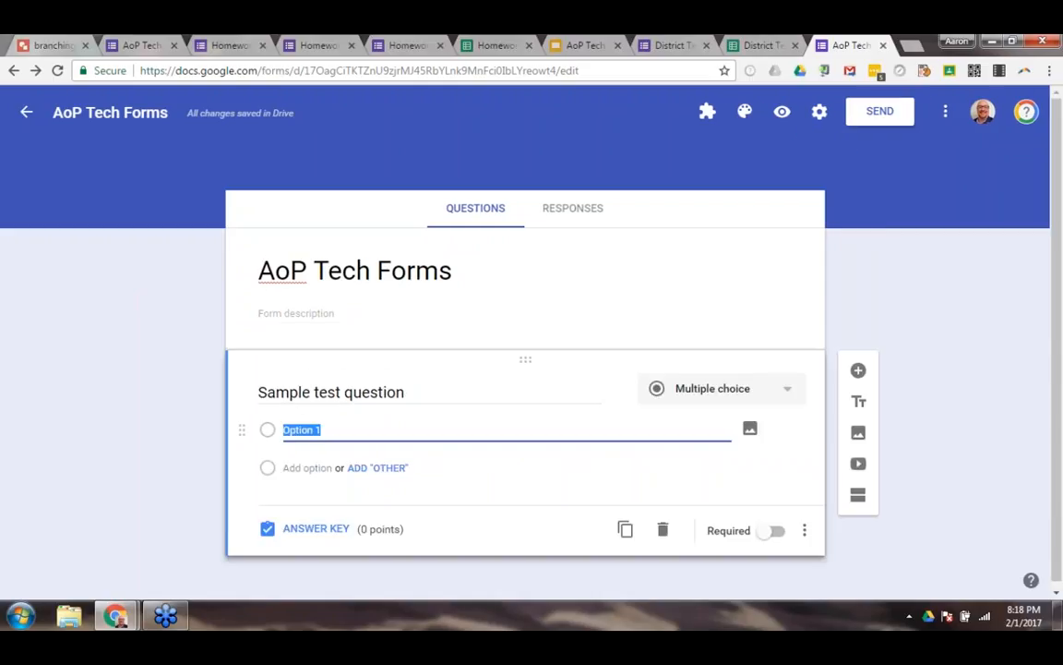
pyautogui.write('Blue')
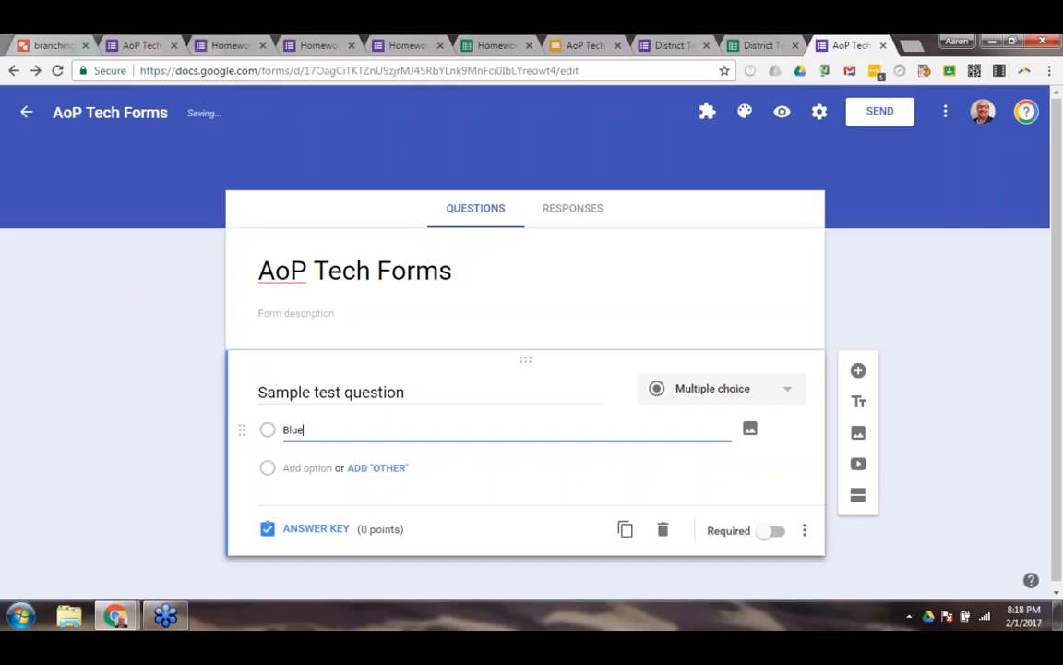
pyautogui.press('Tab')
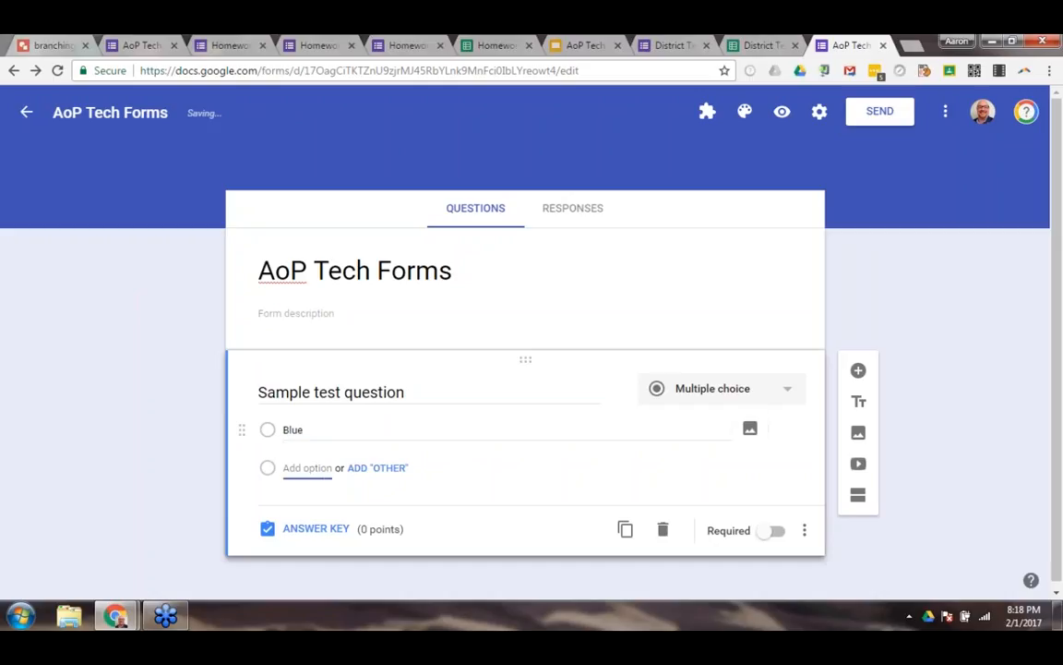
pyautogui.write('Red')
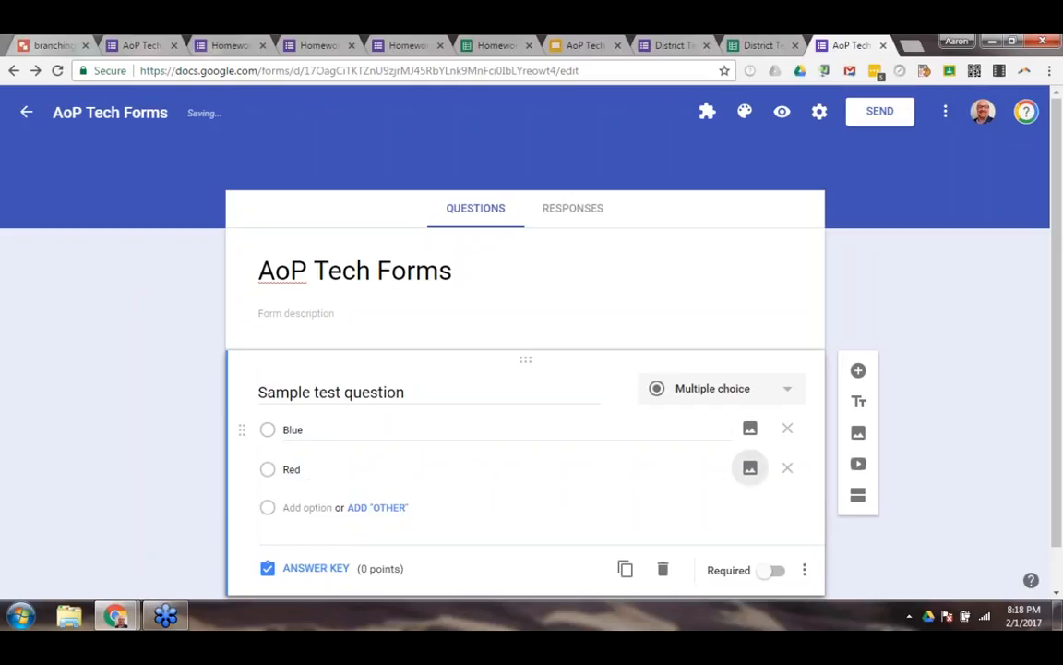
pyautogui.click(309, 506)
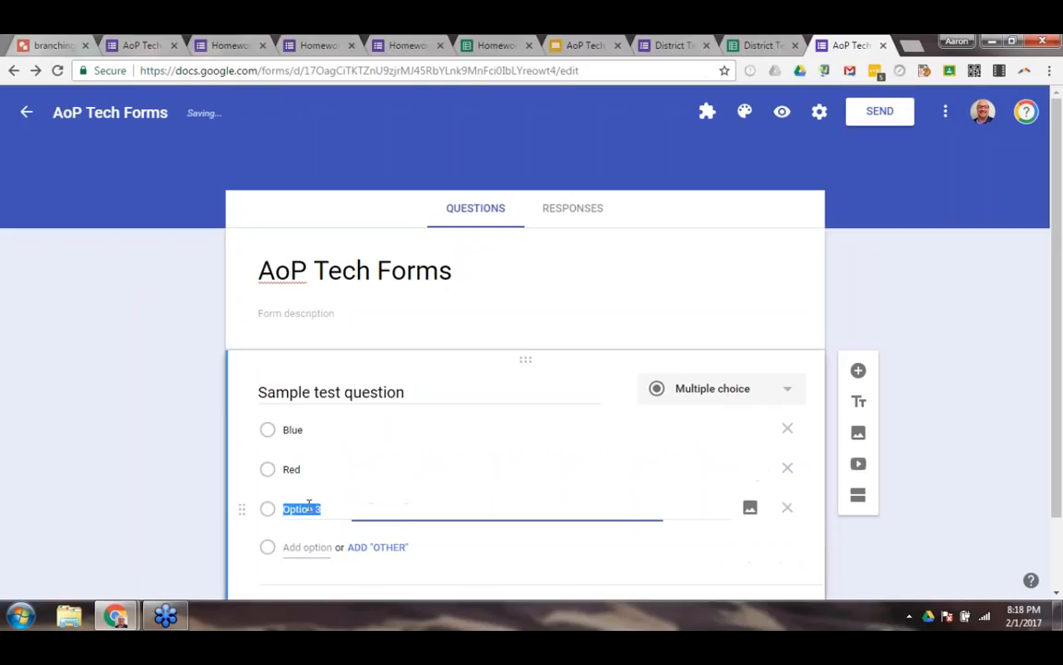
pyautogui.write('Green')
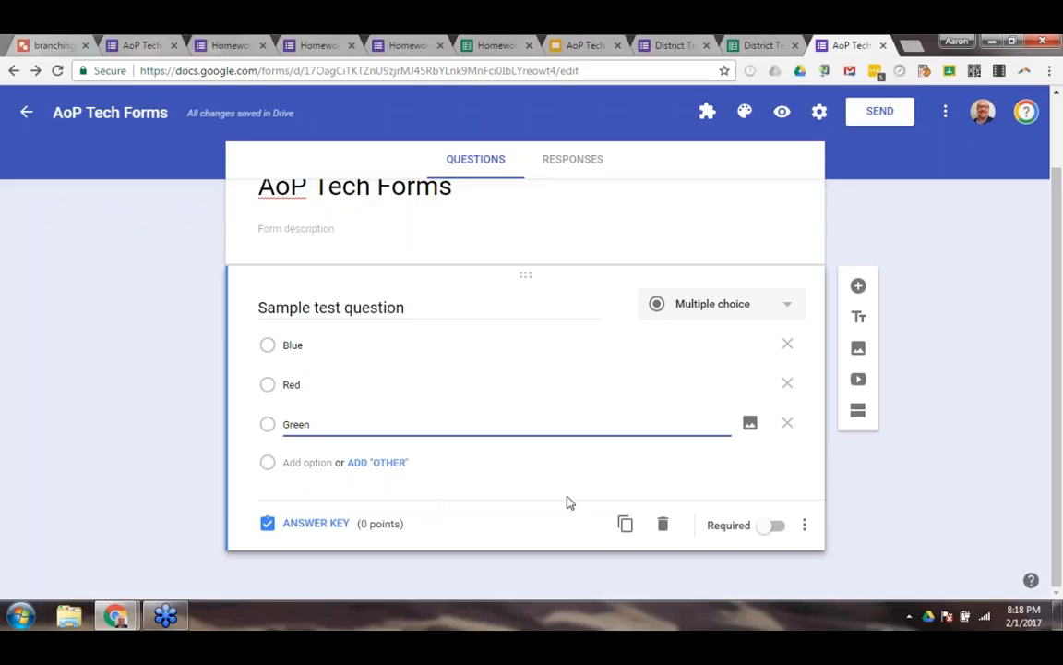
# Make the sample test question required and set its answer key value to 1 point.
pyautogui.click(773, 525)
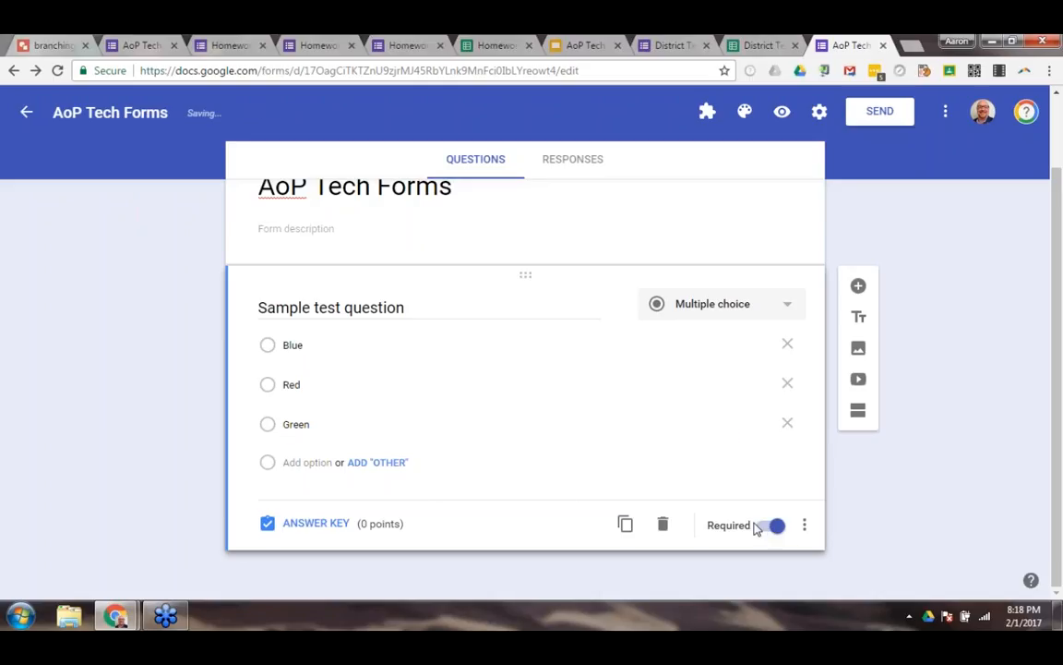
pyautogui.click(314, 524)
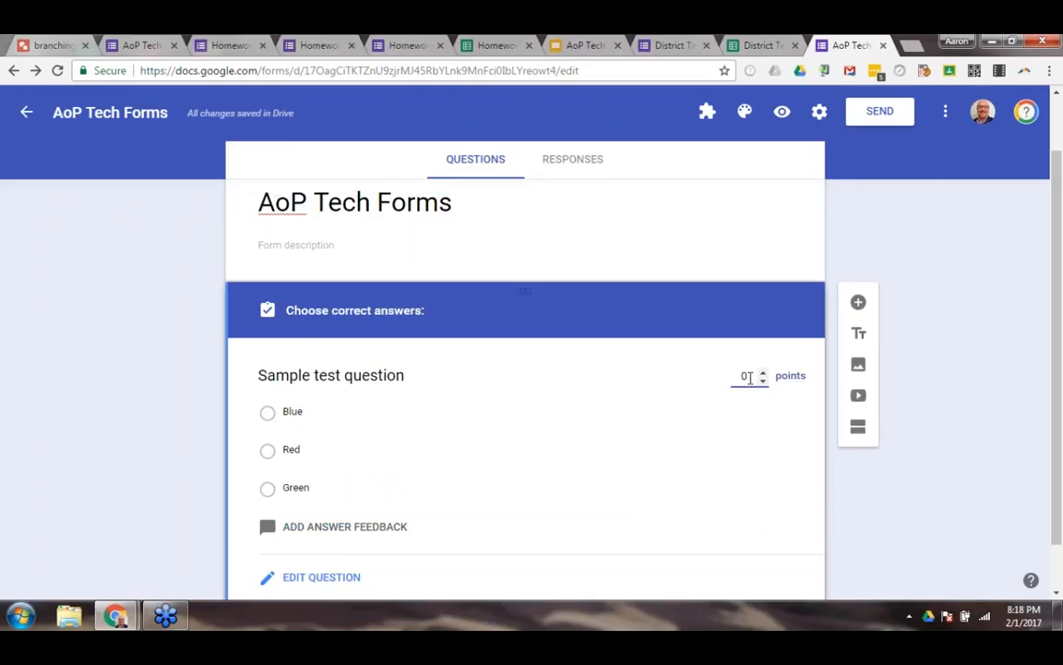
pyautogui.press('BackSpace')
pyautogui.write('1')
pyautogui.scroll(-1, 656, 402)
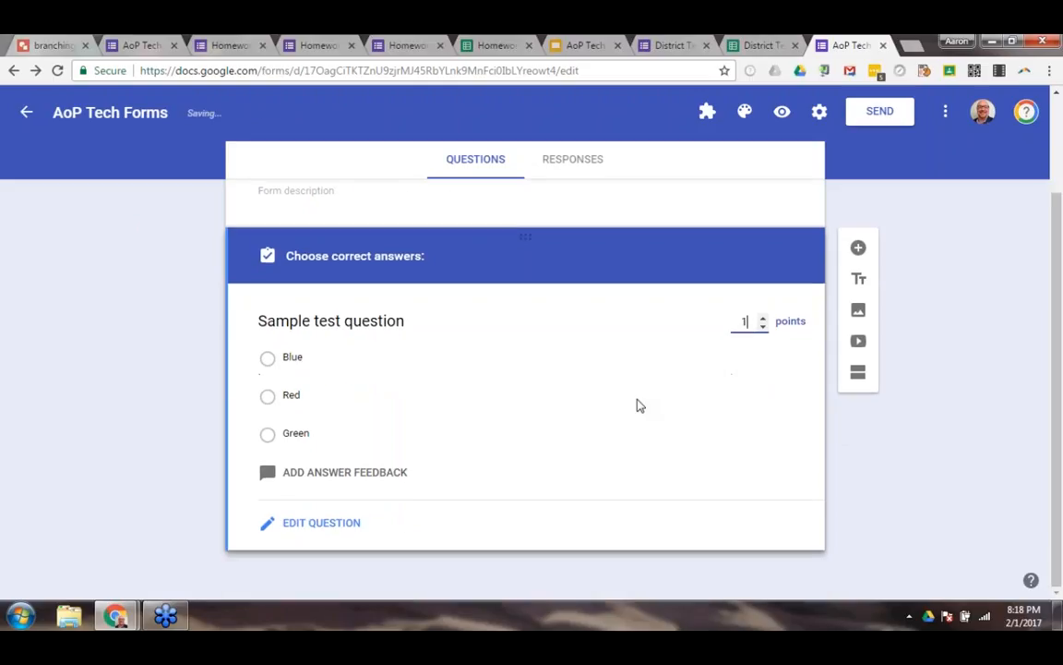
# Look at the answer feedback dialog, and review the form's quiz options for grade release and what respondents can see.
pyautogui.click(341, 478)
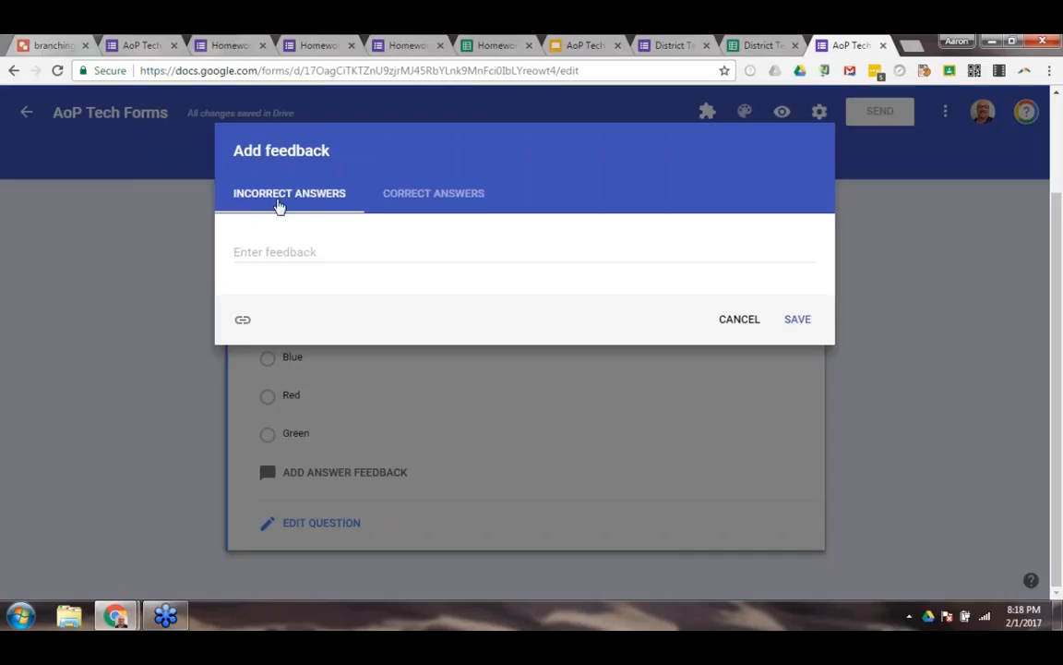
pyautogui.click(741, 321)
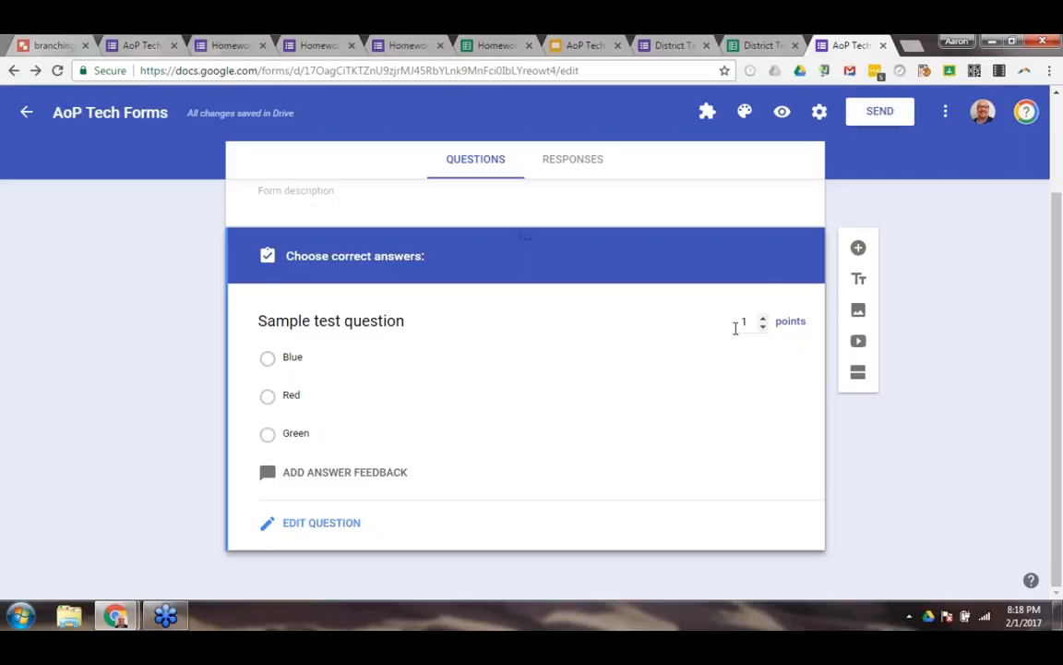
pyautogui.click(819, 110)
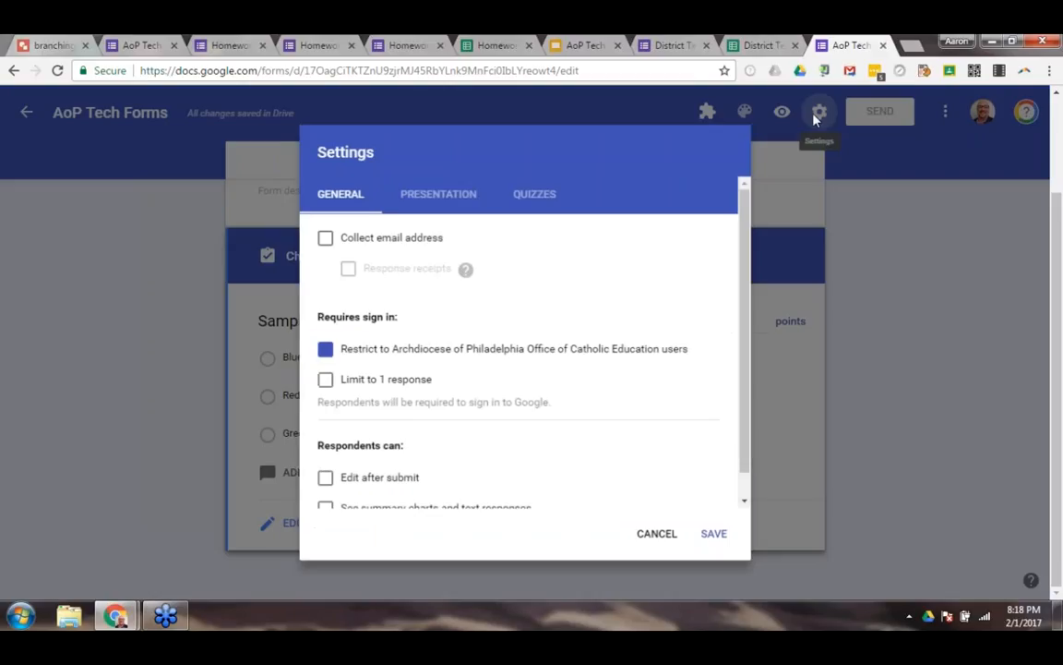
pyautogui.click(529, 201)
pyautogui.moveTo(740, 218); pyautogui.dragTo(740, 298)
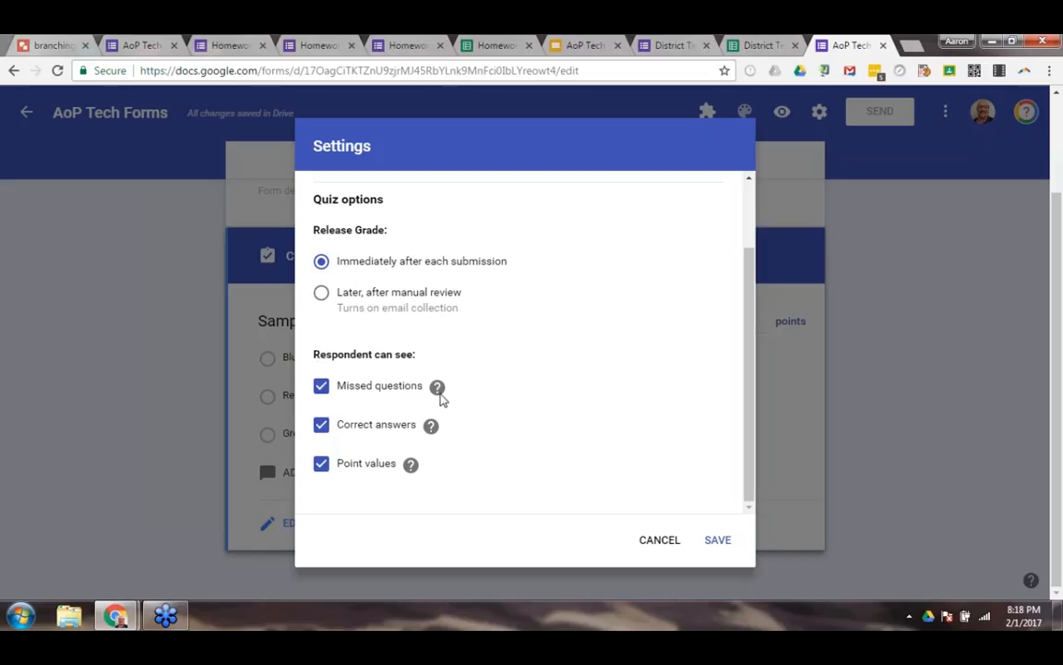
pyautogui.moveTo(432, 427)
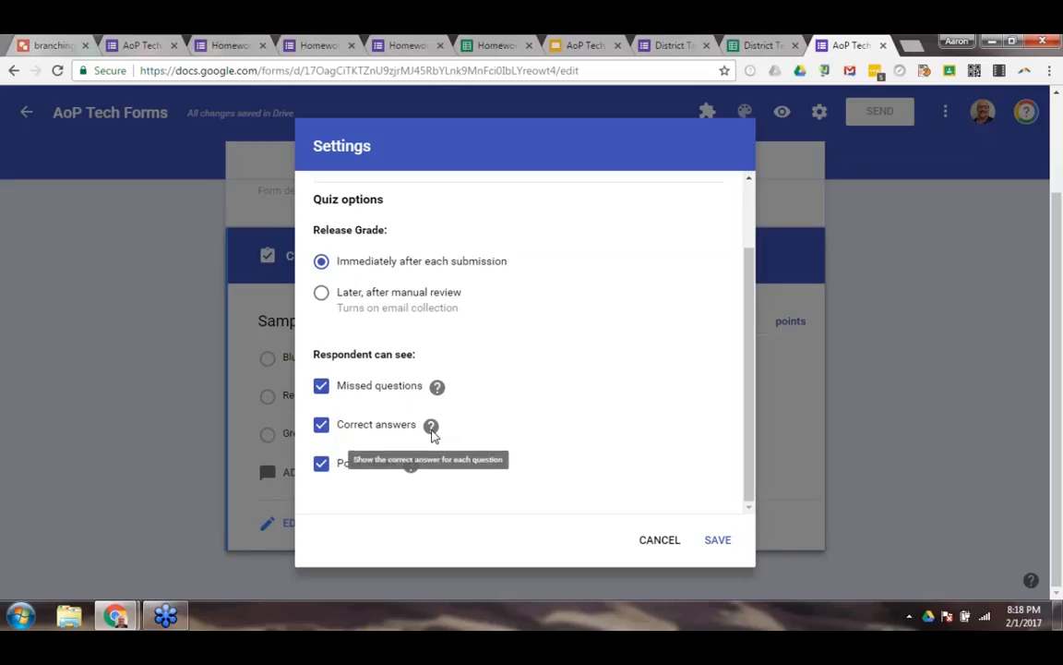
pyautogui.scroll(2, 442, 429)
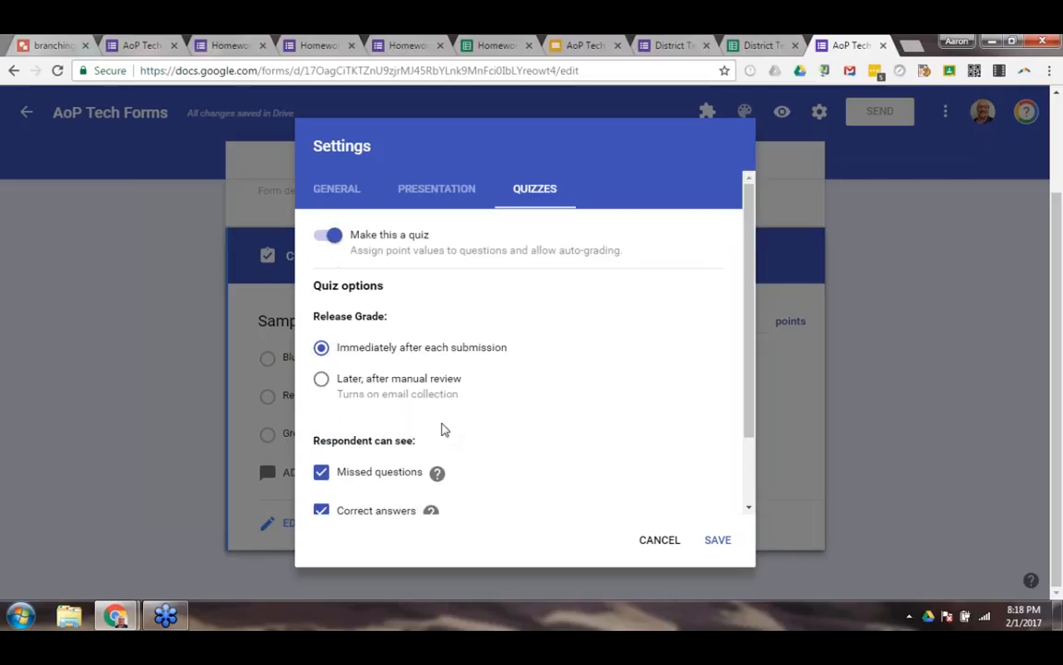
pyautogui.scroll(-2, 441, 429)
pyautogui.click(669, 545)
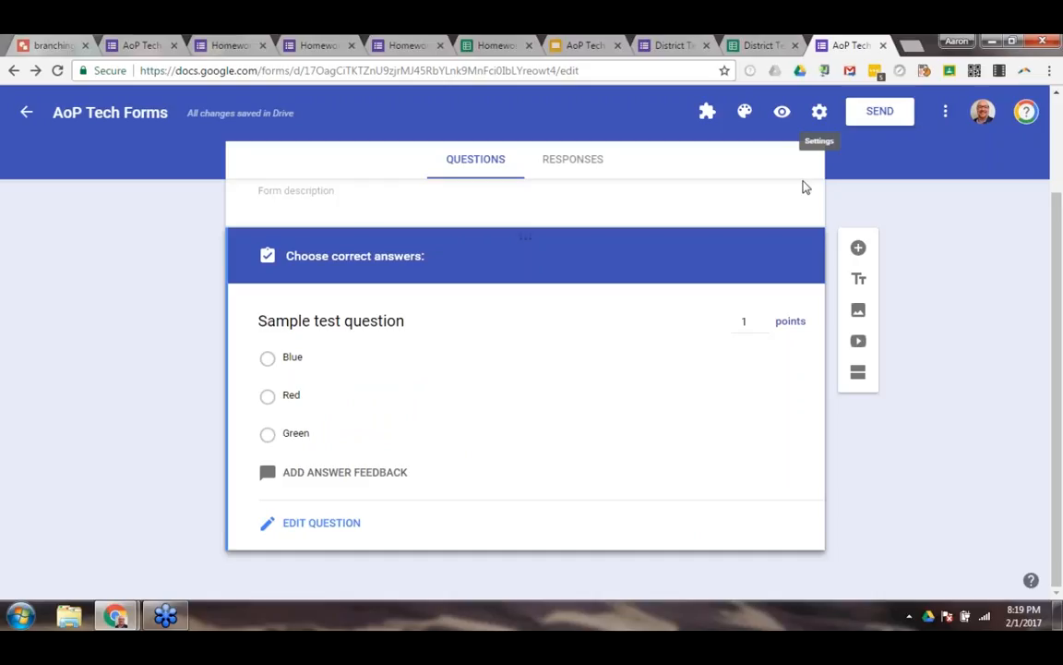
# Enter "Rewatch this Khan academy video." as the question's feedback for incorrect answers and open its link entry fields.
pyautogui.click(329, 524)
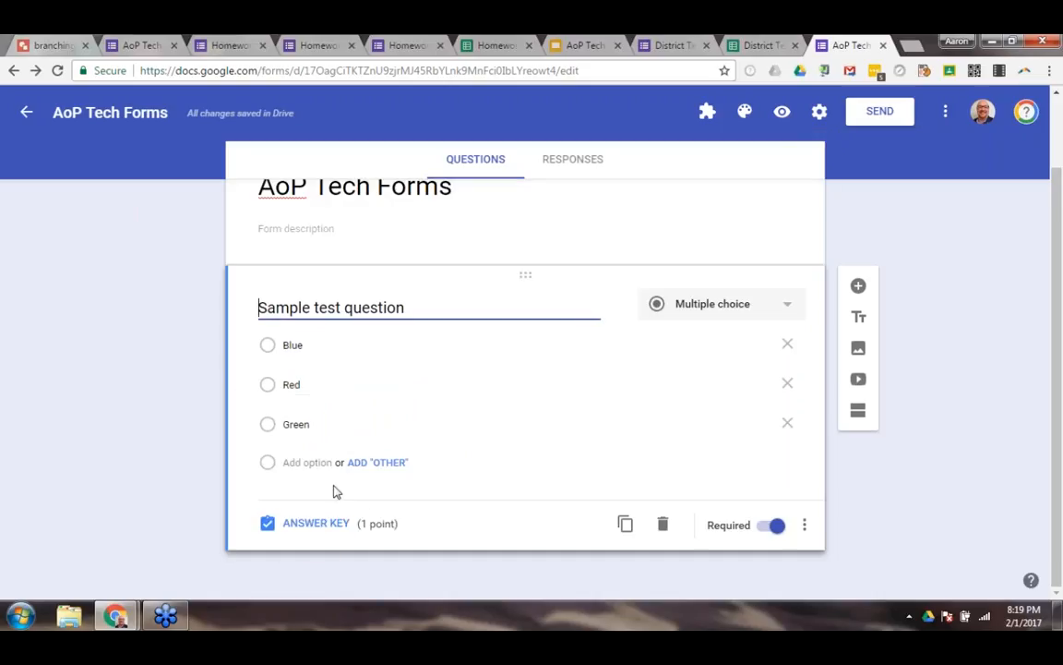
pyautogui.click(323, 530)
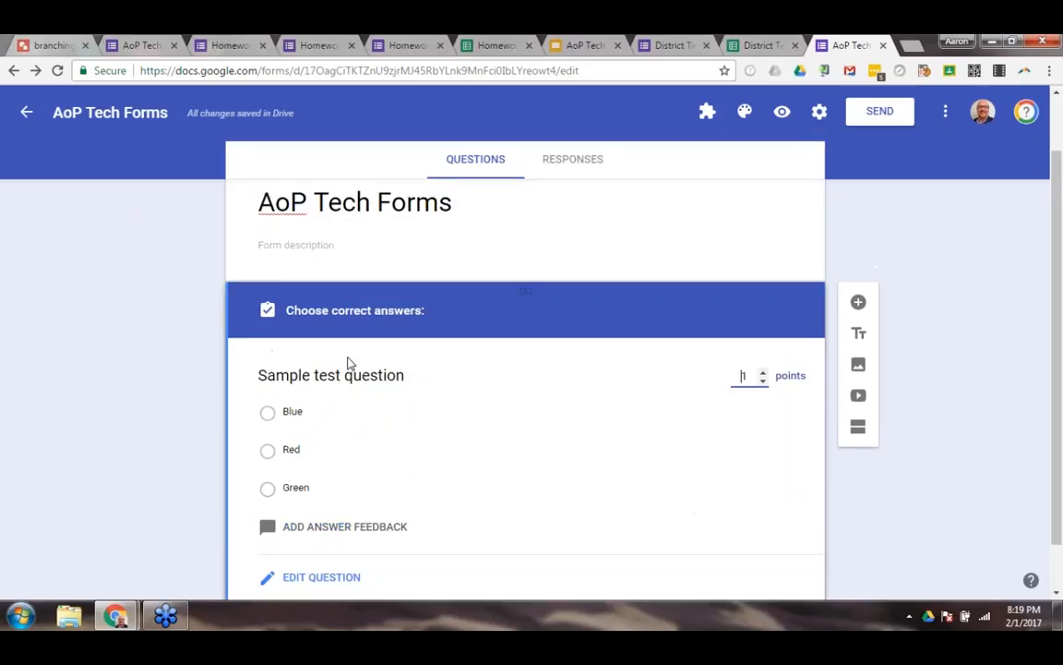
pyautogui.click(346, 475)
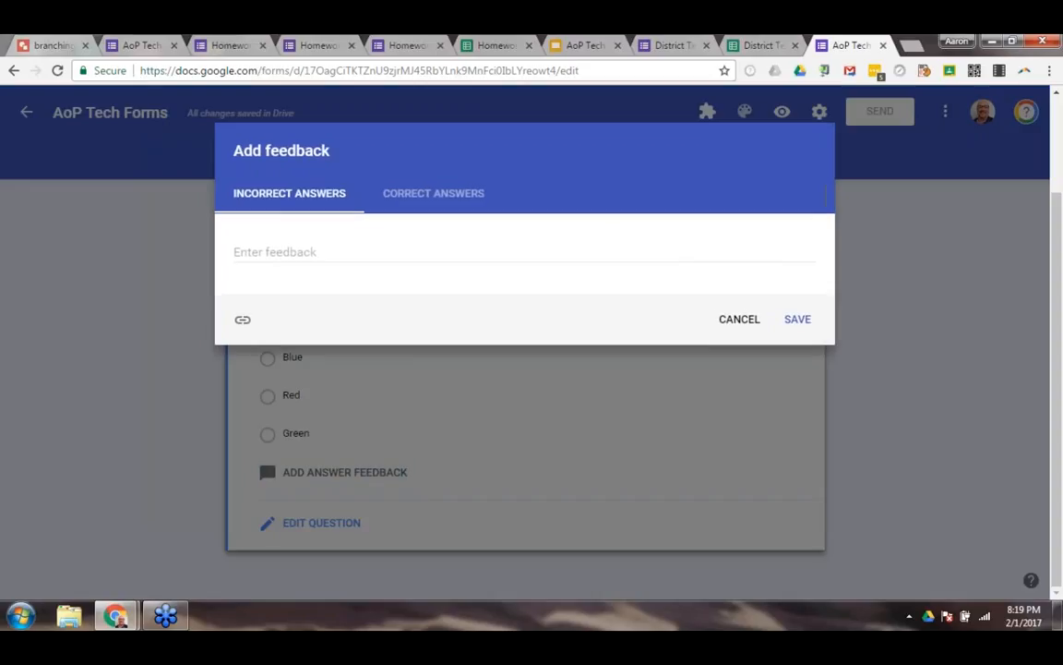
pyautogui.click(302, 248)
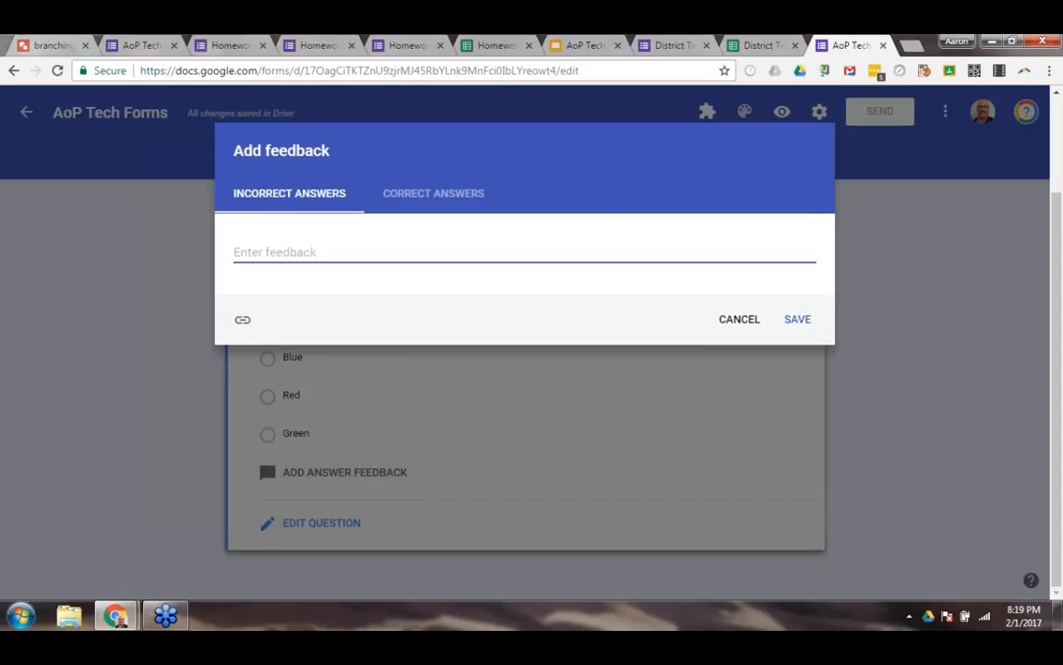
pyautogui.write('Rewatch this ')
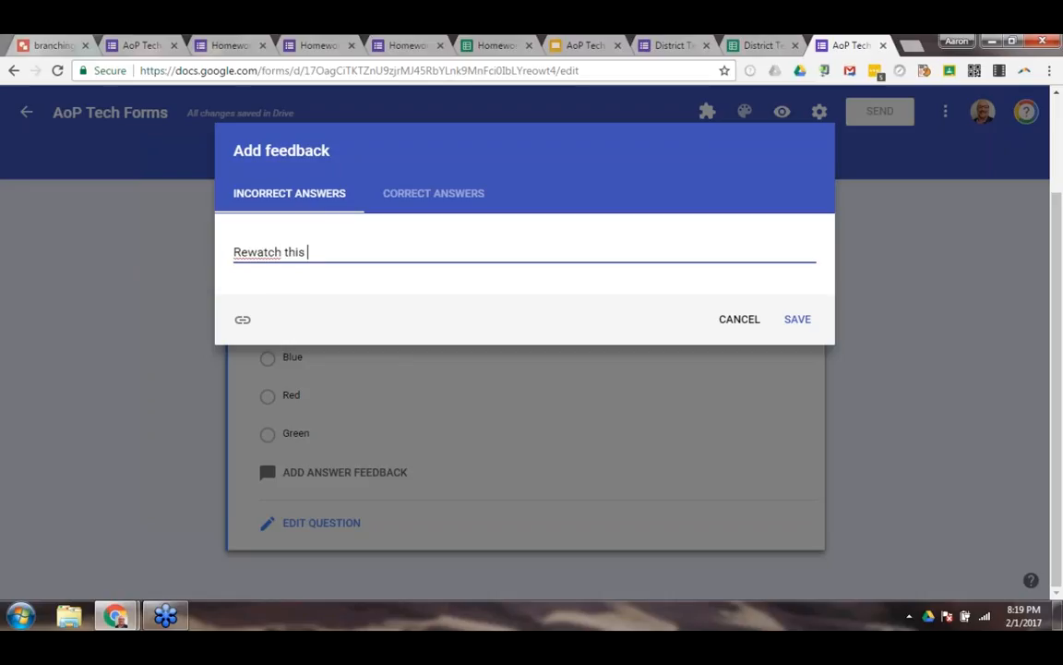
pyautogui.write('Khan academy vids')
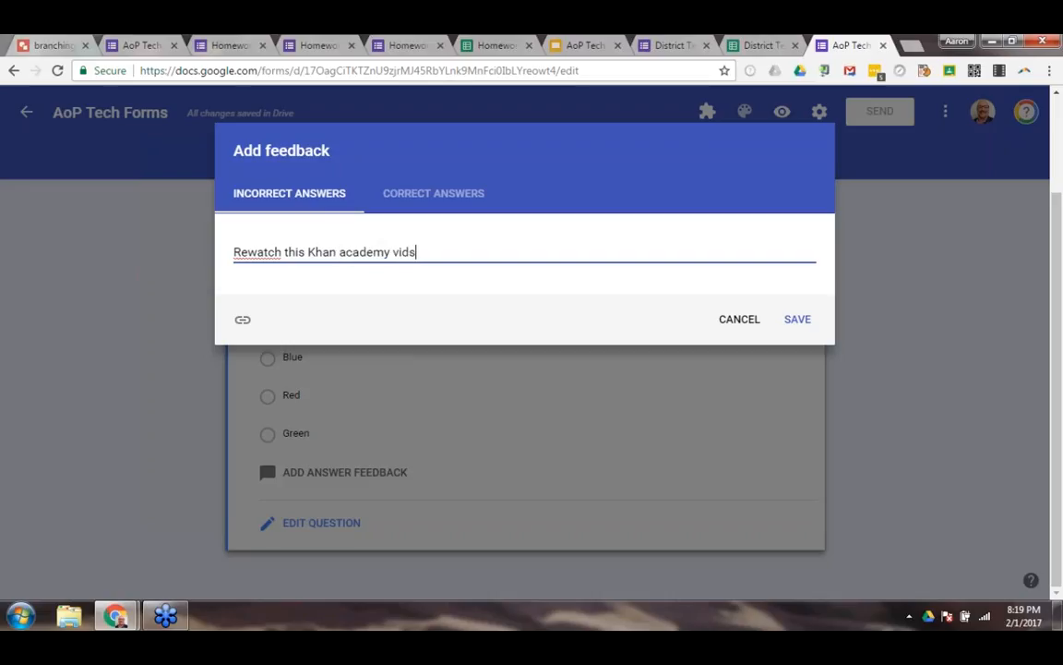
pyautogui.press('BackSpace')
pyautogui.write('eo.')
pyautogui.click(243, 321)
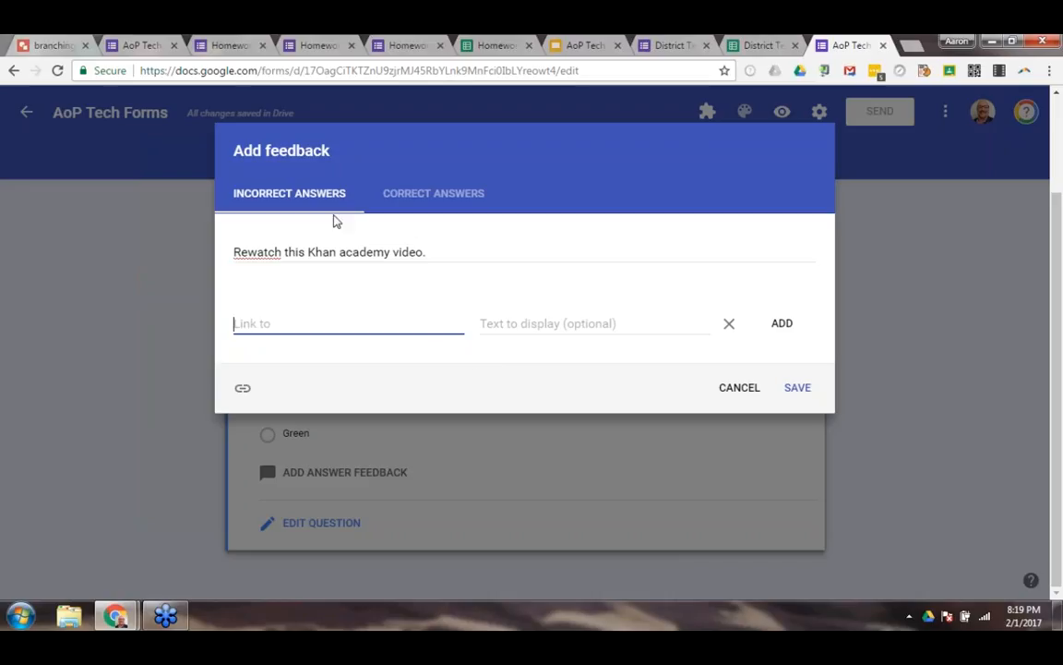
# Enter "Great Job!" as the question's feedback for correct answers and open its link entry fields.
pyautogui.click(420, 201)
pyautogui.click(382, 256)
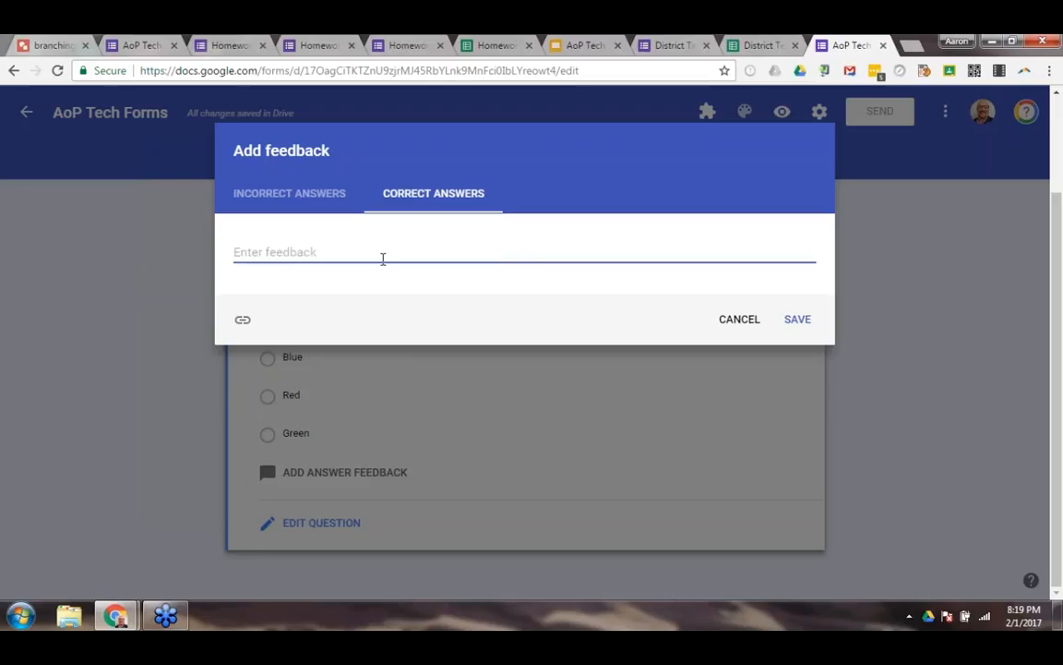
pyautogui.write('Great Job!')
pyautogui.click(242, 320)
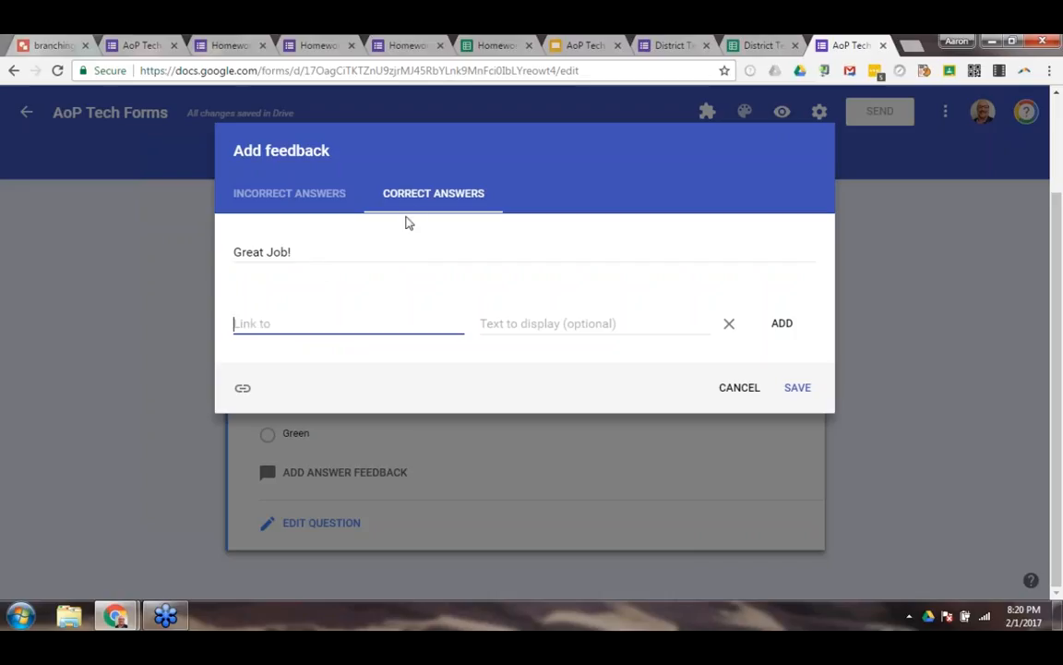
# Change "Rewatch" to "Re-watch" in the incorrect-answer feedback, and discard the feedback entries.
pyautogui.click(283, 204)
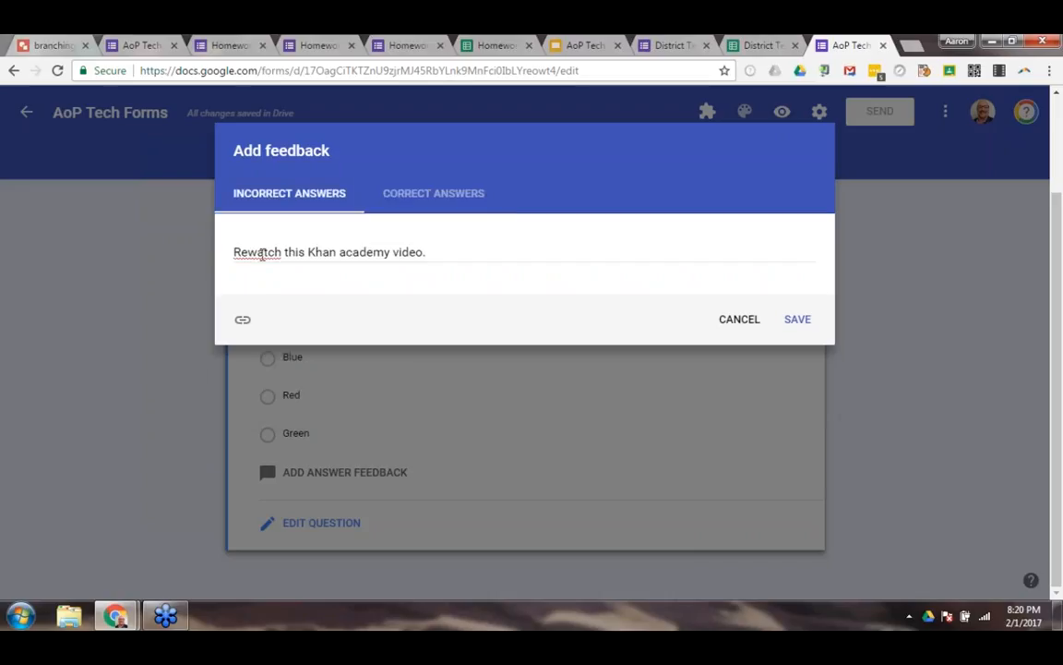
pyautogui.click(238, 252)
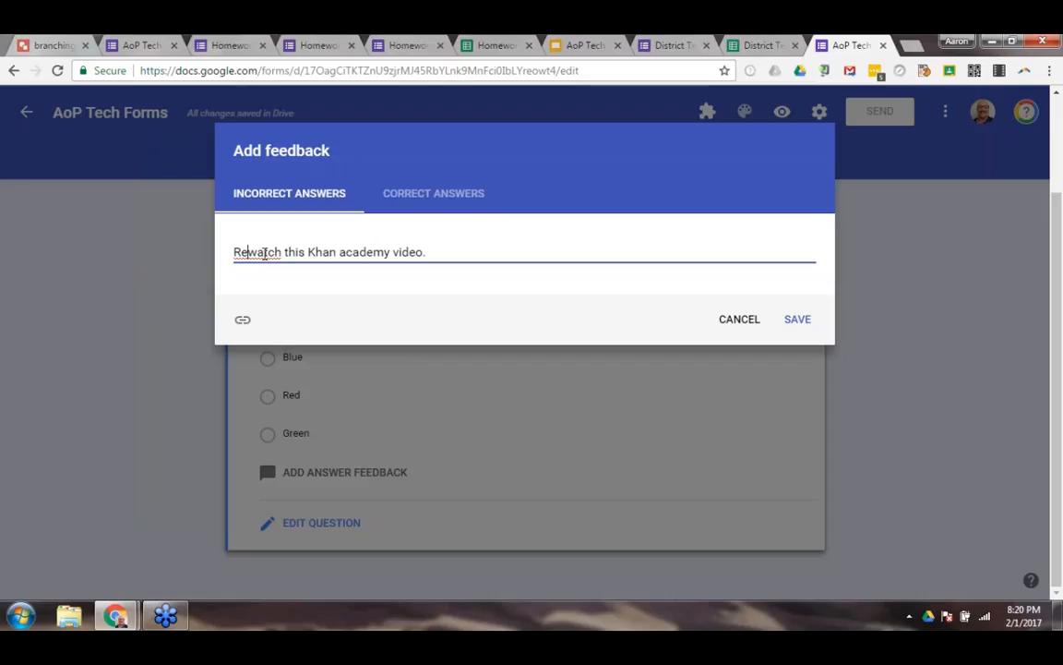
pyautogui.write('-')
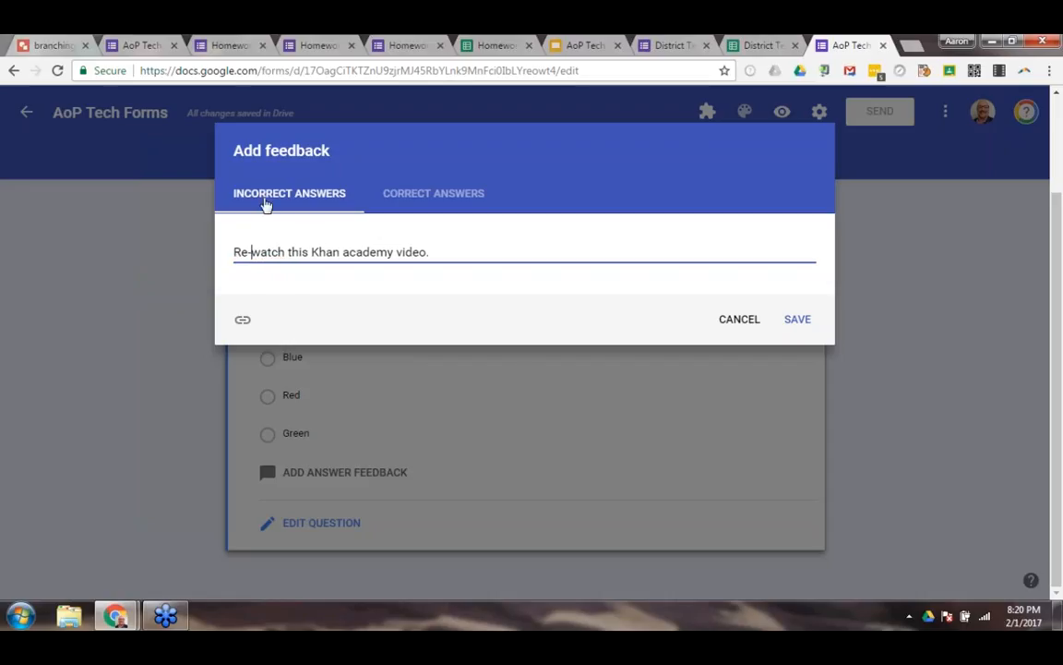
pyautogui.click(730, 323)
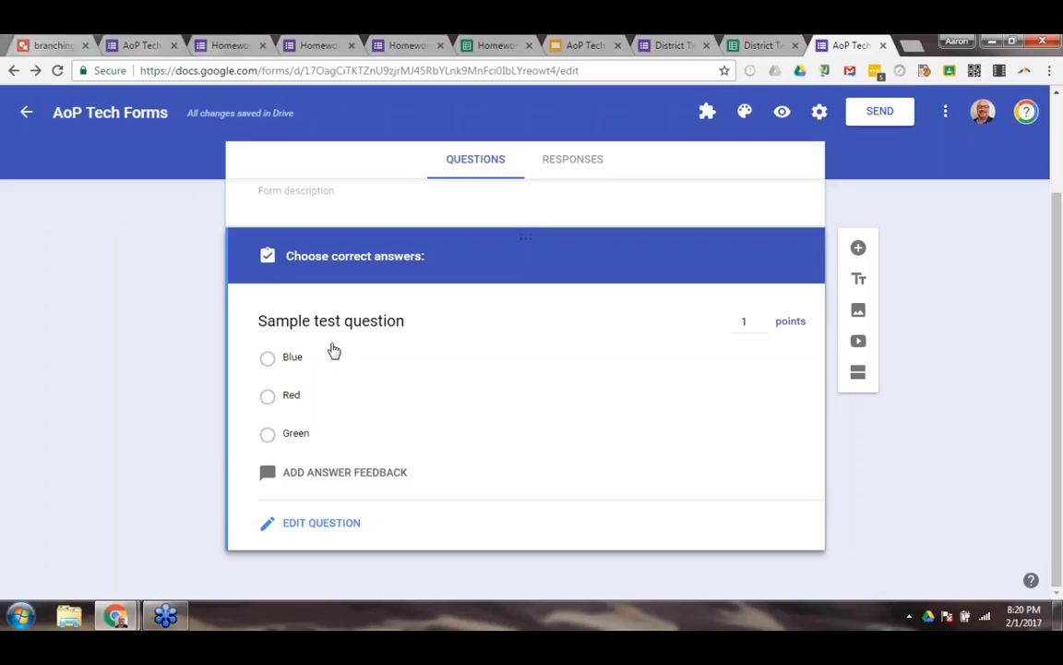
# Mark Blue as the correct answer to the sample test question and return to editing the question.
pyautogui.click(267, 360)
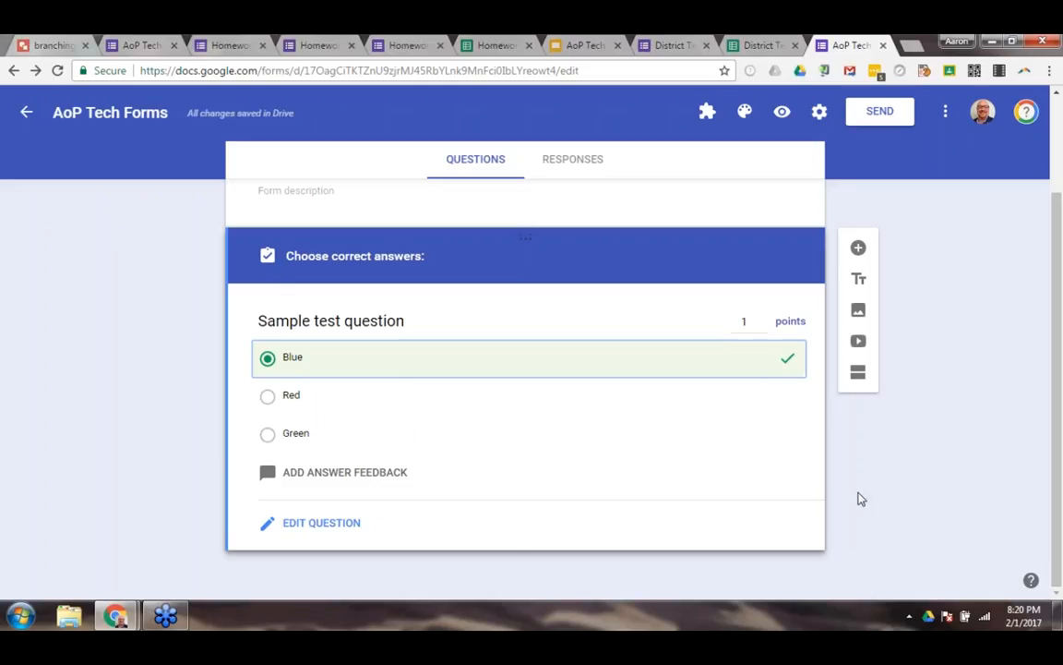
pyautogui.click(309, 528)
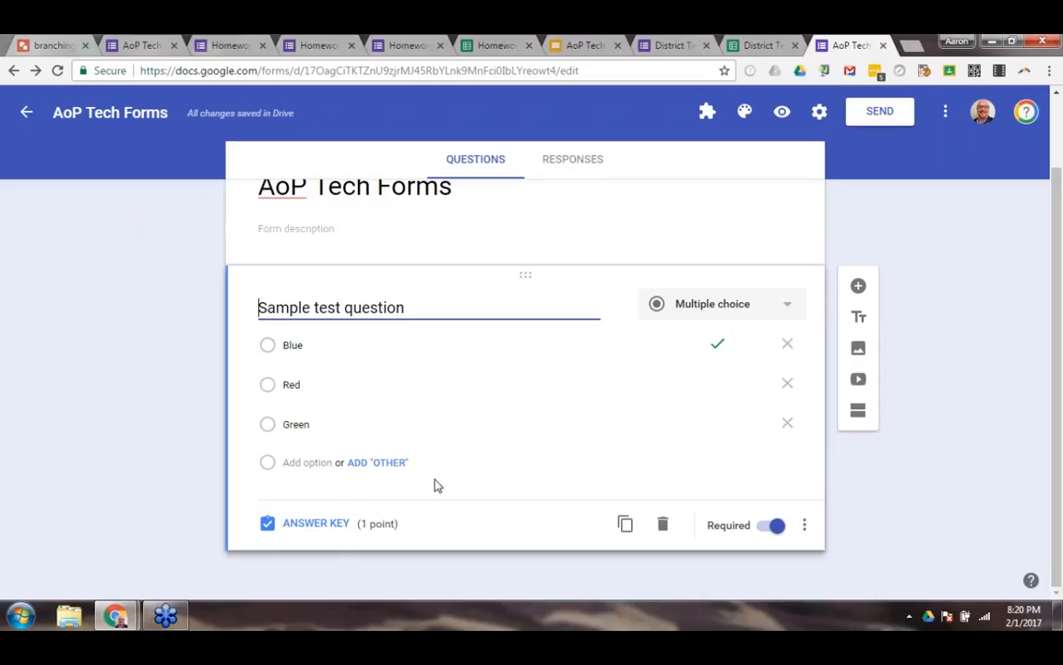
# Preview the AoP Tech Forms quiz and submit a response with Red as the answer to the sample test question.
pyautogui.click(780, 113)
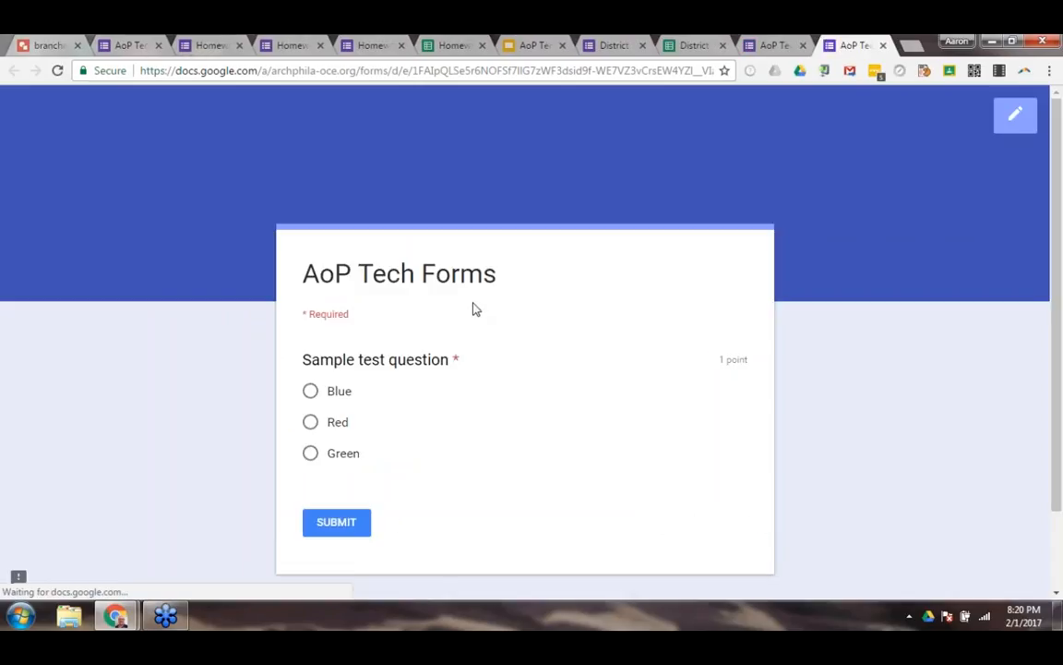
pyautogui.scroll(-2, 474, 314)
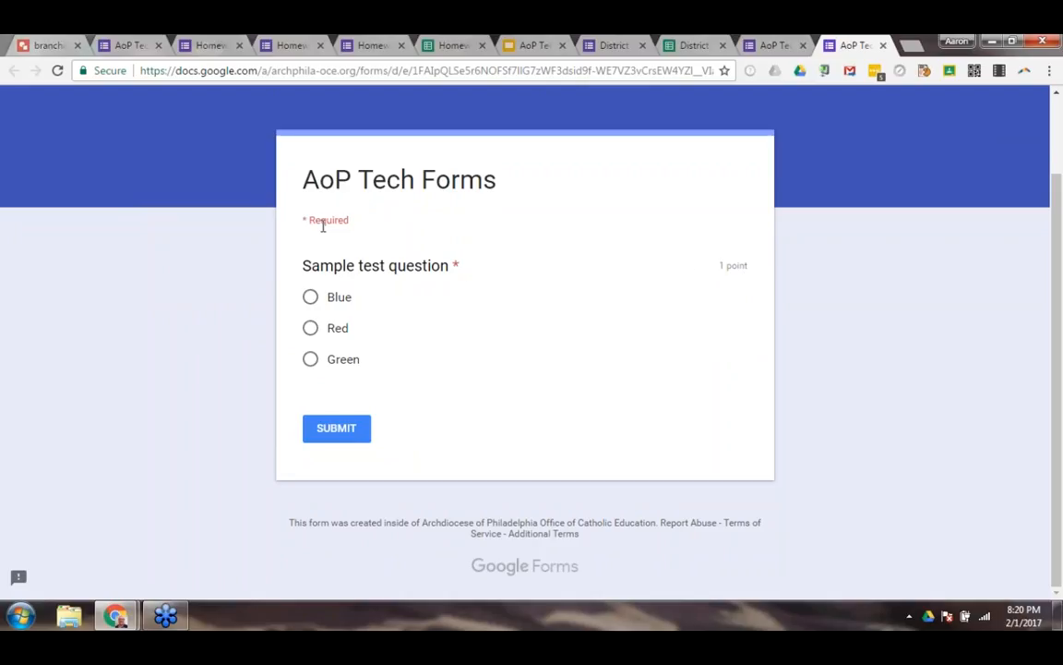
pyautogui.click(311, 329)
pyautogui.click(311, 297)
pyautogui.click(312, 329)
pyautogui.click(351, 430)
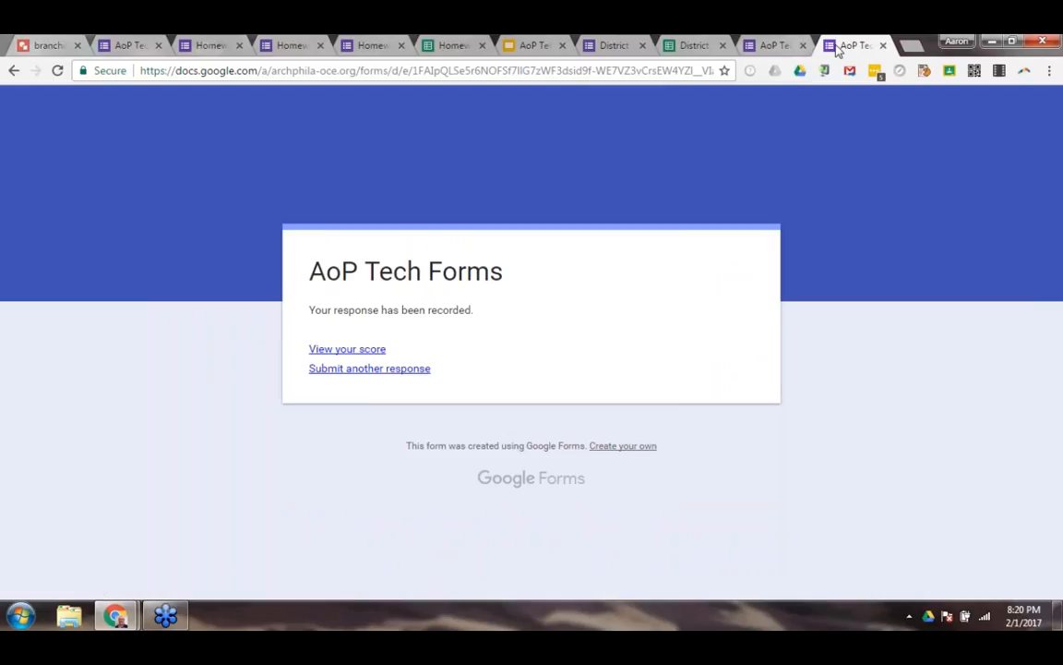
# Close the submitted quiz preview, review the form's quiz, general and presentation settings, and exit the settings without saving.
pyautogui.click(883, 45)
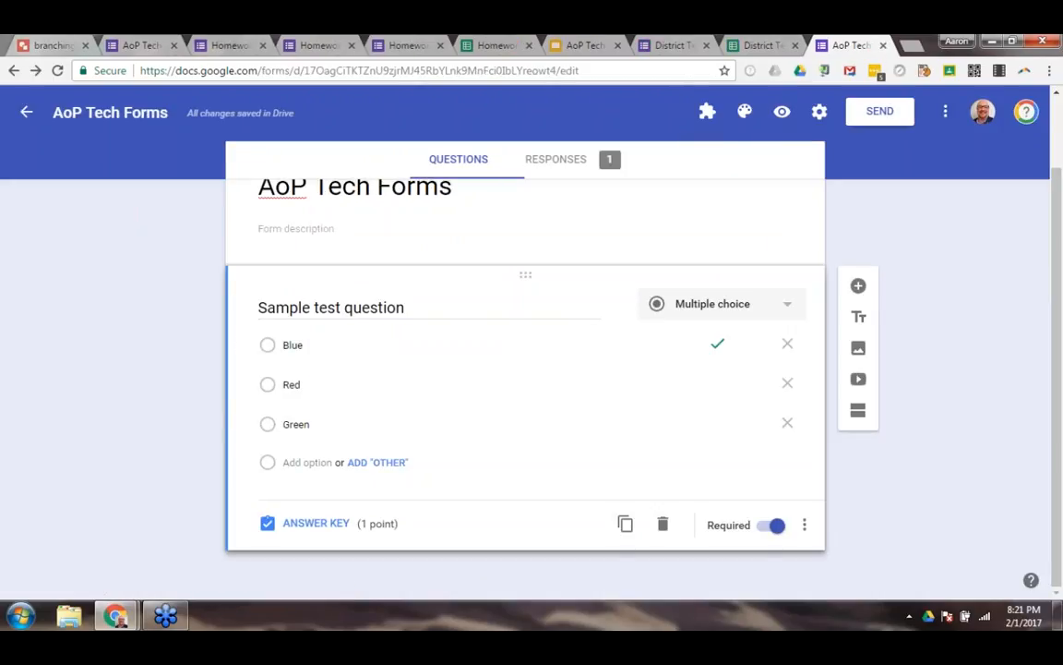
pyautogui.click(818, 111)
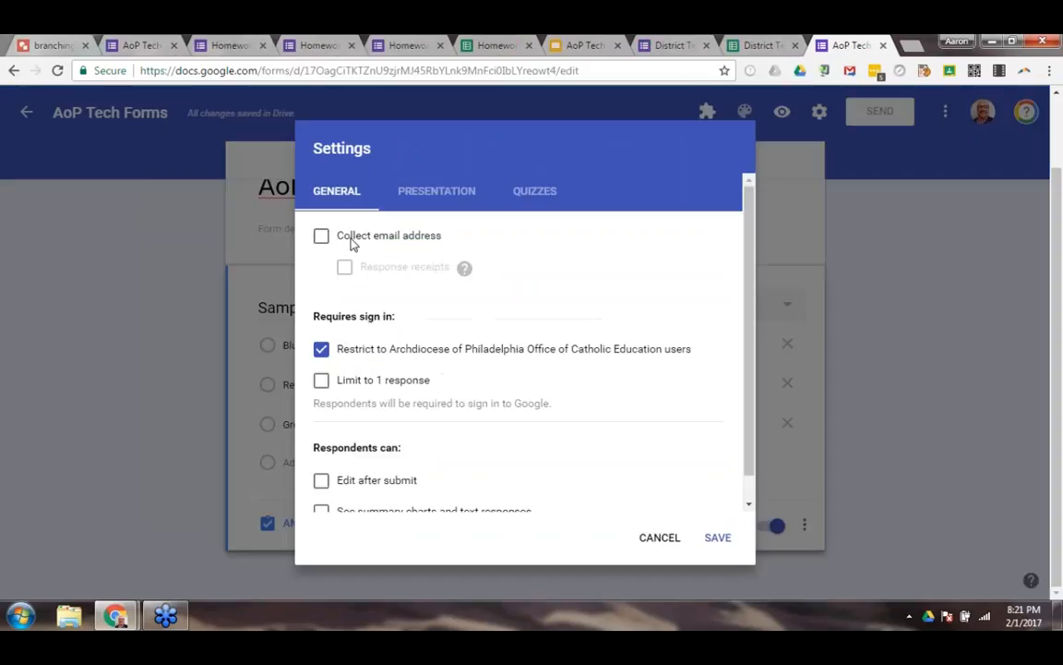
pyautogui.click(513, 186)
pyautogui.scroll(-2, 411, 339)
pyautogui.scroll(2, 430, 368)
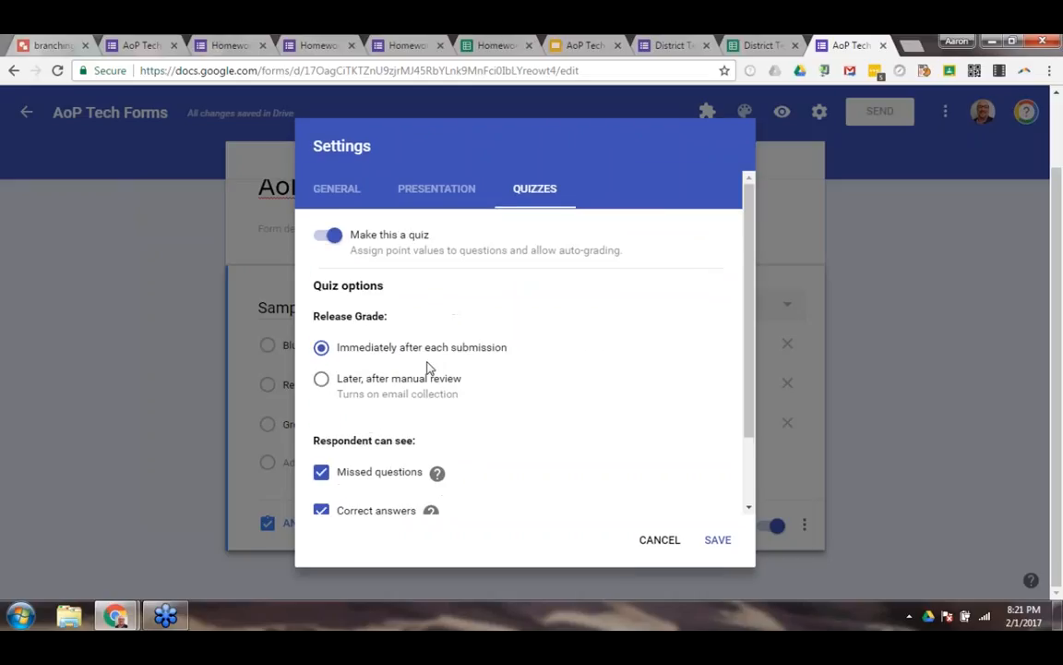
pyautogui.click(352, 201)
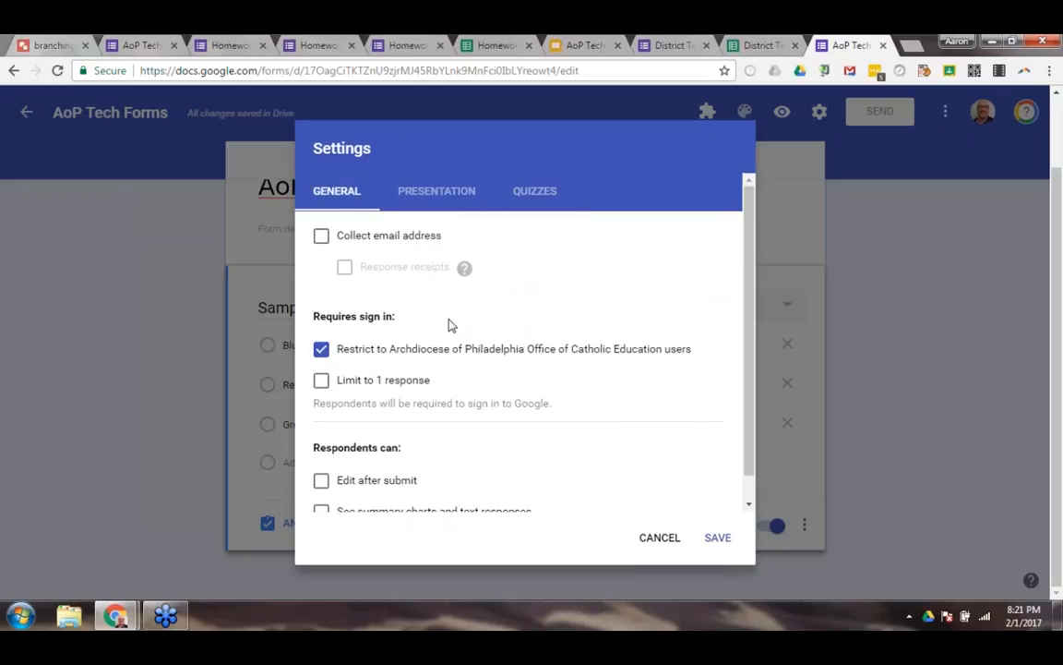
pyautogui.scroll(-1, 448, 337)
pyautogui.scroll(1, 415, 209)
pyautogui.click(420, 201)
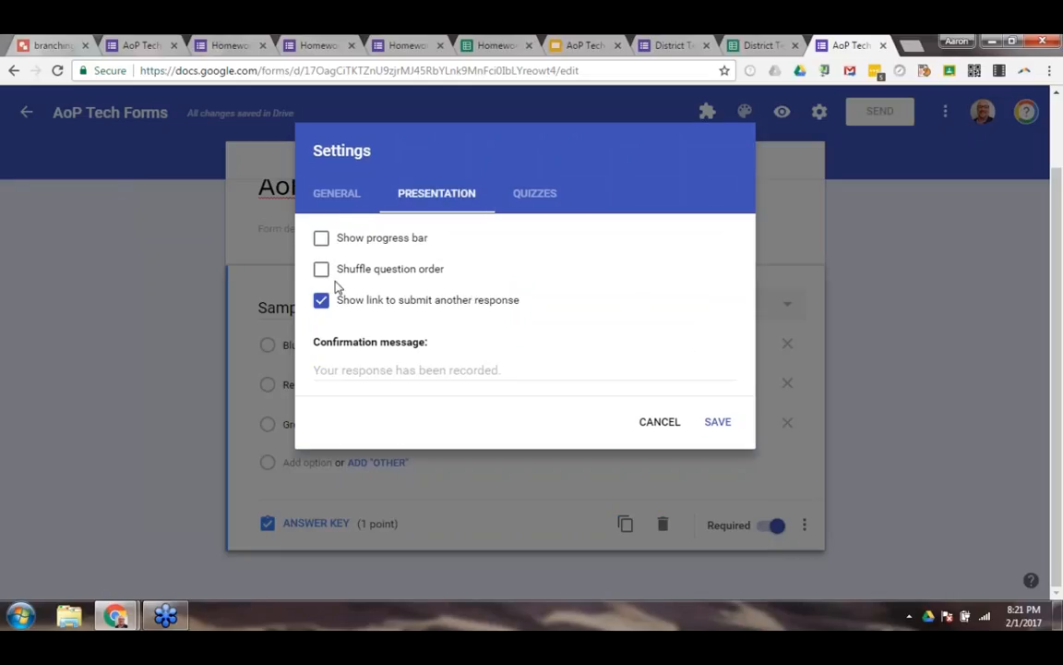
pyautogui.click(662, 424)
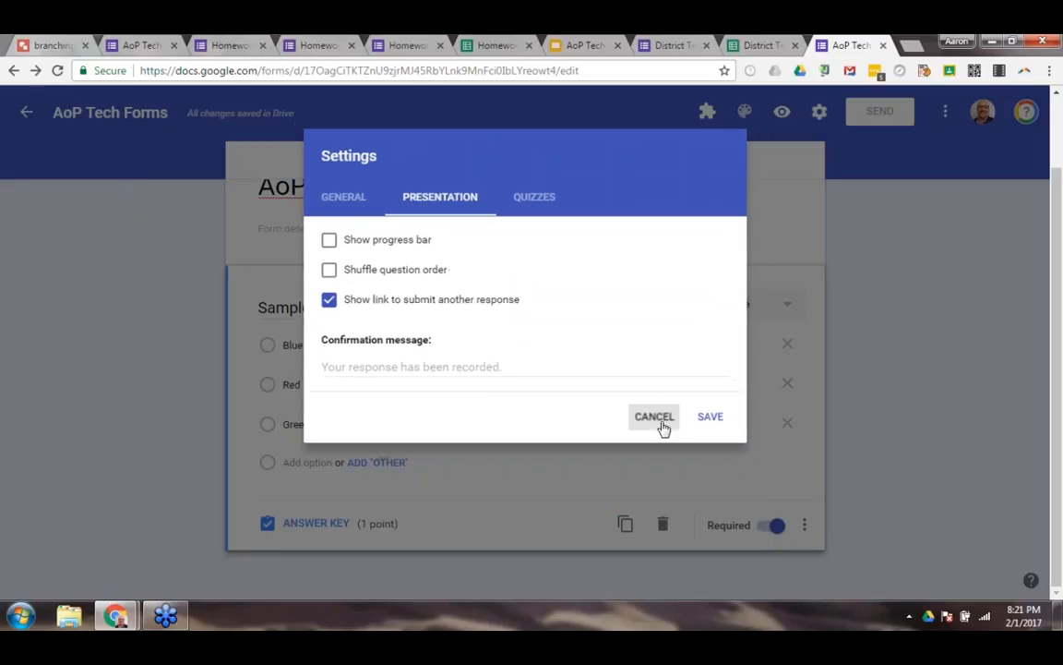
# Add "Try Again" as the sample test question's feedback for incorrect answers and return to editing the question.
pyautogui.click(316, 523)
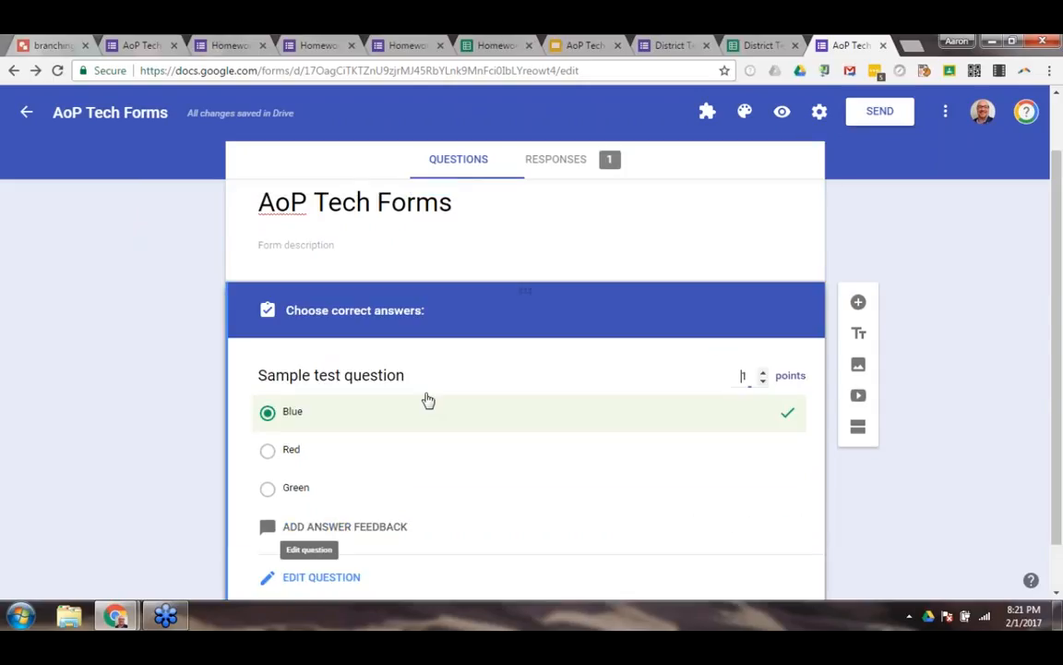
pyautogui.click(347, 474)
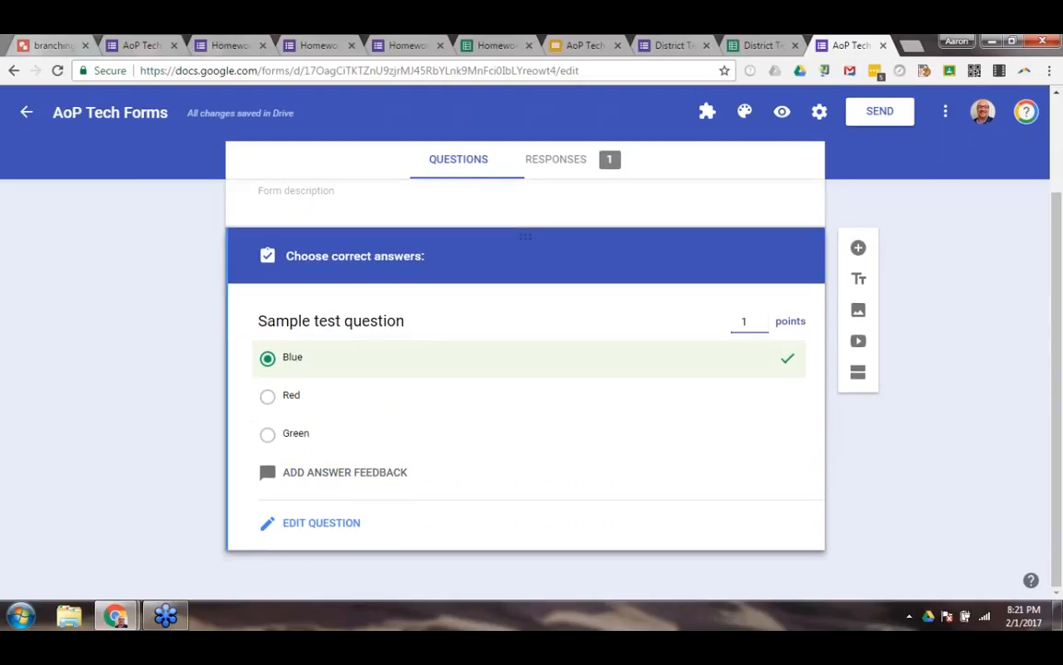
pyautogui.click(309, 249)
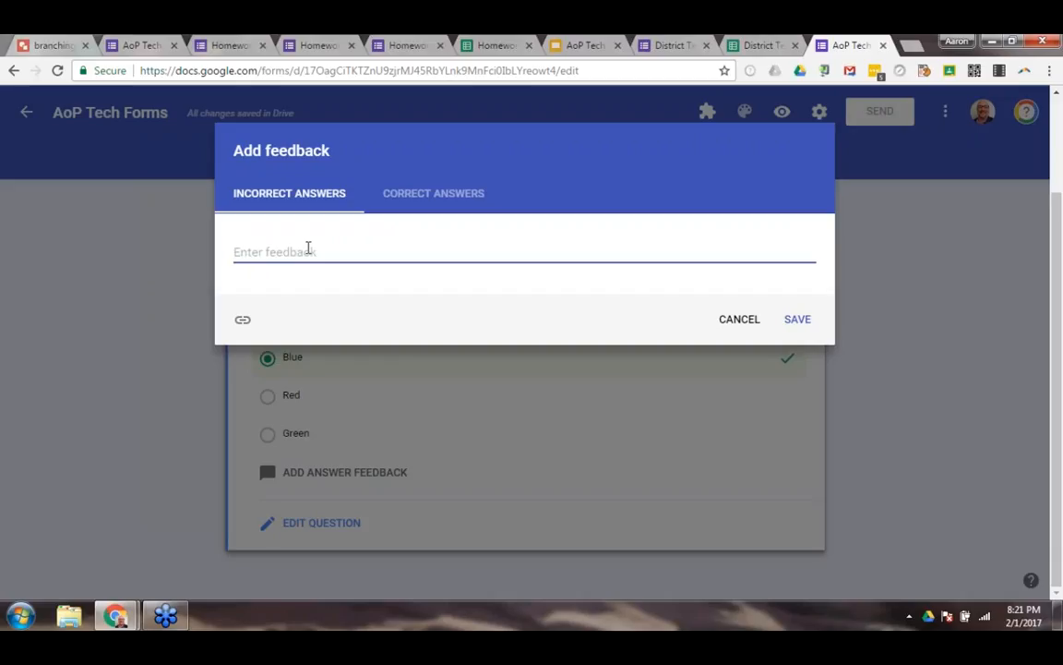
pyautogui.write('Try Aga')
pyautogui.click(784, 322)
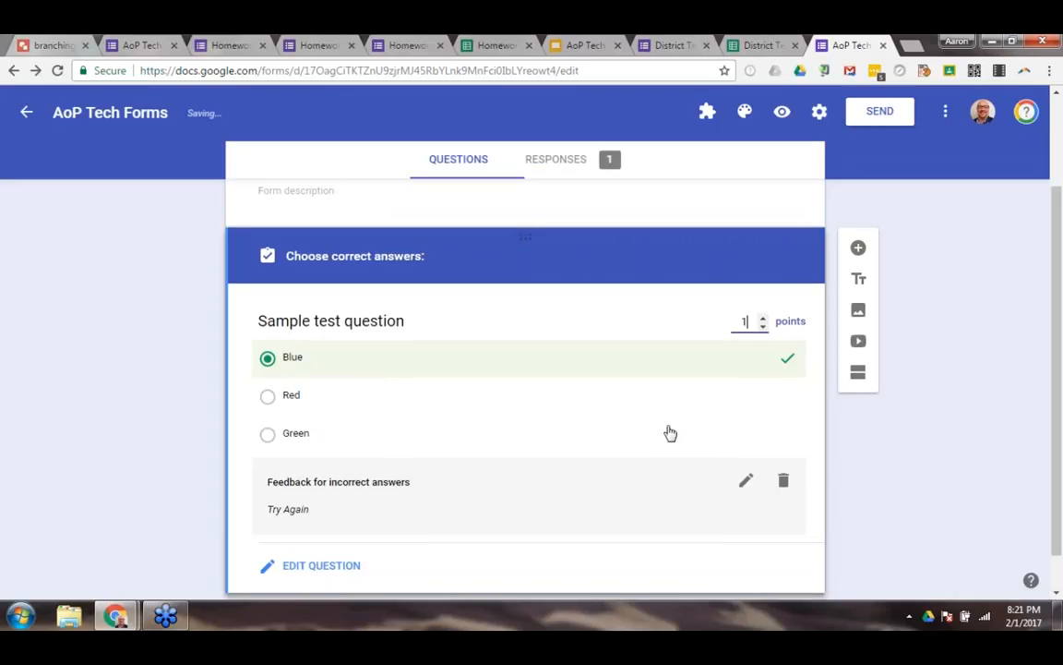
pyautogui.scroll(-1, 669, 432)
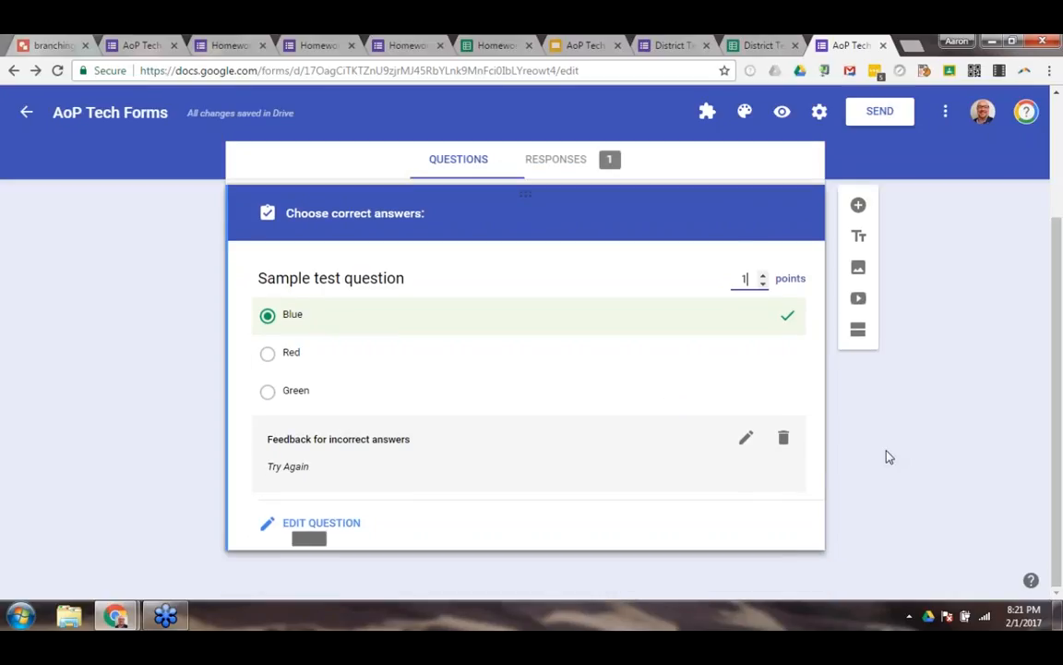
pyautogui.click(338, 524)
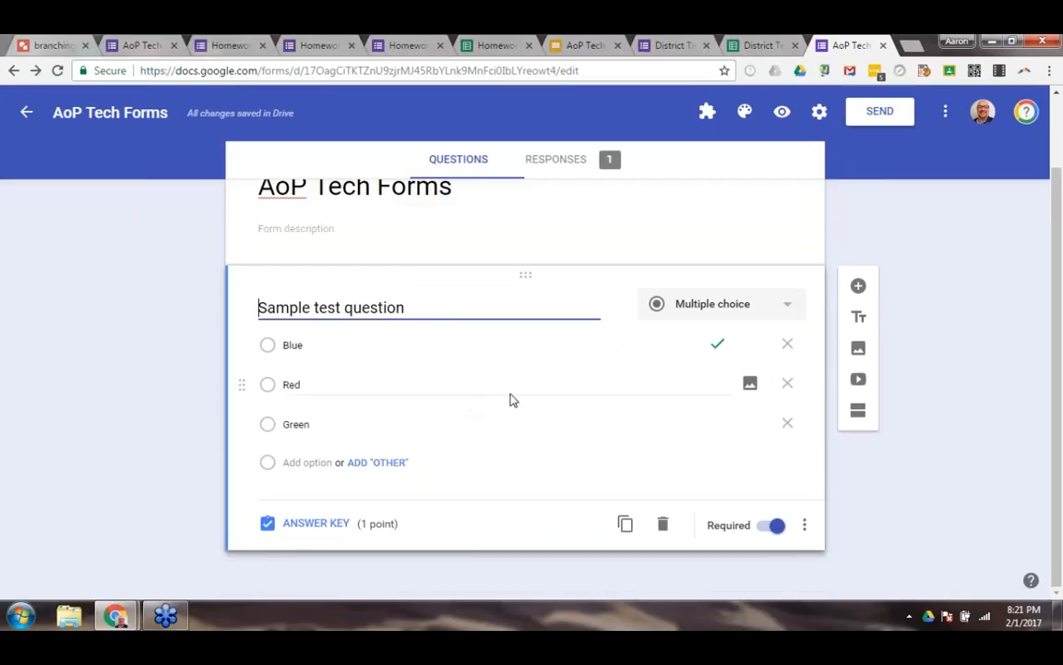
# Preview the updated quiz and submit another test response with Red selected.
pyautogui.click(782, 111)
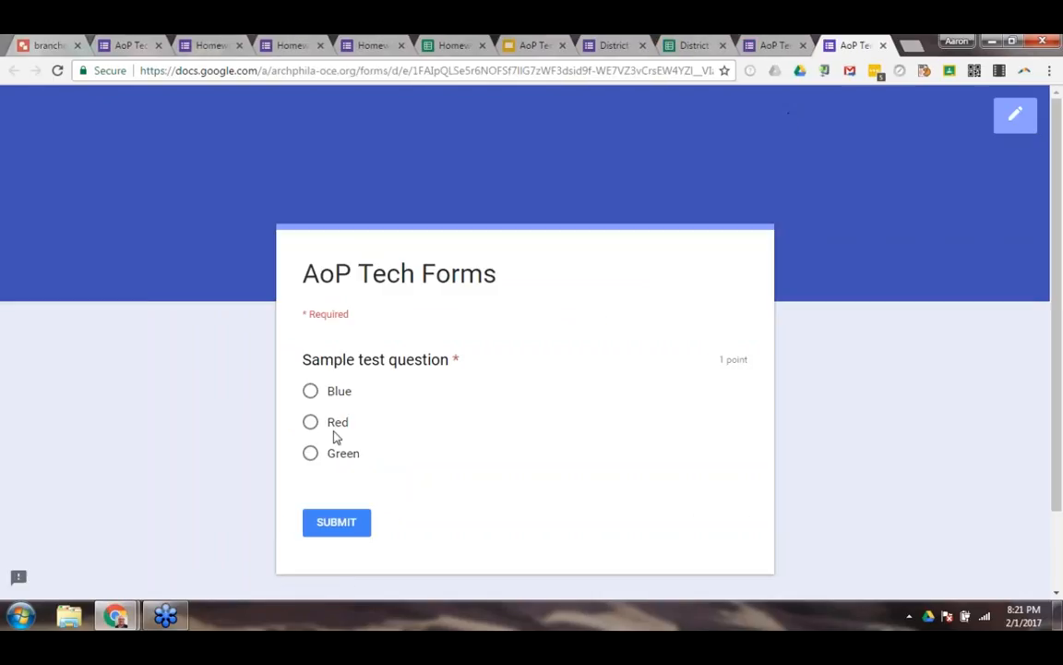
pyautogui.click(338, 422)
pyautogui.click(343, 523)
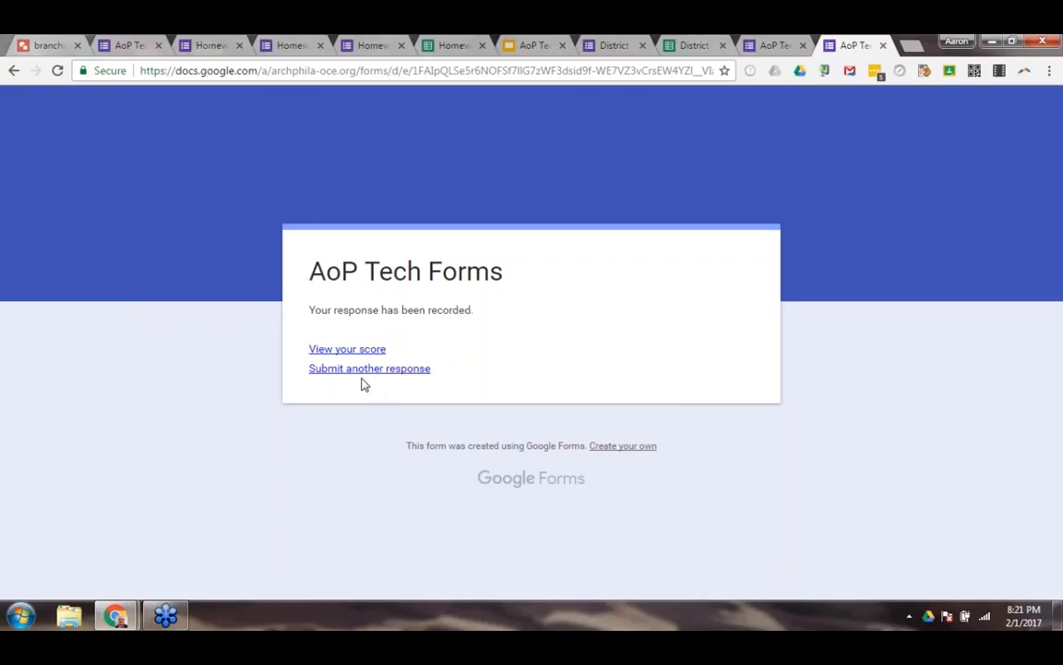
# View the submitted quiz's score, correct answer and feedback, and close the score and confirmation pages.
pyautogui.click(347, 350)
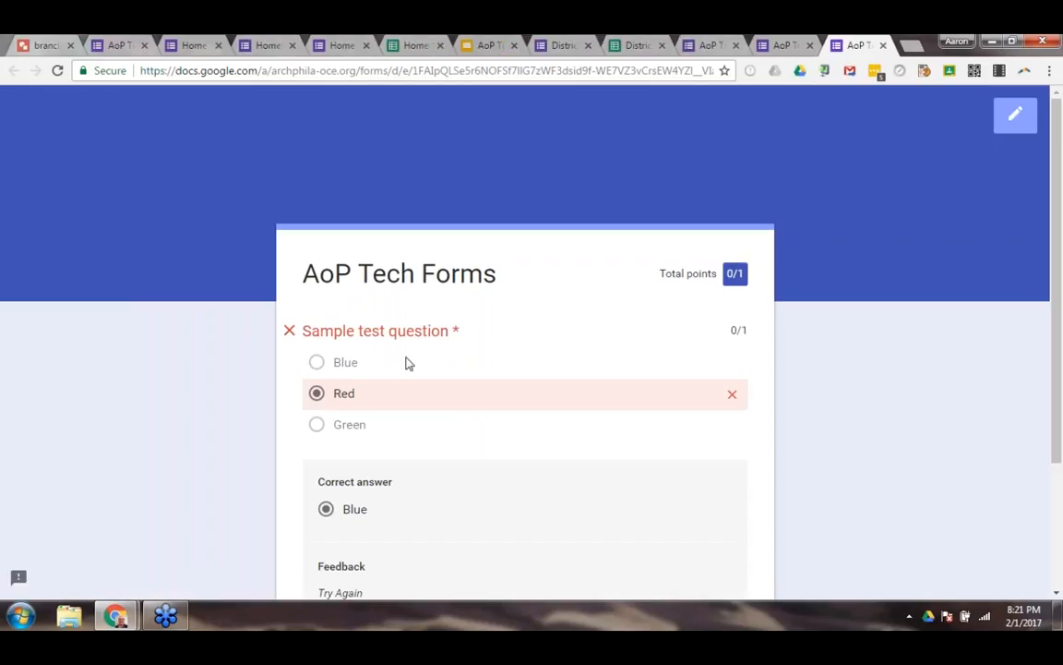
pyautogui.scroll(-3, 405, 363)
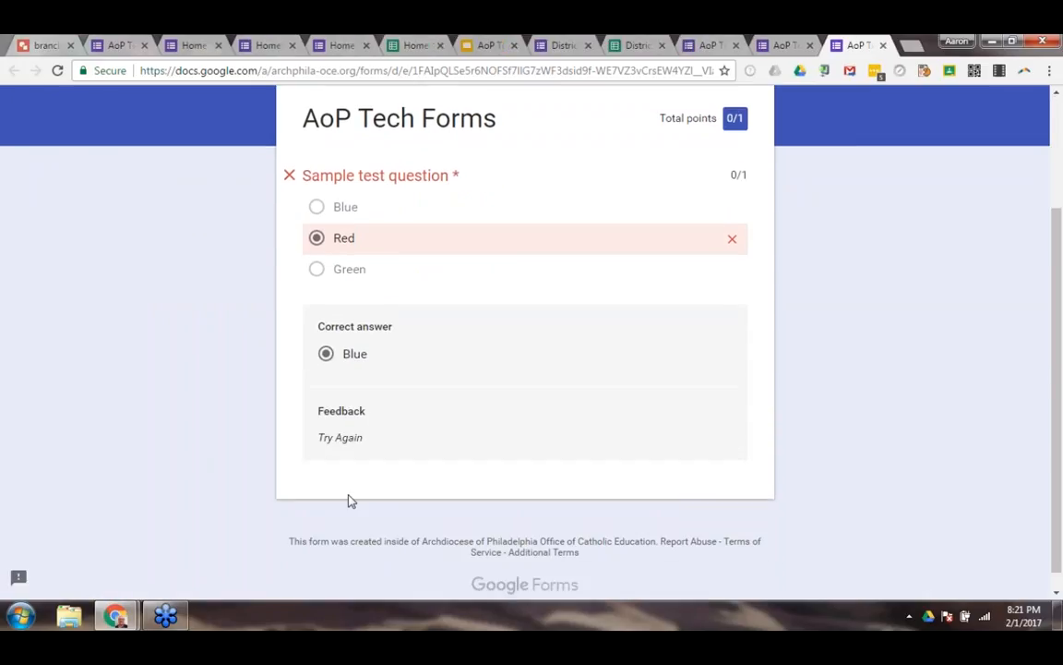
pyautogui.scroll(2, 351, 499)
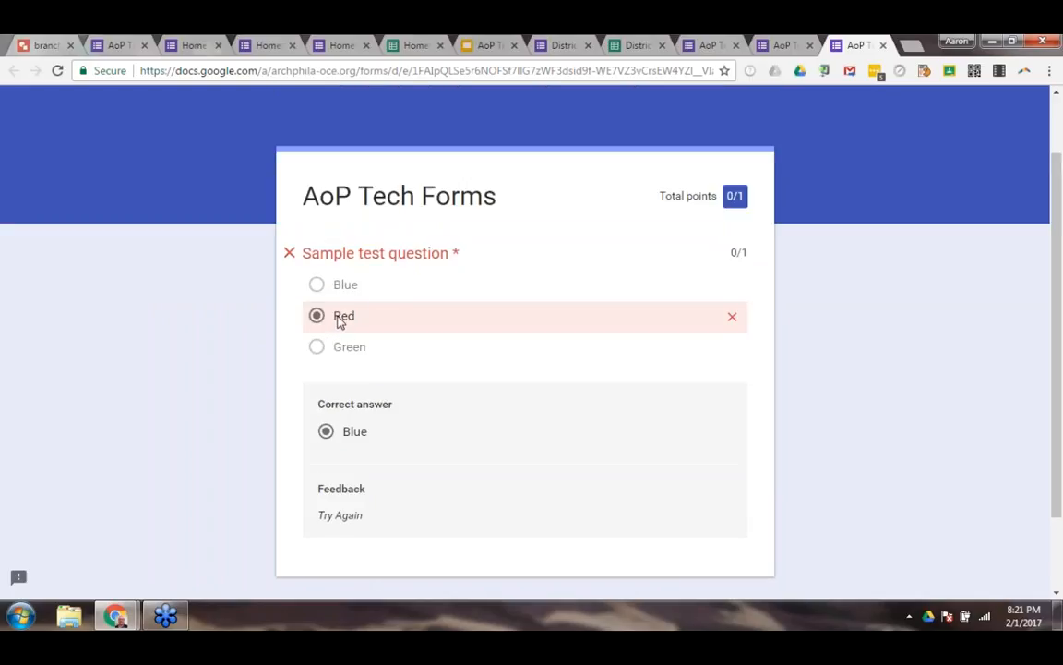
pyautogui.scroll(-2, 340, 325)
pyautogui.moveTo(324, 392); pyautogui.dragTo(352, 392)
pyautogui.click(355, 395)
pyautogui.scroll(3, 404, 438)
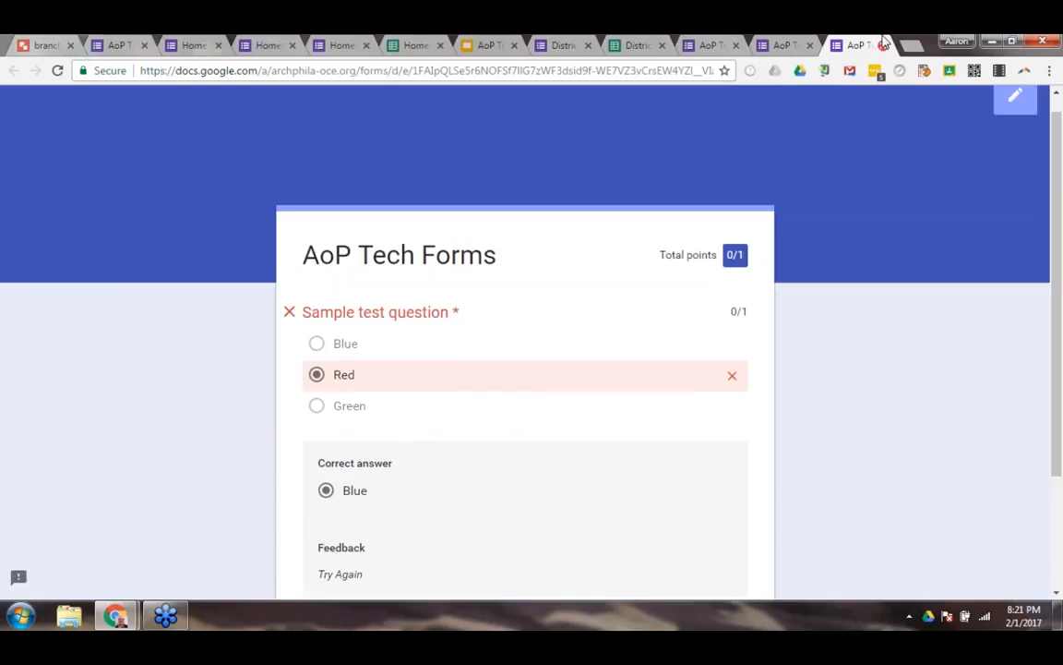
pyautogui.click(883, 44)
pyautogui.click(883, 44)
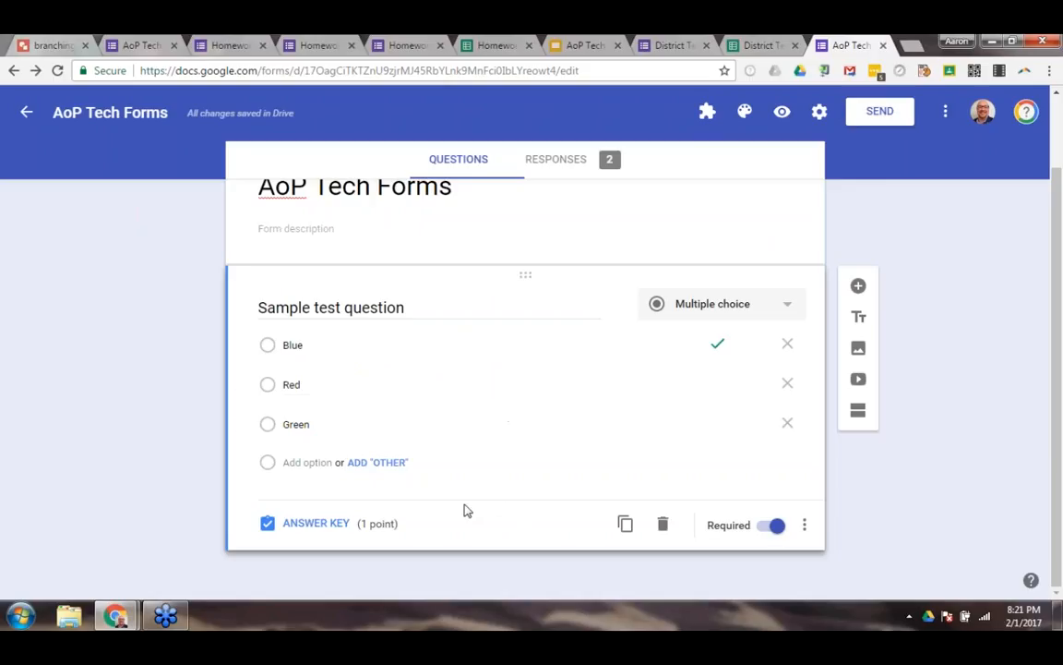
# Mark Red as an additional correct answer in the sample test question's answer key.
pyautogui.click(330, 524)
pyautogui.scroll(-2, 504, 482)
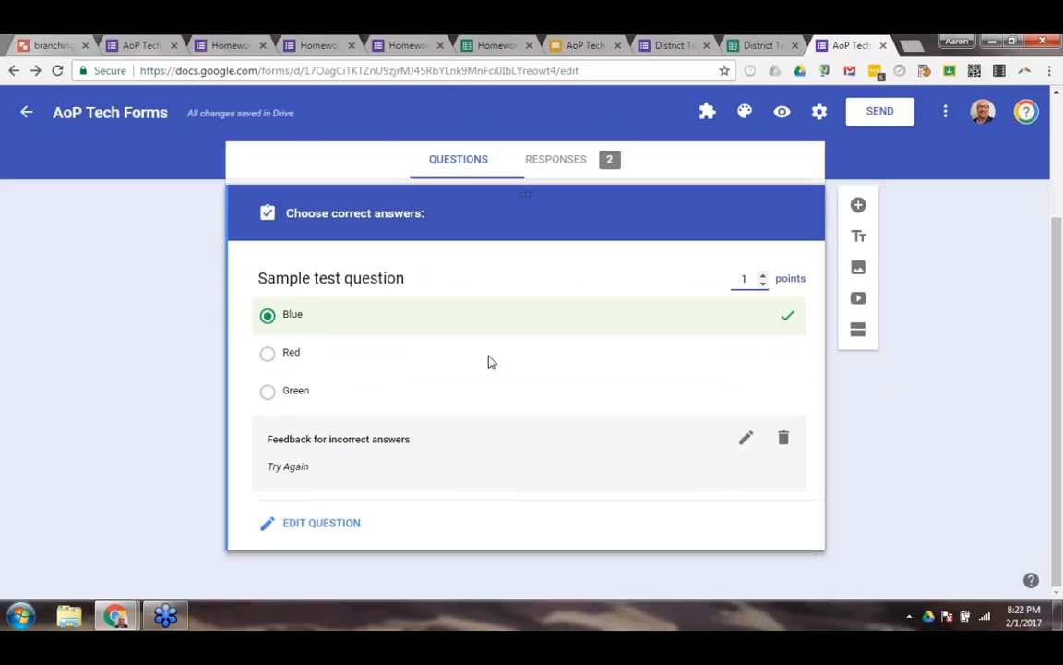
pyautogui.click(266, 356)
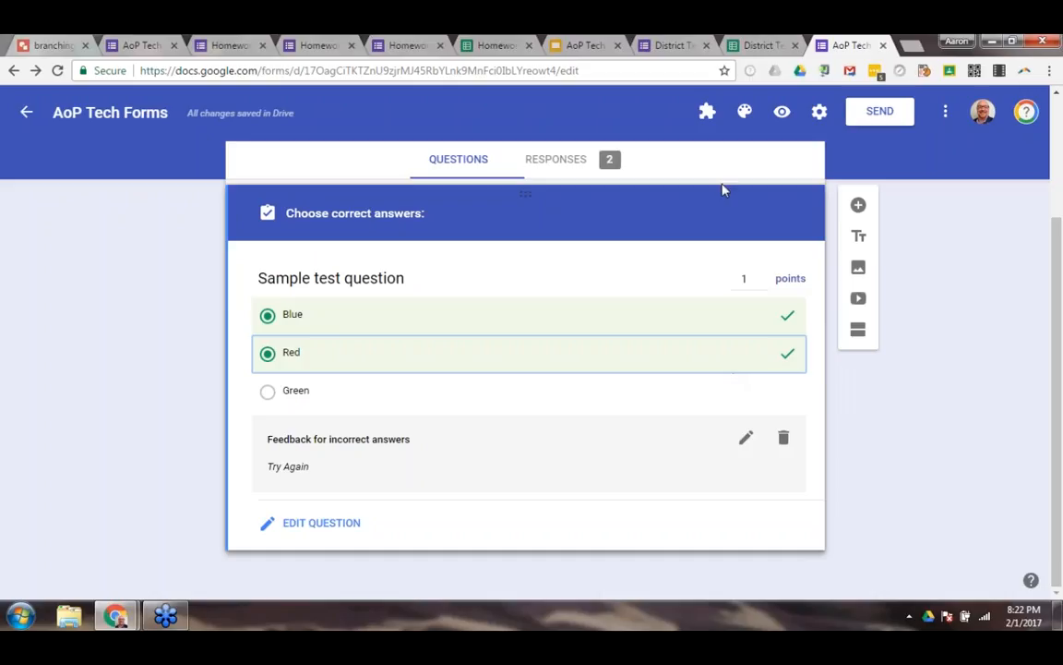
# Switch to the AoP Tech slide presentation and advance from the Quizzes slide to the Add-ons (Advanced Users) slide.
pyautogui.click(589, 46)
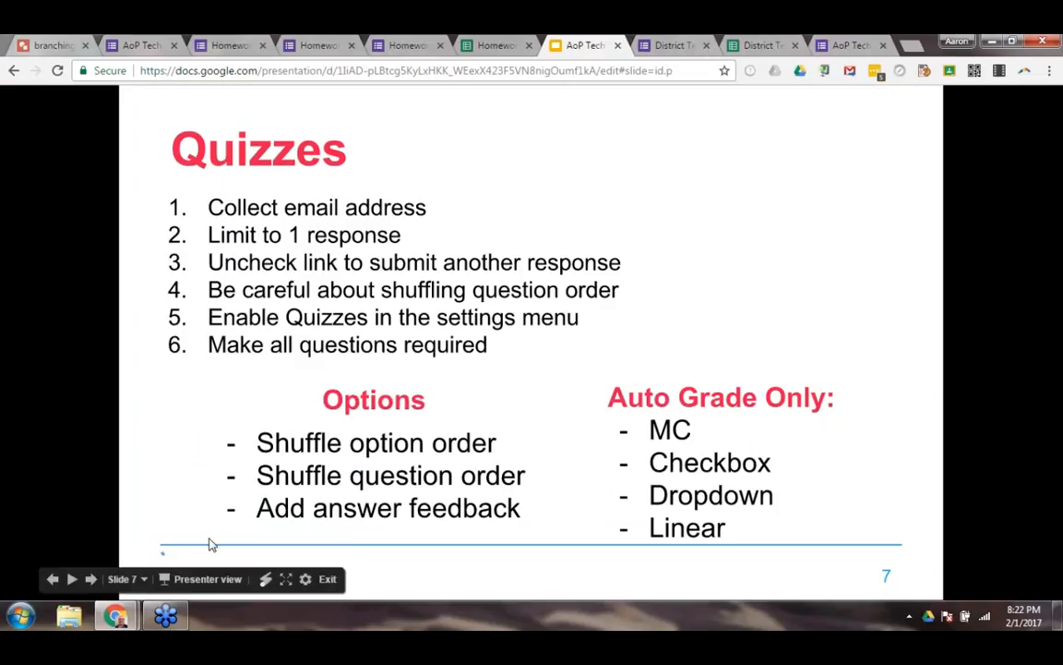
pyautogui.click(91, 579)
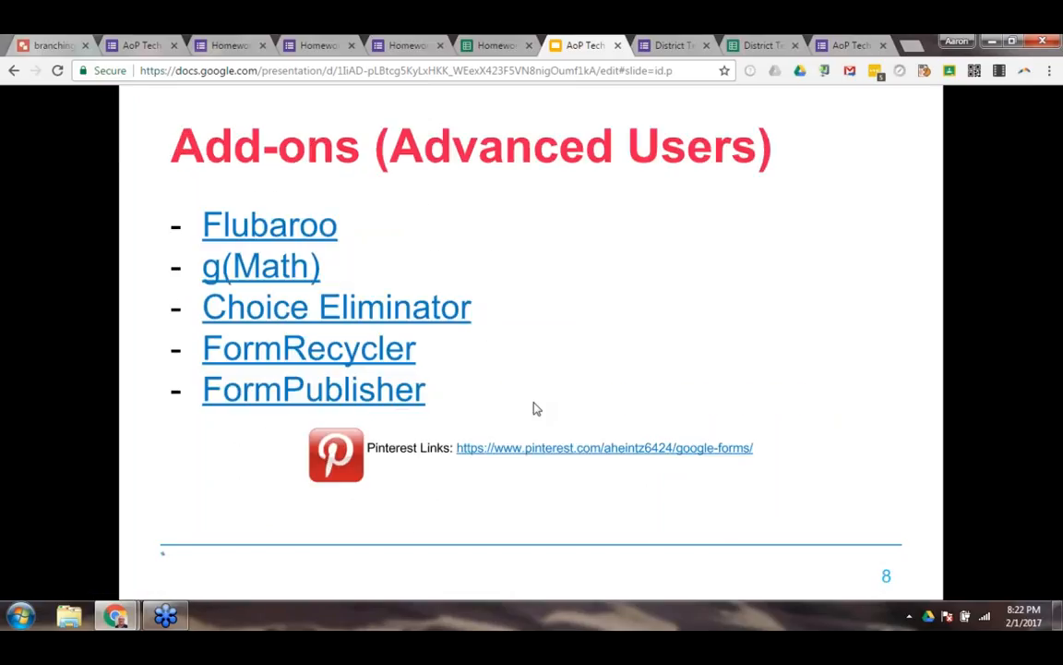